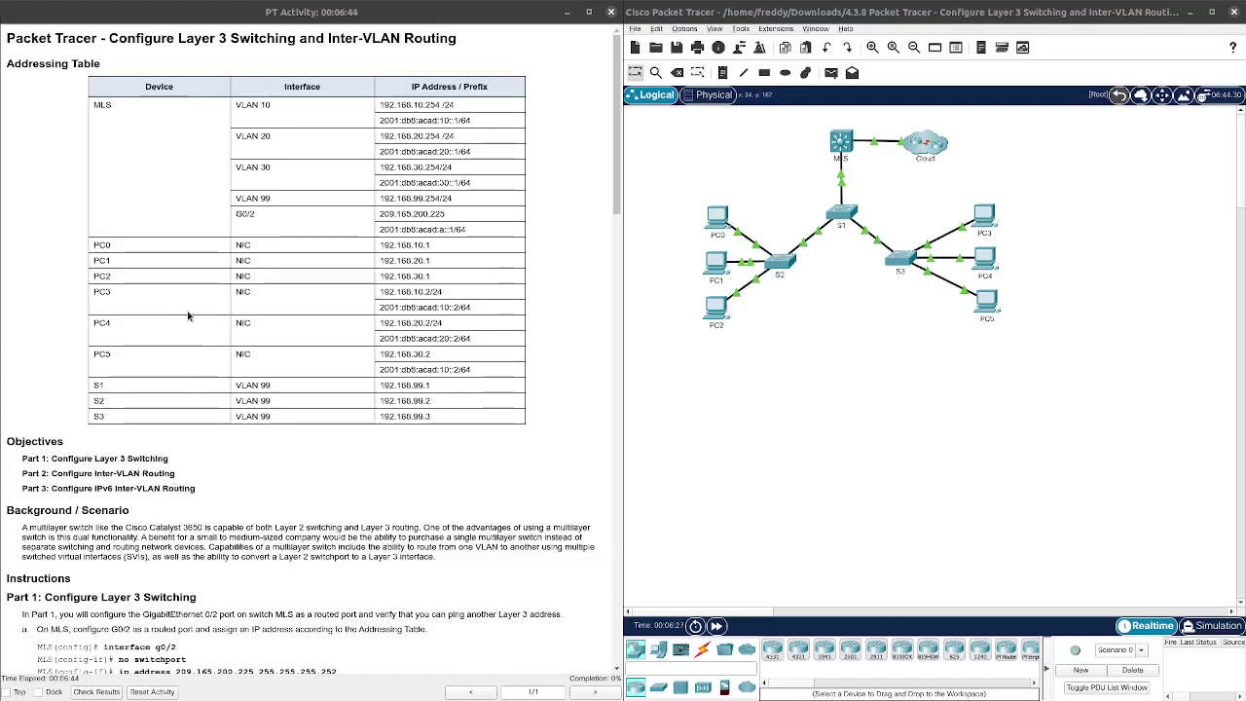
- Highlight the Background paragraph's sentence on multilayer switch capabilities
{"action": "scroll", "coordinate": [127, 379], "scroll_direction": "down", "scroll_amount": 2}
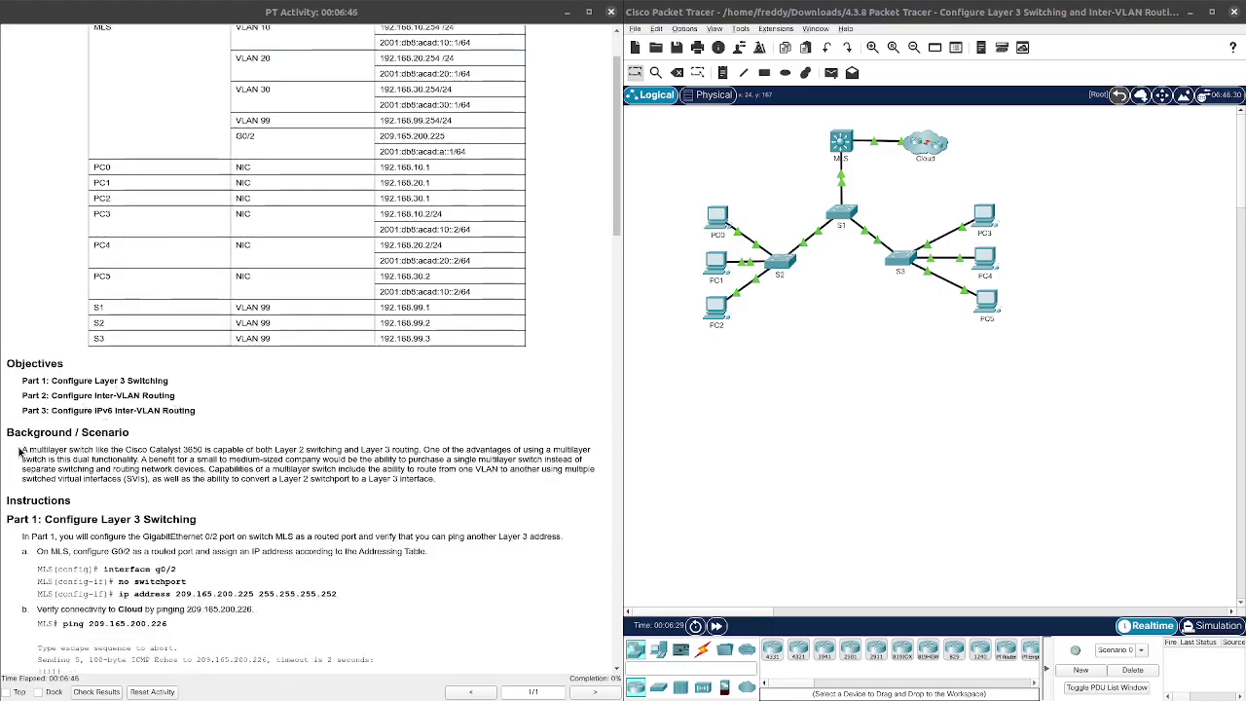
{"action": "left_click_drag", "start_coordinate": [20, 453], "coordinate": [205, 470]}
{"action": "left_click", "coordinate": [540, 440]}
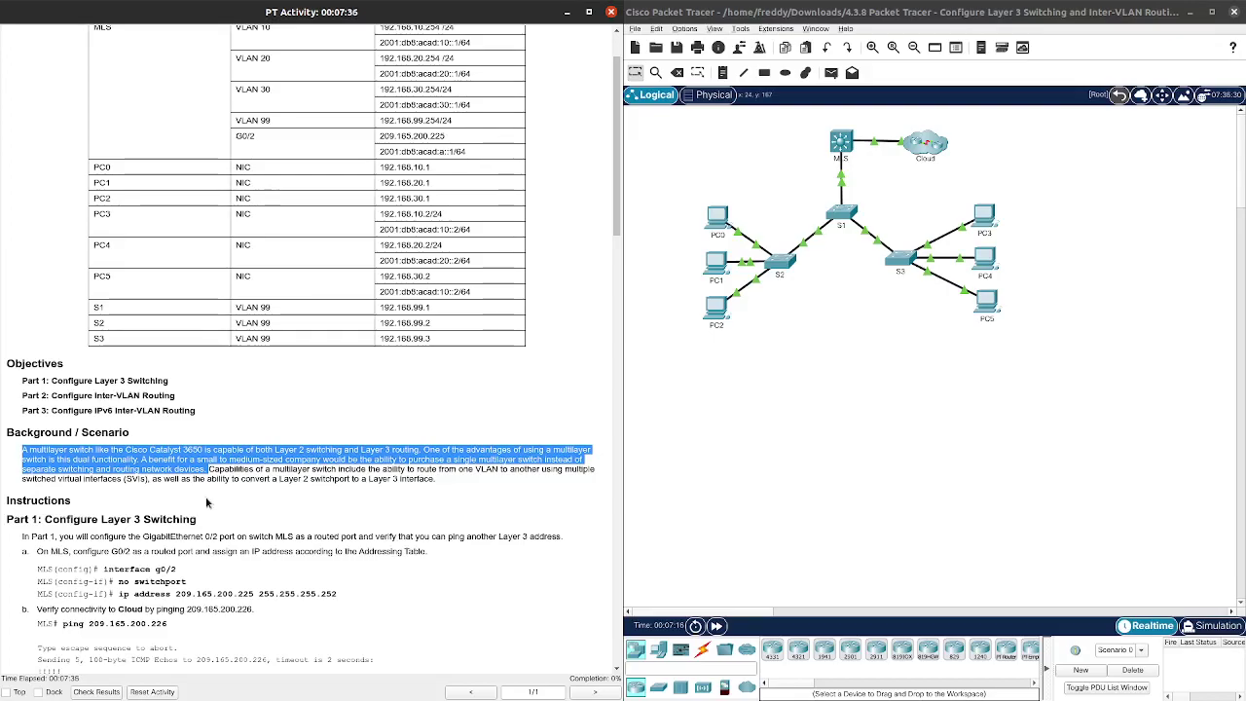
{"action": "left_click", "coordinate": [291, 507]}
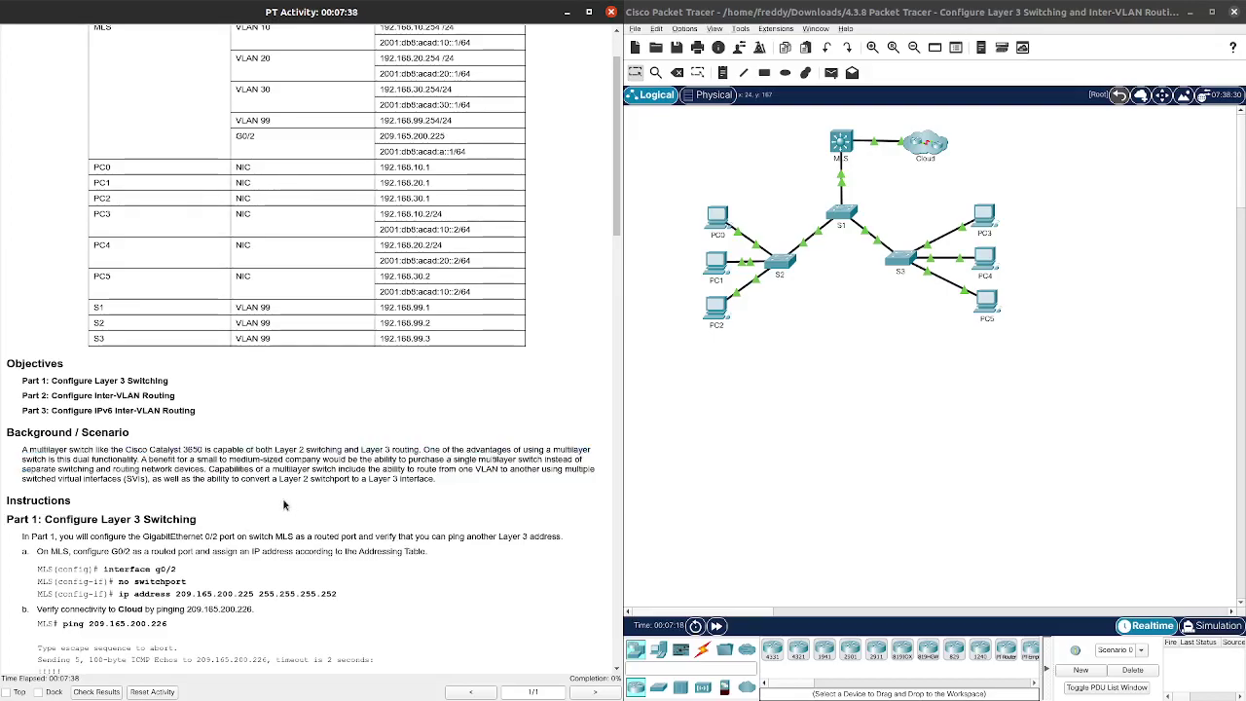
{"action": "left_click_drag", "start_coordinate": [208, 469], "coordinate": [517, 479]}
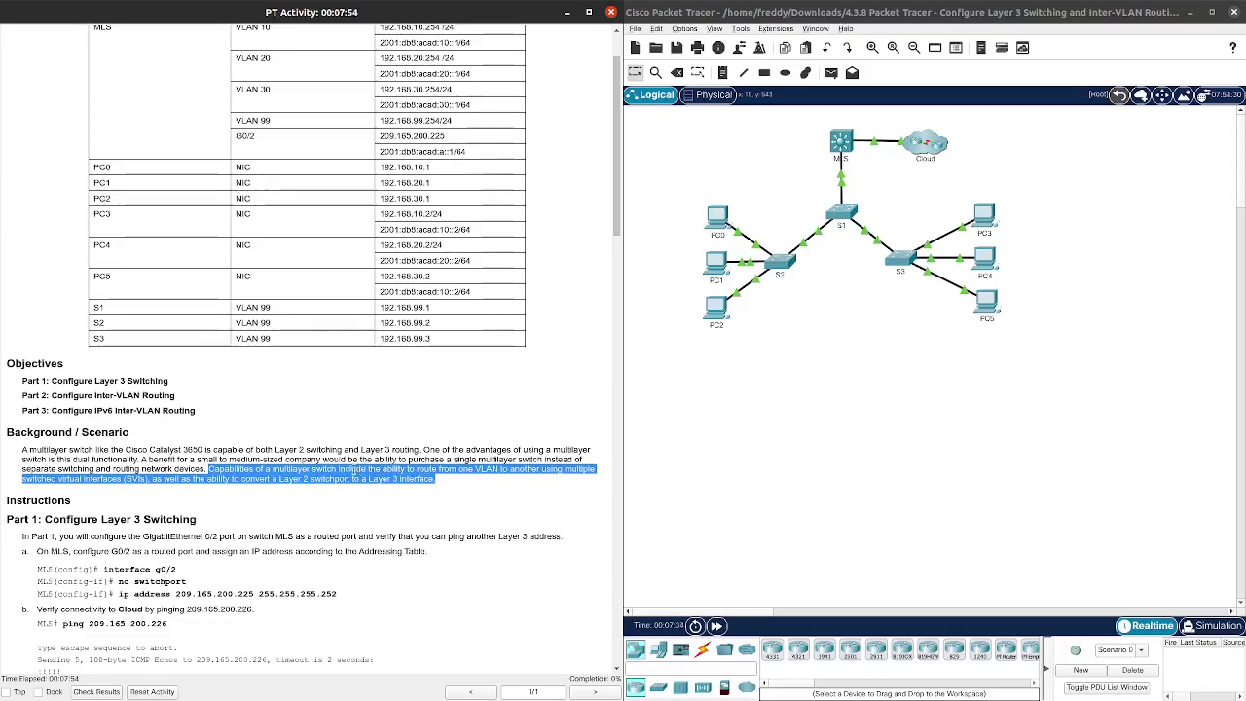
- Highlight the Part 1 introduction and step a on configuring G0/2, then focus the topology
{"action": "scroll", "coordinate": [324, 496], "scroll_direction": "down", "scroll_amount": 2}
{"action": "scroll", "coordinate": [324, 490], "scroll_direction": "down", "scroll_amount": 2}
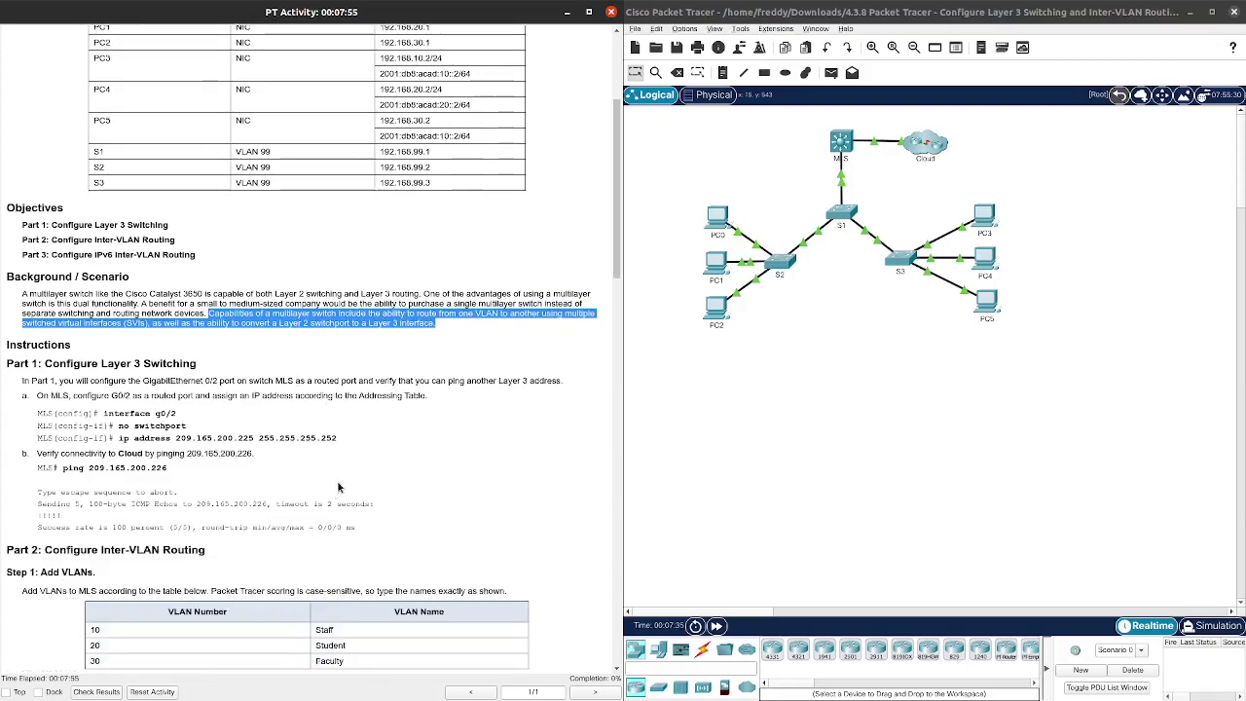
{"action": "left_click", "coordinate": [399, 349]}
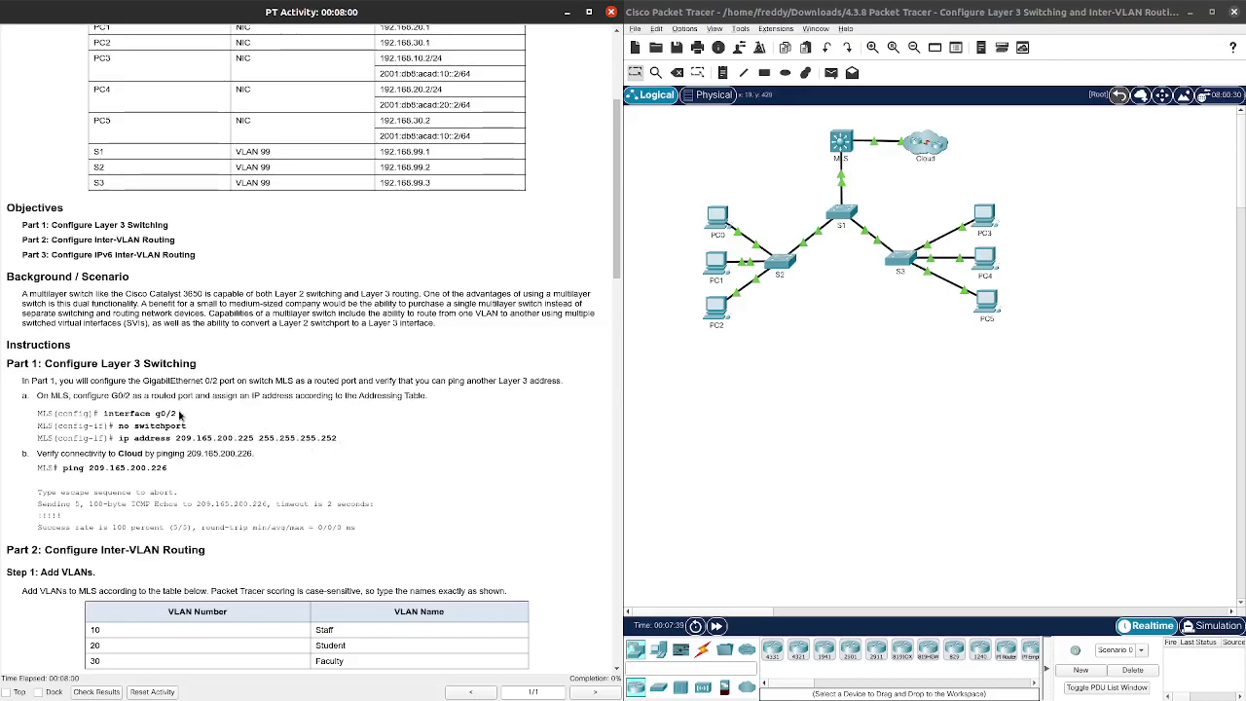
{"action": "left_click_drag", "start_coordinate": [22, 381], "coordinate": [447, 380]}
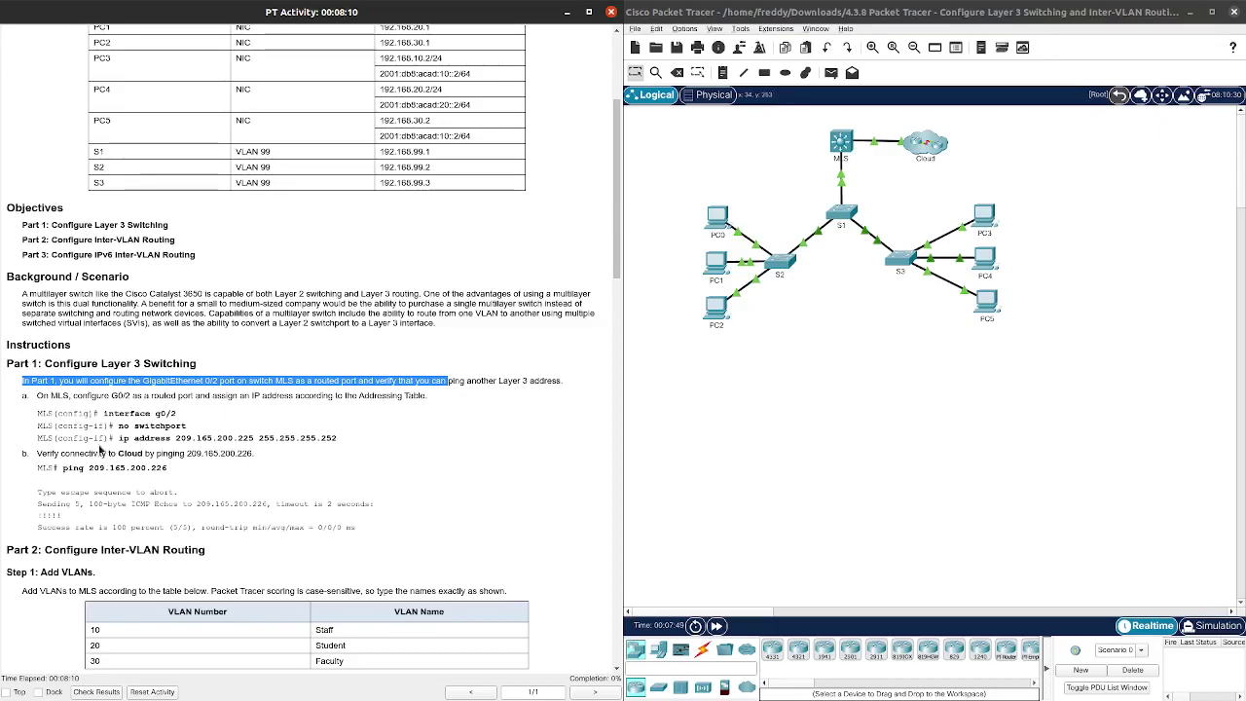
{"action": "left_click_drag", "start_coordinate": [36, 396], "coordinate": [443, 404]}
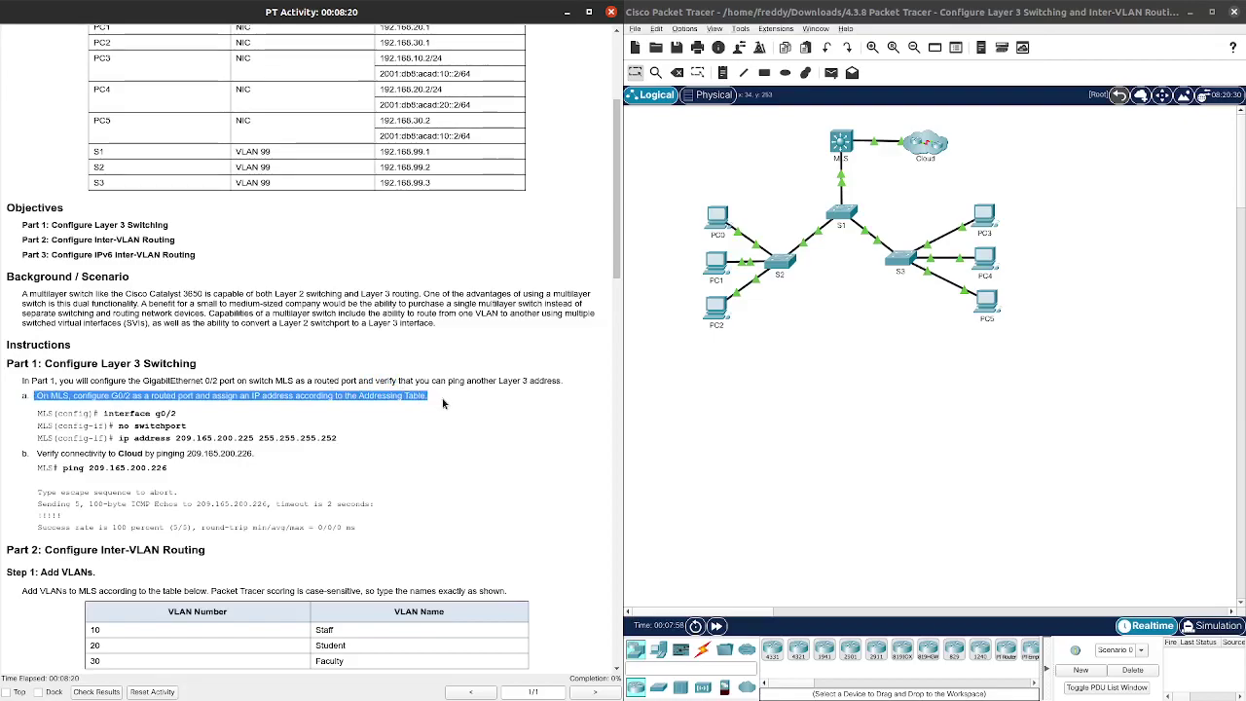
{"action": "scroll", "coordinate": [277, 445], "scroll_direction": "up", "scroll_amount": 2}
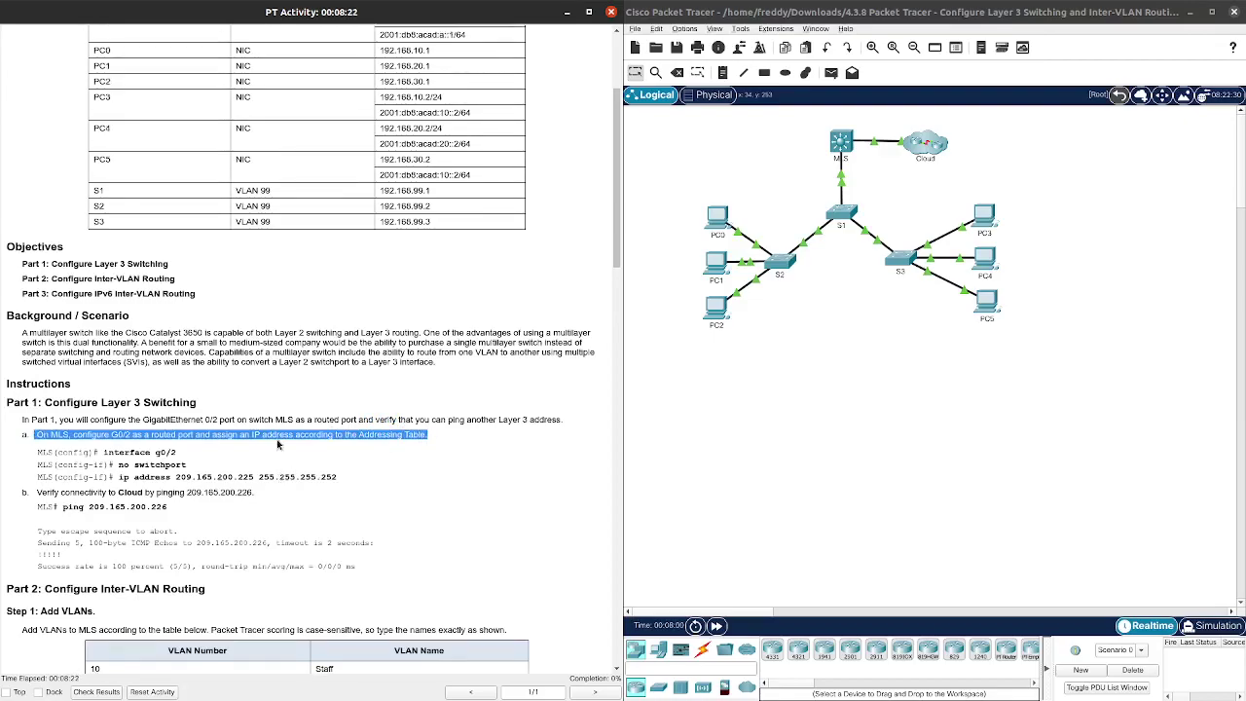
{"action": "scroll", "coordinate": [277, 445], "scroll_direction": "up", "scroll_amount": 4}
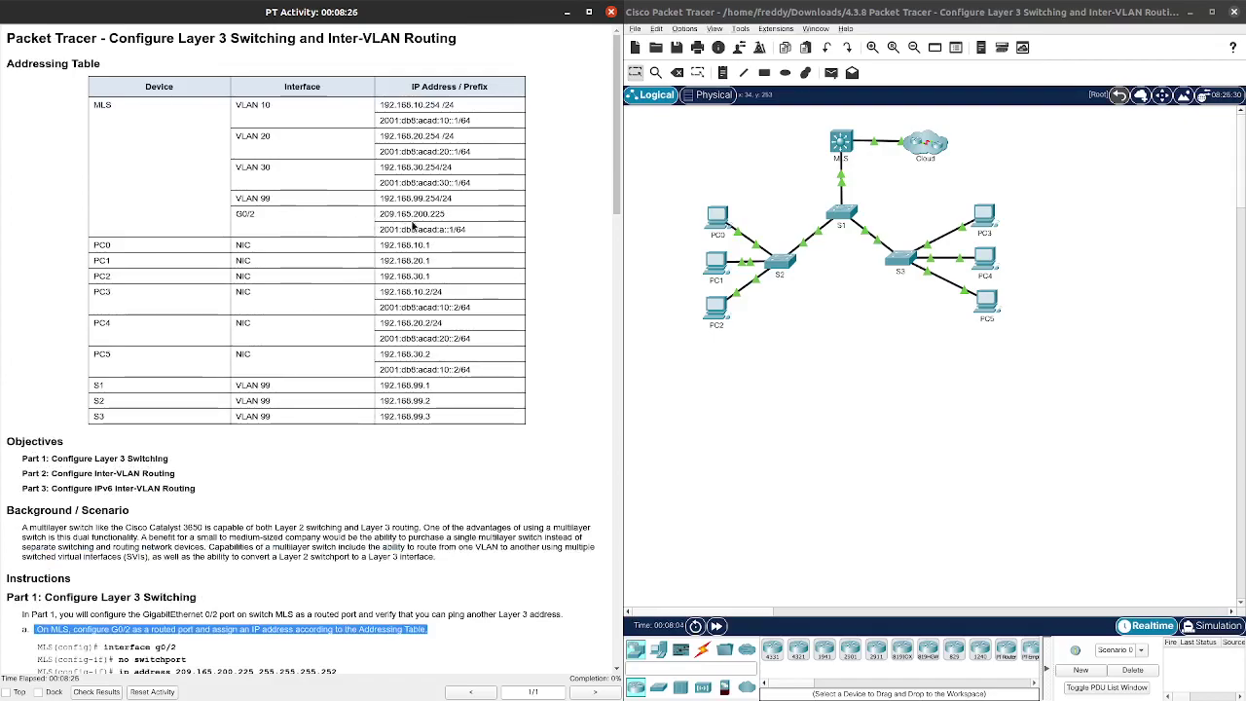
{"action": "scroll", "coordinate": [370, 286], "scroll_direction": "down", "scroll_amount": 3}
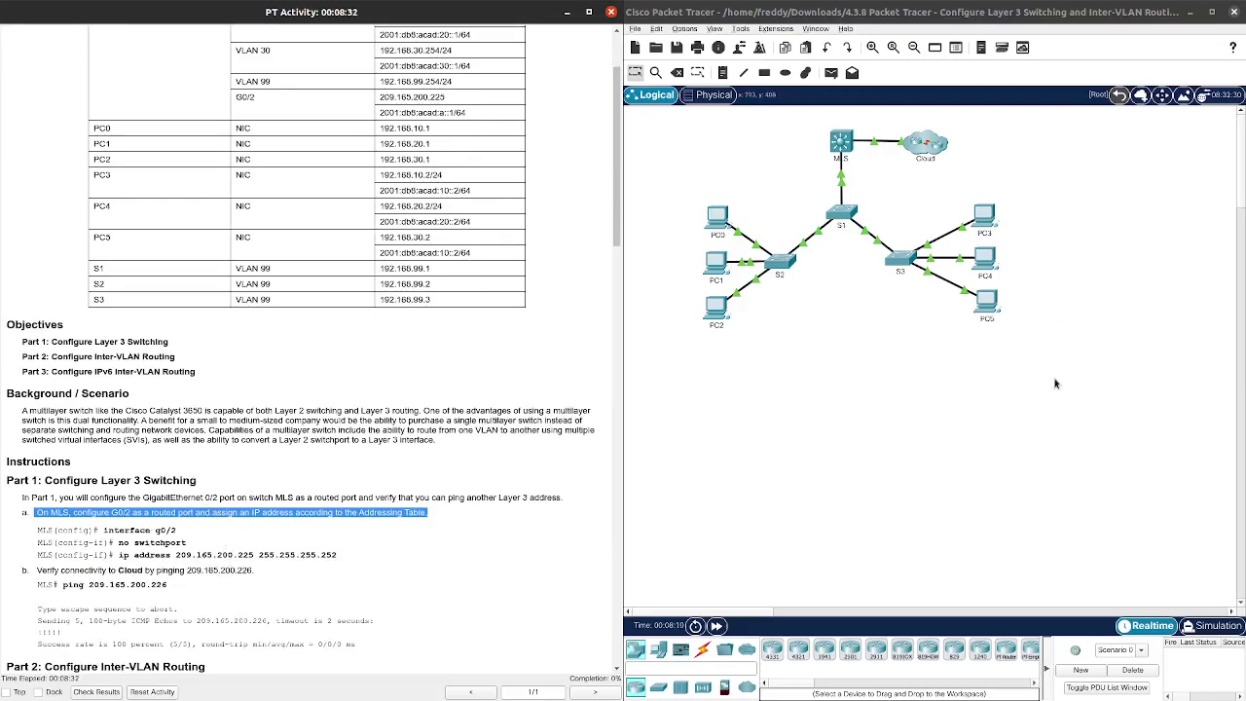
{"action": "left_click", "coordinate": [874, 397]}
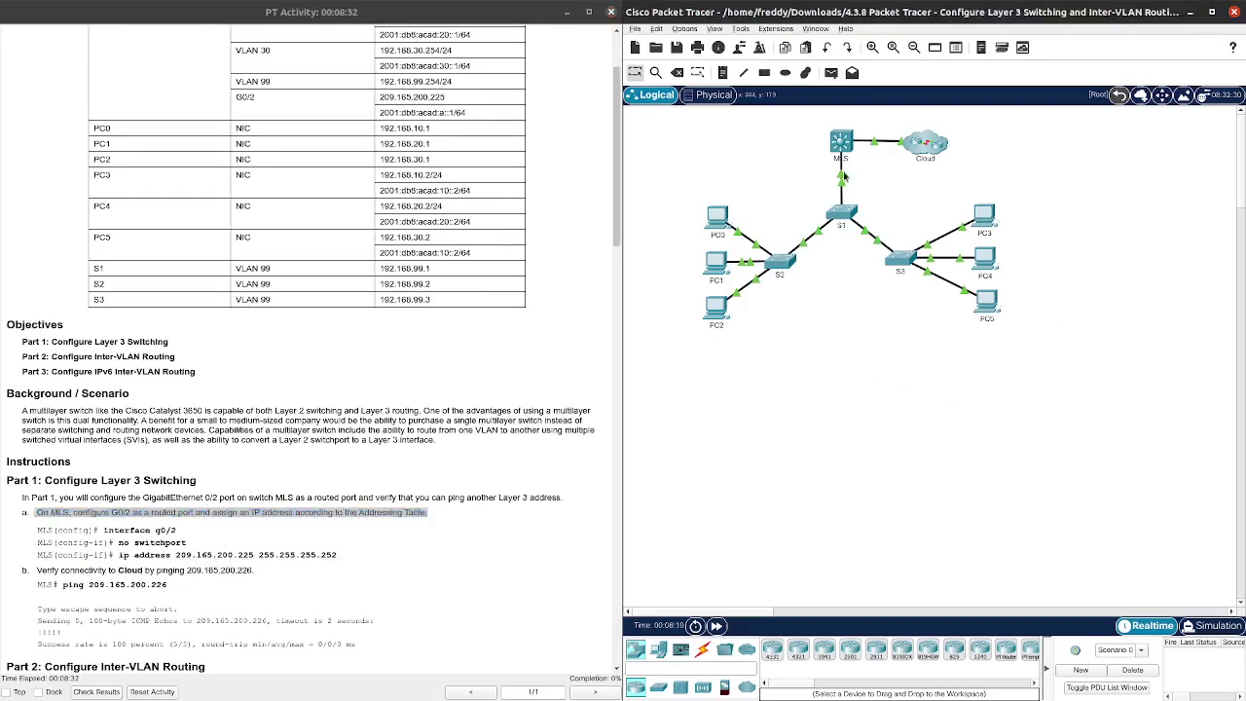
- Turn on Always Show Port Labels in Logical Workspace in Preferences, then open the MLS CLI
{"action": "left_click", "coordinate": [720, 30]}
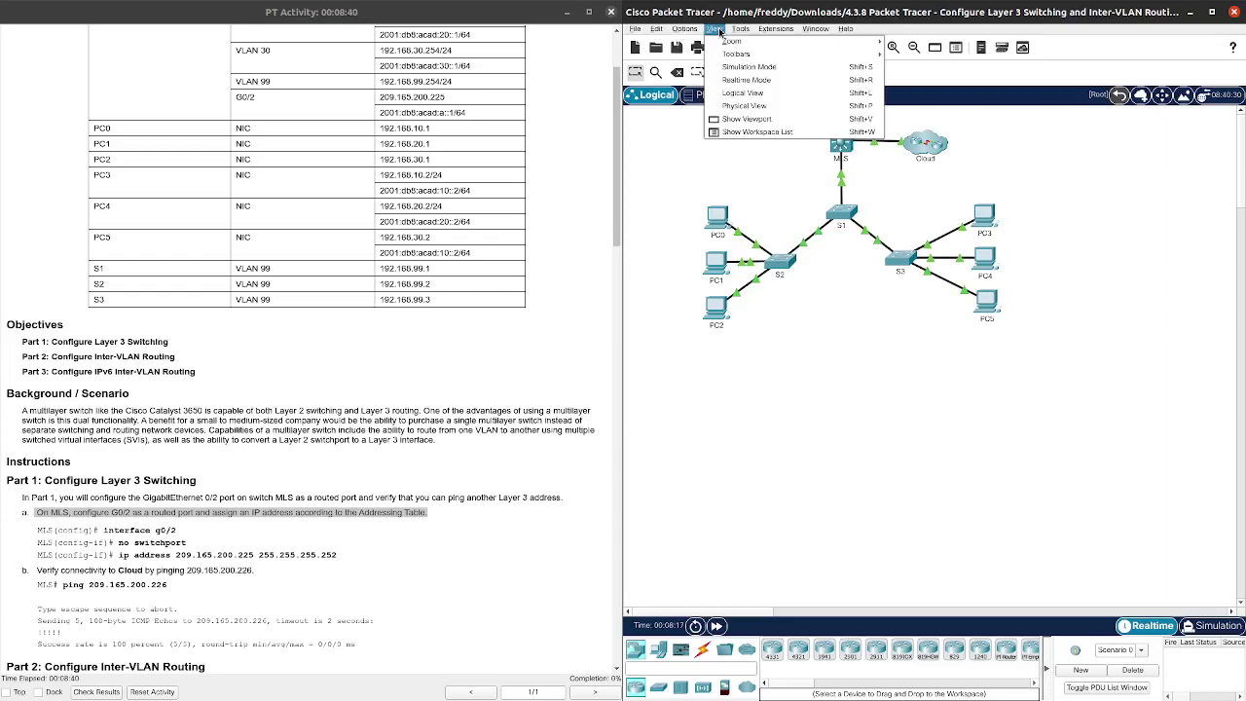
{"action": "left_click", "coordinate": [684, 29]}
{"action": "left_click", "coordinate": [684, 29]}
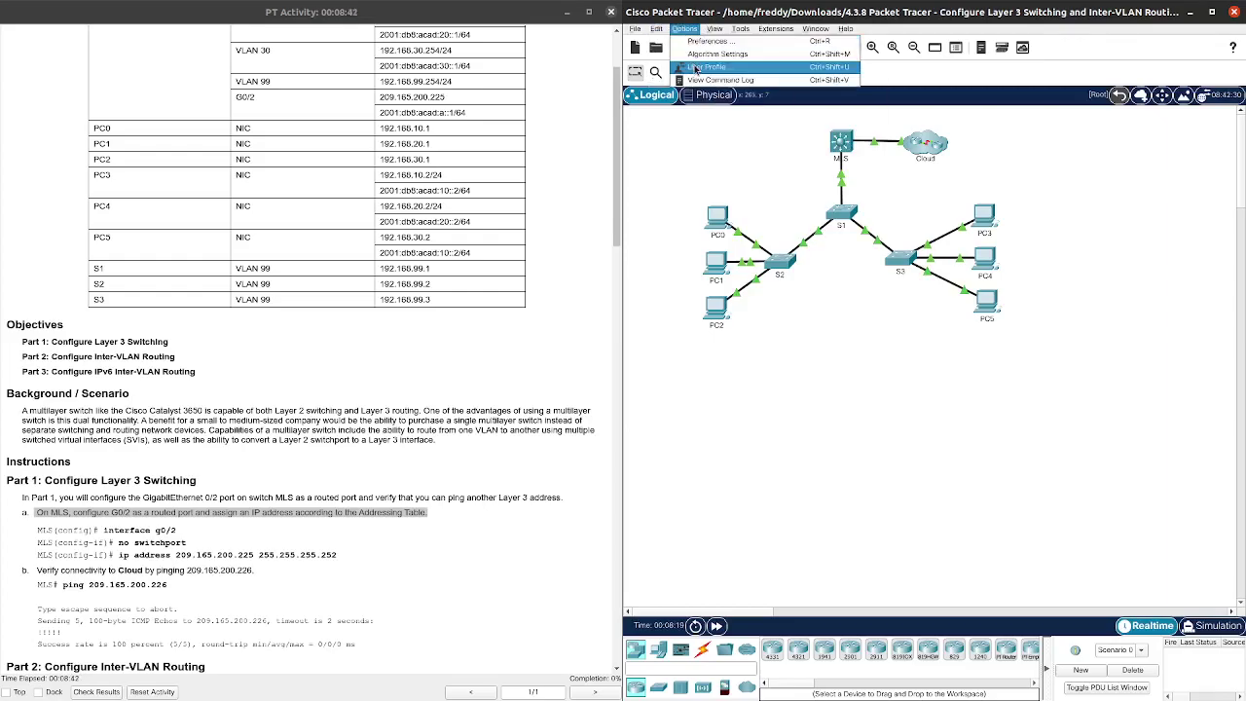
{"action": "left_click", "coordinate": [706, 41]}
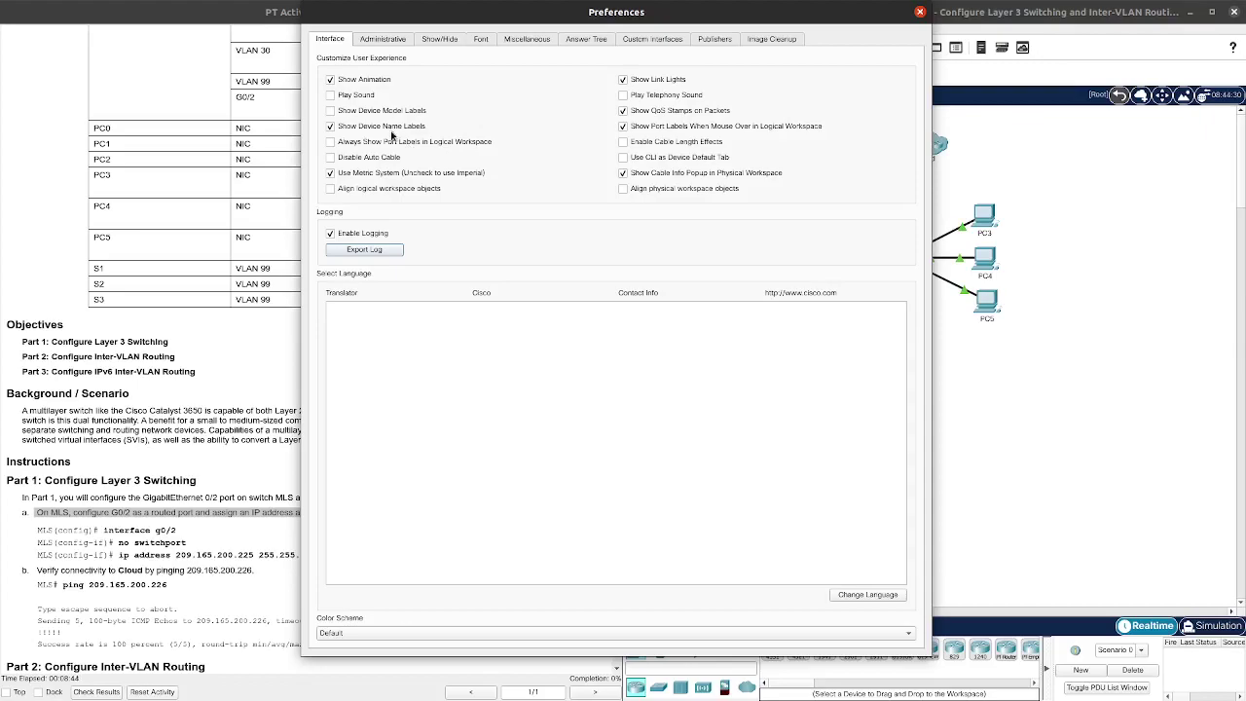
{"action": "left_click", "coordinate": [387, 143]}
{"action": "left_click", "coordinate": [920, 12]}
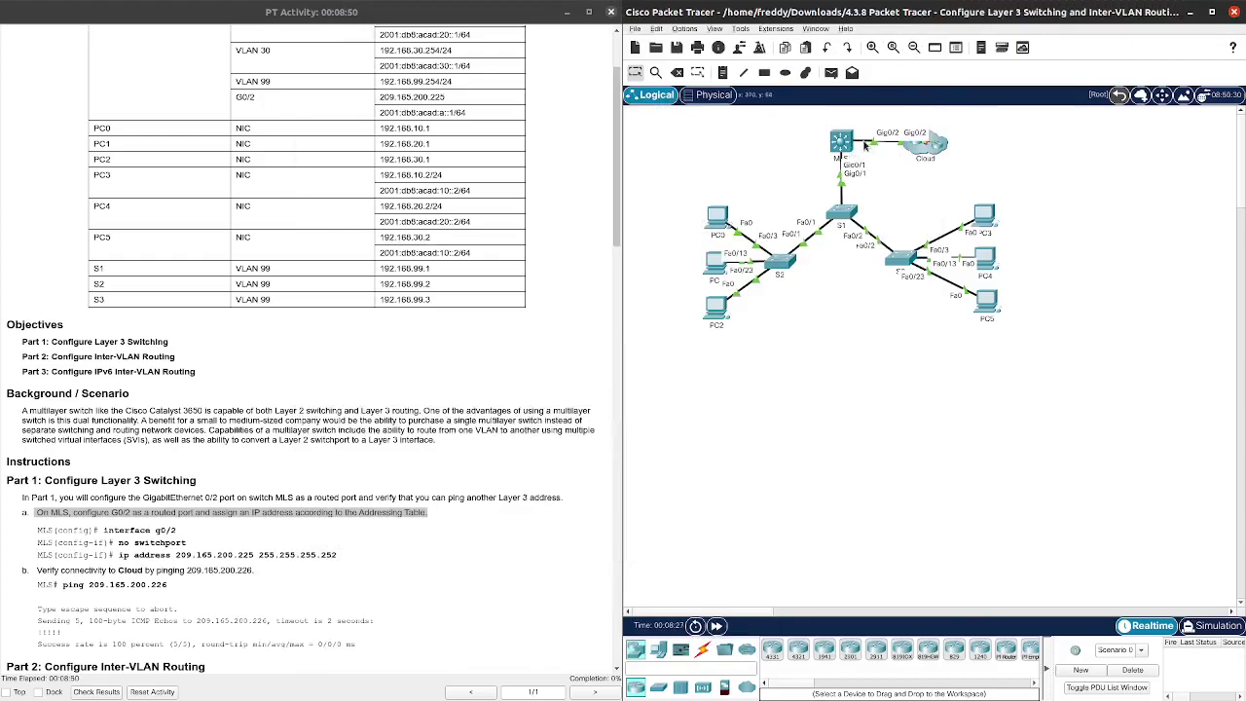
{"action": "left_click", "coordinate": [844, 141]}
- On the MLS, enter configuration mode for G0/2 and make it a routed port with no switchport
{"action": "left_click_drag", "start_coordinate": [751, 134], "coordinate": [1024, 101]}
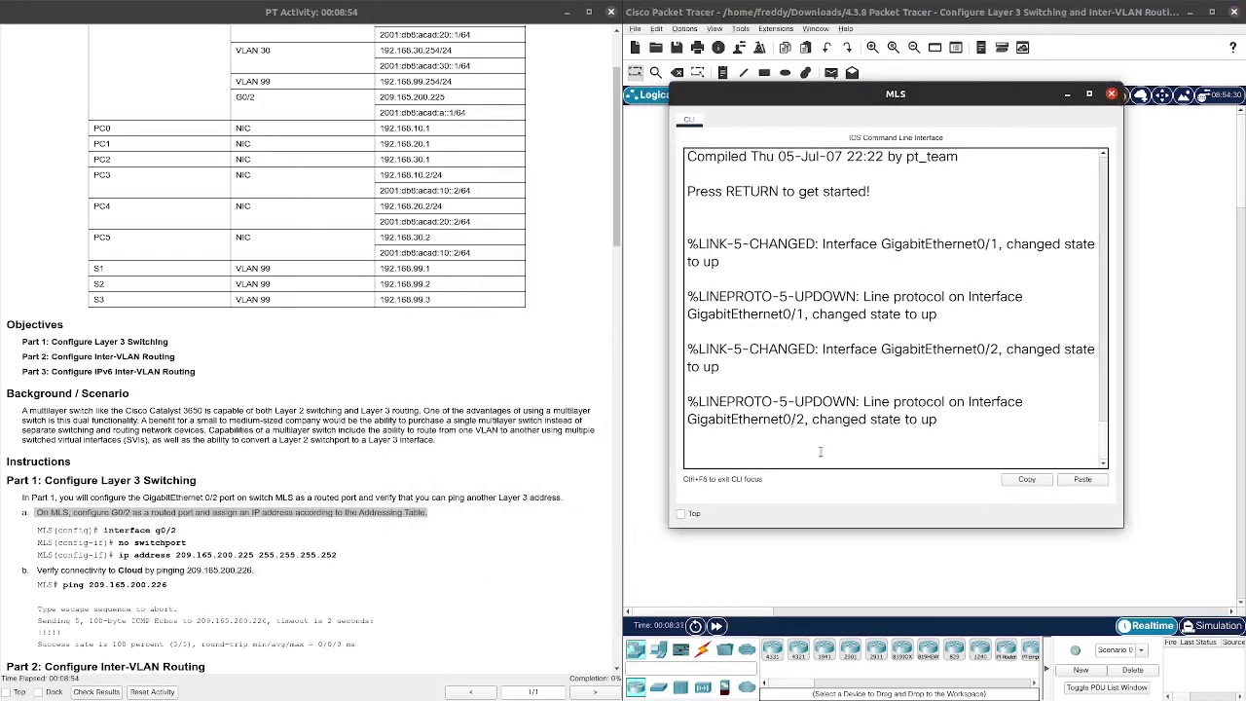
{"action": "key", "text": "Return"}
{"action": "key", "text": "Return"}
{"action": "type", "text": "en"}
{"action": "key", "text": "Return"}
{"action": "type", "text": "conf t"}
{"action": "key", "text": "Return"}
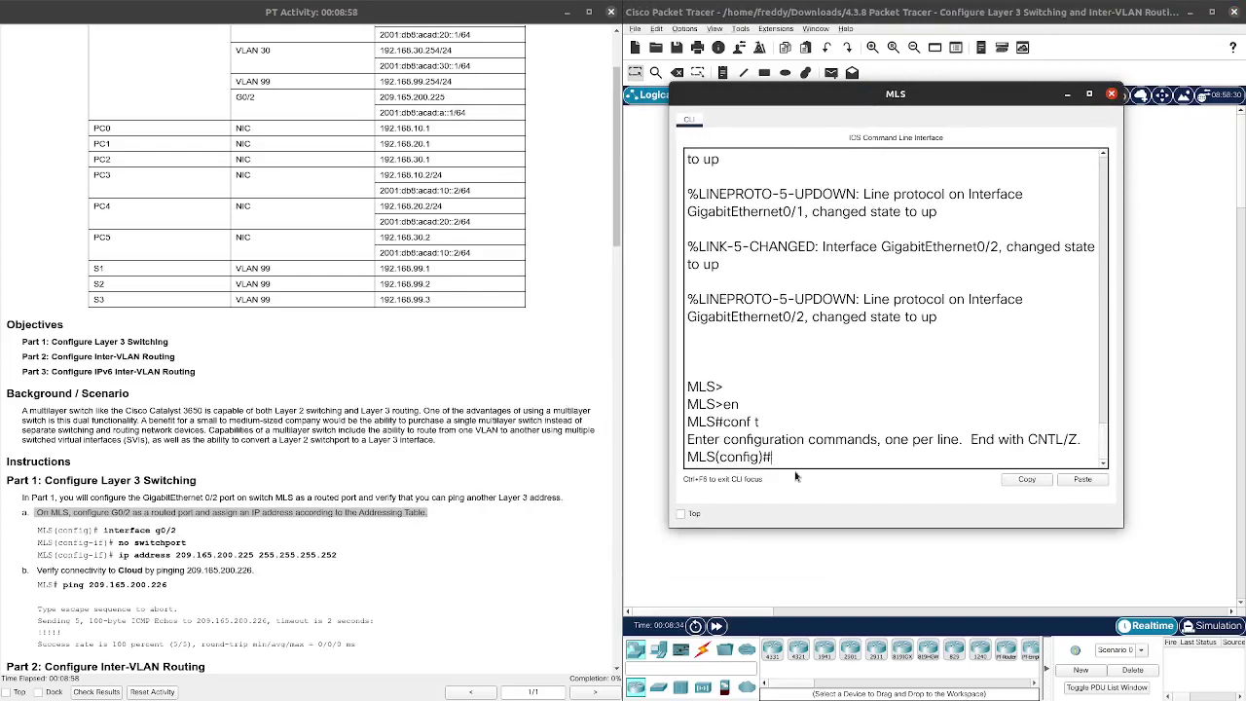
{"action": "type", "text": "int g0/2"}
{"action": "key", "text": "Return"}
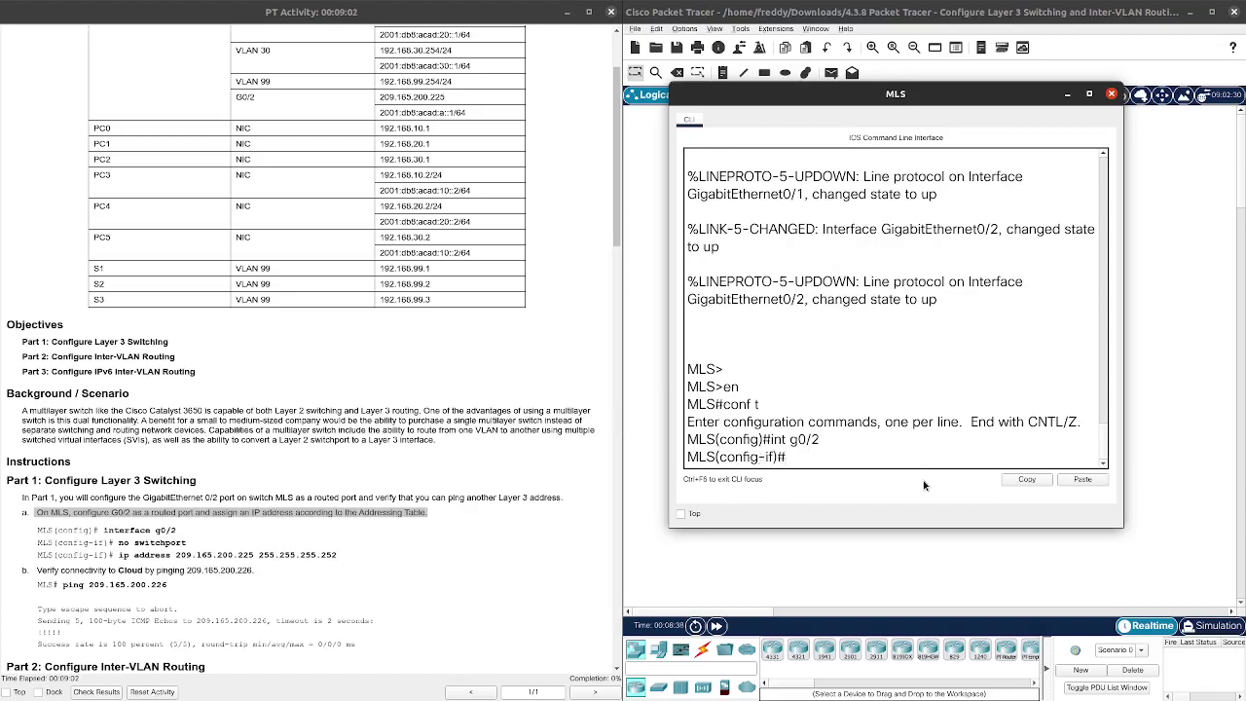
{"action": "type", "text": "no switchport"}
{"action": "key", "text": "Return"}
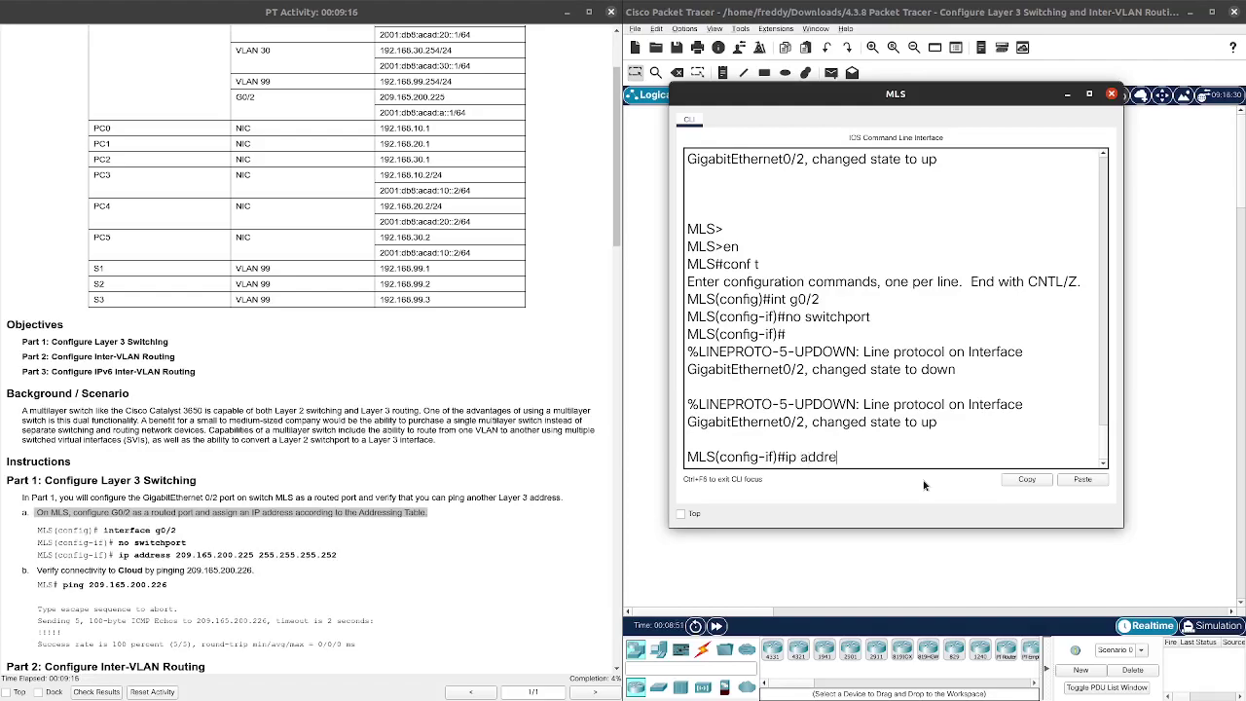
- Assign 209.165.200.225 255.255.255.252 to G0/2 and ping the Cloud at 209.165.200.226
{"action": "type", "text": "209.165.200.225 255.255.2"}
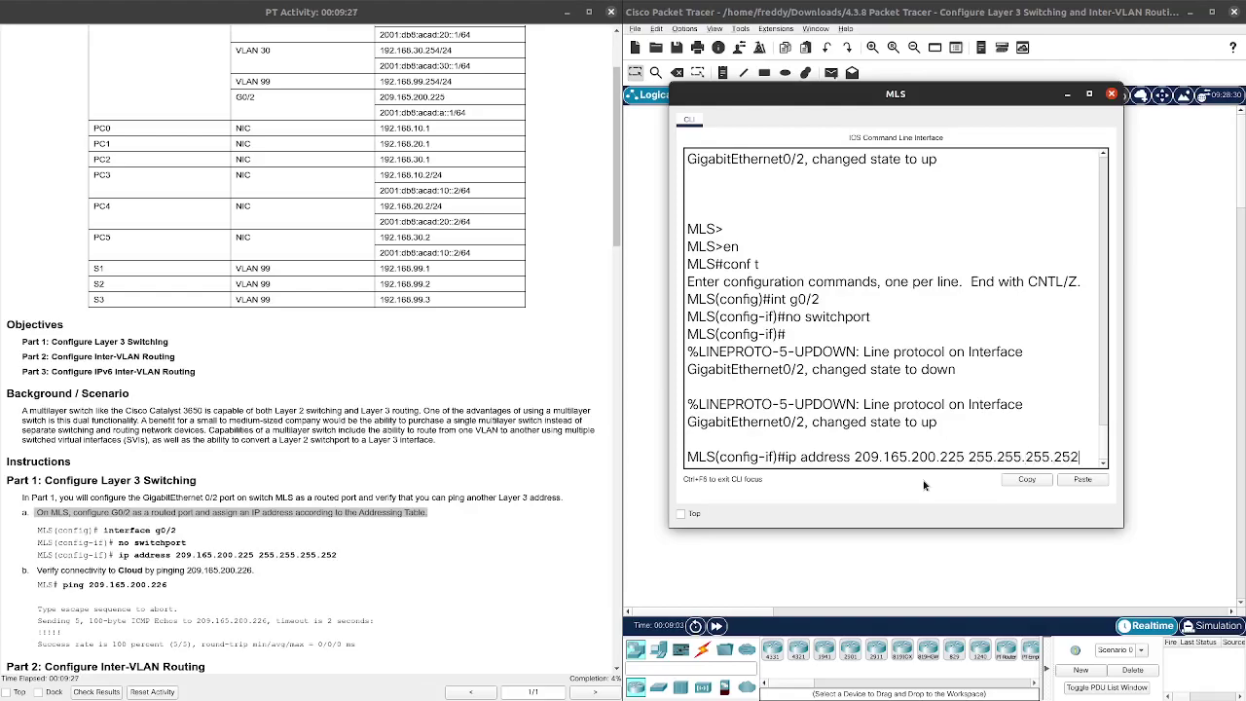
{"action": "type", "text": "55.252"}
{"action": "key", "text": "Return"}
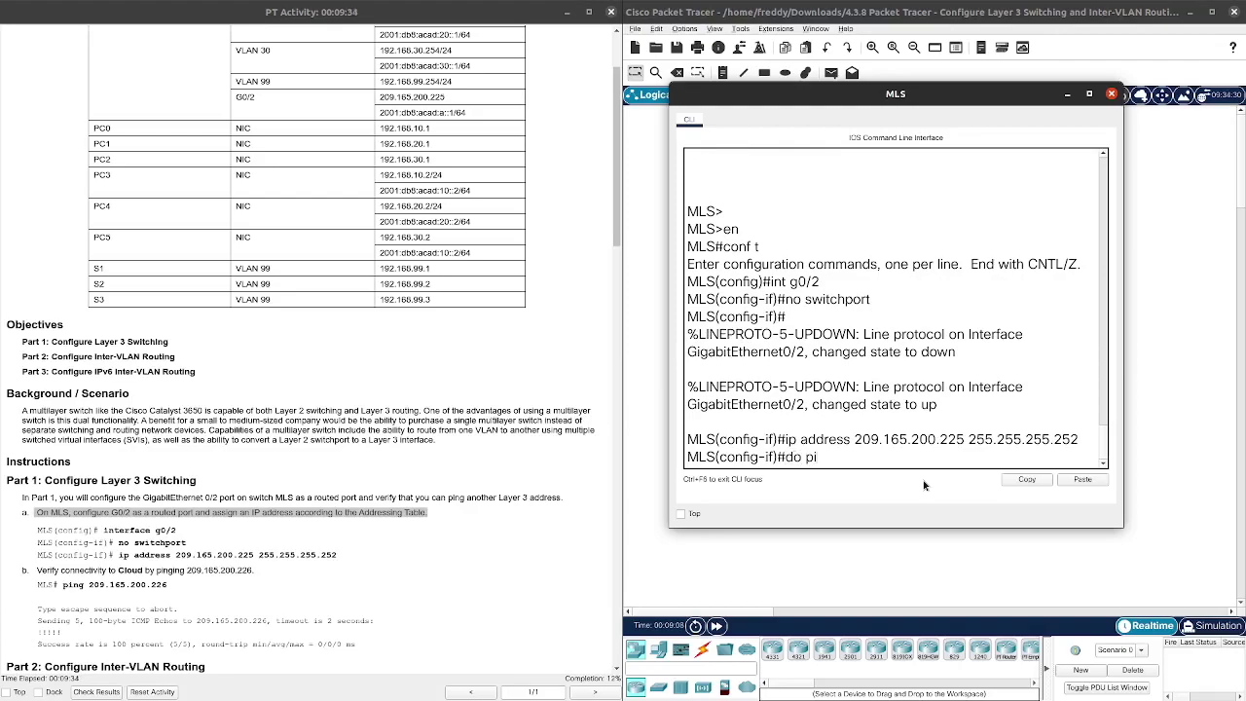
{"action": "type", "text": "do ping 209.165.200.226"}
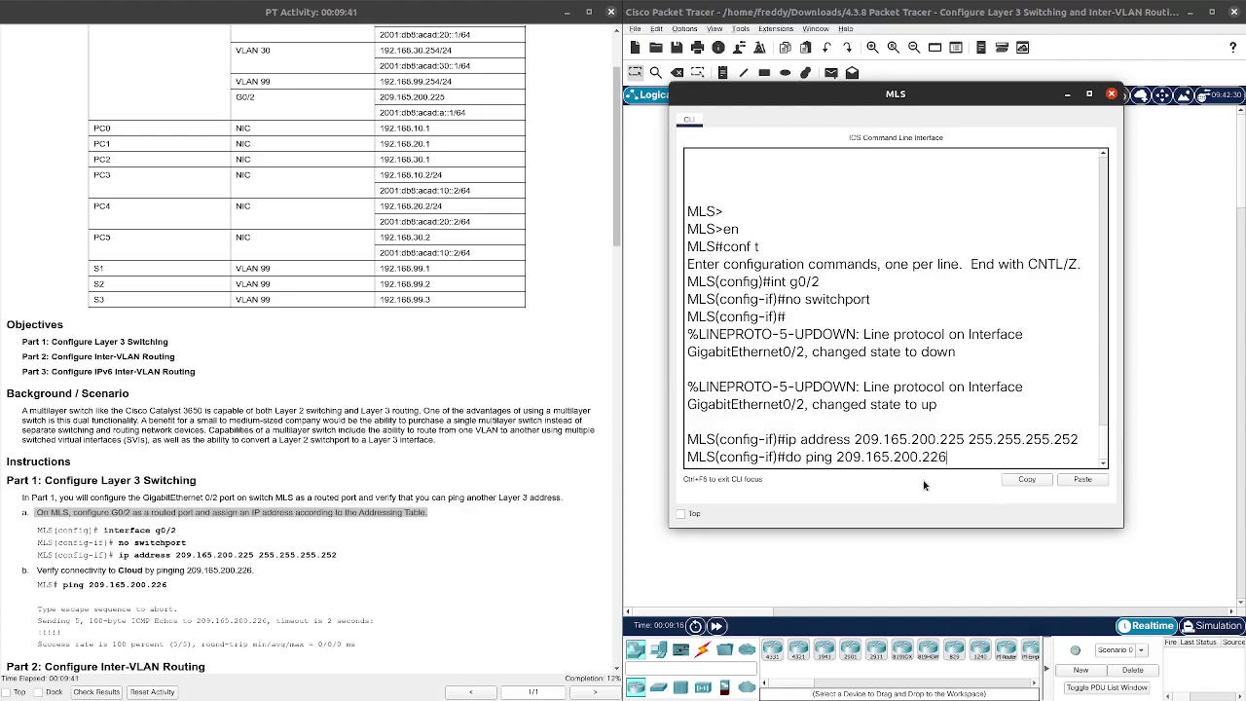
{"action": "key", "text": "Return"}
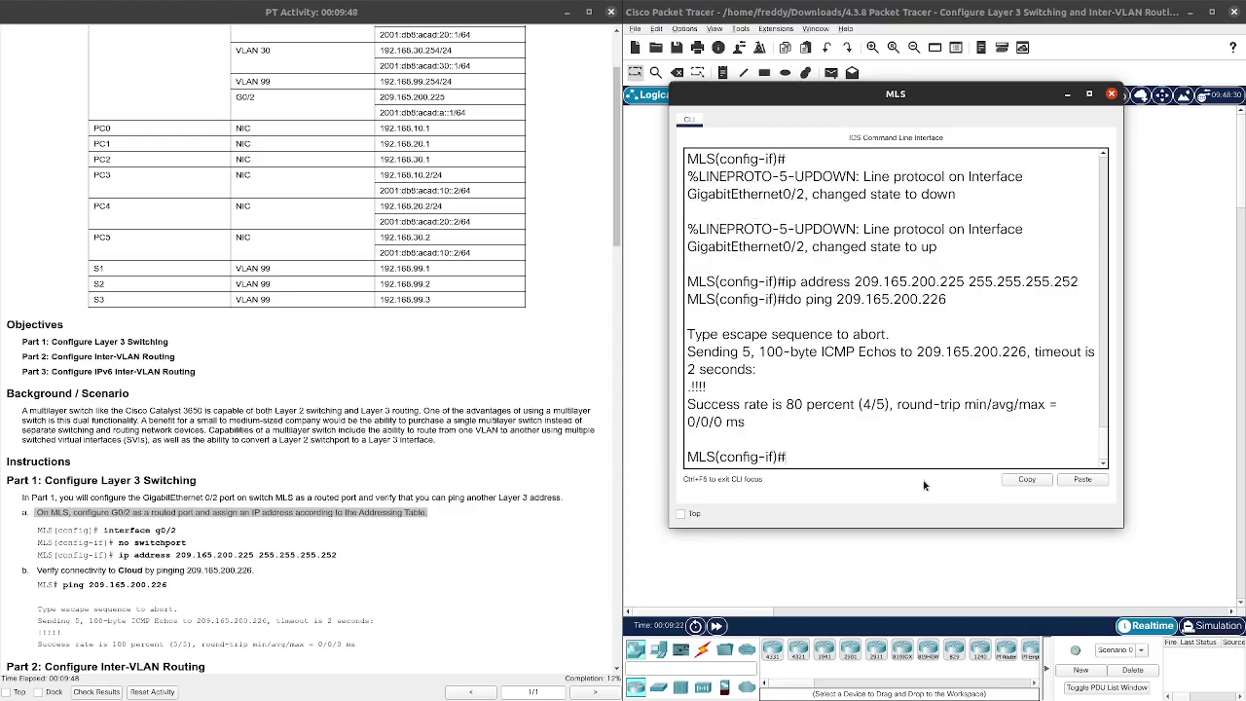
{"action": "scroll", "coordinate": [311, 438], "scroll_direction": "down", "scroll_amount": 3}
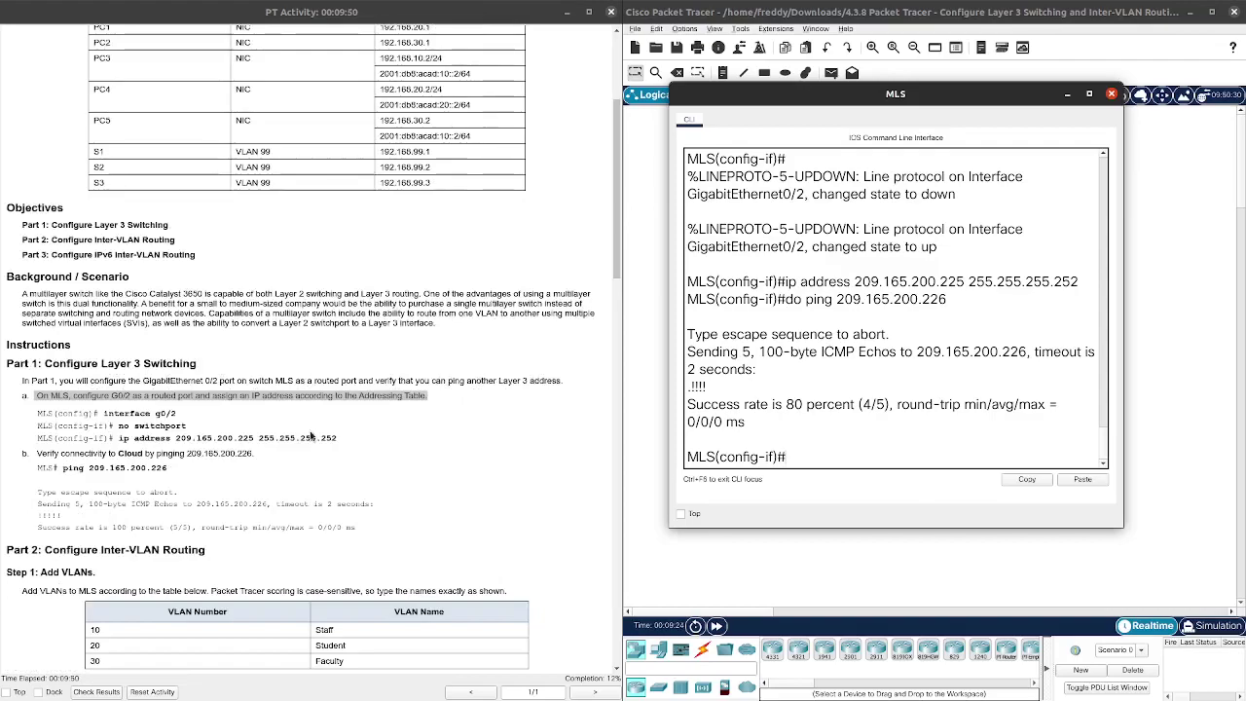
{"action": "scroll", "coordinate": [312, 437], "scroll_direction": "down", "scroll_amount": 8}
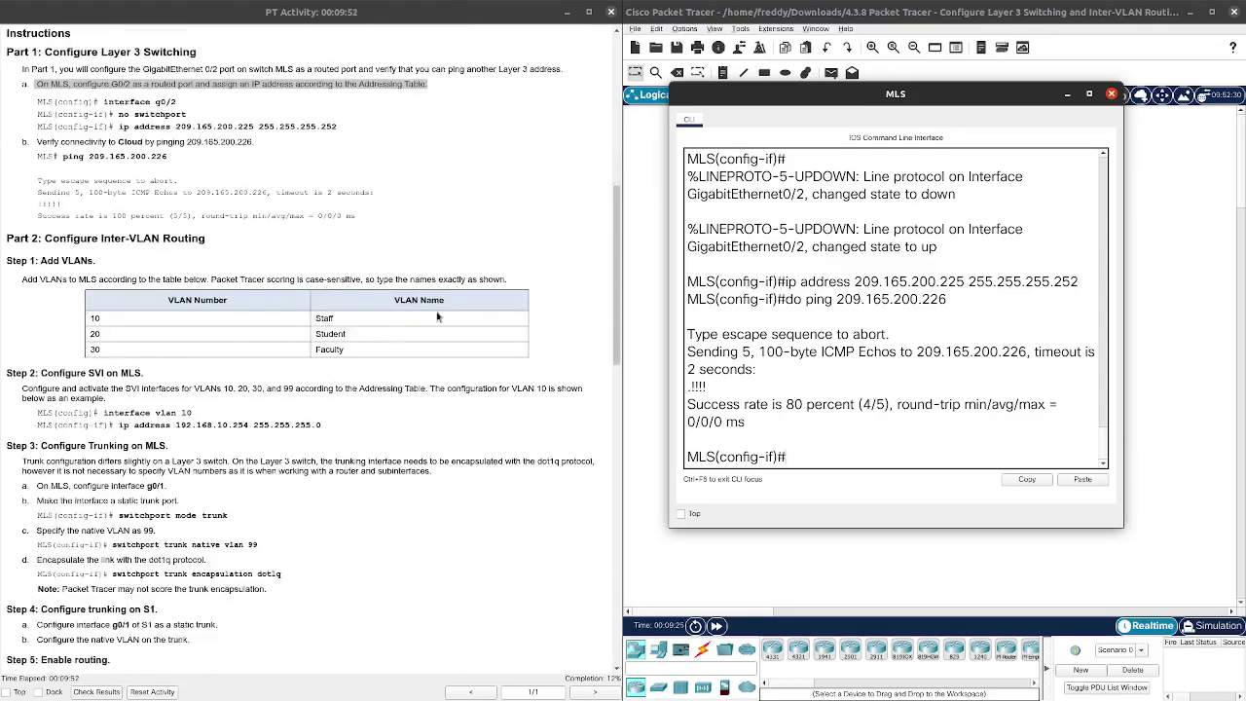
{"action": "scroll", "coordinate": [253, 349], "scroll_direction": "down", "scroll_amount": 2}
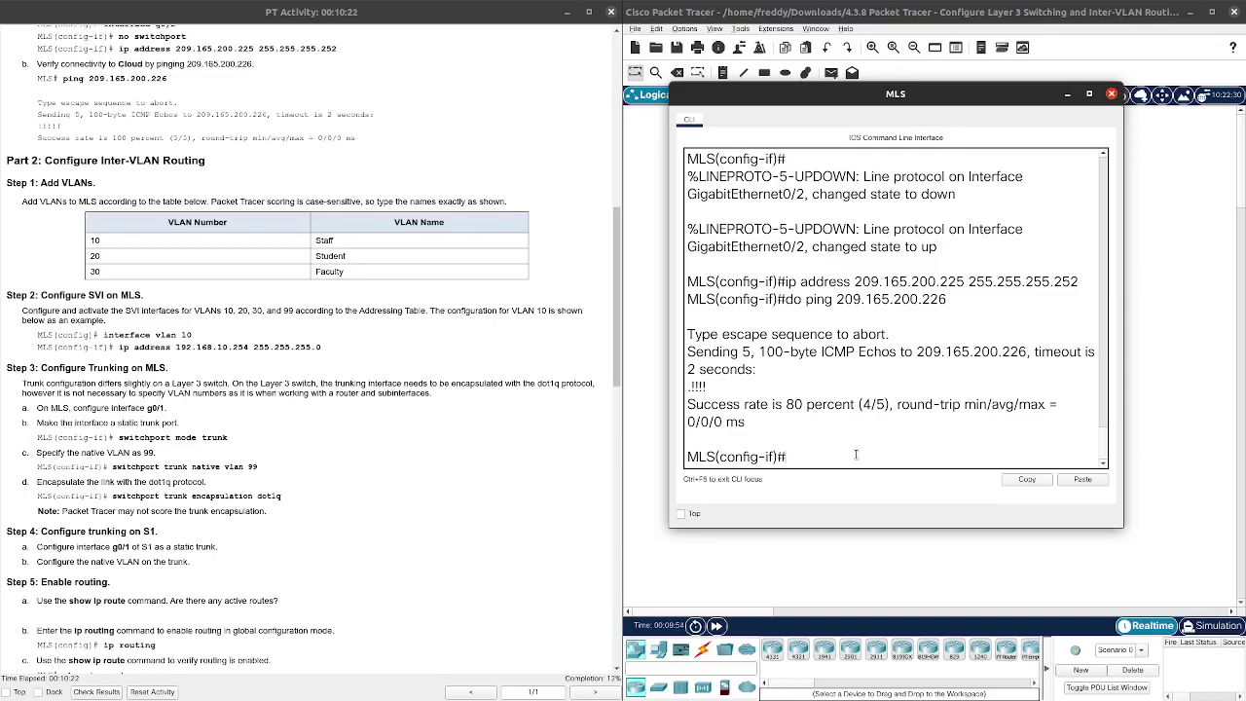
- Re-enter global configuration mode on the MLS and run 'no ip domain-lookup'
{"action": "key", "text": "ctrl+z"}
{"action": "key", "text": "Return"}
{"action": "key", "text": "Return"}
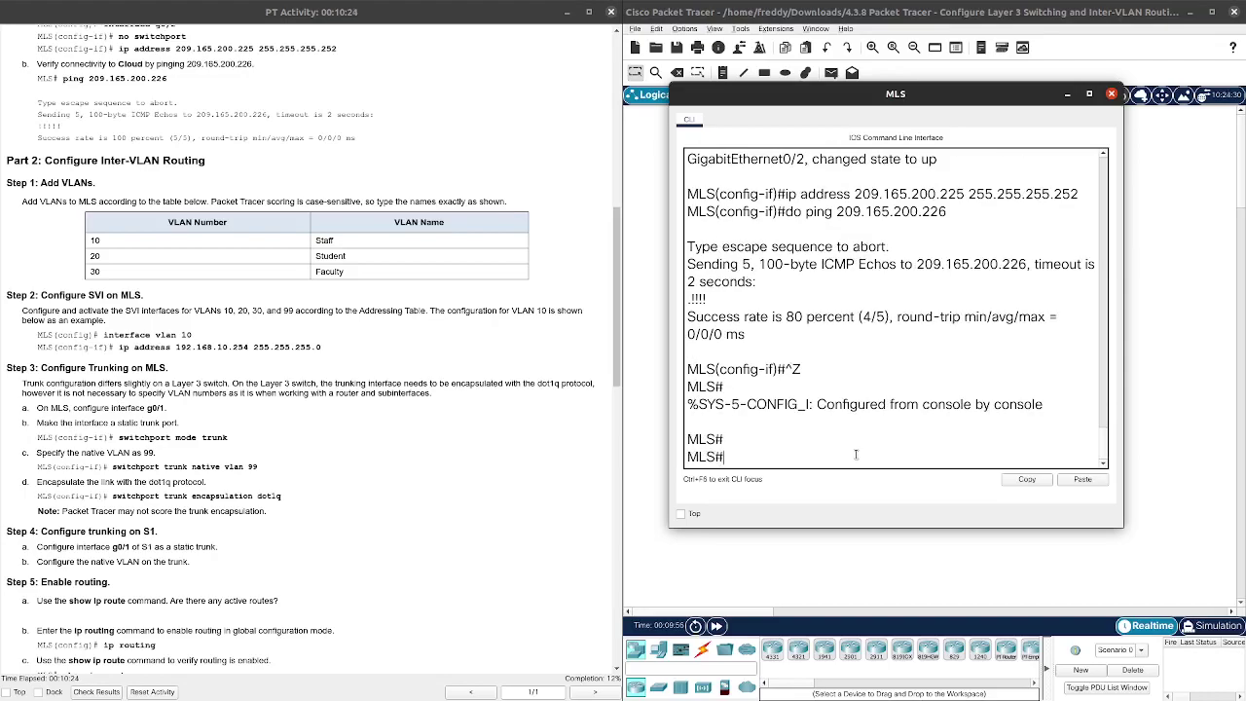
{"action": "type", "text": "con ft"}
{"action": "key", "text": "Return"}
{"action": "type", "text": "conf t"}
{"action": "key", "text": "Return"}
{"action": "type", "text": "no ip"}
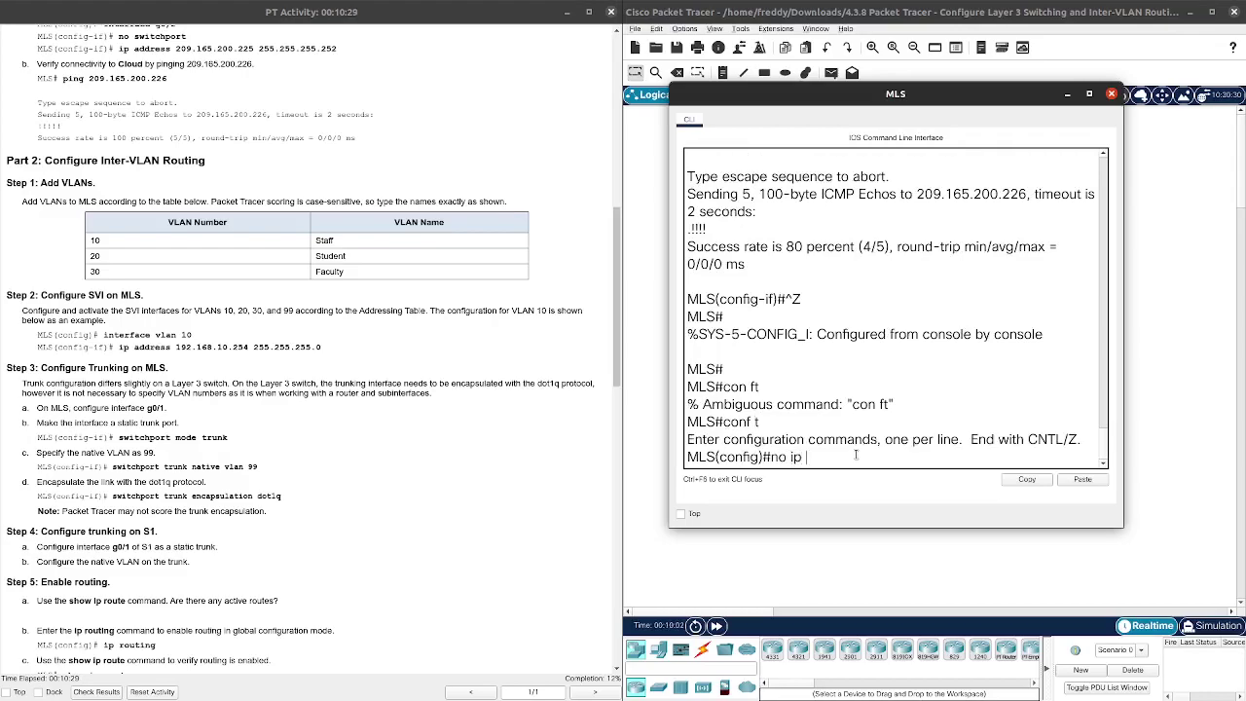
{"action": "type", "text": " doma"}
{"action": "key", "text": "Tab"}
{"action": "key", "text": "Tab"}
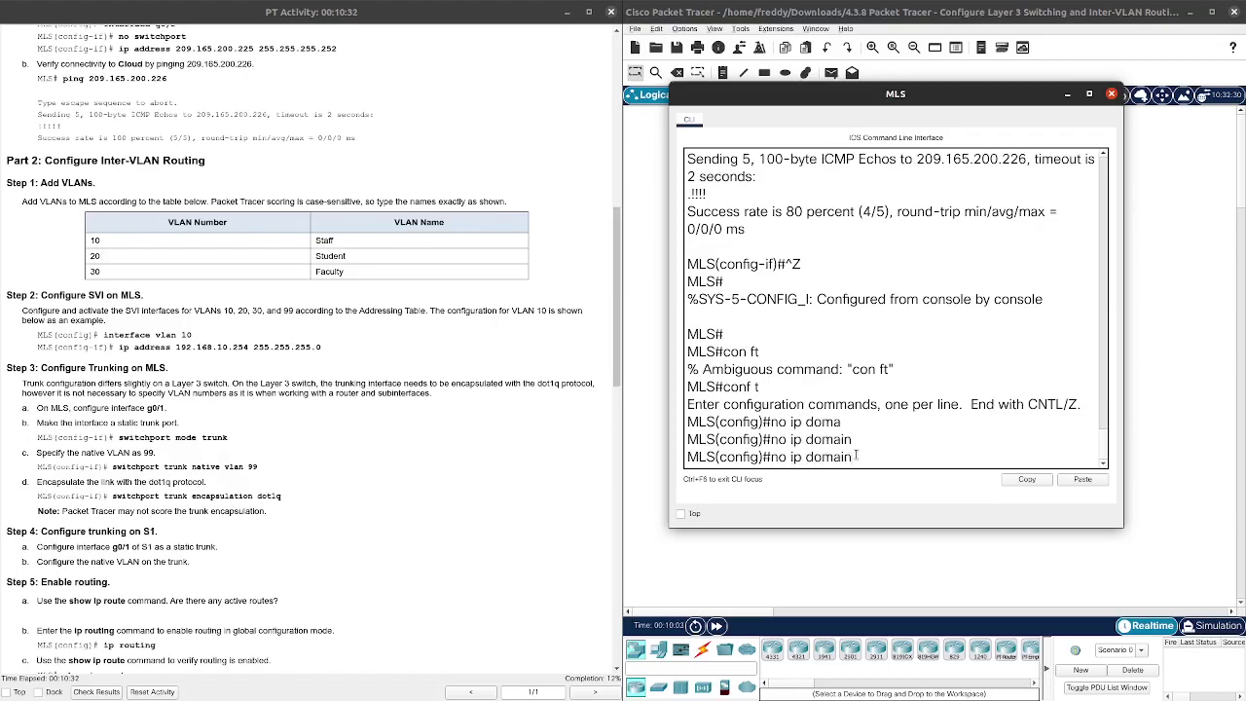
{"action": "key", "text": "Tab"}
{"action": "type", "text": "-loo"}
{"action": "key", "text": "Tab"}
{"action": "key", "text": "Return"}
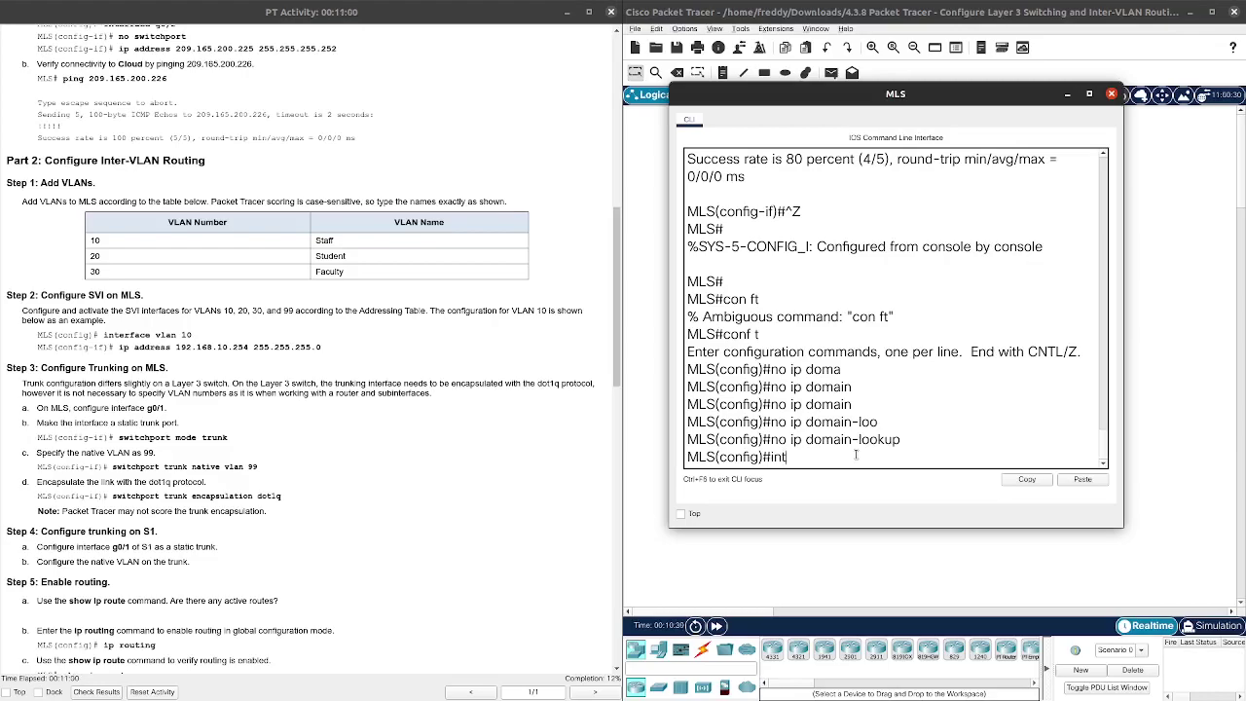
- Create VLAN 10 named Staff and VLAN 20 named Student on the MLS
{"action": "key", "text": "BackSpace"}
{"action": "type", "text": "vlan 10"}
{"action": "key", "text": "Return"}
{"action": "type", "text": "name"}
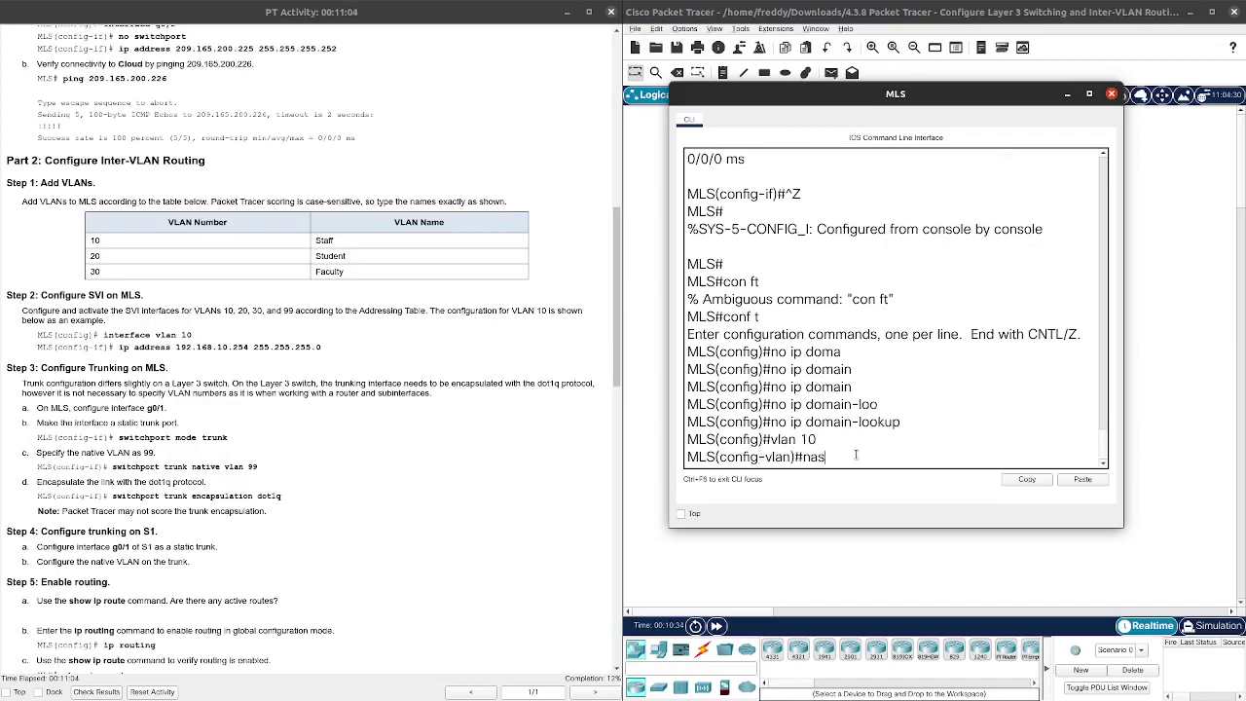
{"action": "type", "text": " Staff"}
{"action": "key", "text": "Return"}
{"action": "type", "text": "vlan 20"}
{"action": "key", "text": "Return"}
{"action": "type", "text": "name Student"}
{"action": "key", "text": "Return"}
- Delete the accidentally created VLAN 3 with 'no vlan 3'
{"action": "type", "text": "vlan 39"}
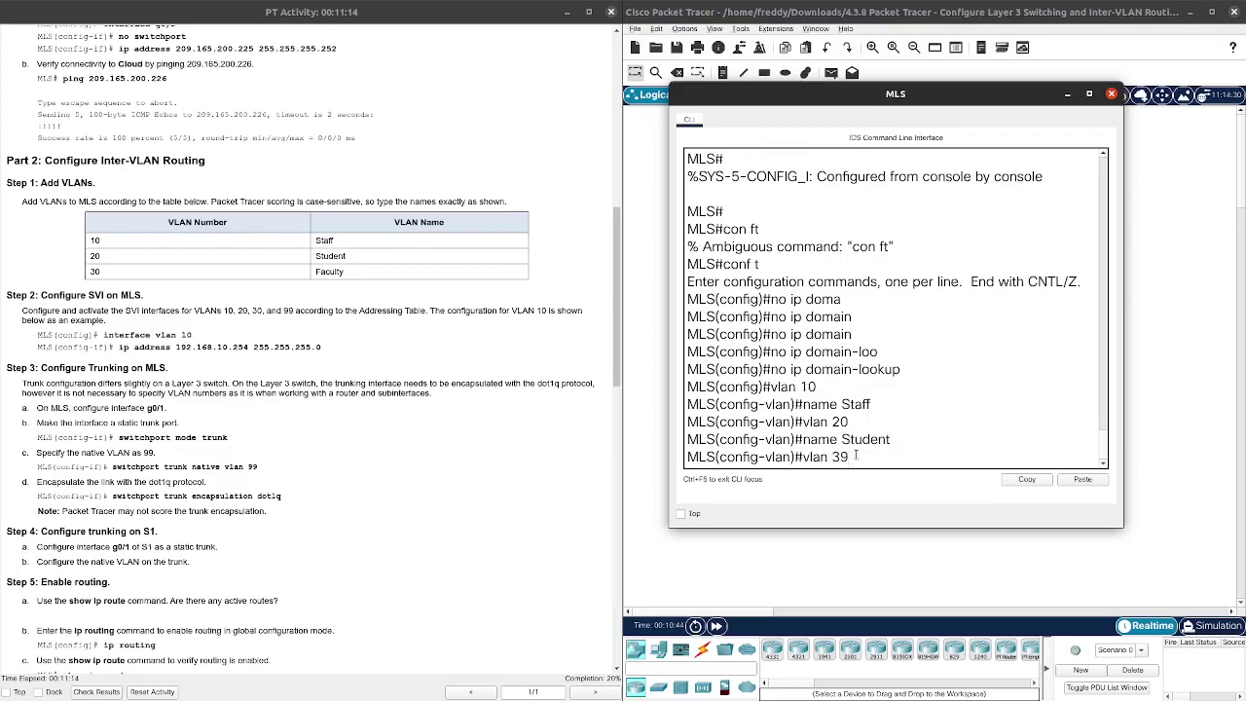
{"action": "key", "text": "BackSpace"}
{"action": "key", "text": "Return"}
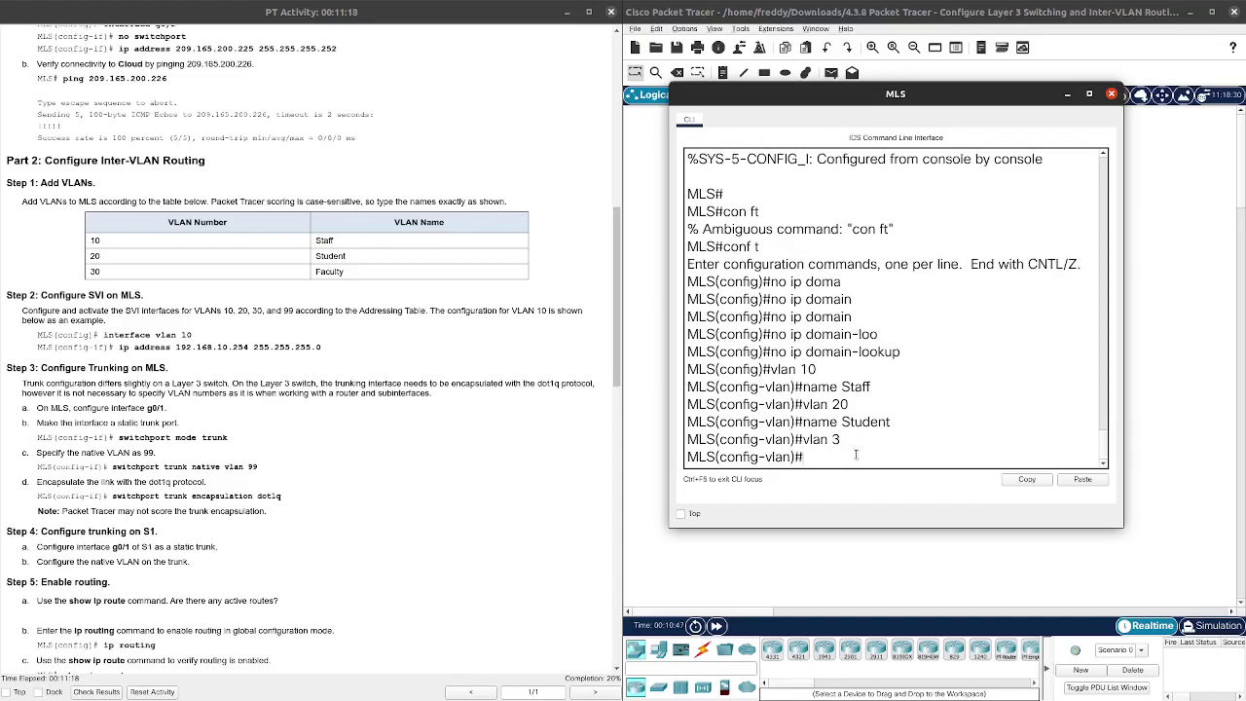
{"action": "key", "text": "Up"}
{"action": "key", "text": "ctrl+a"}
{"action": "type", "text": "no"}
{"action": "key", "text": "Return"}
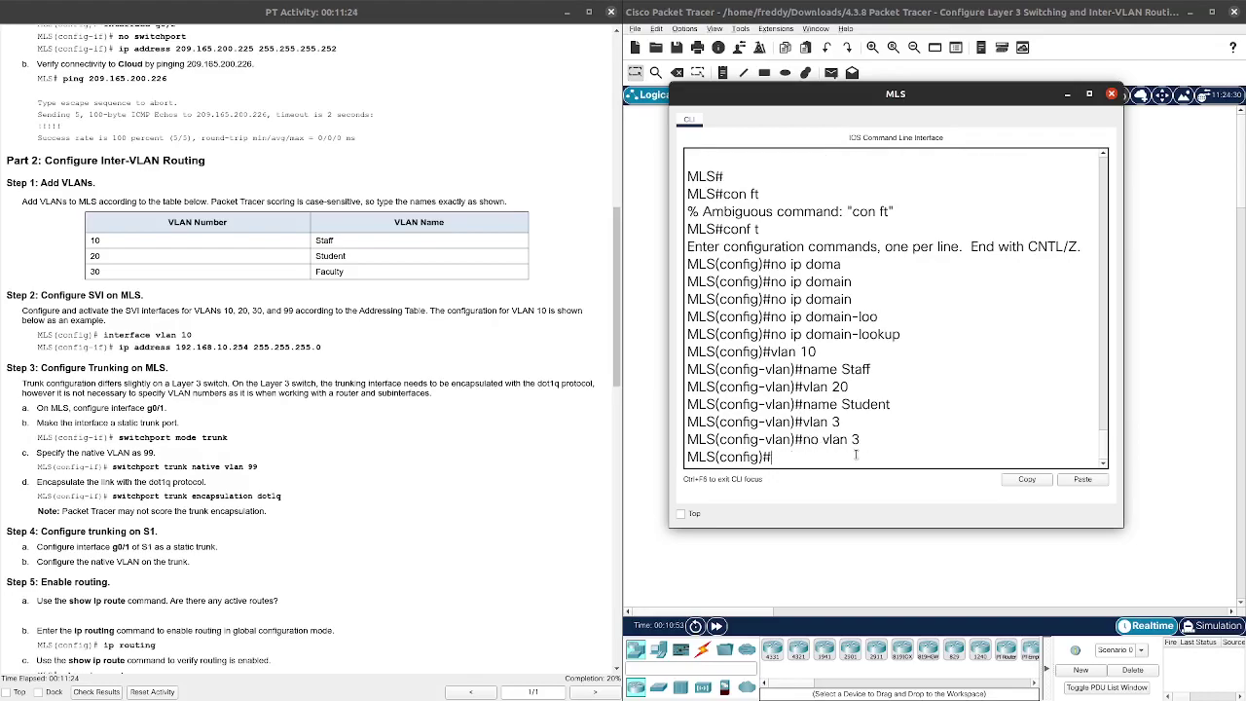
{"action": "type", "text": "no vlan 3"}
{"action": "key", "text": "Return"}
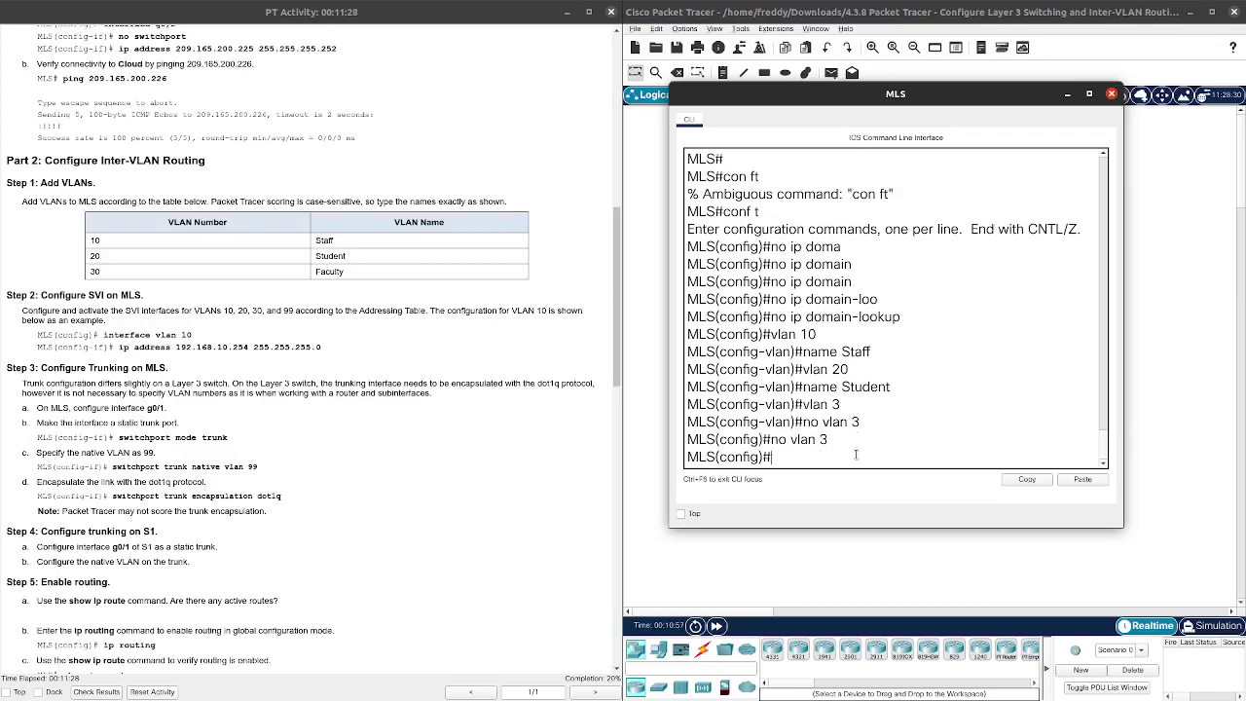
- Create VLAN 30 named Faculty and exit VLAN configuration
{"action": "type", "text": "vlan 30"}
{"action": "key", "text": "Return"}
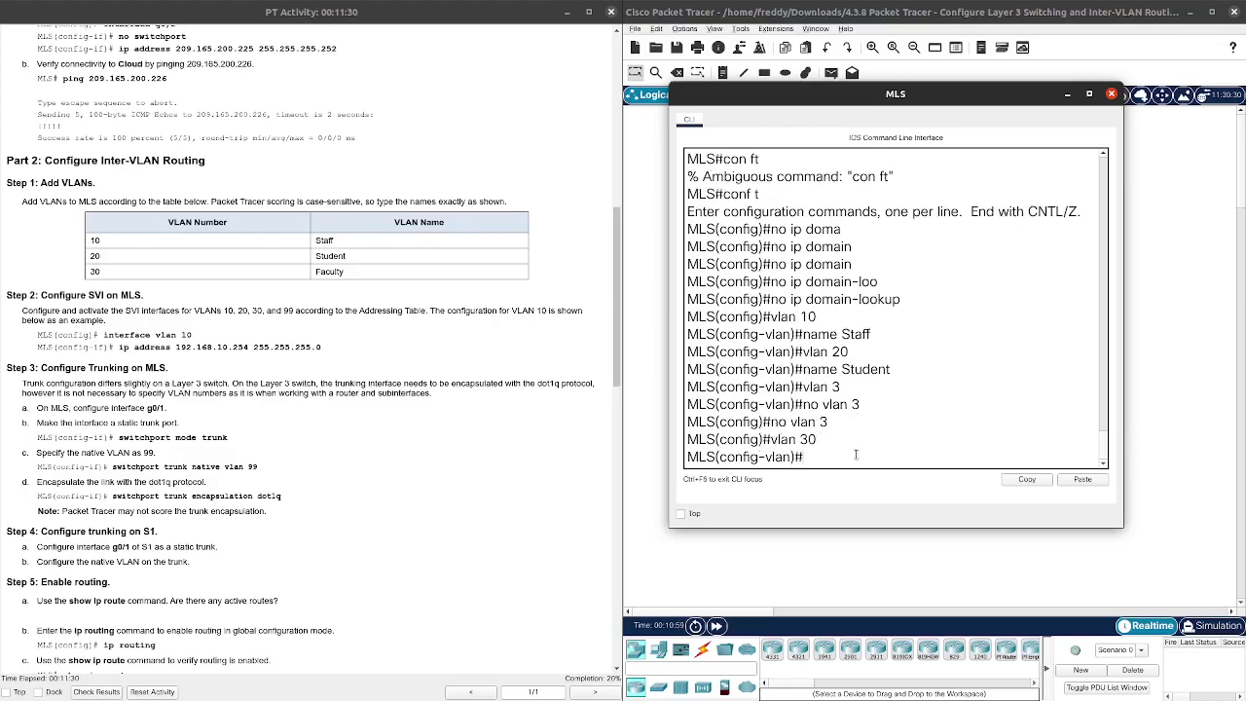
{"action": "type", "text": "name Faculty"}
{"action": "key", "text": "Return"}
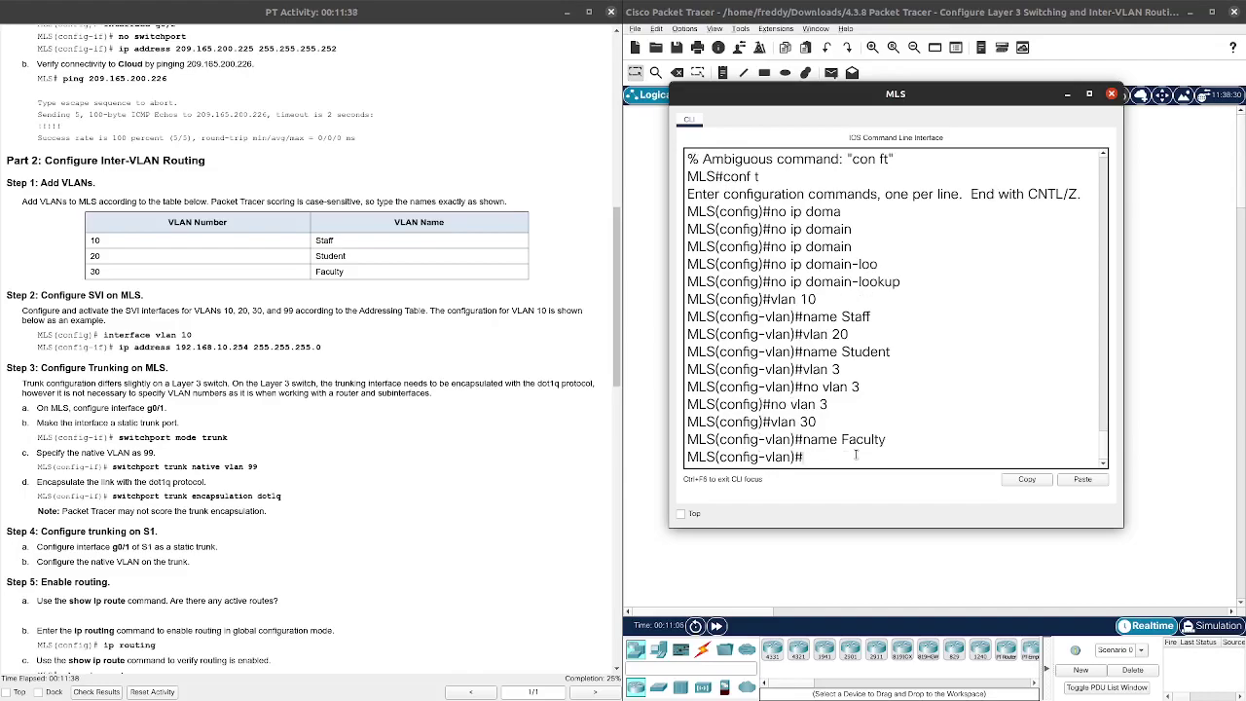
{"action": "type", "text": "exit"}
{"action": "key", "text": "Return"}
{"action": "type", "text": "int vlan 10"}
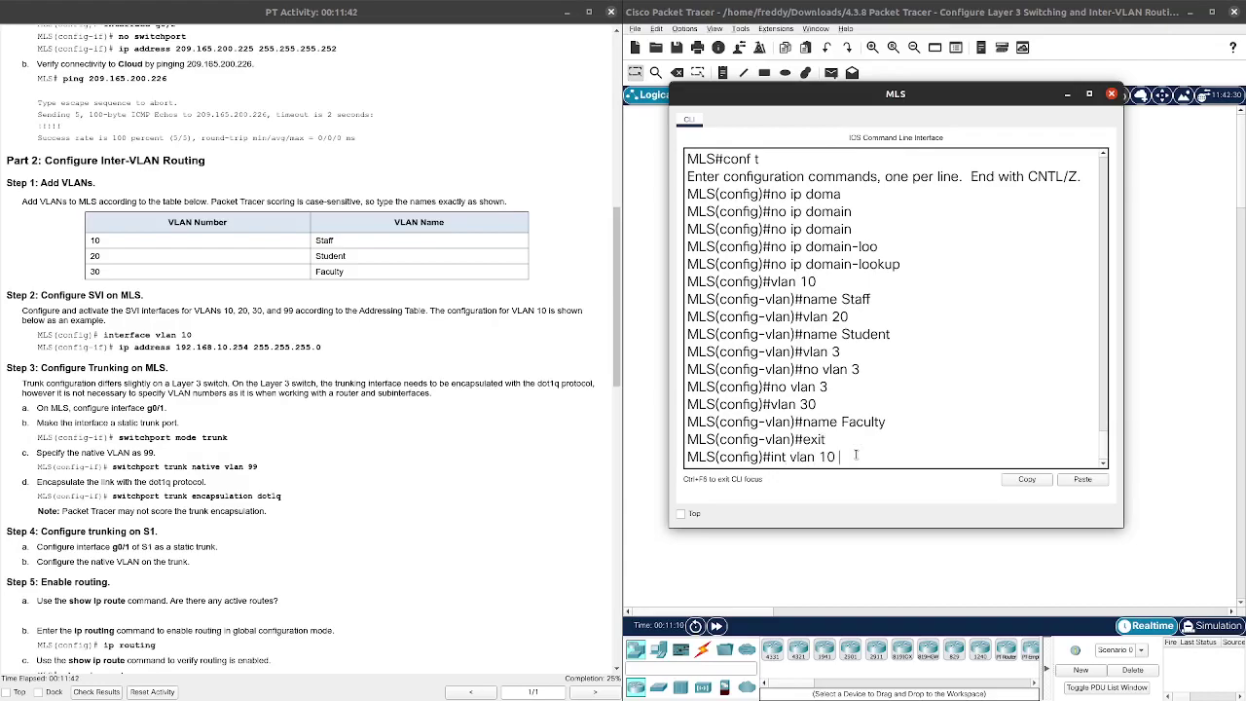
- Give interface VLAN 10 address 192.168.10.254 255.255.255.0 and enable it with no shutdown
{"action": "key", "text": "Return"}
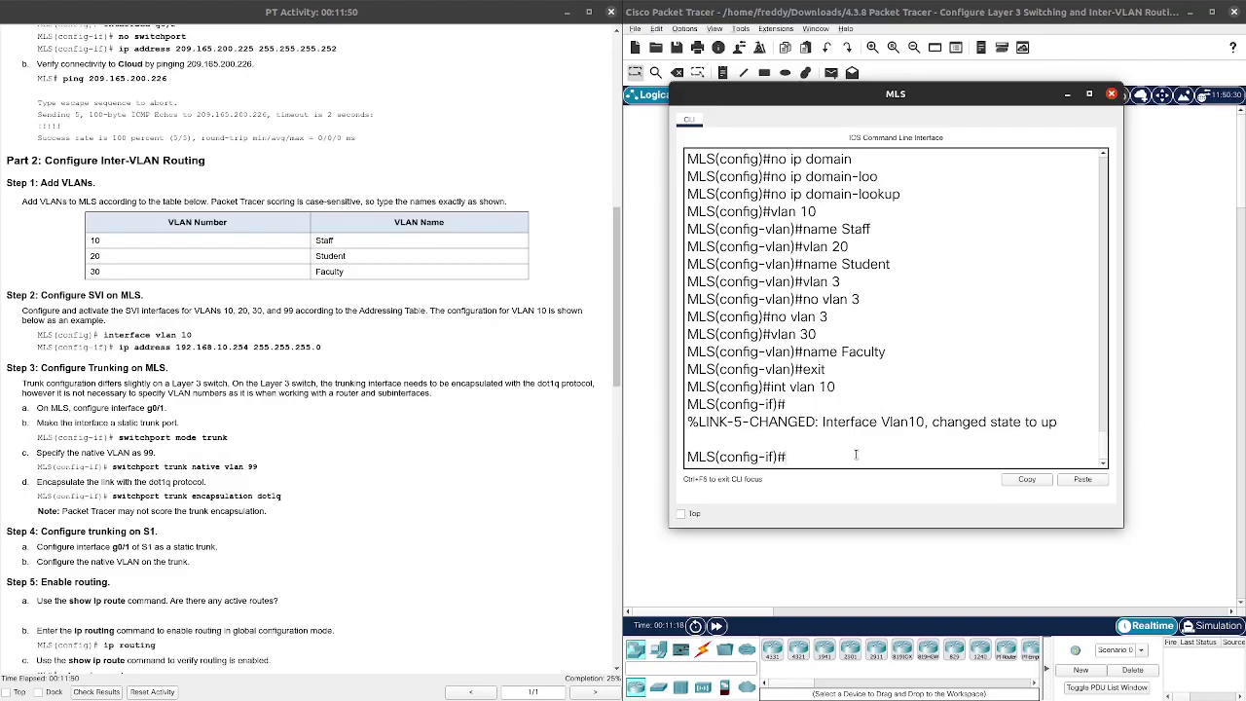
{"action": "type", "text": "ip address 192.168.10.254"}
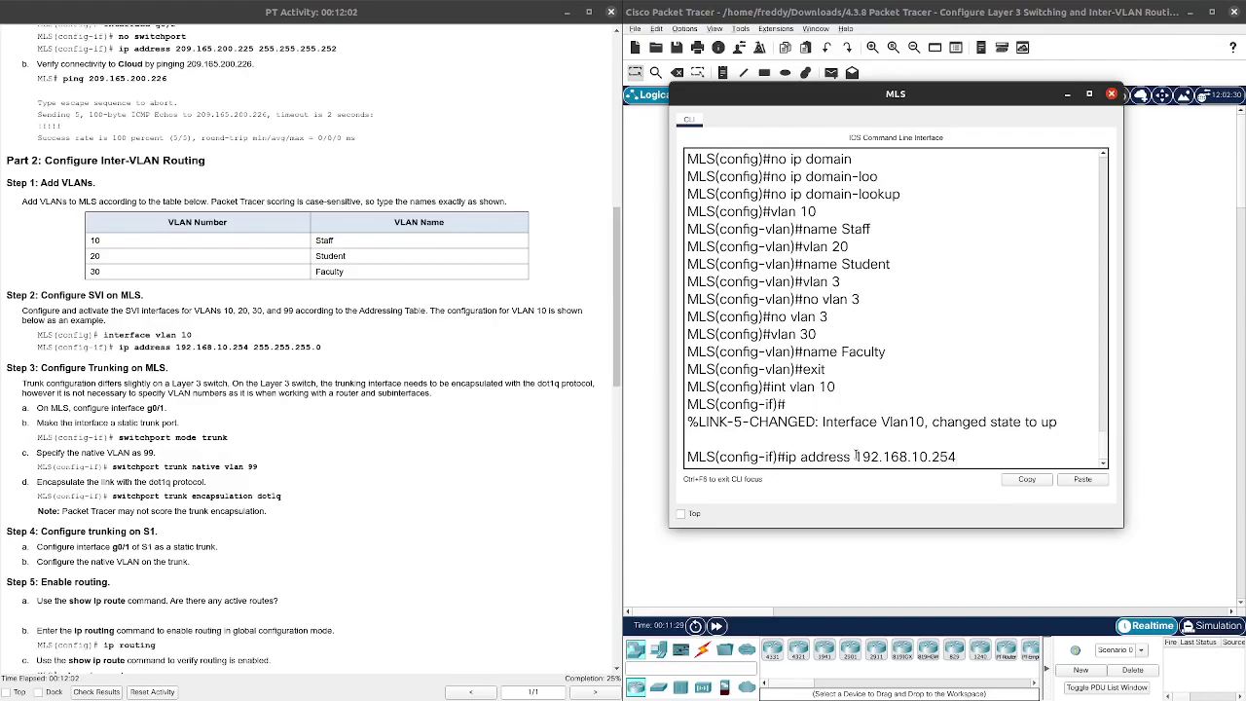
{"action": "type", "text": "255.255.255.2"}
{"action": "key", "text": "BackSpace"}
{"action": "type", "text": "0"}
{"action": "key", "text": "Return"}
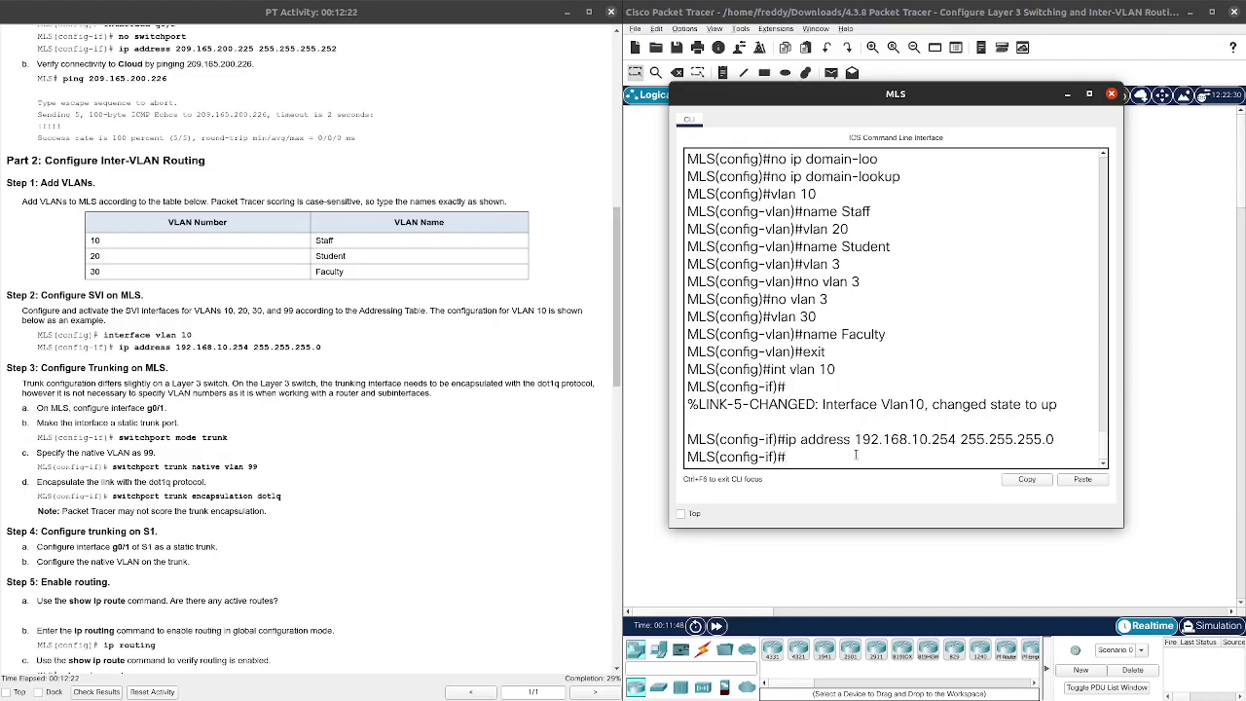
{"action": "type", "text": "no shutd"}
{"action": "key", "text": "BackSpace"}
{"action": "key", "text": "BackSpace"}
{"action": "type", "text": "t"}
{"action": "key", "text": "Return"}
{"action": "key", "text": "Return"}
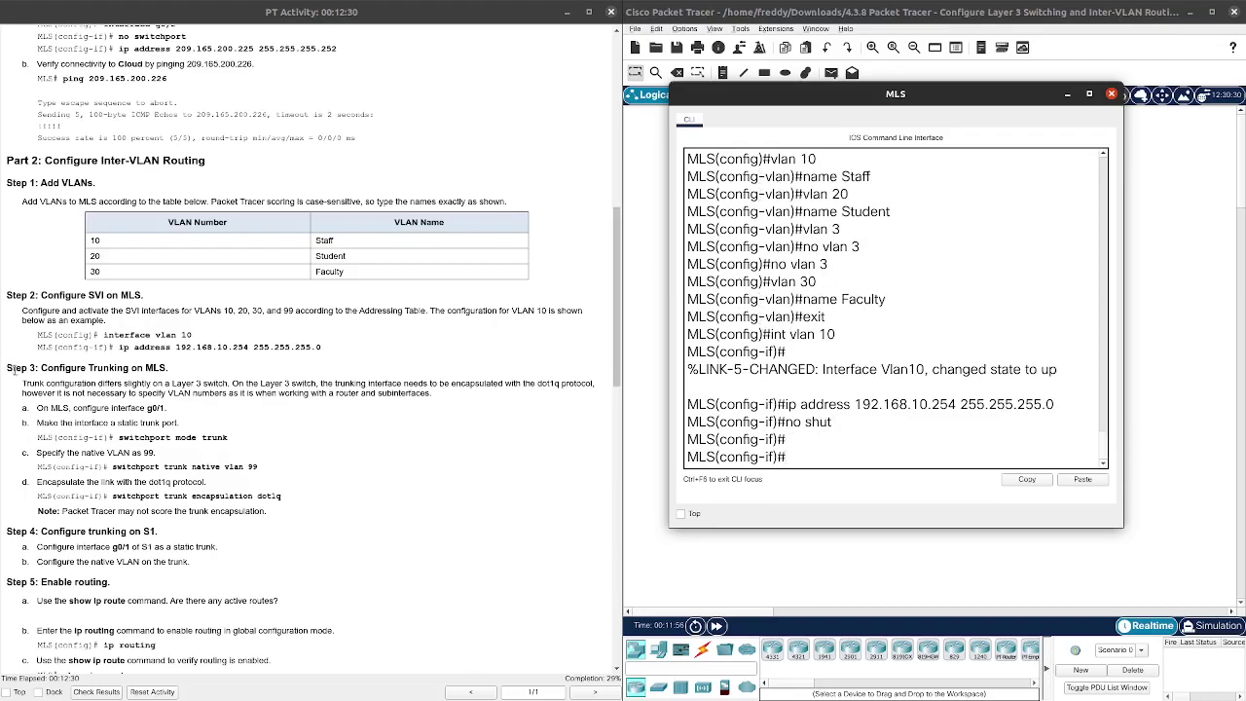
- Give interface VLAN 20 address 192.168.20.254 255.255.255.0 and enable it
{"action": "left_click_drag", "start_coordinate": [22, 310], "coordinate": [309, 327]}
{"action": "scroll", "coordinate": [309, 326], "scroll_direction": "up", "scroll_amount": 10}
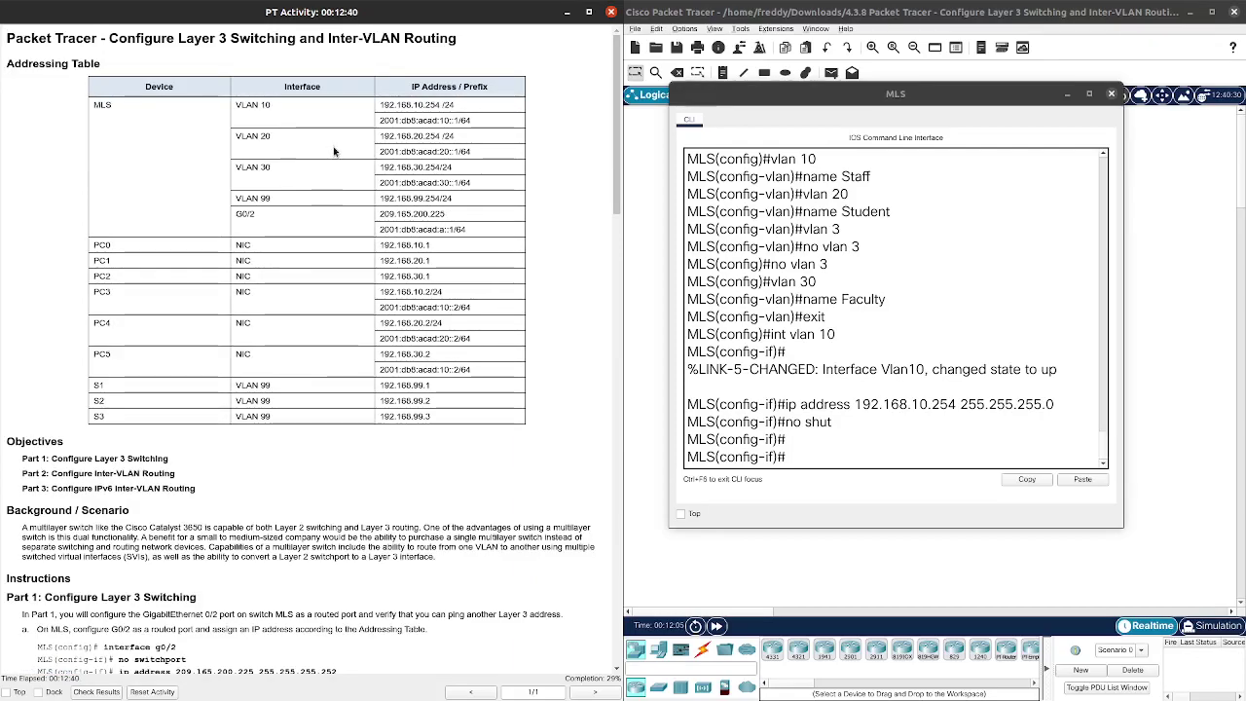
{"action": "left_click", "coordinate": [753, 467]}
{"action": "type", "text": "inmt"}
{"action": "key", "text": "BackSpace"}
{"action": "type", "text": "t vlan 20"}
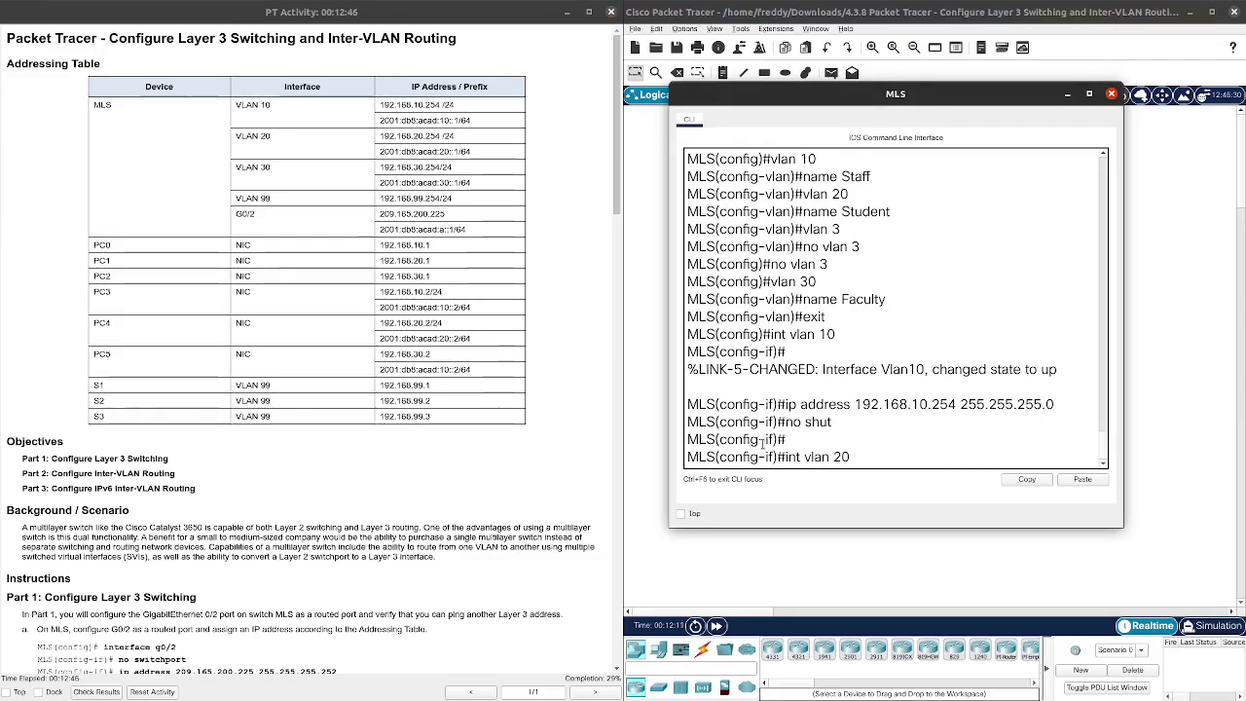
{"action": "key", "text": "Return"}
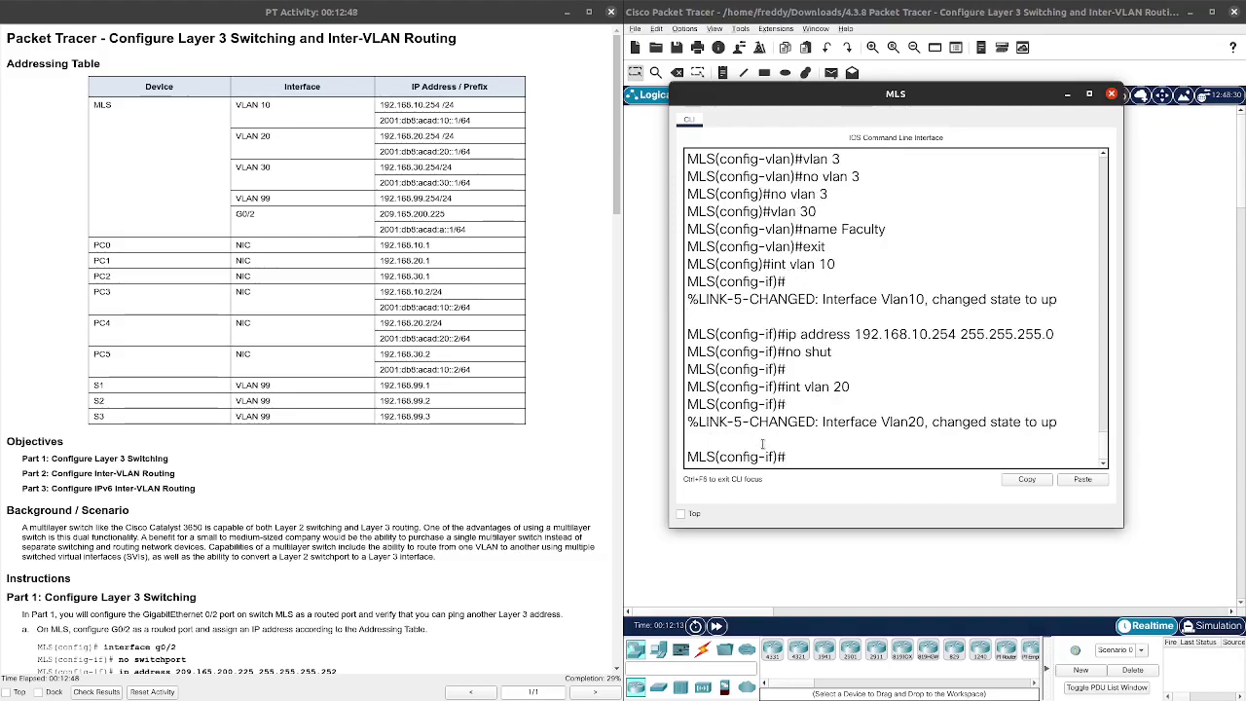
{"action": "key", "text": "Up"}
{"action": "key", "text": "Up"}
{"action": "key", "text": "Up"}
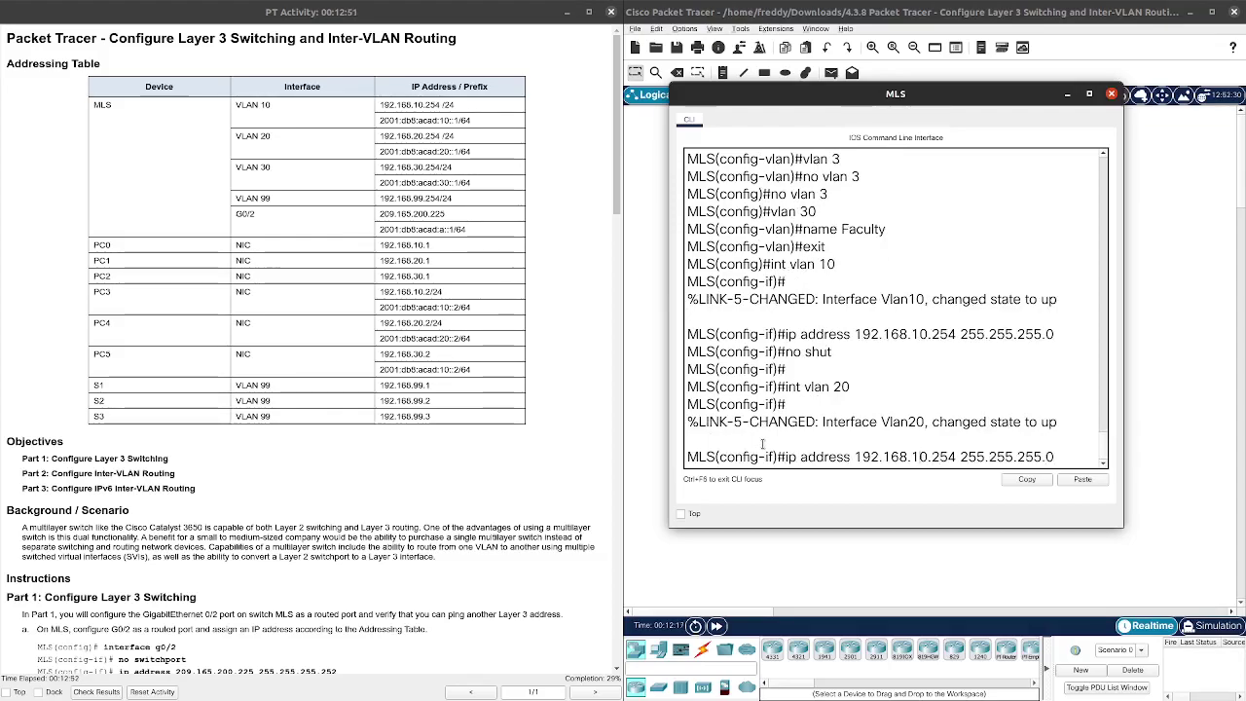
{"action": "key", "text": "Left"}
{"action": "key", "text": "Left"}
{"action": "key", "text": "Left"}
{"action": "key", "text": "Left"}
{"action": "key", "text": "Left"}
{"action": "key", "text": "Left"}
{"action": "key", "text": "Left"}
{"action": "key", "text": "Left"}
{"action": "key", "text": "Left"}
{"action": "key", "text": "Left"}
{"action": "key", "text": "Left"}
{"action": "key", "text": "Left"}
{"action": "key", "text": "Left"}
{"action": "key", "text": "Left"}
{"action": "key", "text": "Left"}
{"action": "key", "text": "Left"}
{"action": "key", "text": "Left"}
{"action": "key", "text": "Left"}
{"action": "key", "text": "Left"}
{"action": "key", "text": "BackSpace"}
{"action": "type", "text": "2"}
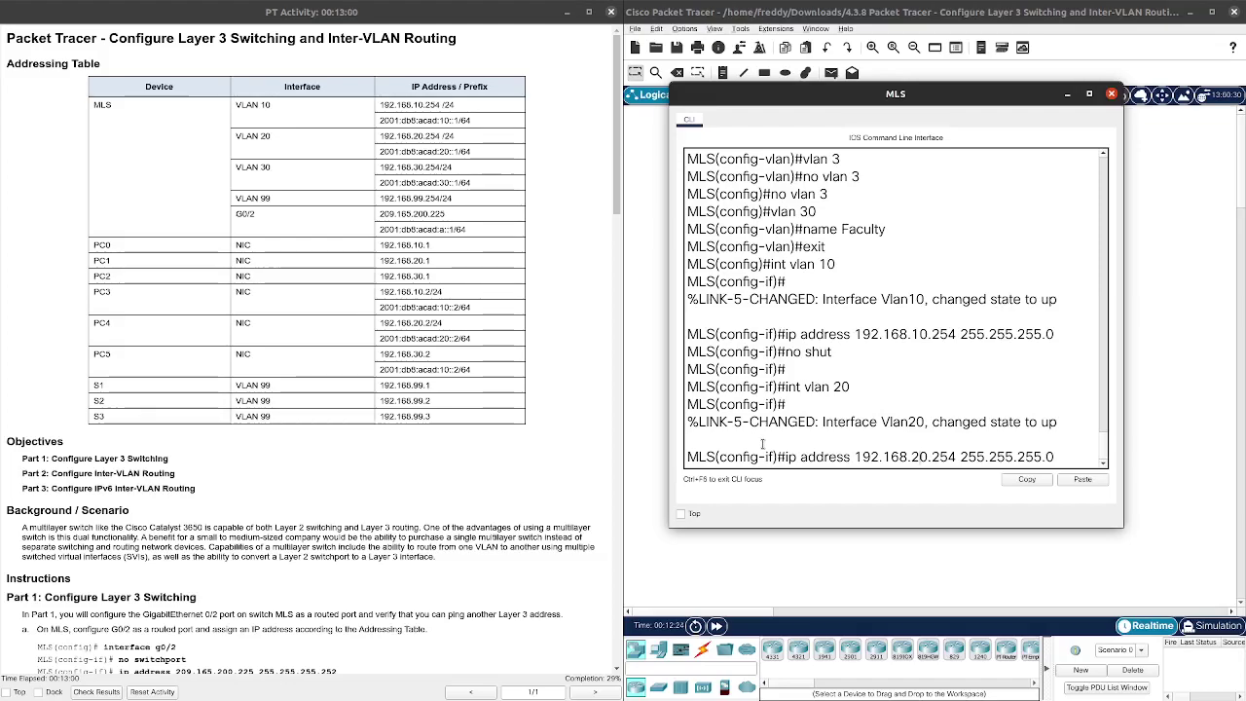
{"action": "key", "text": "Return"}
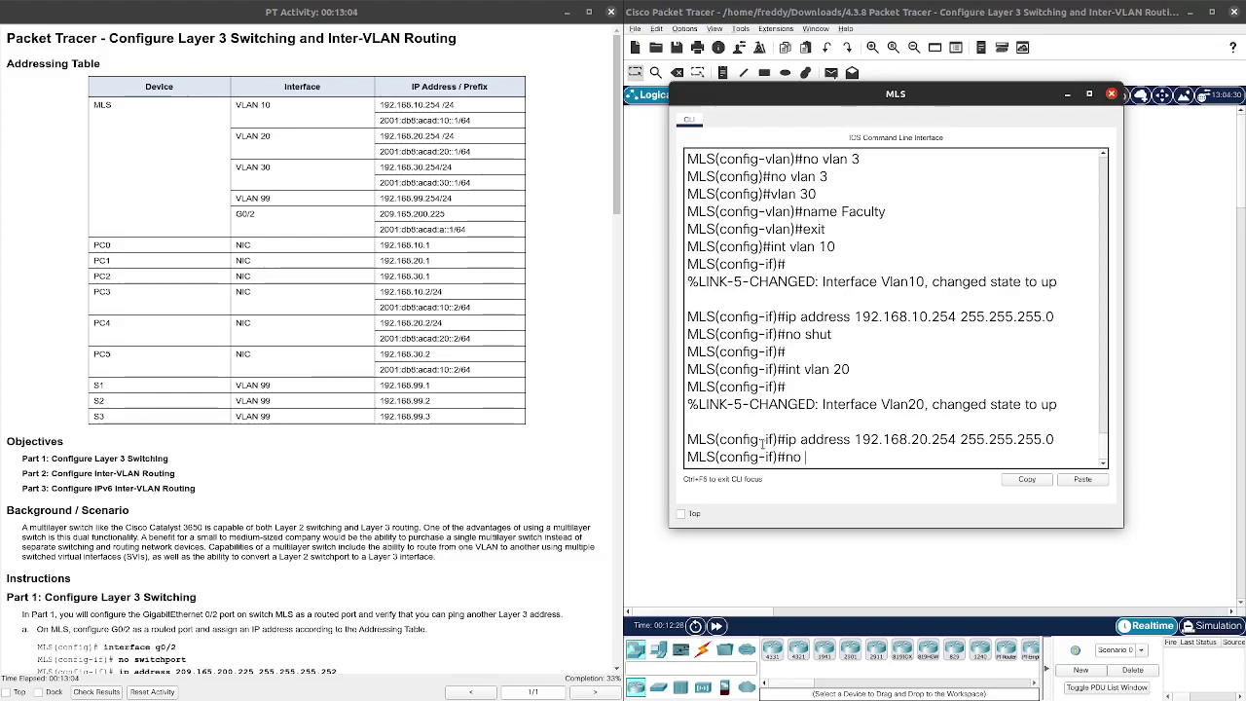
{"action": "type", "text": "shut"}
{"action": "key", "text": "Return"}
- Give interface VLAN 30 address 192.168.30.254 255.255.255.0 and enable it
{"action": "type", "text": "int vlan 20"}
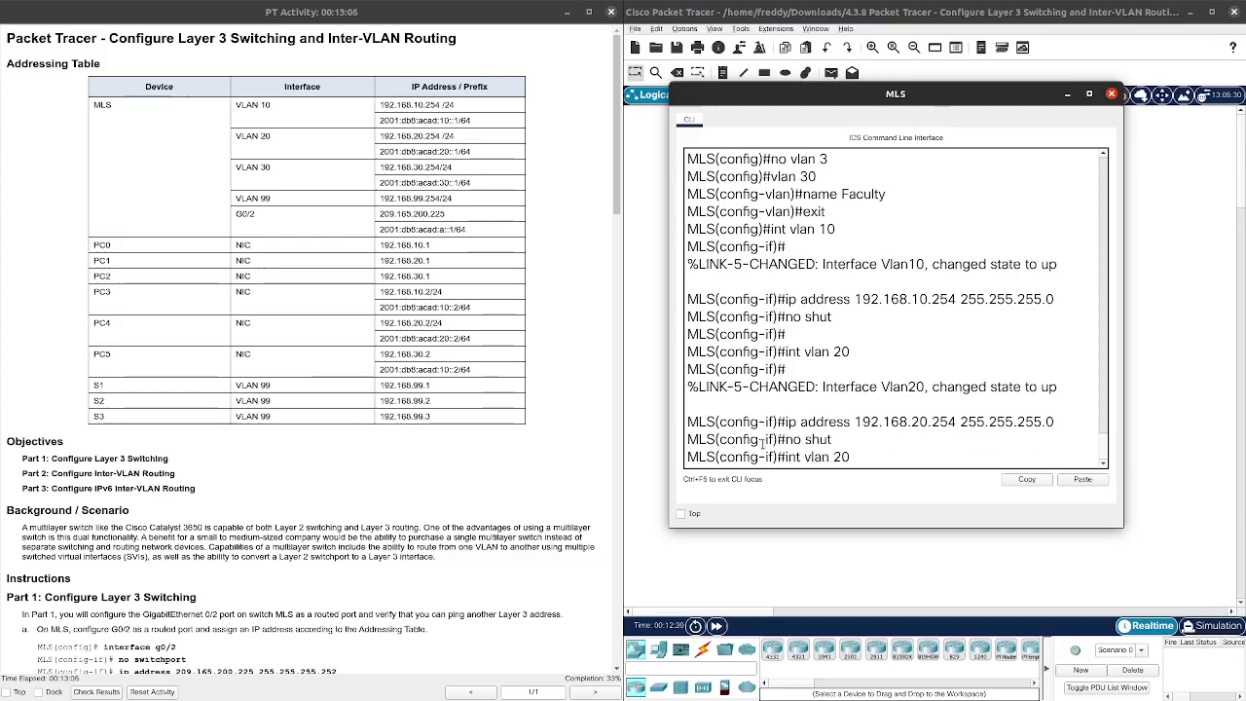
{"action": "key", "text": "BackSpace"}
{"action": "key", "text": "BackSpace"}
{"action": "type", "text": "30"}
{"action": "key", "text": "Return"}
{"action": "key", "text": "Up"}
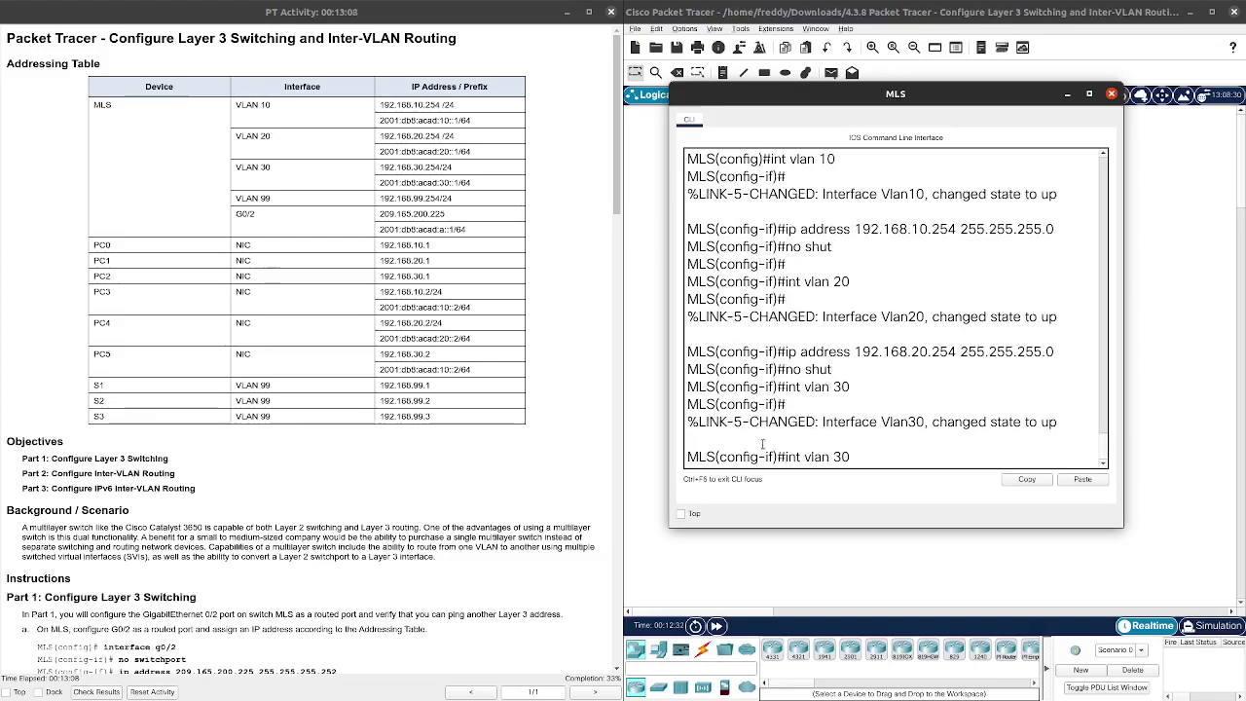
{"action": "key", "text": "Up"}
{"action": "key", "text": "Up"}
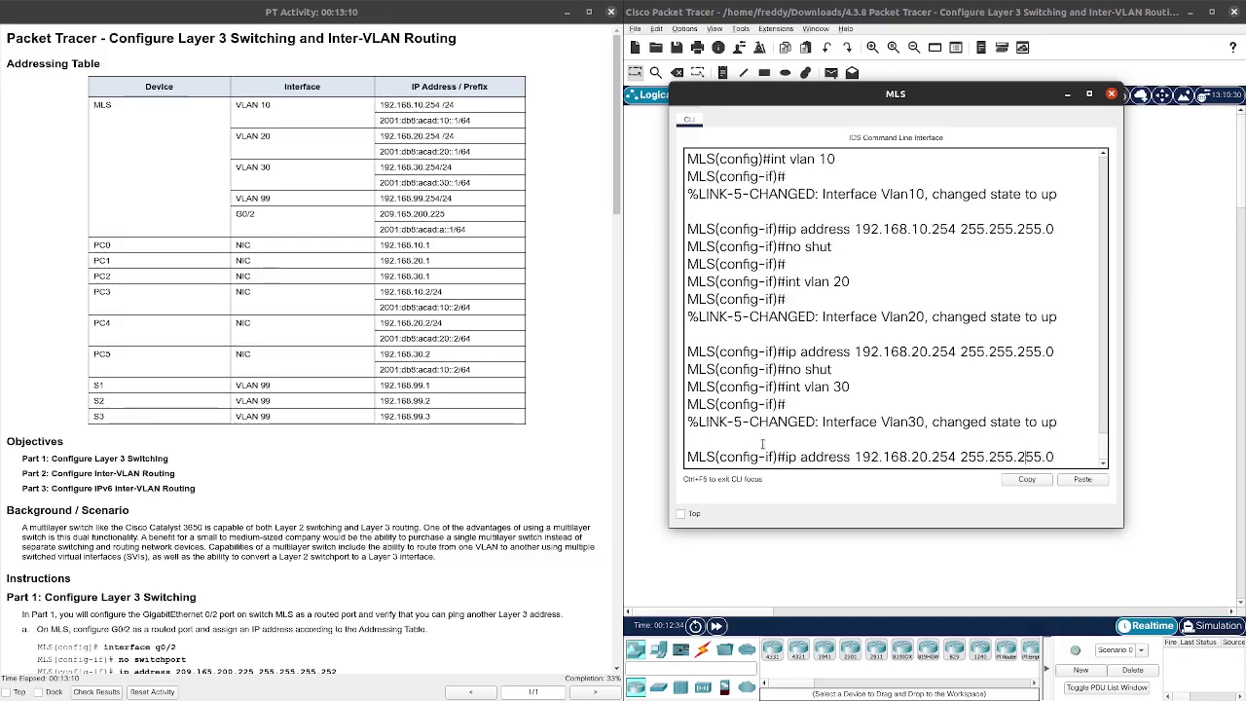
{"action": "key", "text": "Left"}
{"action": "key", "text": "Left"}
{"action": "key", "text": "Left"}
{"action": "key", "text": "Left"}
{"action": "key", "text": "Left"}
{"action": "key", "text": "Left"}
{"action": "key", "text": "Left"}
{"action": "key", "text": "Left"}
{"action": "key", "text": "Left"}
{"action": "key", "text": "Left"}
{"action": "key", "text": "Left"}
{"action": "key", "text": "Left"}
{"action": "key", "text": "Left"}
{"action": "key", "text": "Left"}
{"action": "key", "text": "Left"}
{"action": "key", "text": "Left"}
{"action": "key", "text": "Left"}
{"action": "key", "text": "Left"}
{"action": "key", "text": "Left"}
{"action": "key", "text": "BackSpace"}
{"action": "type", "text": "3"}
{"action": "key", "text": "Return"}
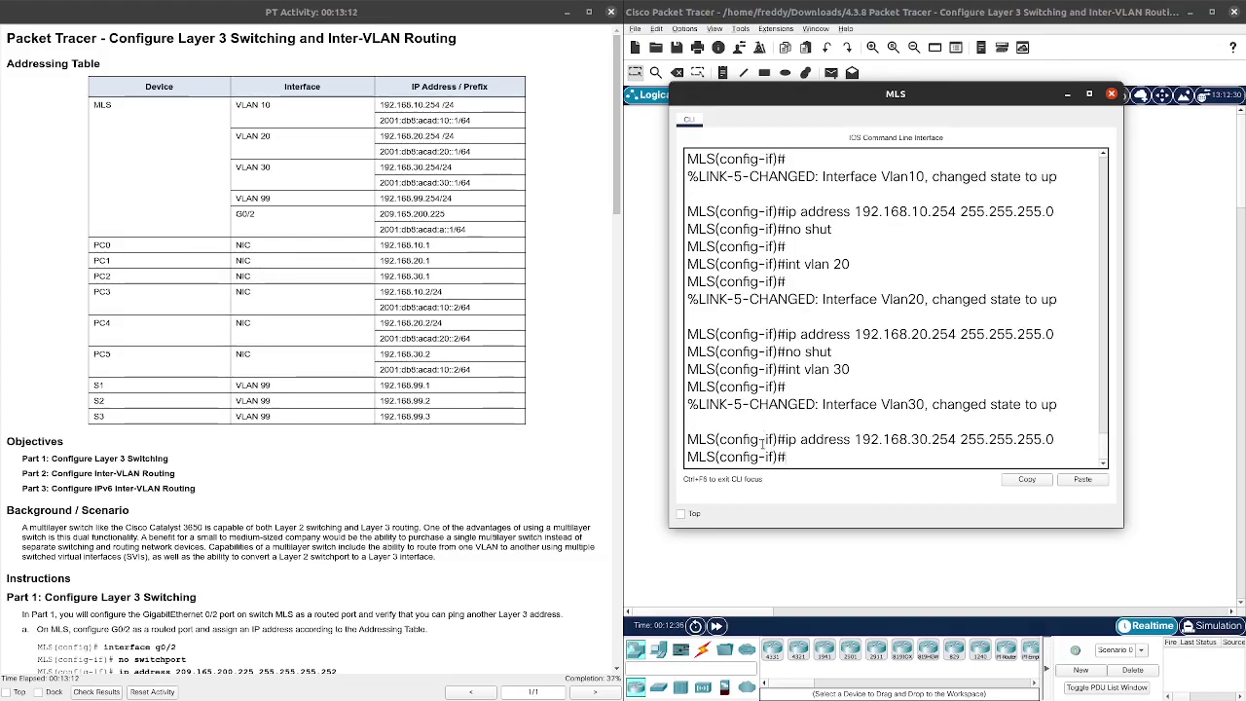
{"action": "type", "text": "no shut"}
{"action": "key", "text": "Return"}
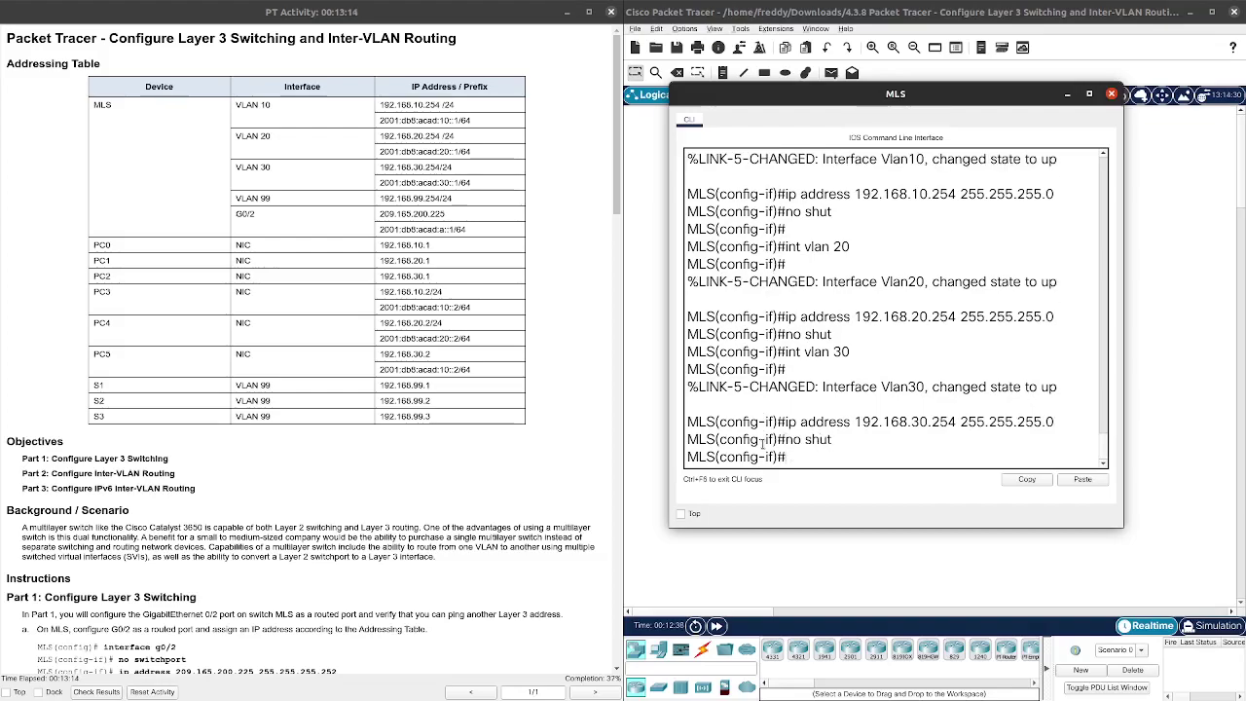
- Give interface VLAN 99 address 192.168.99.254 255.255.255.0 and enable it
{"action": "key", "text": "Up"}
{"action": "key", "text": "Up"}
{"action": "key", "text": "Up"}
{"action": "key", "text": "BackSpace"}
{"action": "key", "text": "BackSpace"}
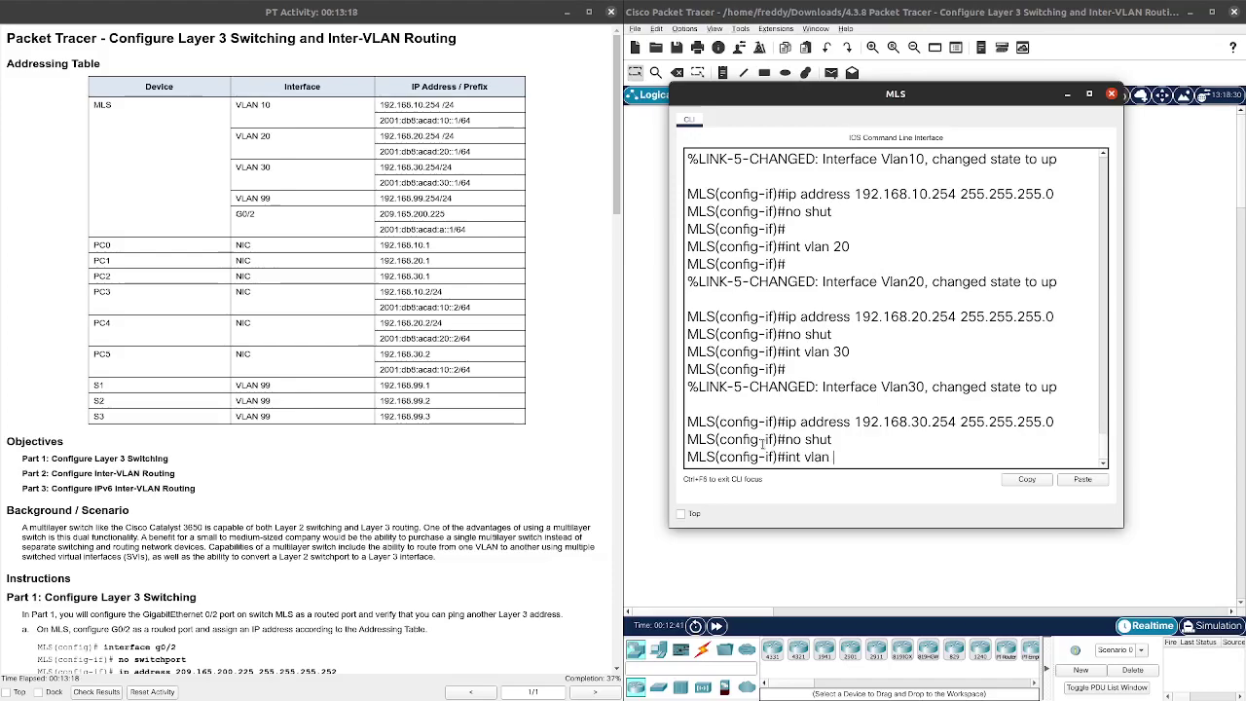
{"action": "type", "text": "99"}
{"action": "key", "text": "Return"}
{"action": "key", "text": "Up"}
{"action": "key", "text": "Up"}
{"action": "key", "text": "Up"}
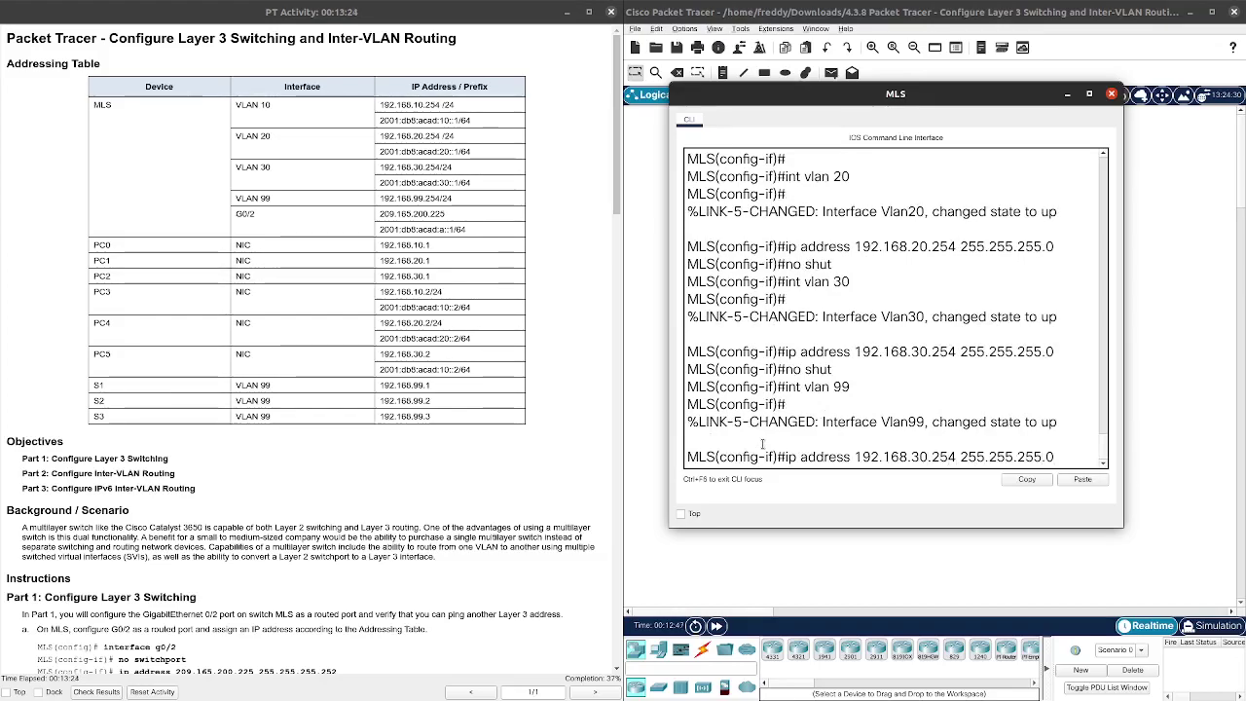
{"action": "key", "text": "Left"}
{"action": "key", "text": "Left"}
{"action": "key", "text": "Left"}
{"action": "key", "text": "Left"}
{"action": "key", "text": "Left"}
{"action": "key", "text": "Left"}
{"action": "key", "text": "Left"}
{"action": "key", "text": "Left"}
{"action": "key", "text": "Left"}
{"action": "key", "text": "Left"}
{"action": "key", "text": "Left"}
{"action": "key", "text": "Left"}
{"action": "key", "text": "Left"}
{"action": "key", "text": "Left"}
{"action": "key", "text": "Left"}
{"action": "key", "text": "Left"}
{"action": "key", "text": "Left"}
{"action": "key", "text": "Left"}
{"action": "key", "text": "Left"}
{"action": "key", "text": "BackSpace"}
{"action": "key", "text": "Delete"}
{"action": "type", "text": "99"}
{"action": "key", "text": "Return"}
{"action": "type", "text": "no shut"}
{"action": "key", "text": "Return"}
{"action": "key", "text": "Return"}
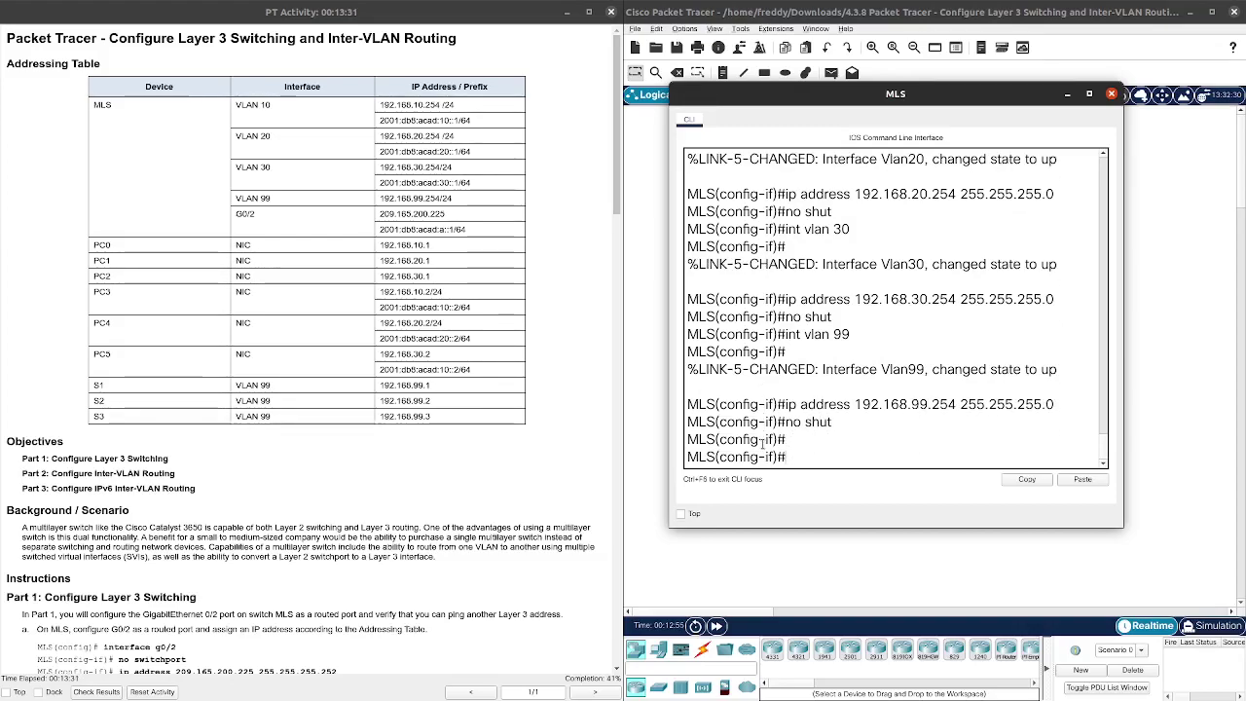
{"action": "scroll", "coordinate": [279, 357], "scroll_direction": "down", "scroll_amount": 5}
{"action": "scroll", "coordinate": [283, 355], "scroll_direction": "down", "scroll_amount": 5}
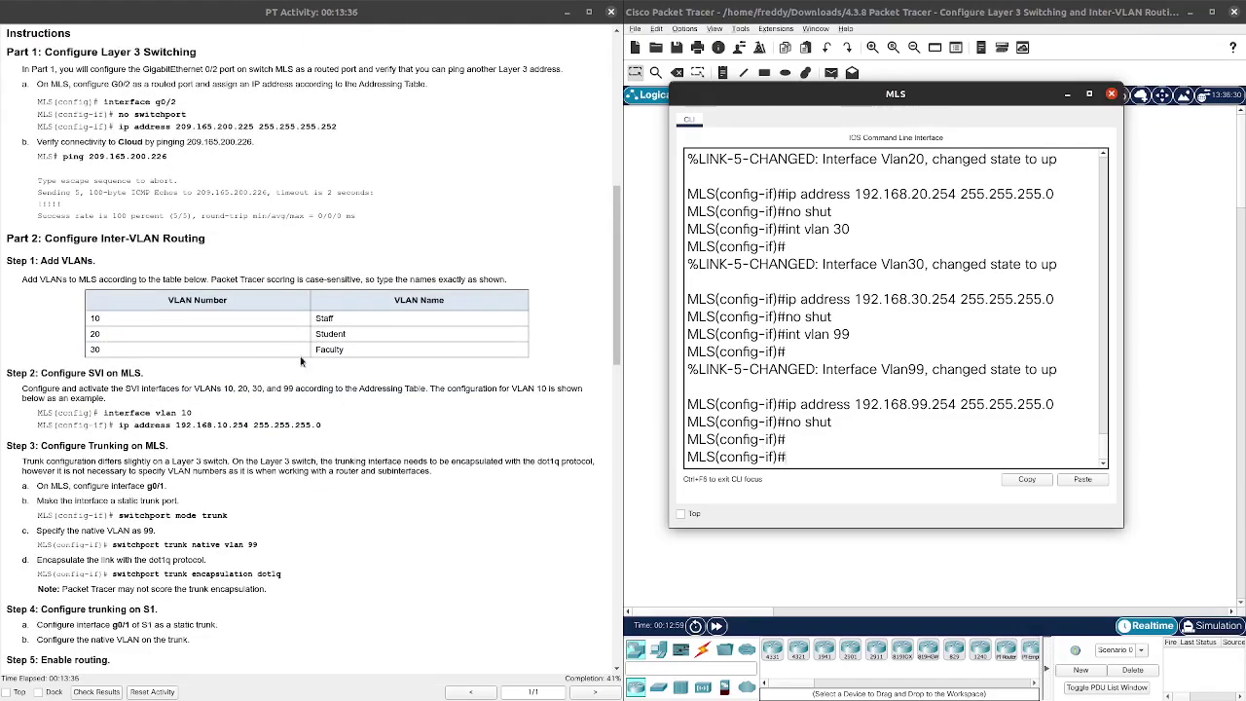
{"action": "scroll", "coordinate": [302, 368], "scroll_direction": "down", "scroll_amount": 2}
{"action": "scroll", "coordinate": [299, 380], "scroll_direction": "down", "scroll_amount": 1}
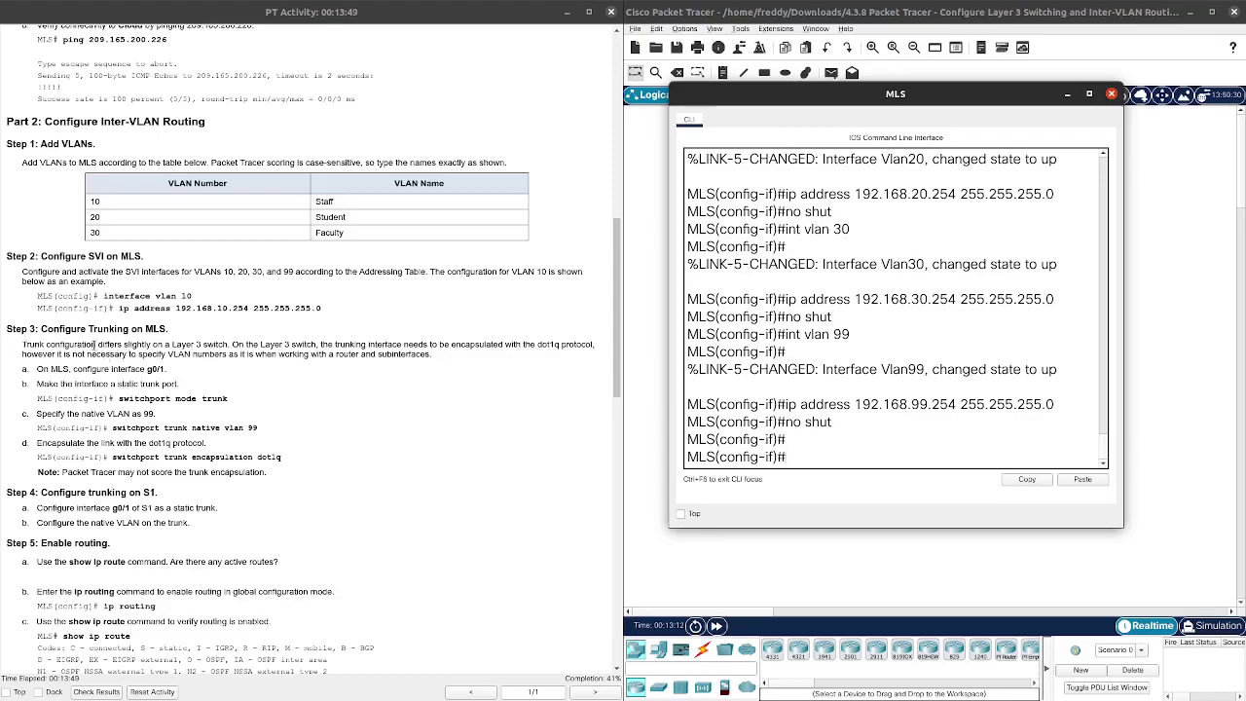
{"action": "left_click_drag", "start_coordinate": [94, 346], "coordinate": [445, 361]}
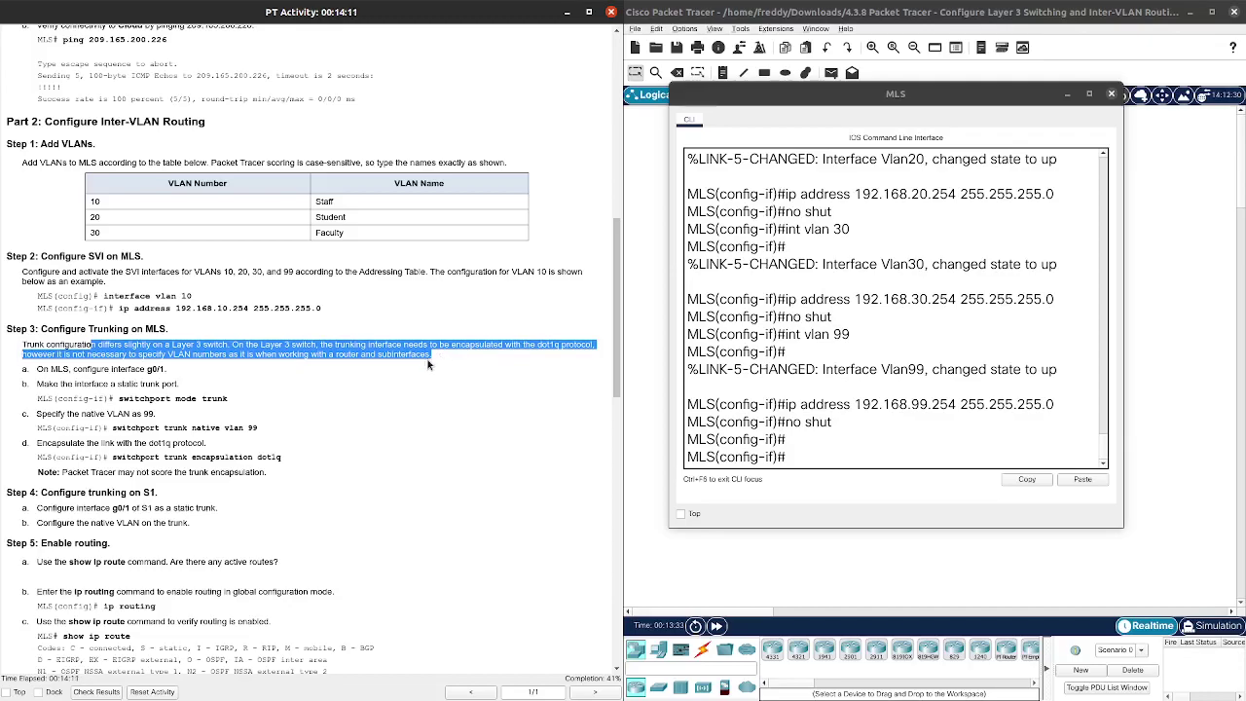
{"action": "left_click", "coordinate": [304, 385]}
{"action": "scroll", "coordinate": [101, 388], "scroll_direction": "down", "scroll_amount": 1}
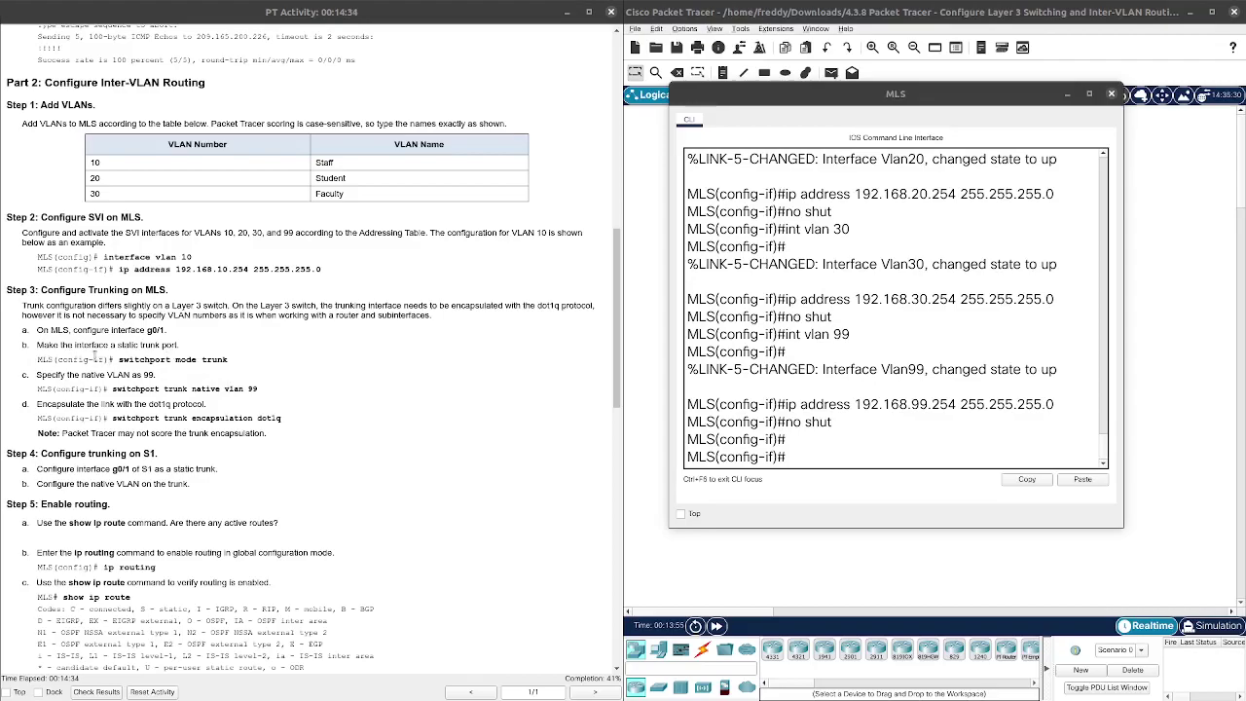
- Enter interface g0/1 on the MLS and set it to switchport mode trunk
{"action": "left_click", "coordinate": [837, 468]}
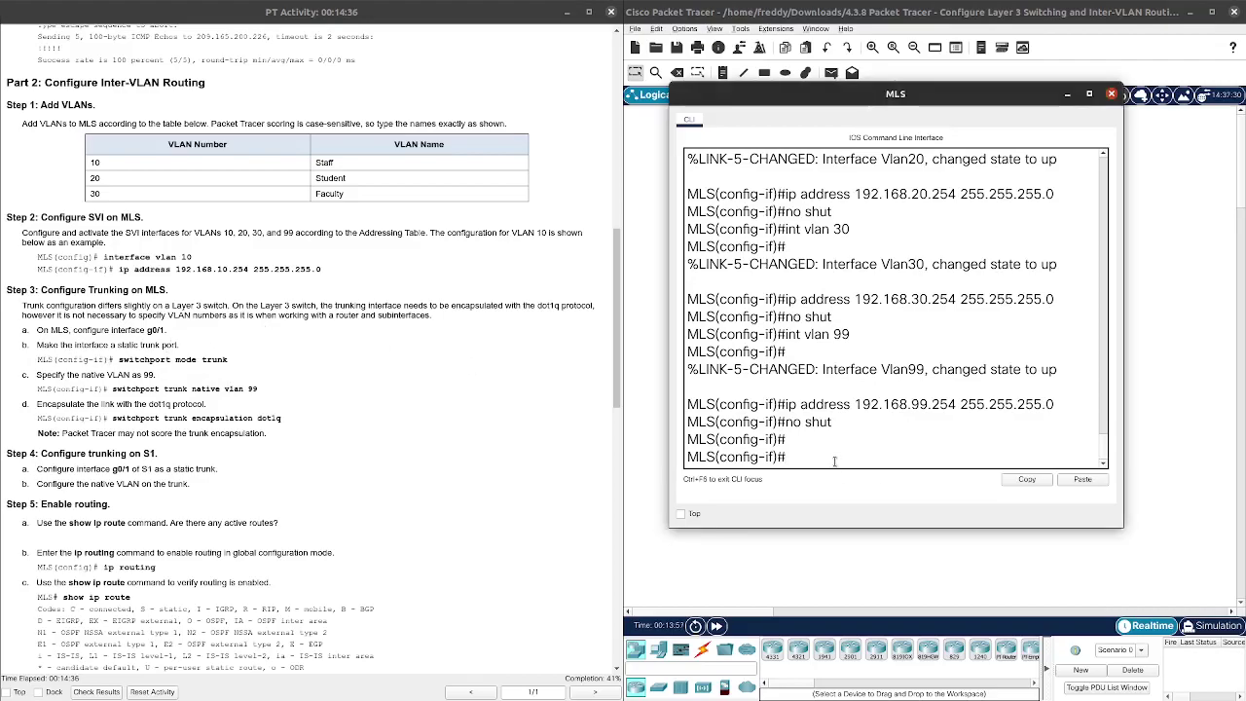
{"action": "type", "text": "no shut"}
{"action": "key", "text": "BackSpace"}
{"action": "key", "text": "BackSpace"}
{"action": "key", "text": "BackSpace"}
{"action": "key", "text": "BackSpace"}
{"action": "key", "text": "BackSpace"}
{"action": "key", "text": "BackSpace"}
{"action": "key", "text": "BackSpace"}
{"action": "type", "text": "int g0/1"}
{"action": "key", "text": "Return"}
{"action": "type", "text": "swit"}
{"action": "key", "text": "Tab"}
{"action": "type", "text": "mo"}
{"action": "key", "text": "Tab"}
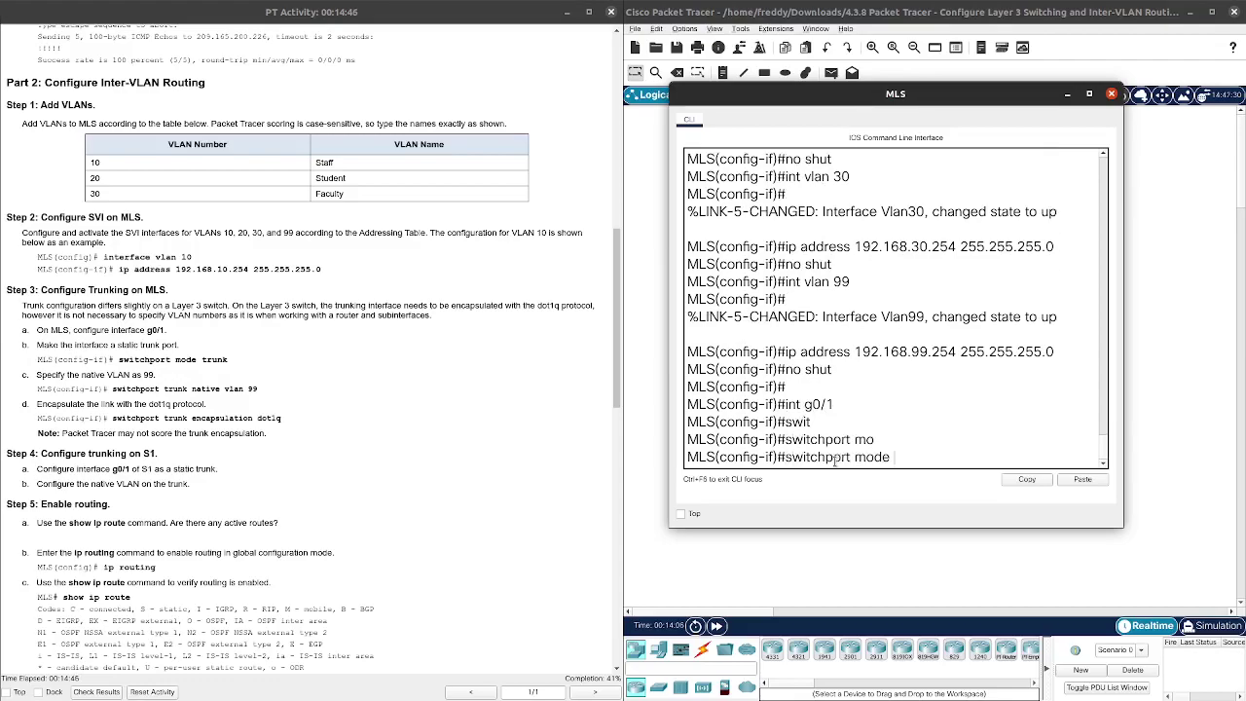
{"action": "type", "text": "tr"}
{"action": "key", "text": "Tab"}
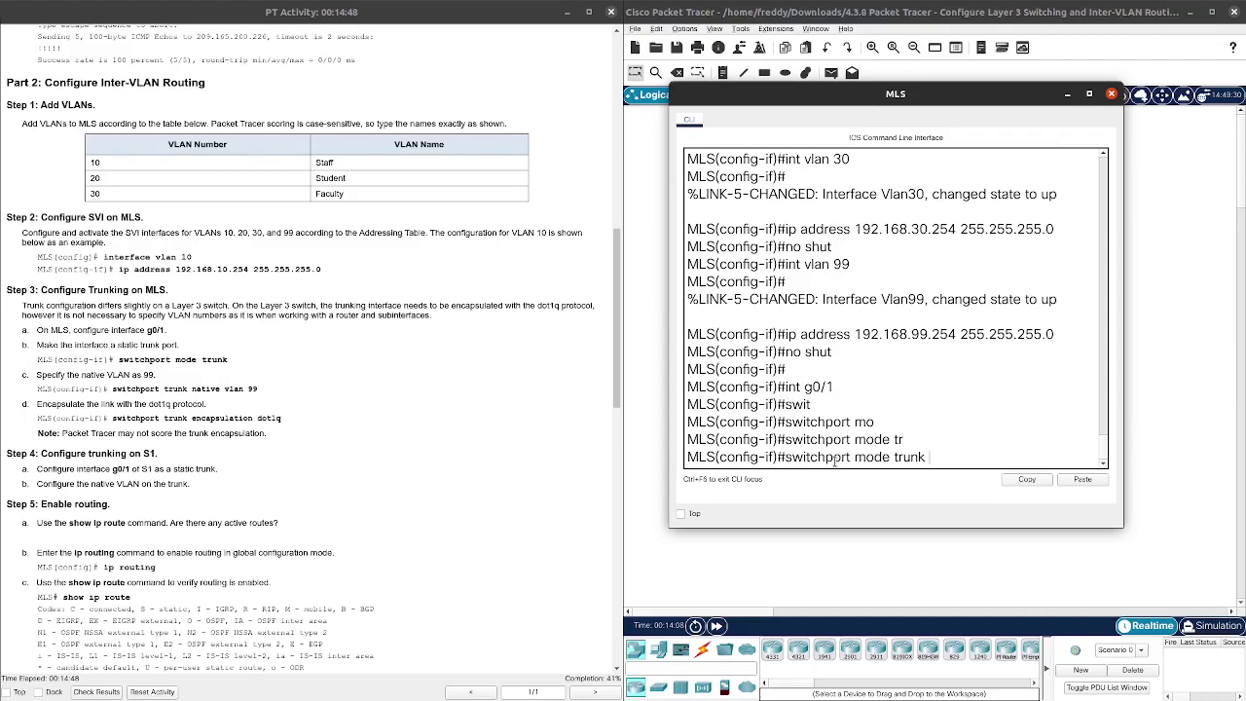
{"action": "key", "text": "Return"}
- Set native VLAN 99 on the g0/1 trunk
{"action": "type", "text": "swi"}
{"action": "key", "text": "Tab"}
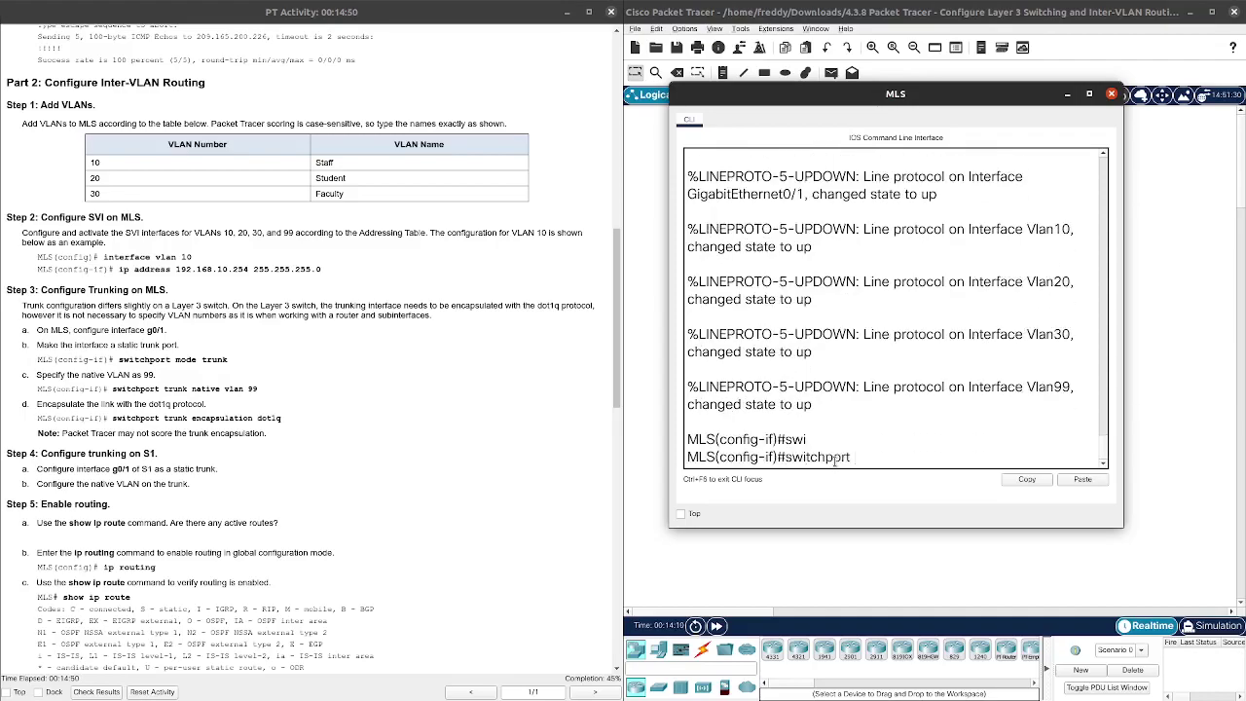
{"action": "type", "text": "tr"}
{"action": "key", "text": "Tab"}
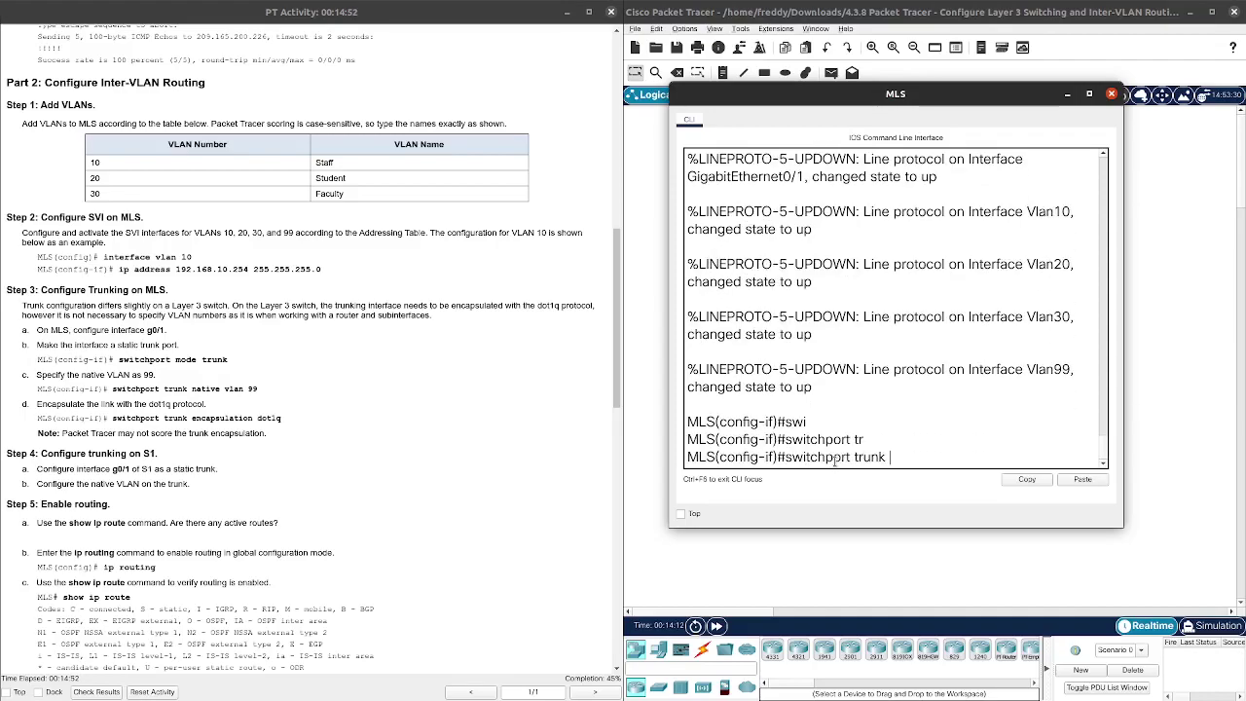
{"action": "type", "text": "na"}
{"action": "key", "text": "Tab"}
{"action": "type", "text": "vl"}
{"action": "key", "text": "Tab"}
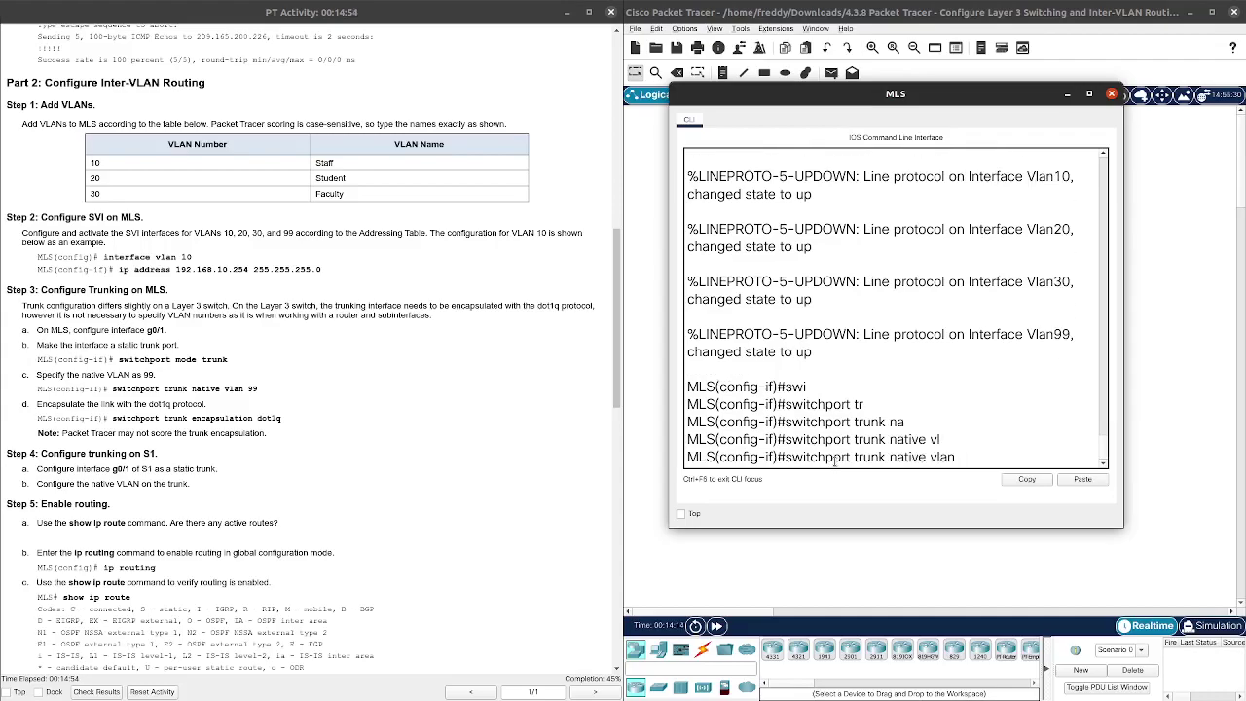
{"action": "type", "text": "909"}
{"action": "key", "text": "BackSpace"}
{"action": "key", "text": "BackSpace"}
{"action": "type", "text": "9"}
{"action": "key", "text": "Return"}
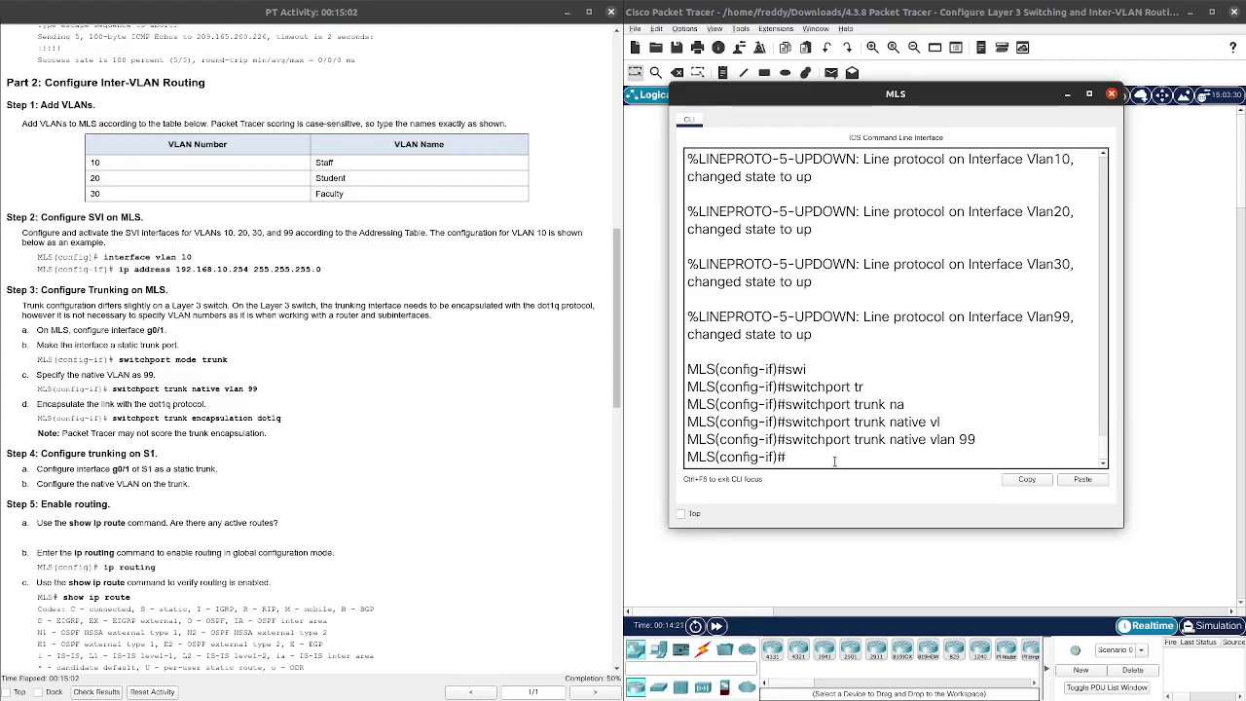
- Set the g0/1 trunk encapsulation to dot1q
{"action": "type", "text": "swi"}
{"action": "key", "text": "Tab"}
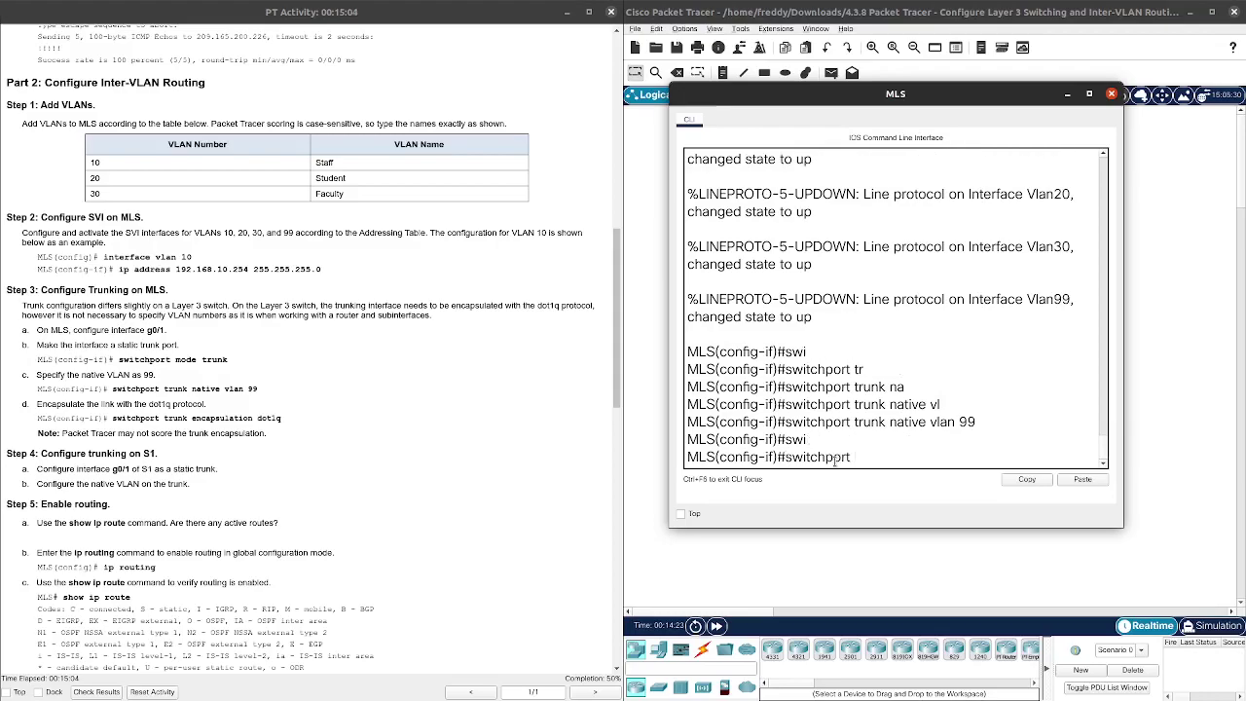
{"action": "type", "text": "tru"}
{"action": "key", "text": "Tab"}
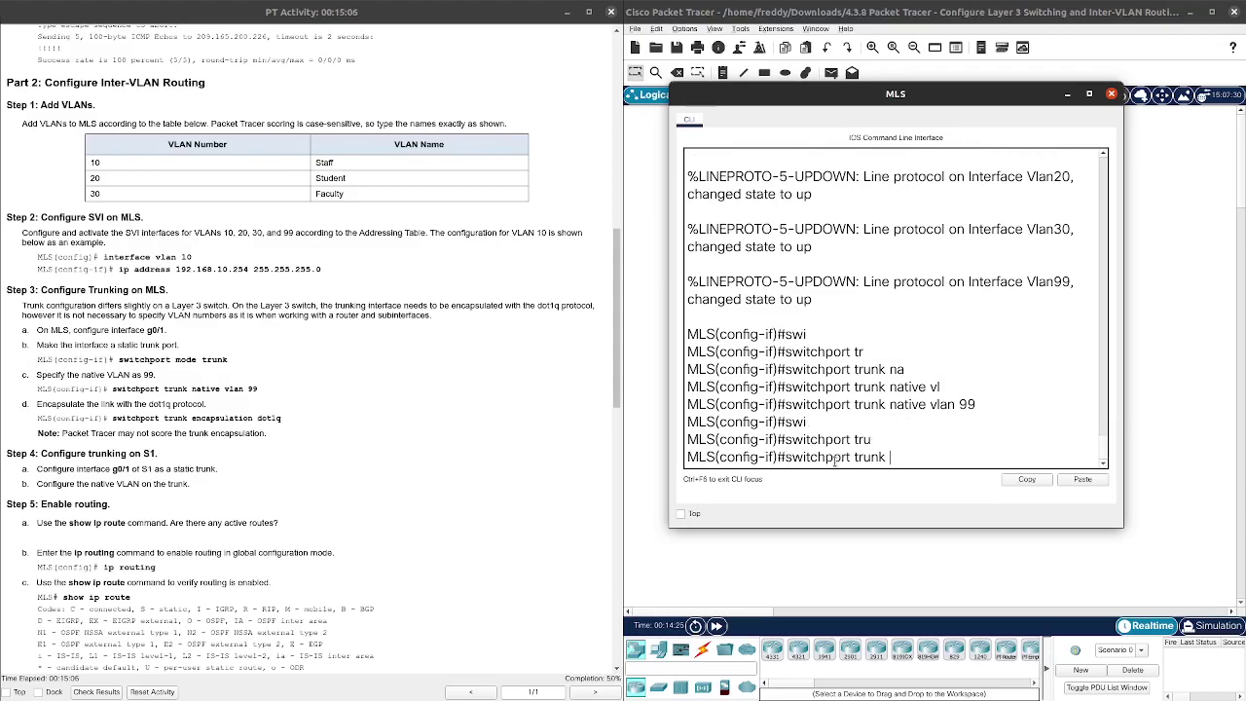
{"action": "type", "text": "enc"}
{"action": "key", "text": "Tab"}
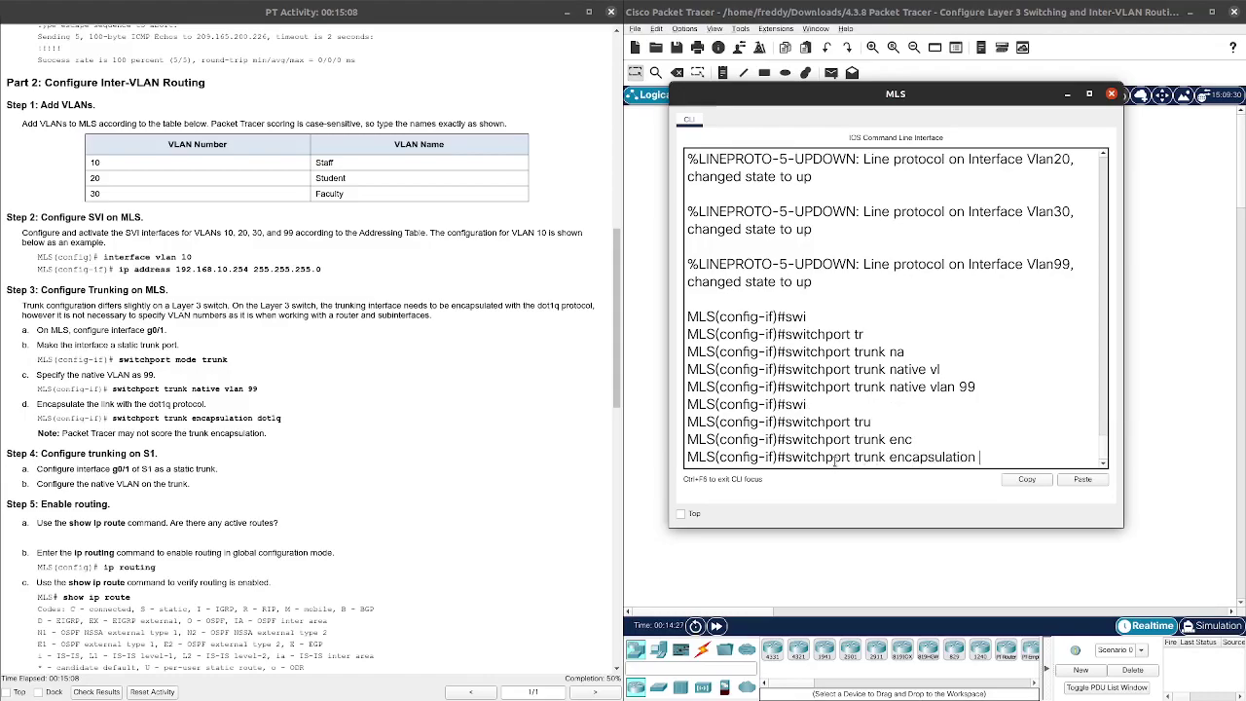
{"action": "type", "text": "do"}
{"action": "key", "text": "Tab"}
{"action": "key", "text": "Return"}
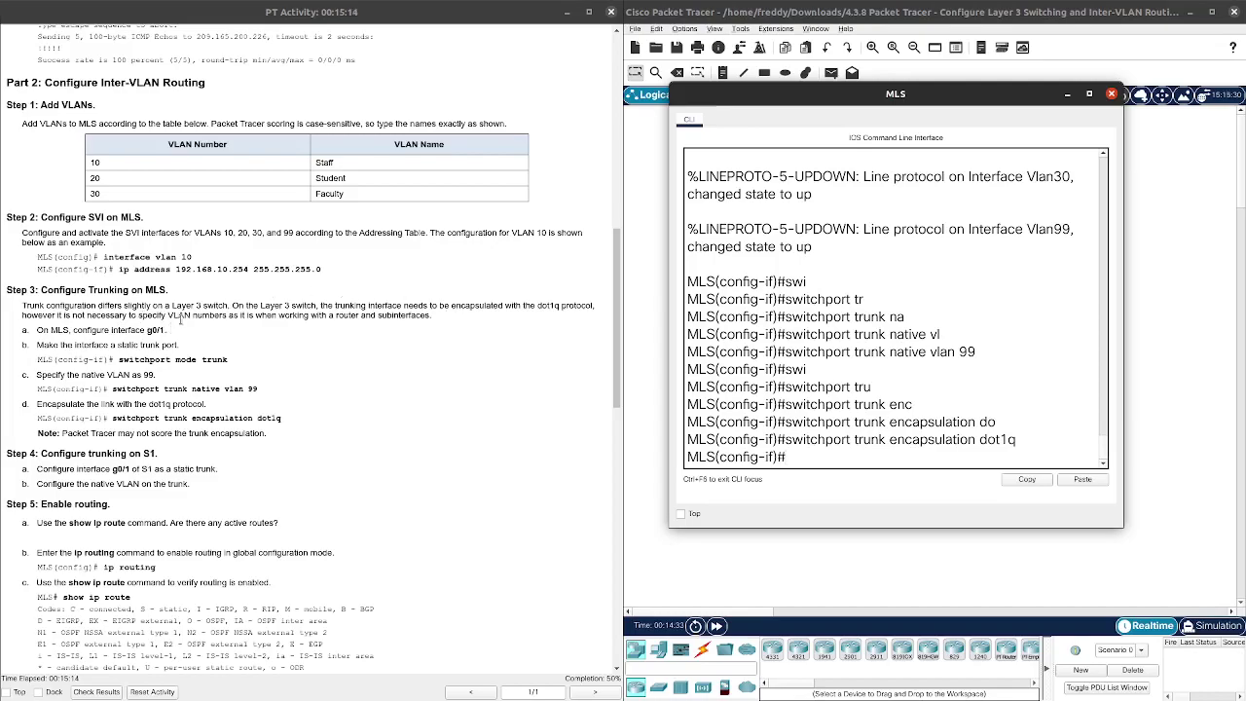
{"action": "left_click_drag", "start_coordinate": [171, 316], "coordinate": [167, 332]}
- Review the CDP native VLAN mismatch message showing S1's port on native VLAN 1
{"action": "left_click", "coordinate": [351, 355]}
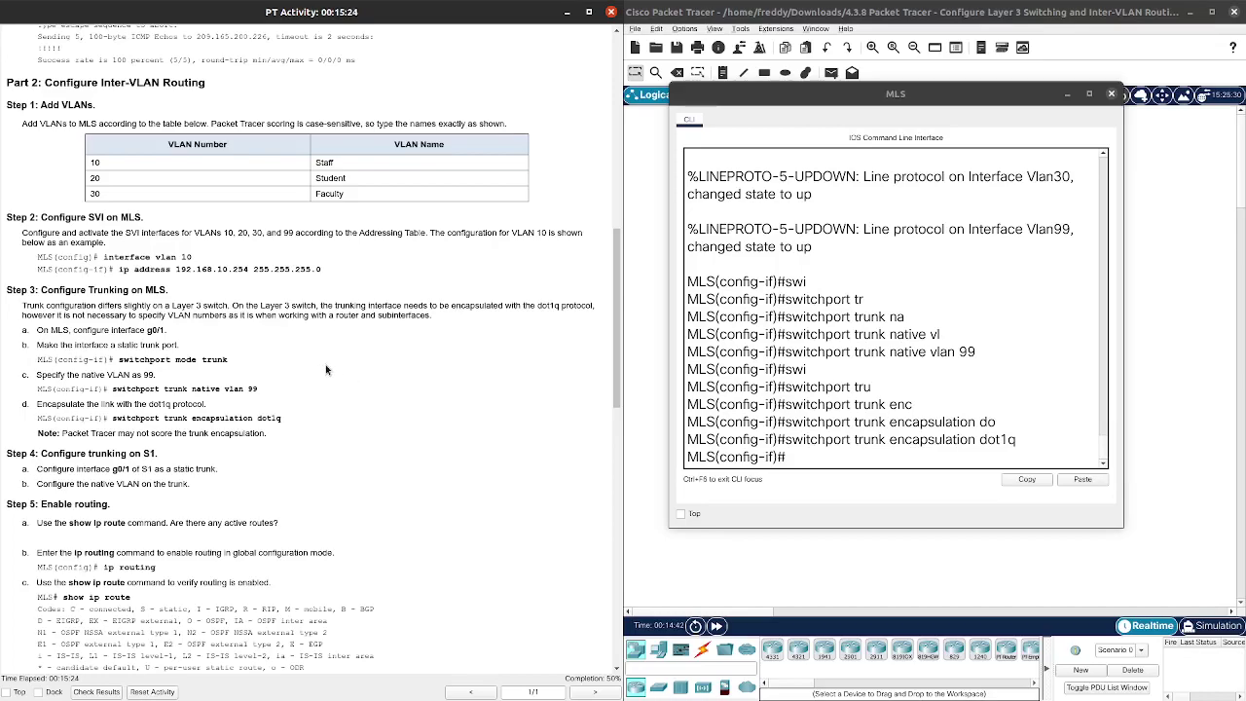
{"action": "left_click", "coordinate": [854, 476]}
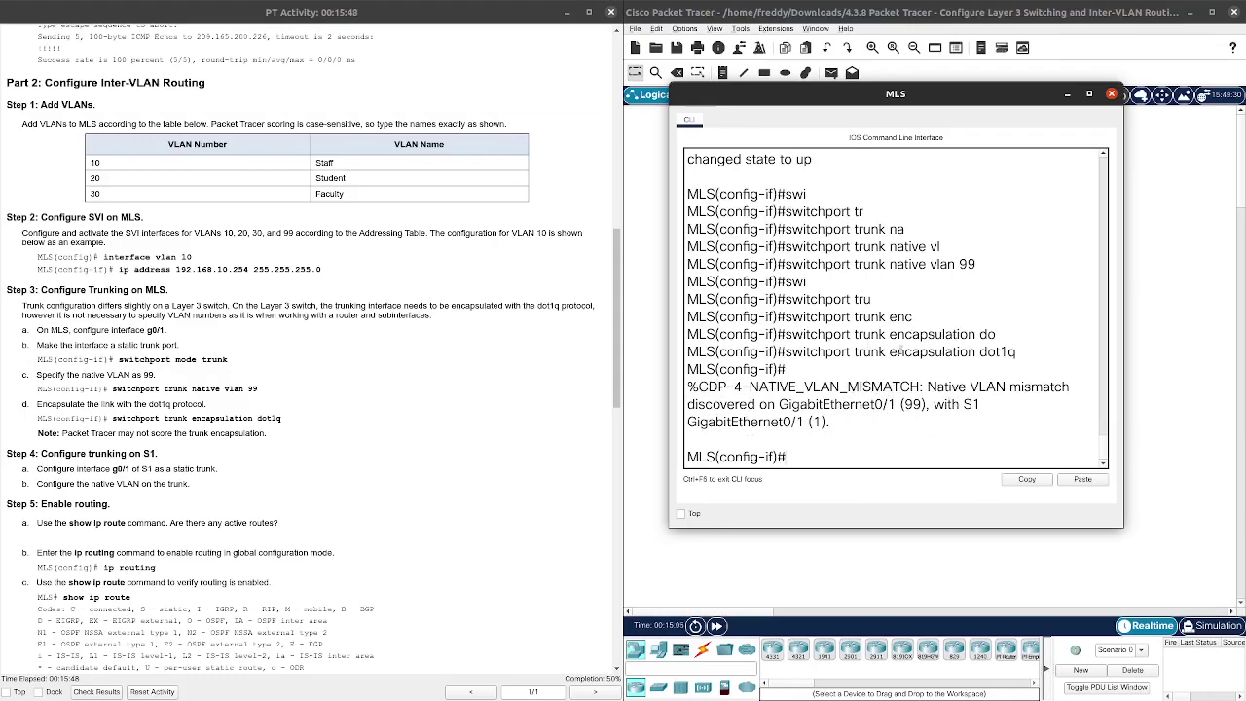
{"action": "left_click_drag", "start_coordinate": [966, 406], "coordinate": [971, 430]}
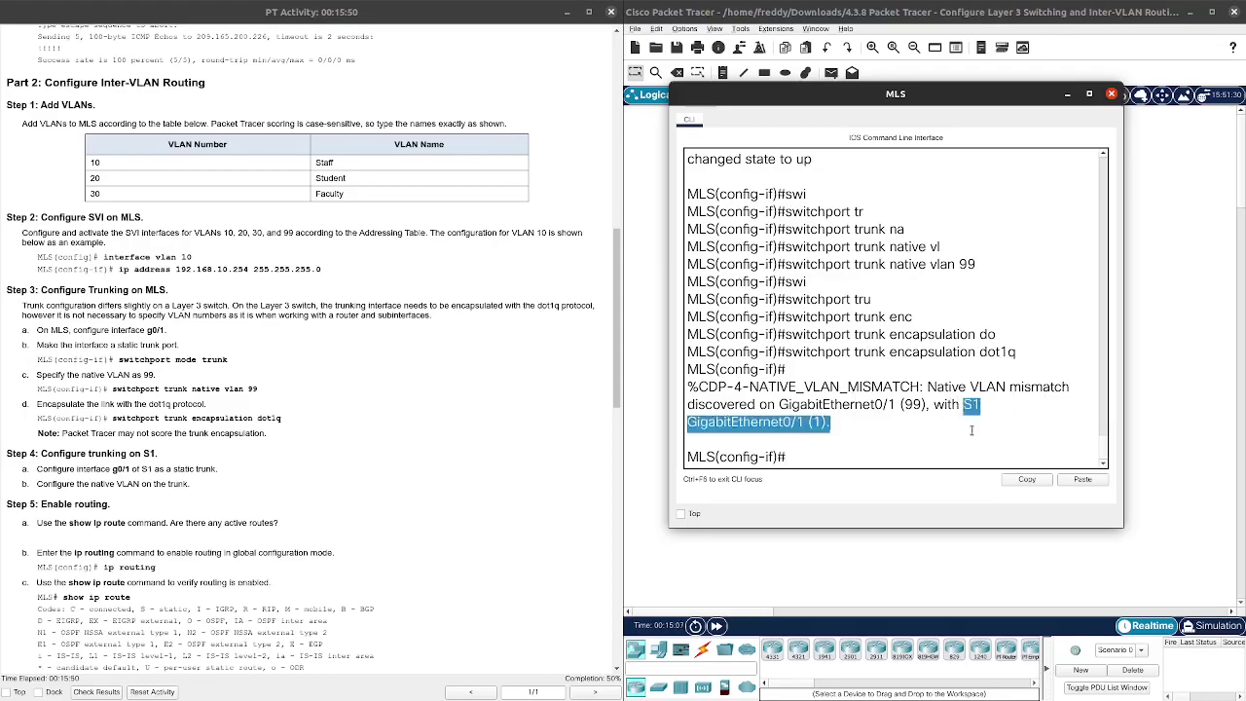
{"action": "left_click", "coordinate": [822, 428]}
{"action": "left_click_drag", "start_coordinate": [823, 423], "coordinate": [814, 423]}
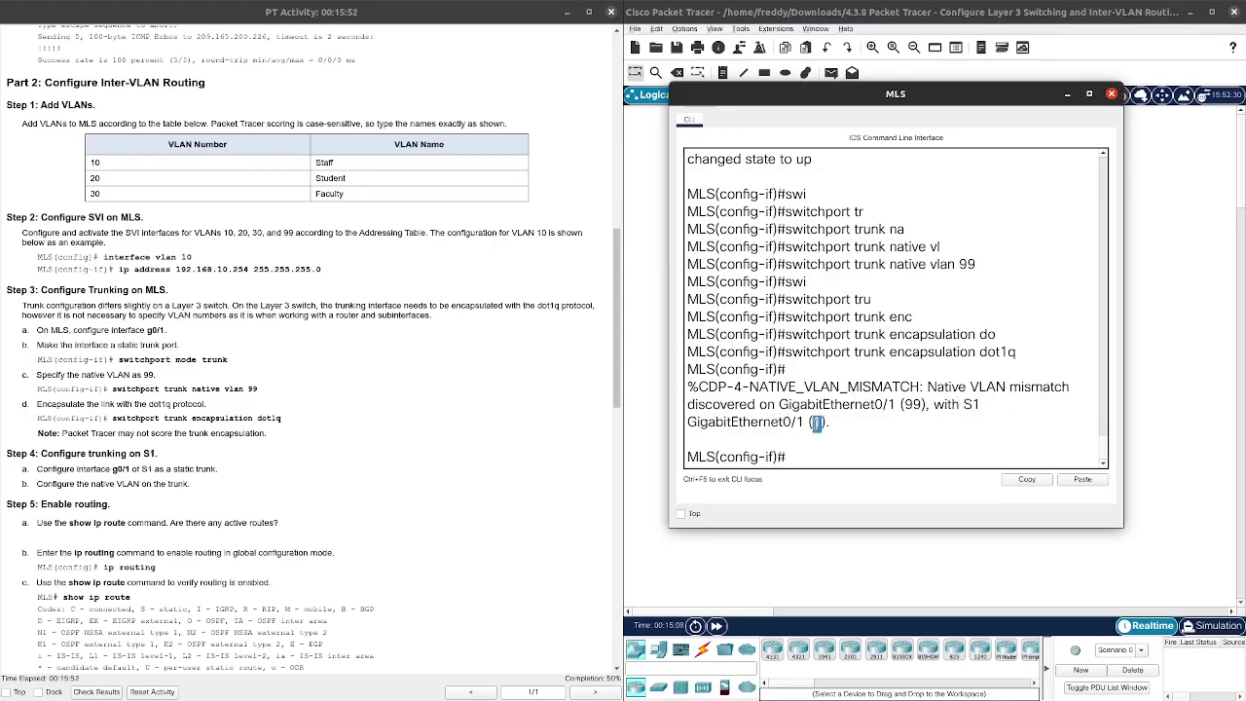
{"action": "left_click", "coordinate": [867, 442]}
{"action": "scroll", "coordinate": [302, 356], "scroll_direction": "down", "scroll_amount": 3}
{"action": "scroll", "coordinate": [180, 326], "scroll_direction": "down", "scroll_amount": 1}
- Close the MLS console and bring up S1's command line in privileged mode
{"action": "left_click", "coordinate": [1111, 94]}
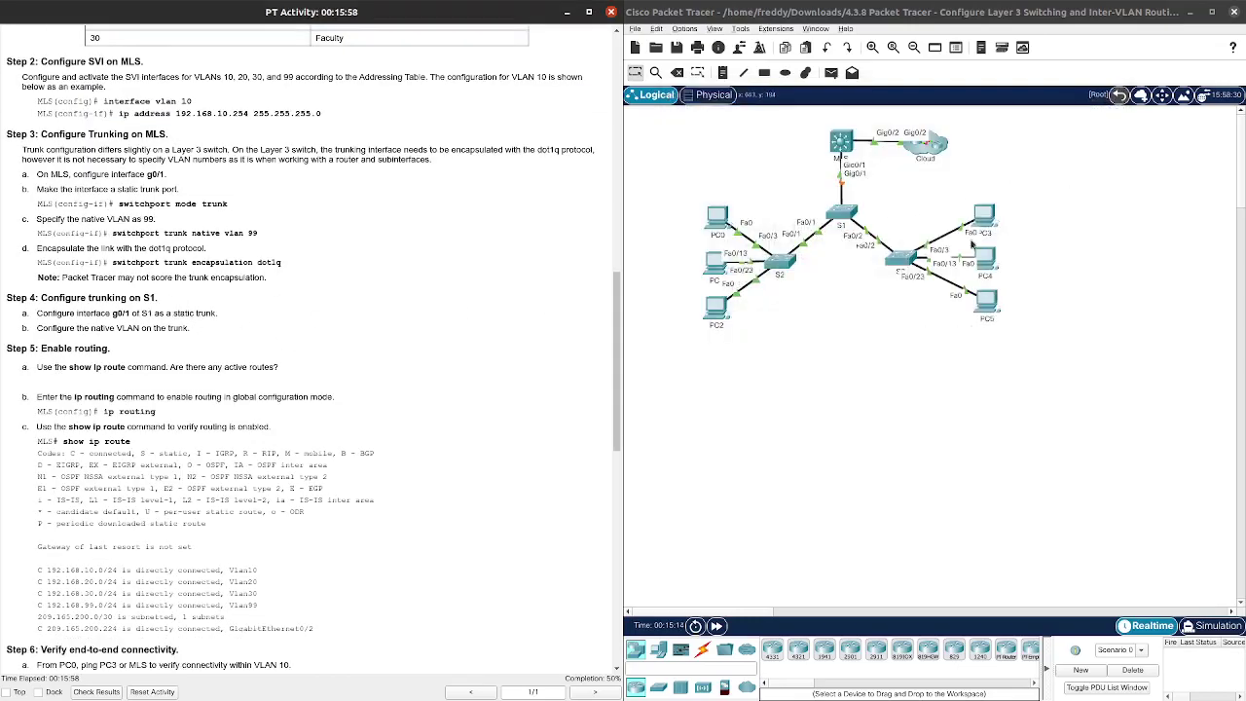
{"action": "left_click", "coordinate": [857, 218]}
{"action": "left_click_drag", "start_coordinate": [519, 11], "coordinate": [800, 101]}
{"action": "left_click", "coordinate": [866, 448]}
{"action": "key", "text": "Return"}
{"action": "key", "text": "Return"}
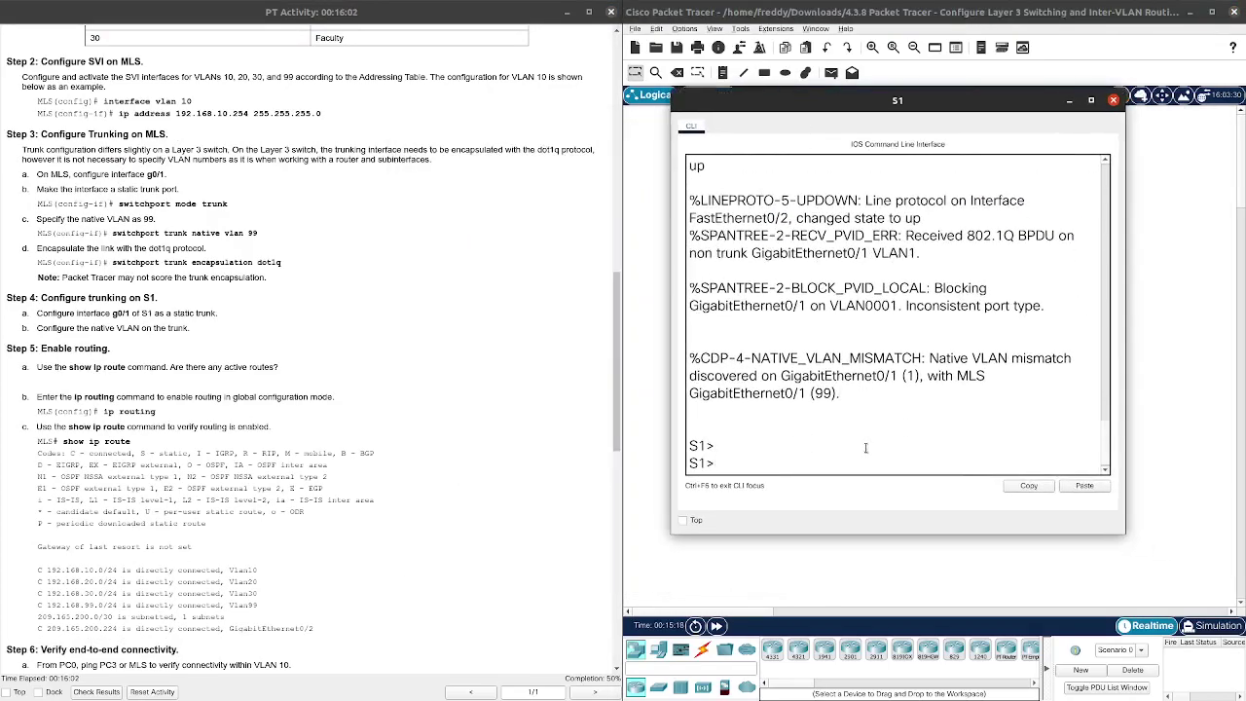
{"action": "type", "text": "en"}
{"action": "key", "text": "Return"}
{"action": "type", "text": "conf t"}
{"action": "key", "text": "Return"}
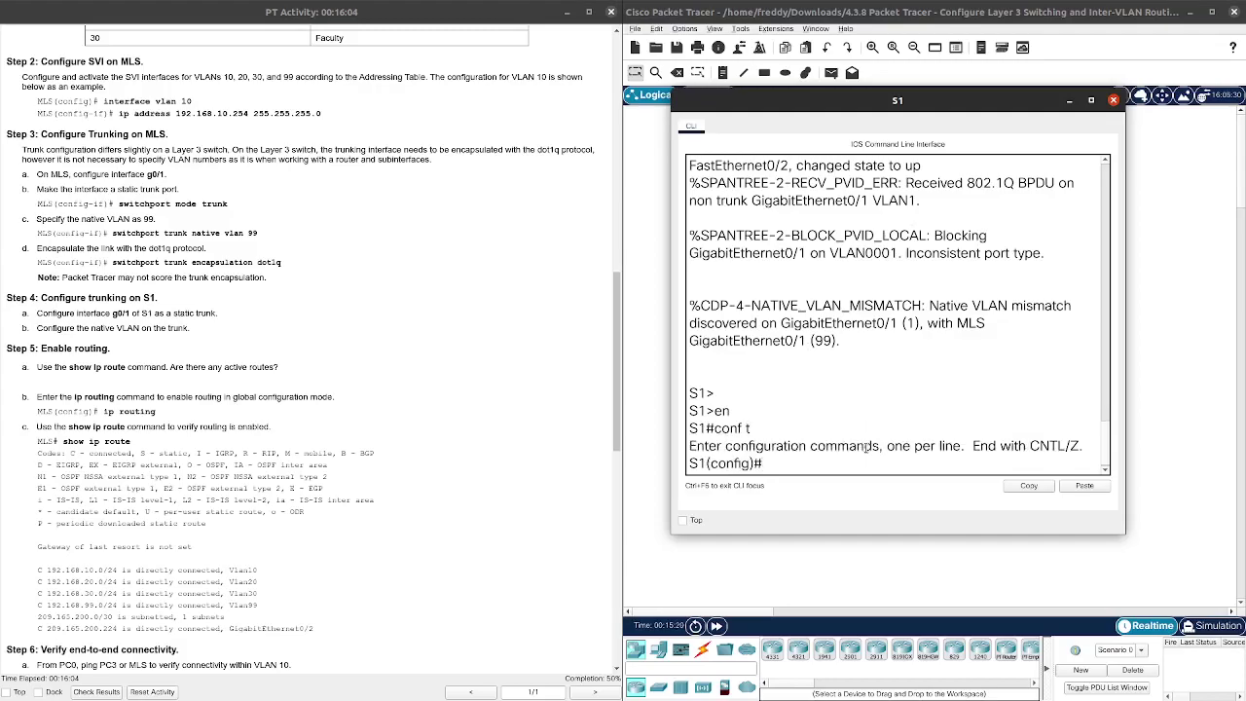
{"action": "key", "text": "ctrl+z"}
{"action": "key", "text": "Return"}
- Run show ip int br on S1 to list its interfaces
{"action": "type", "text": "s"}
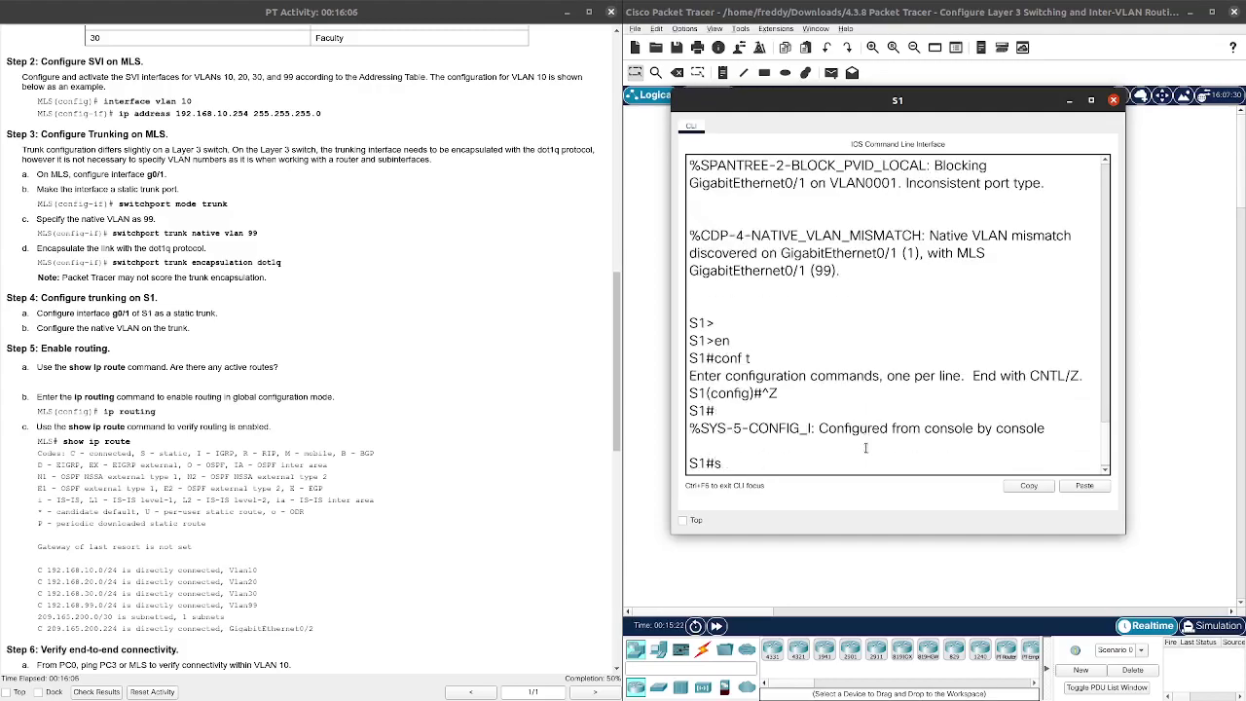
{"action": "type", "text": "how ip int br"}
{"action": "key", "text": "Return"}
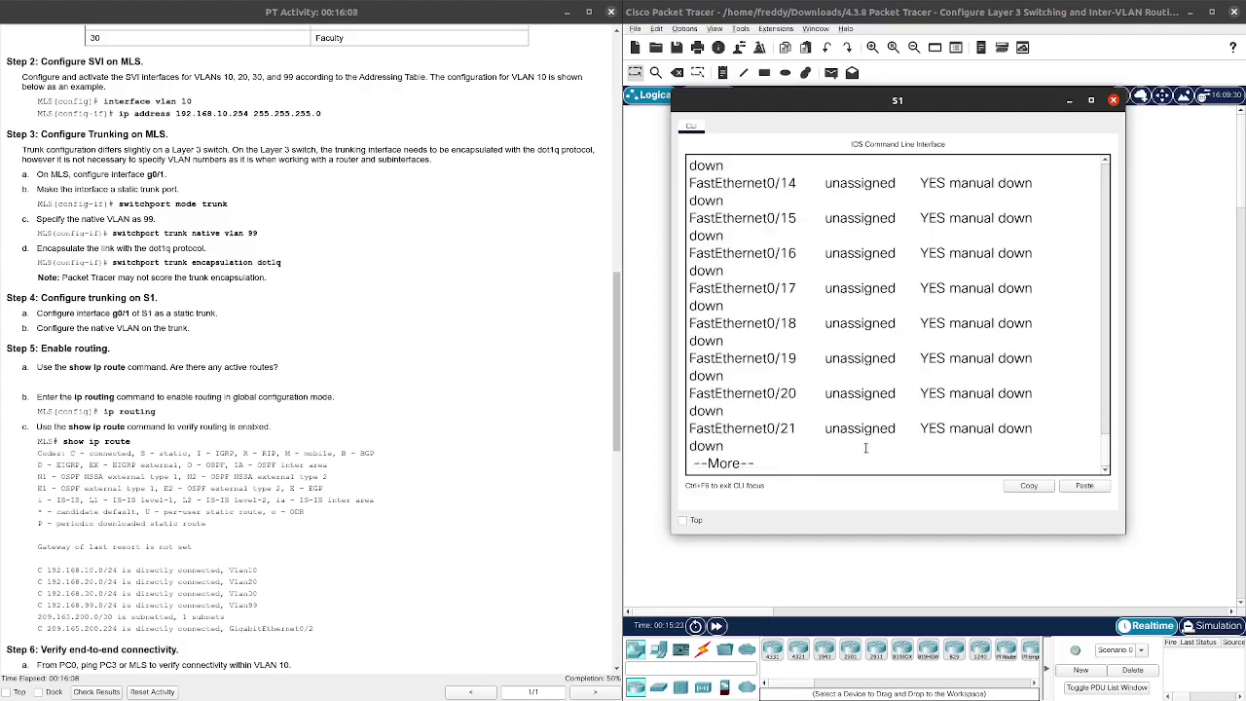
{"action": "key", "text": "space"}
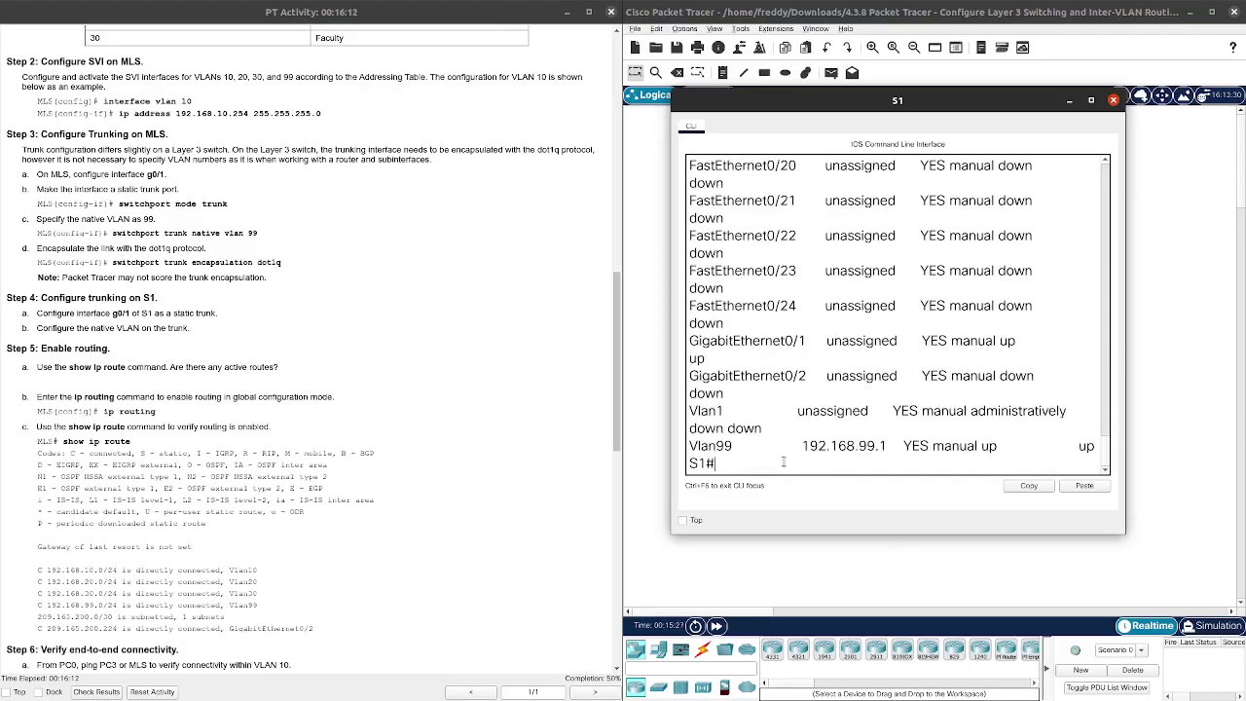
- Enter S1's interface g0/1 and set it to switchport mode trunk
{"action": "type", "text": "conf t"}
{"action": "key", "text": "Return"}
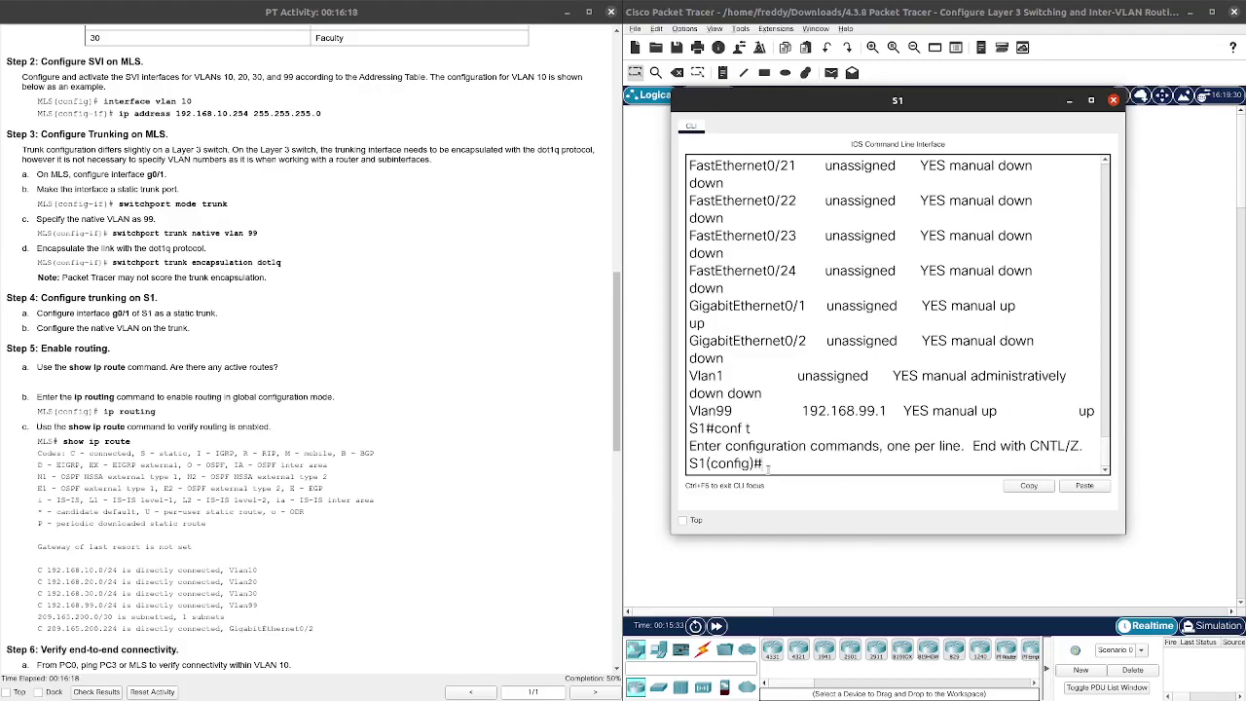
{"action": "type", "text": "int g0/1"}
{"action": "key", "text": "Return"}
{"action": "type", "text": "swi"}
{"action": "key", "text": "Tab"}
{"action": "type", "text": "mod"}
{"action": "key", "text": "Tab"}
{"action": "type", "text": "q"}
{"action": "key", "text": "BackSpace"}
{"action": "type", "text": "tr"}
{"action": "key", "text": "Tab"}
{"action": "key", "text": "Return"}
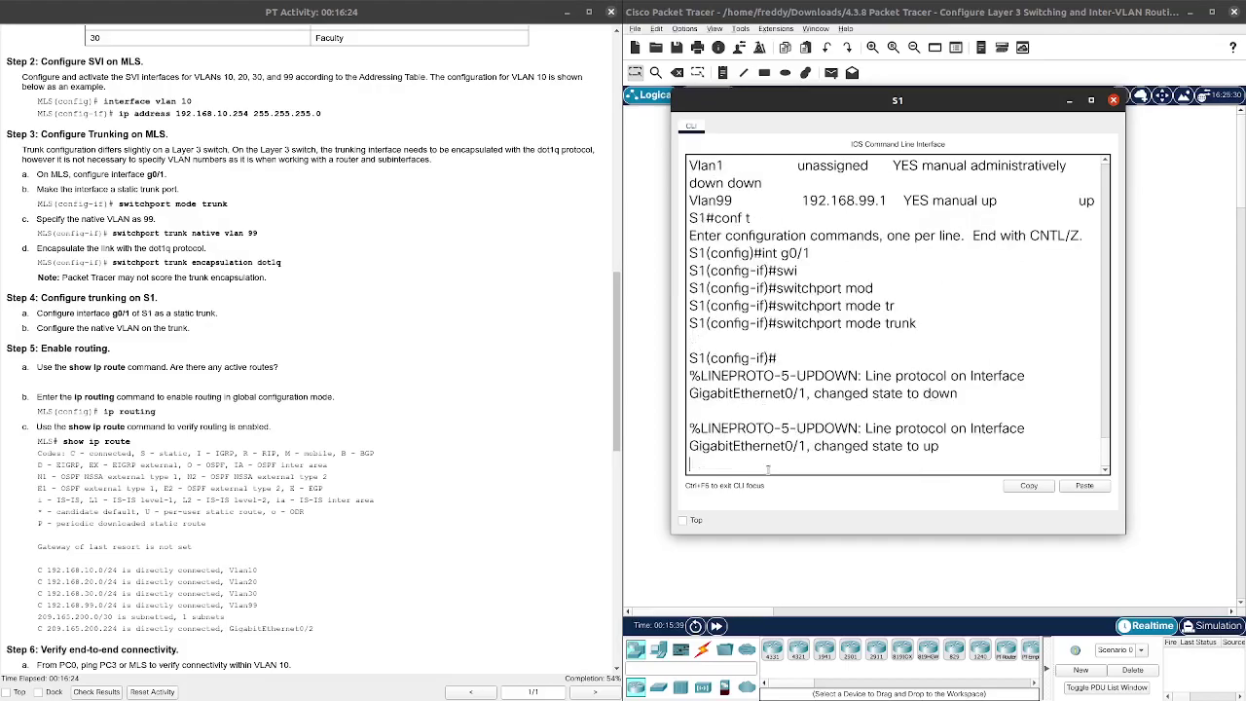
- Set native VLAN 99 on S1's g0/1 trunk
{"action": "type", "text": "swi"}
{"action": "key", "text": "Tab"}
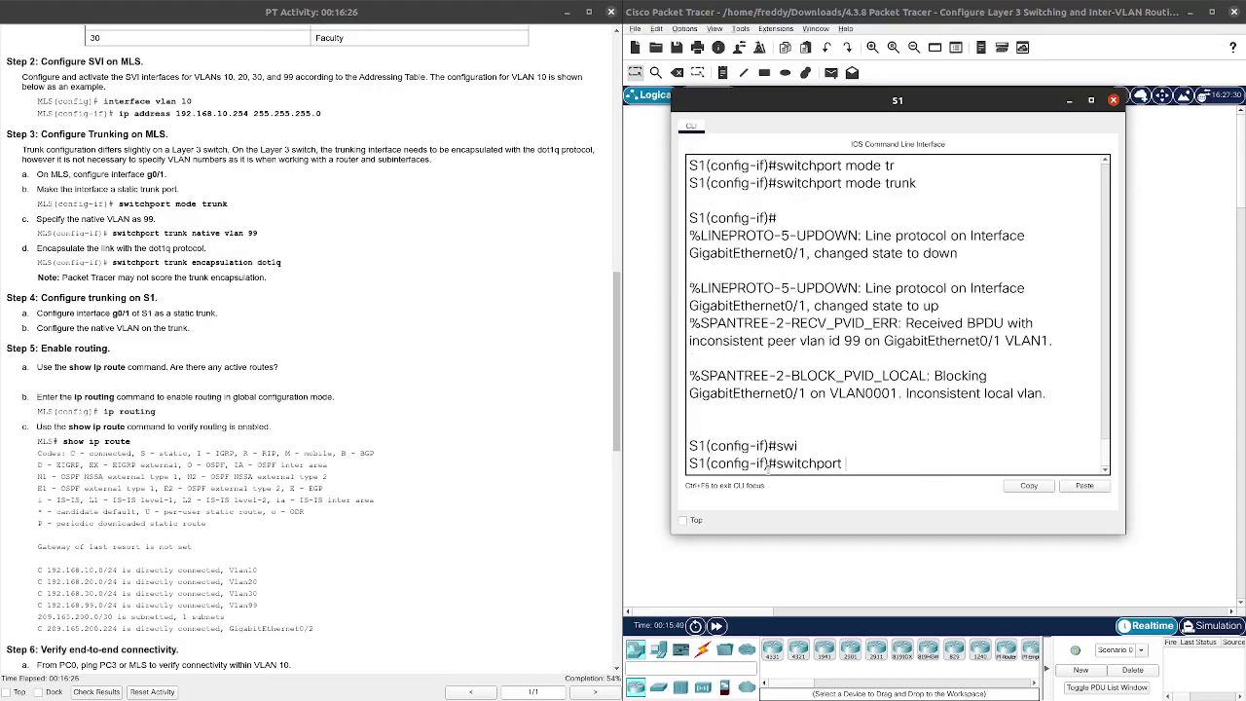
{"action": "type", "text": "tr"}
{"action": "key", "text": "Tab"}
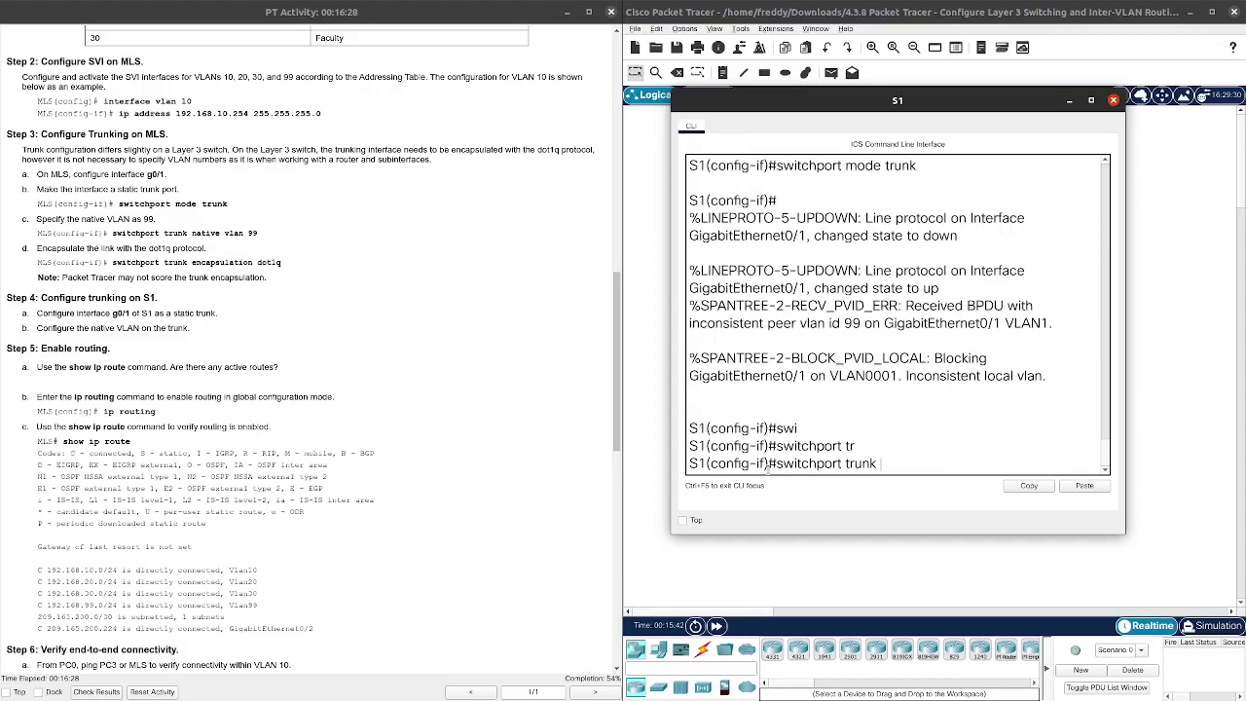
{"action": "type", "text": "na"}
{"action": "key", "text": "Tab"}
{"action": "type", "text": "vl"}
{"action": "key", "text": "Tab"}
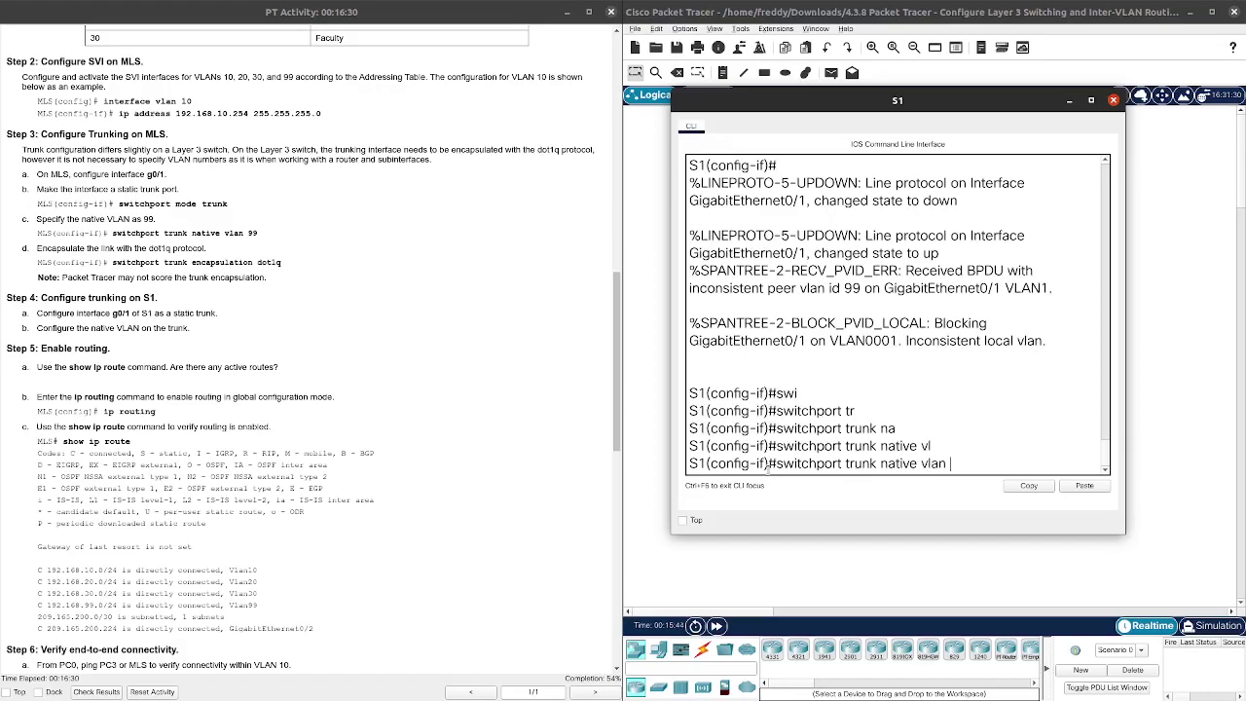
{"action": "type", "text": "99"}
{"action": "key", "text": "Return"}
- Enable S1's g0/1 with no shut and exit interface configuration
{"action": "type", "text": "no shut"}
{"action": "key", "text": "Return"}
{"action": "key", "text": "Return"}
{"action": "type", "text": "exit"}
{"action": "key", "text": "Return"}
{"action": "key", "text": "Return"}
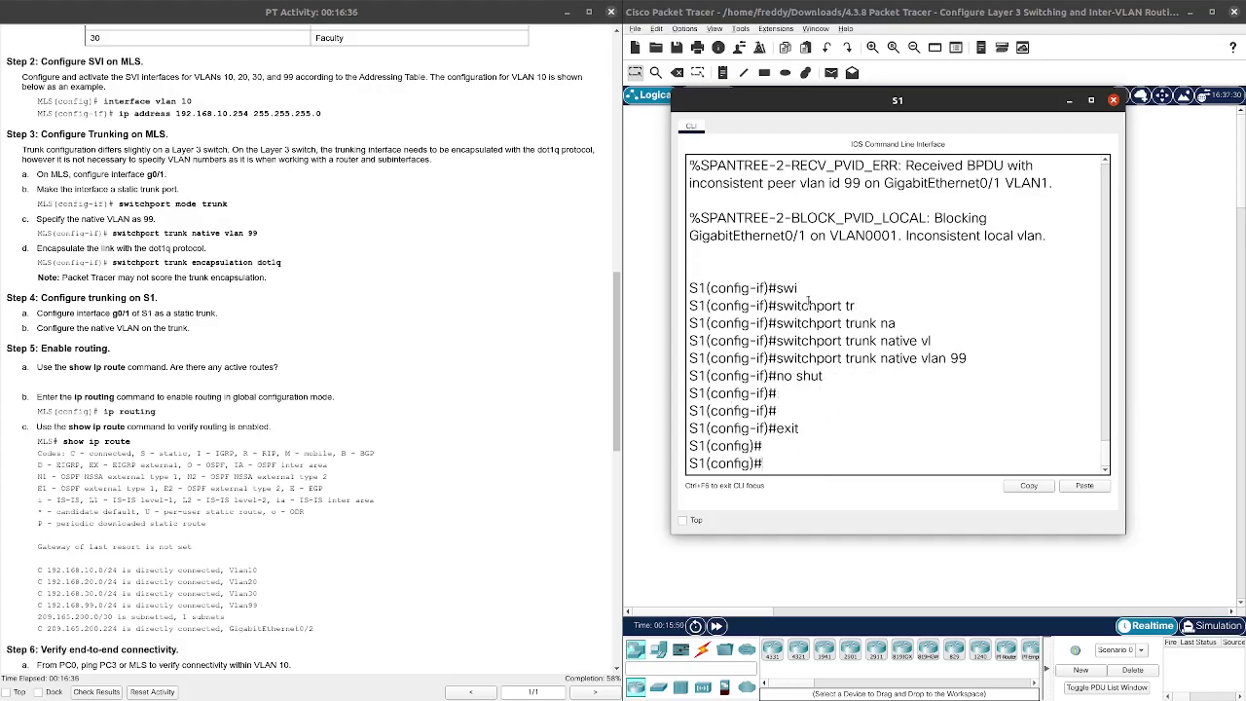
- Switch from S1 back to the MLS console and note the g0/1 consistency-restored message
{"action": "left_click", "coordinate": [1114, 100]}
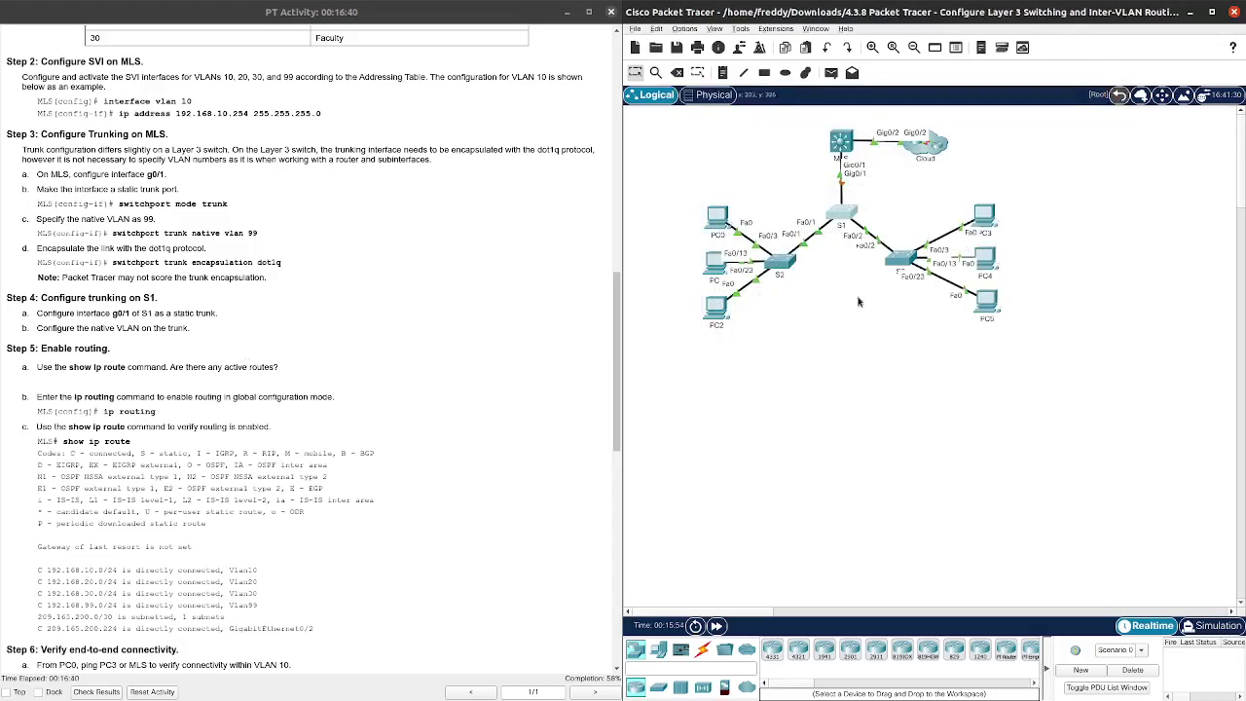
{"action": "left_click", "coordinate": [846, 148]}
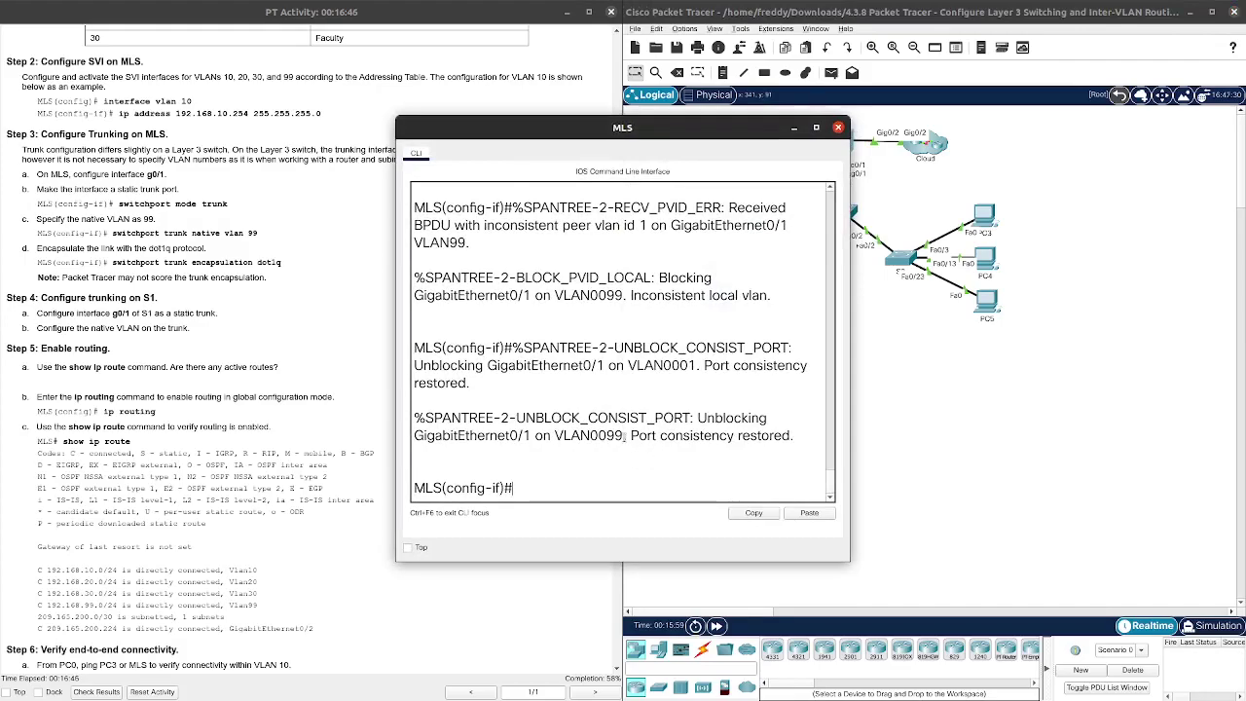
{"action": "left_click_drag", "start_coordinate": [697, 418], "coordinate": [698, 450]}
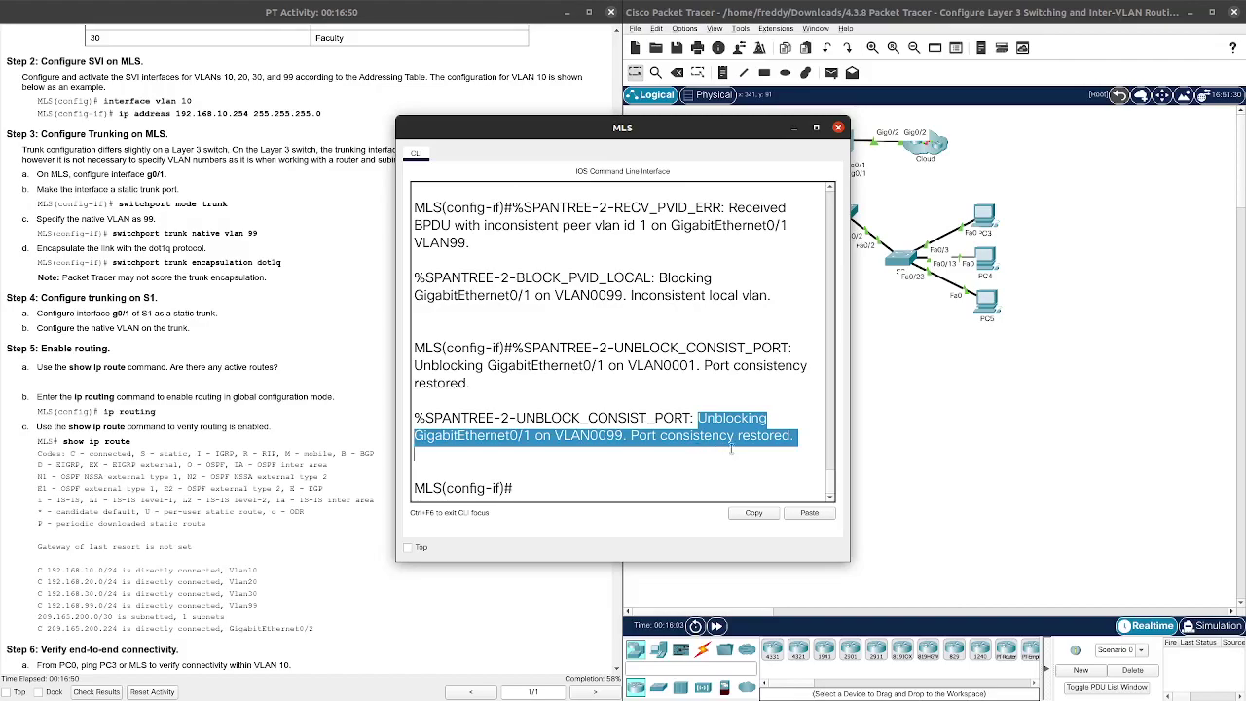
{"action": "left_click", "coordinate": [656, 489]}
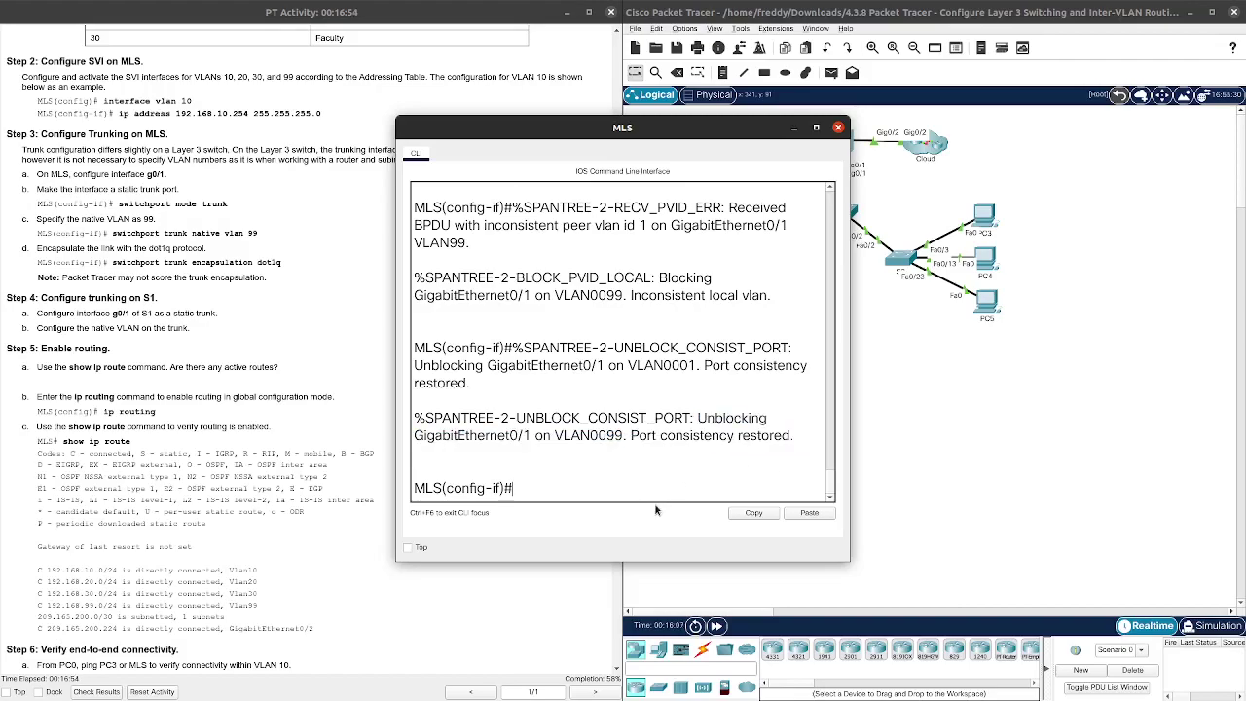
{"action": "key", "text": "Return"}
{"action": "key", "text": "Return"}
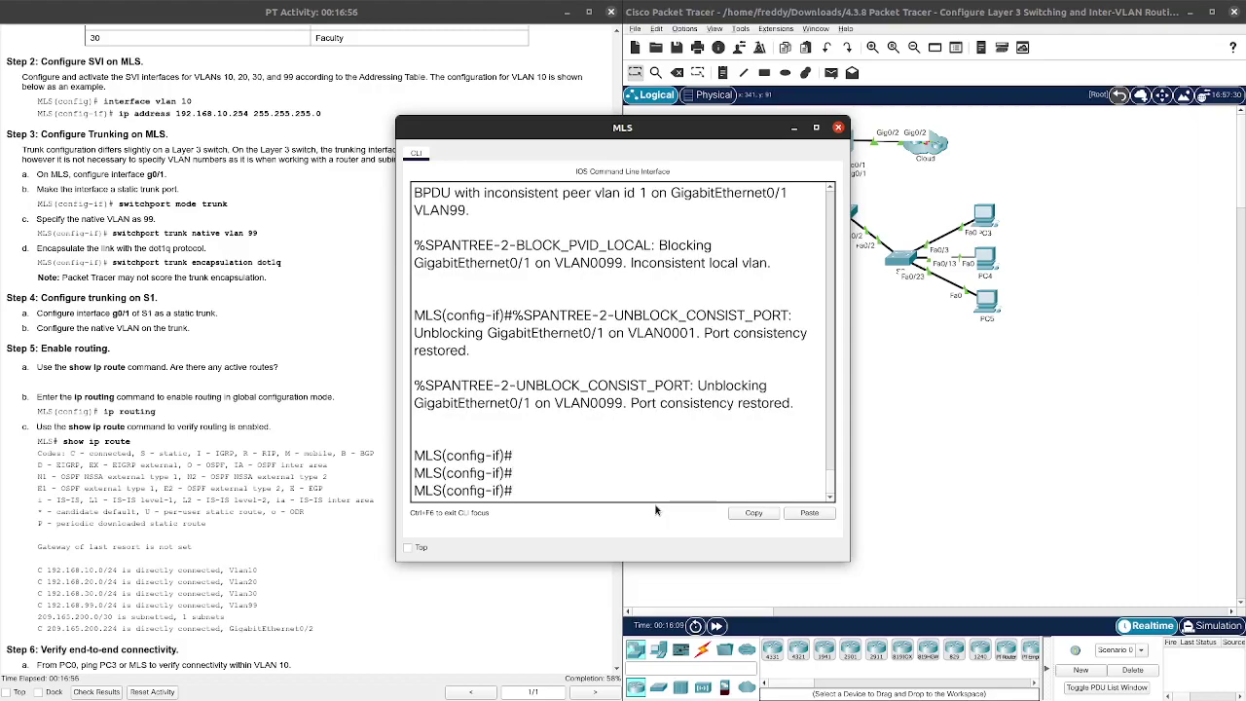
- Leave configuration mode and run show ip route on the MLS
{"action": "key", "text": "ctrl+z"}
{"action": "key", "text": "Return"}
{"action": "key", "text": "Return"}
{"action": "type", "text": "show ip route"}
{"action": "key", "text": "Return"}
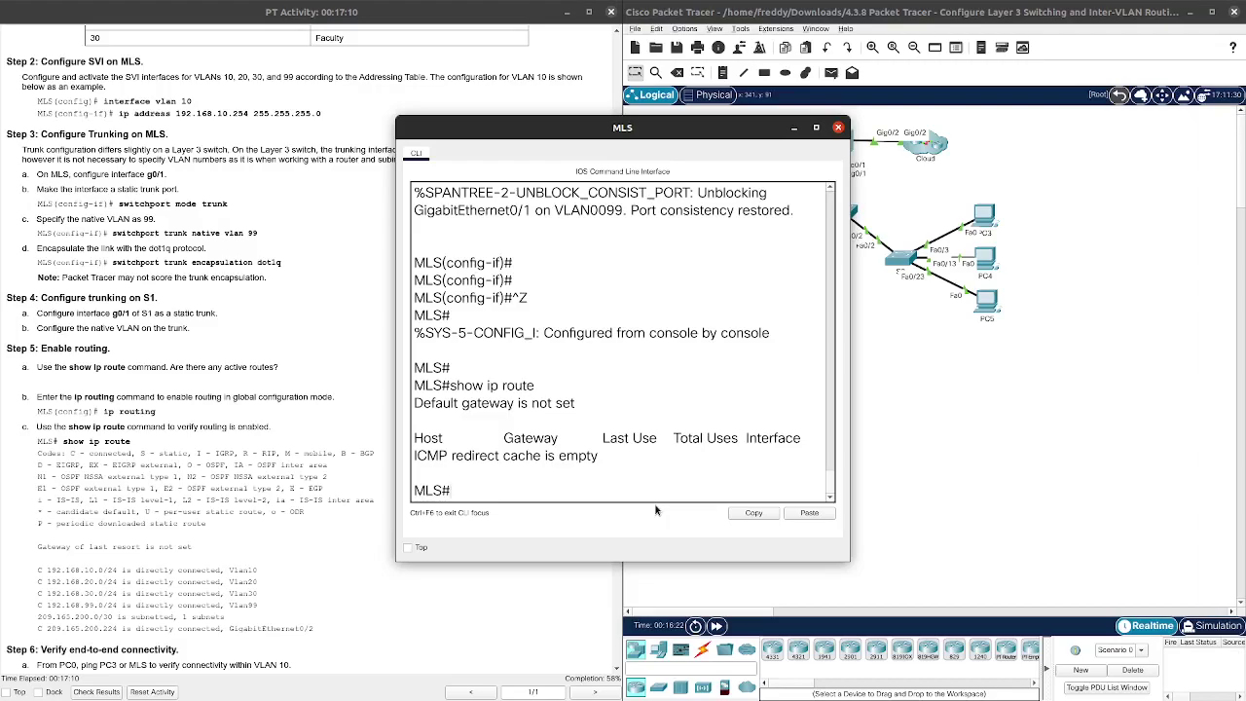
- Enter conf t on the MLS and issue the ip routing command
{"action": "type", "text": "conf t"}
{"action": "key", "text": "Return"}
{"action": "type", "text": "ip rou"}
{"action": "key", "text": "Tab"}
{"action": "type", "text": "ti"}
{"action": "key", "text": "Tab"}
{"action": "key", "text": "Tab"}
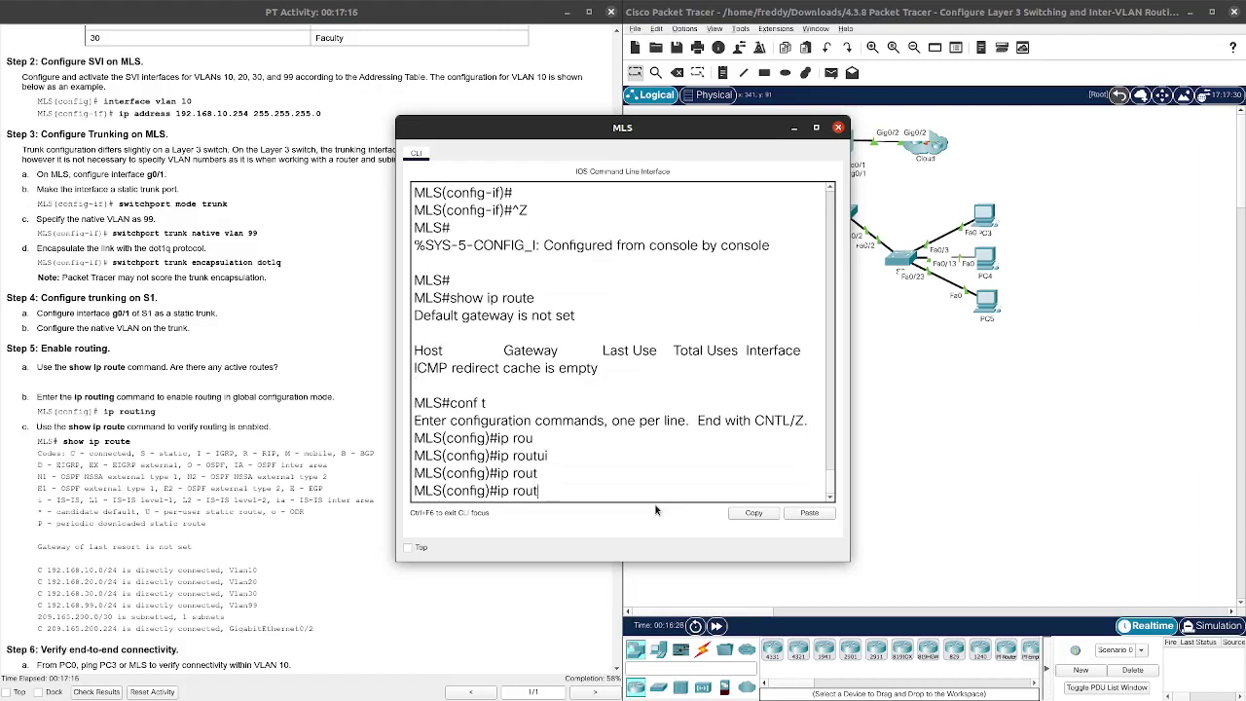
{"action": "key", "text": "Tab"}
{"action": "key", "text": "Return"}
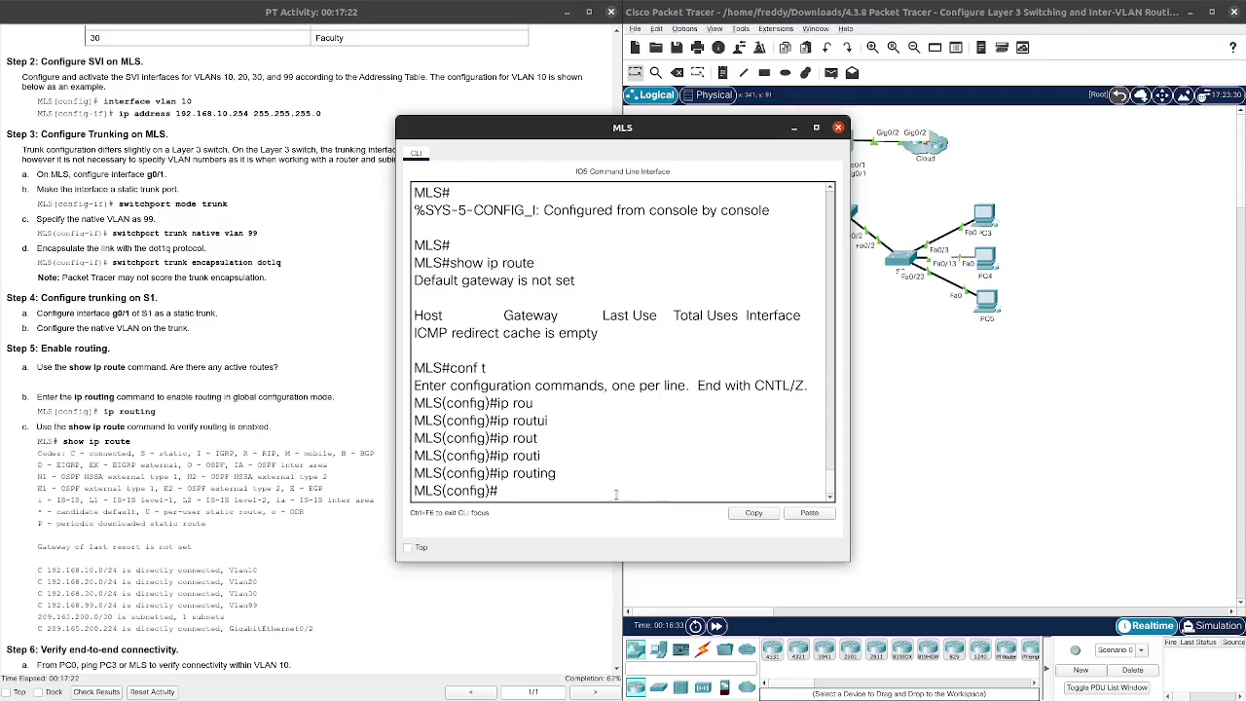
{"action": "left_click_drag", "start_coordinate": [417, 280], "coordinate": [577, 281]}
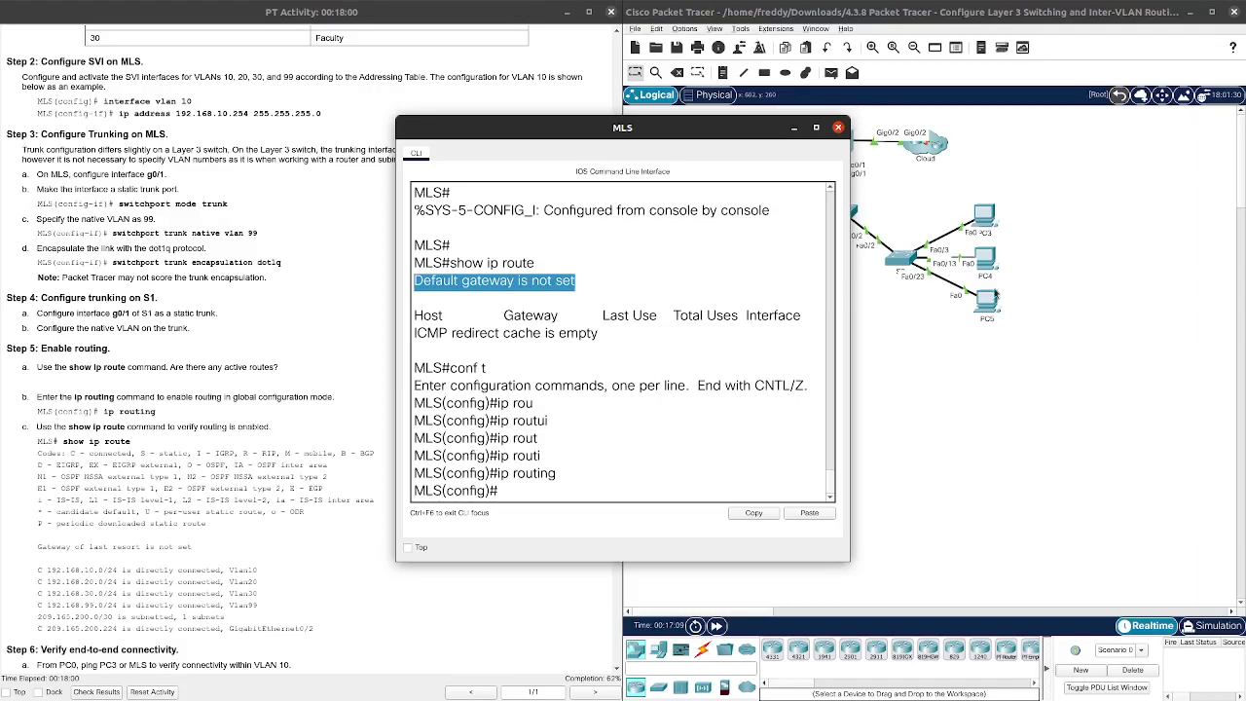
{"action": "left_click_drag", "start_coordinate": [692, 130], "coordinate": [368, 74]}
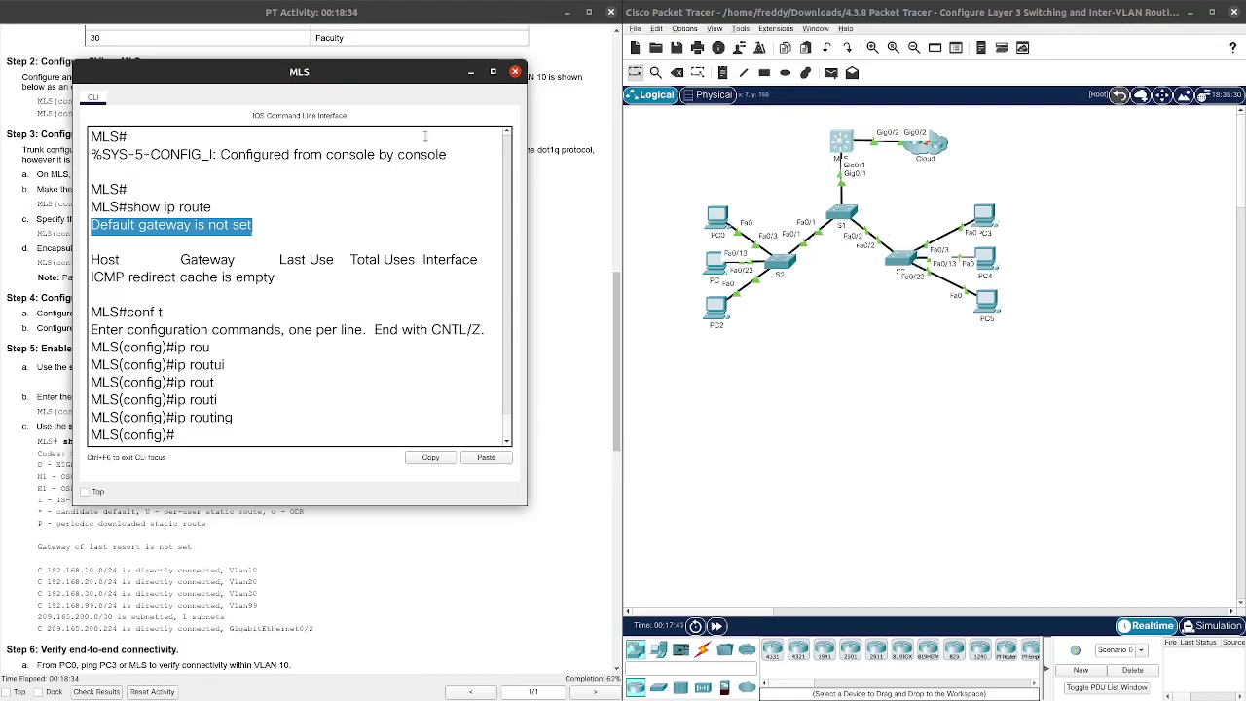
{"action": "left_click_drag", "start_coordinate": [349, 72], "coordinate": [921, 147]}
{"action": "scroll", "coordinate": [406, 334], "scroll_direction": "down", "scroll_amount": 4}
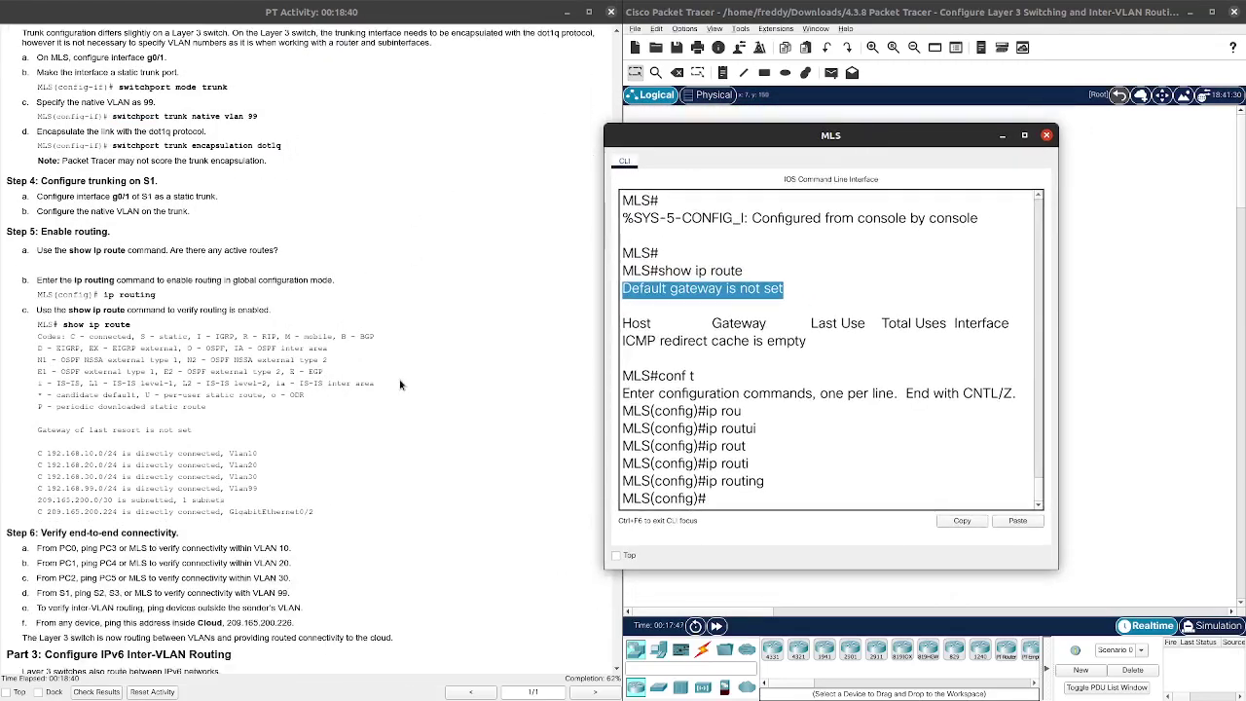
- Exit configuration mode and run show ip route on the MLS again
{"action": "left_click", "coordinate": [720, 503]}
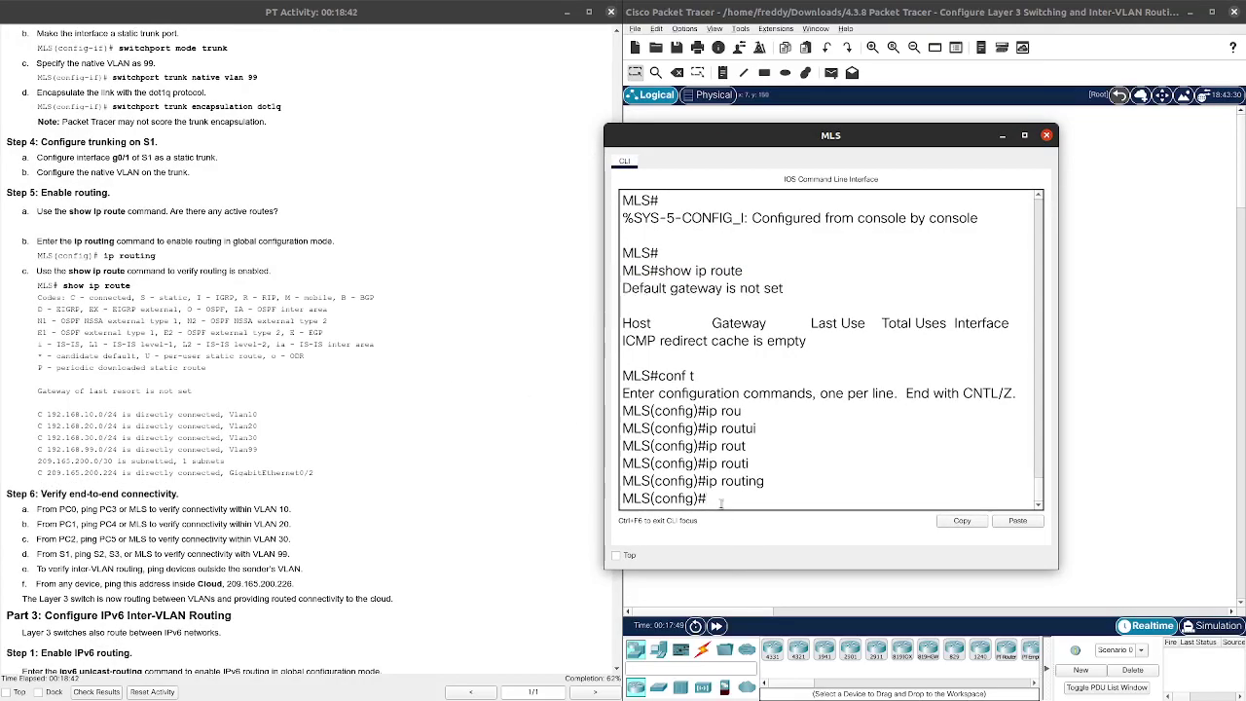
{"action": "key", "text": "ctrl+z"}
{"action": "key", "text": "Return"}
{"action": "type", "text": "show ip route"}
{"action": "key", "text": "Return"}
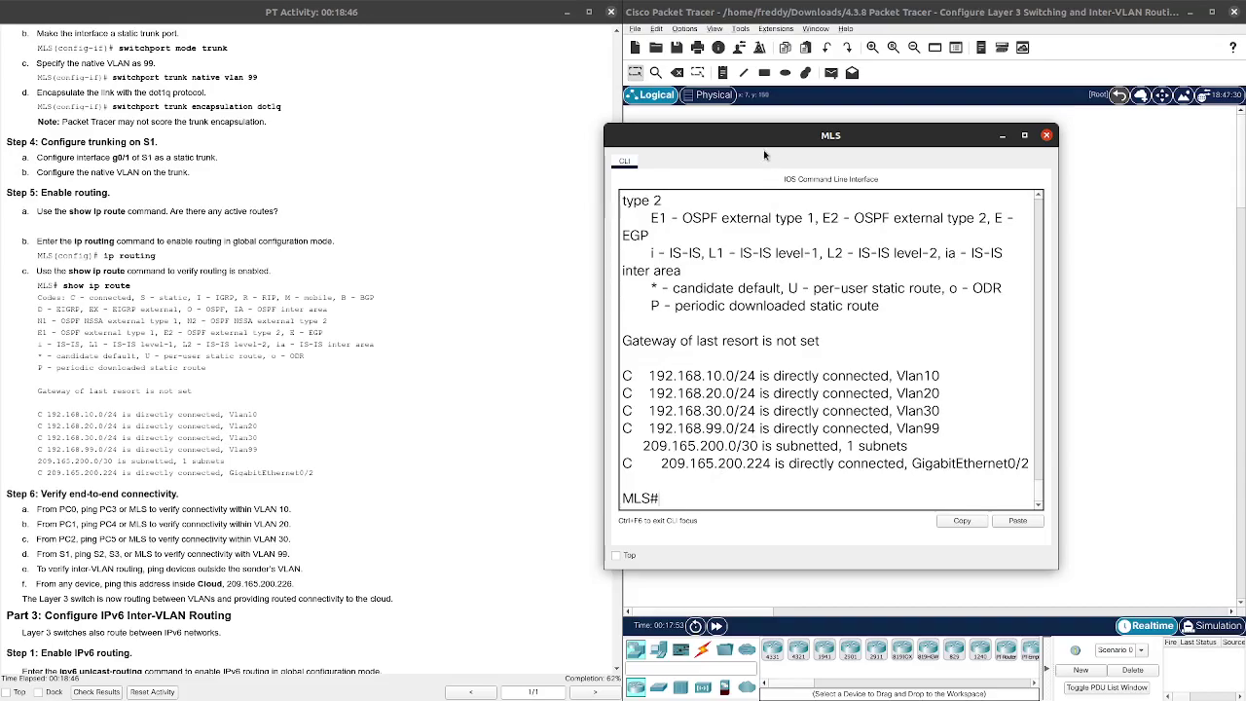
- Move the console aside and note the VLAN 10 network and the C connected-route code
{"action": "left_click_drag", "start_coordinate": [721, 146], "coordinate": [225, 164]}
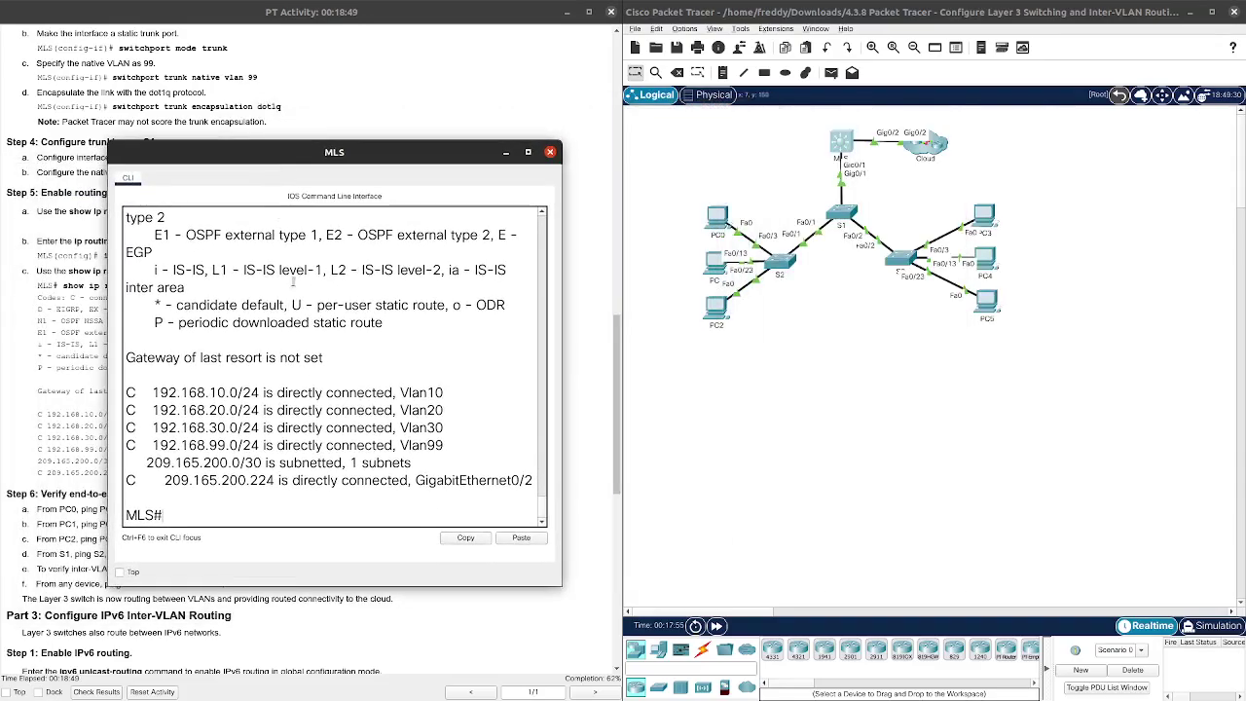
{"action": "left_click_drag", "start_coordinate": [155, 392], "coordinate": [192, 394]}
{"action": "left_click", "coordinate": [181, 414]}
{"action": "scroll", "coordinate": [223, 371], "scroll_direction": "up", "scroll_amount": 3}
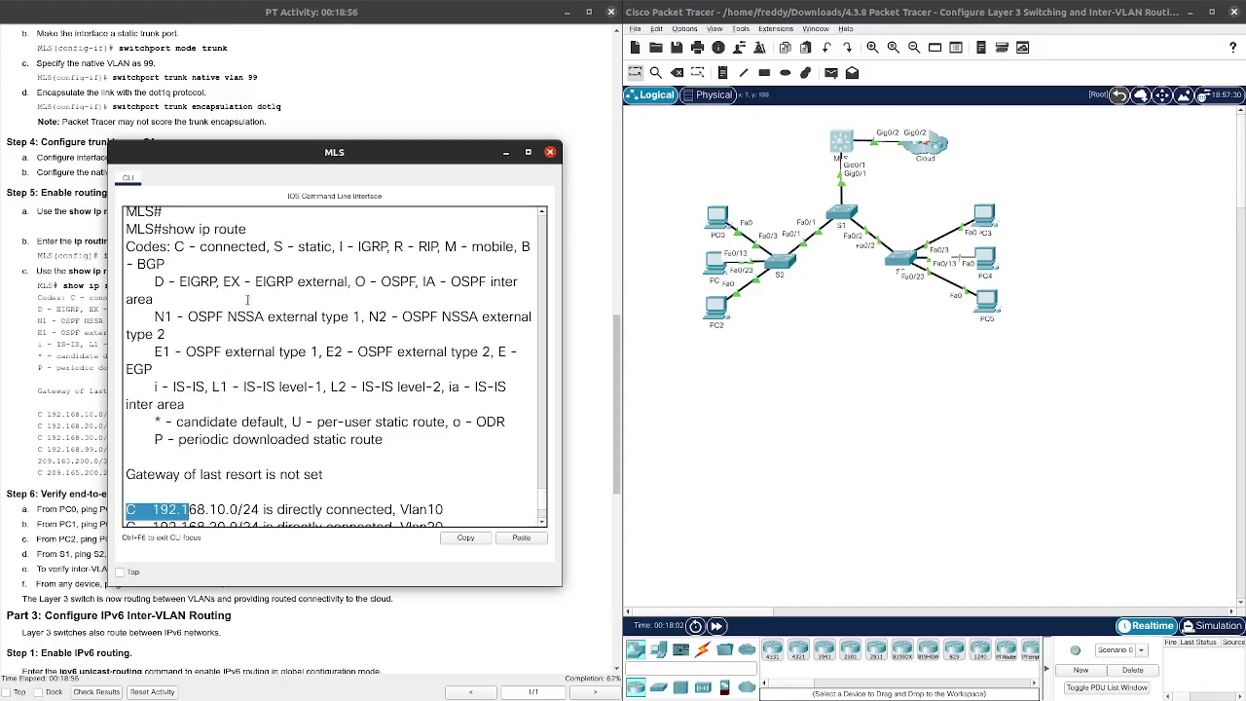
{"action": "left_click", "coordinate": [174, 245]}
{"action": "left_click_drag", "start_coordinate": [174, 247], "coordinate": [261, 248]}
{"action": "scroll", "coordinate": [226, 358], "scroll_direction": "down", "scroll_amount": 3}
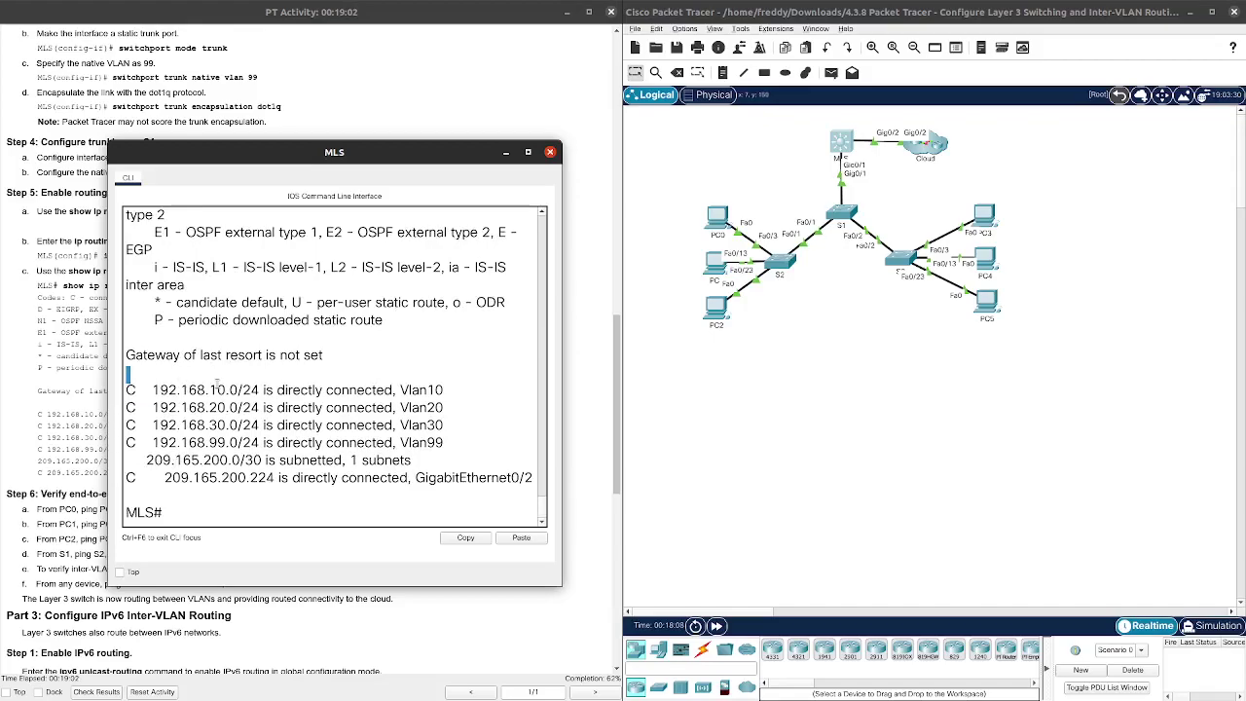
- Review the VLAN 10, VLAN 20 and 209.165.200.0/30 connected routes in the table
{"action": "left_click_drag", "start_coordinate": [125, 390], "coordinate": [461, 399]}
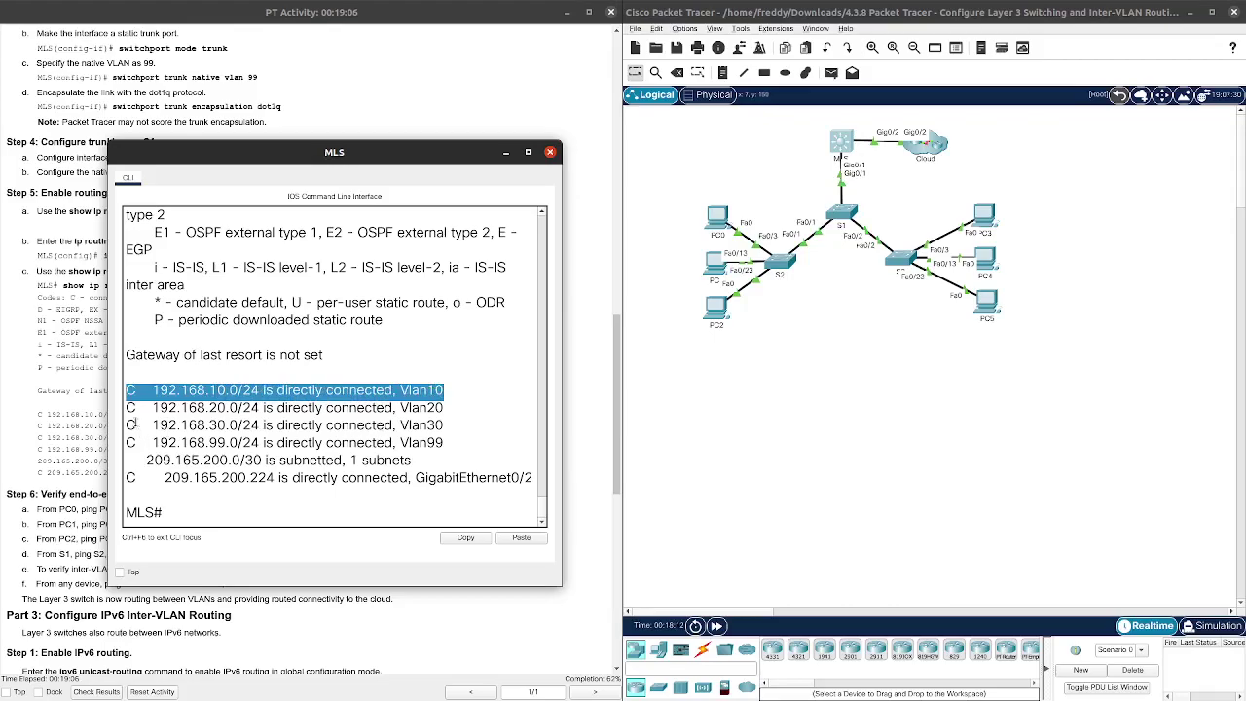
{"action": "left_click_drag", "start_coordinate": [126, 408], "coordinate": [370, 425]}
{"action": "left_click", "coordinate": [371, 426]}
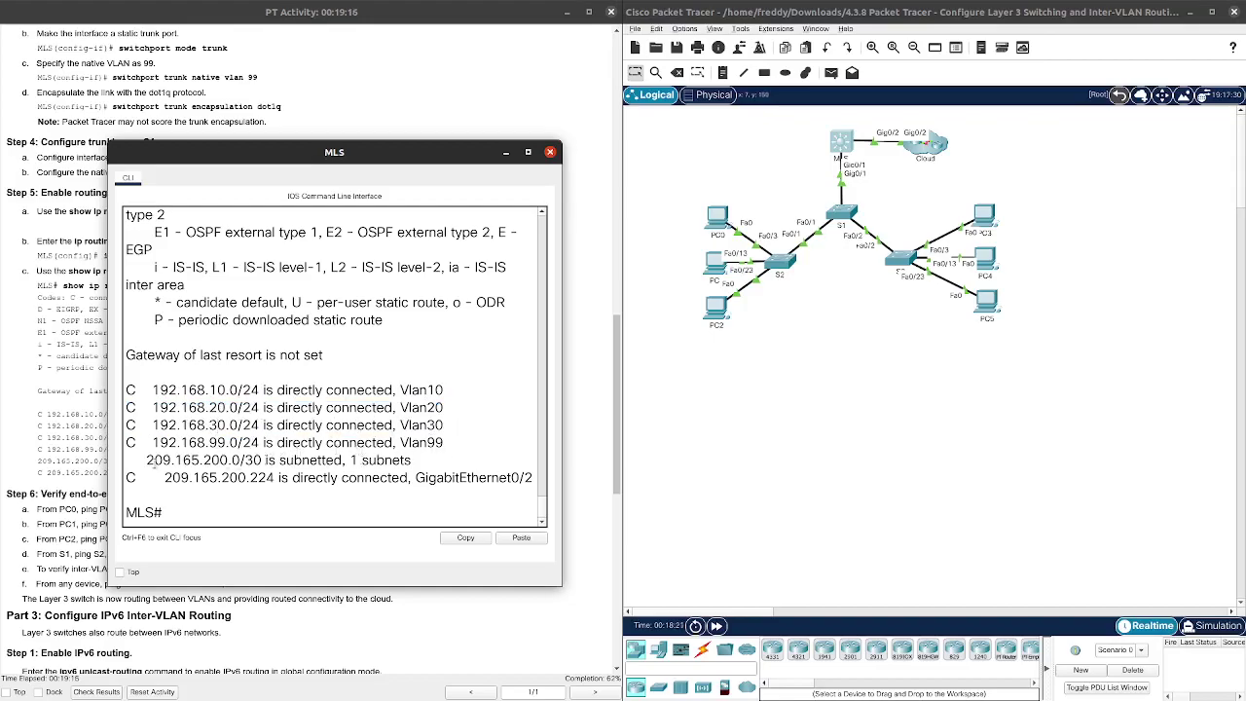
{"action": "left_click_drag", "start_coordinate": [146, 455], "coordinate": [327, 462]}
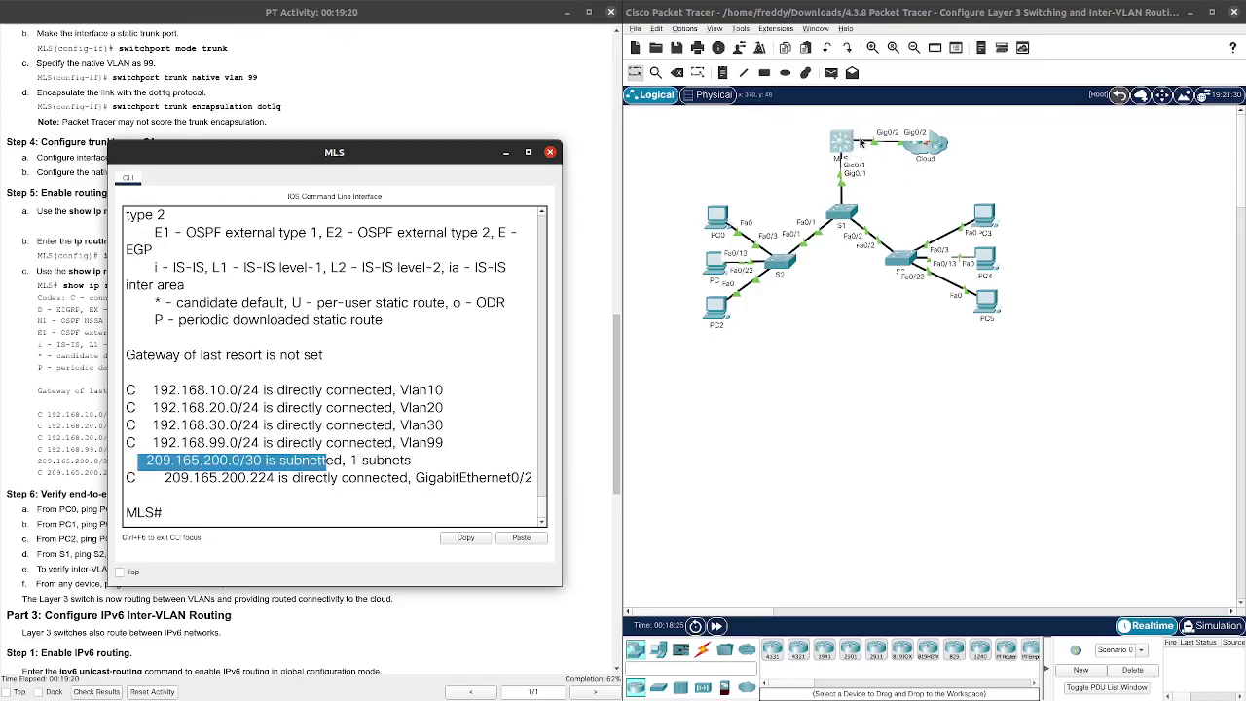
{"action": "left_click_drag", "start_coordinate": [451, 152], "coordinate": [967, 110]}
{"action": "scroll", "coordinate": [292, 340], "scroll_direction": "down", "scroll_amount": 5}
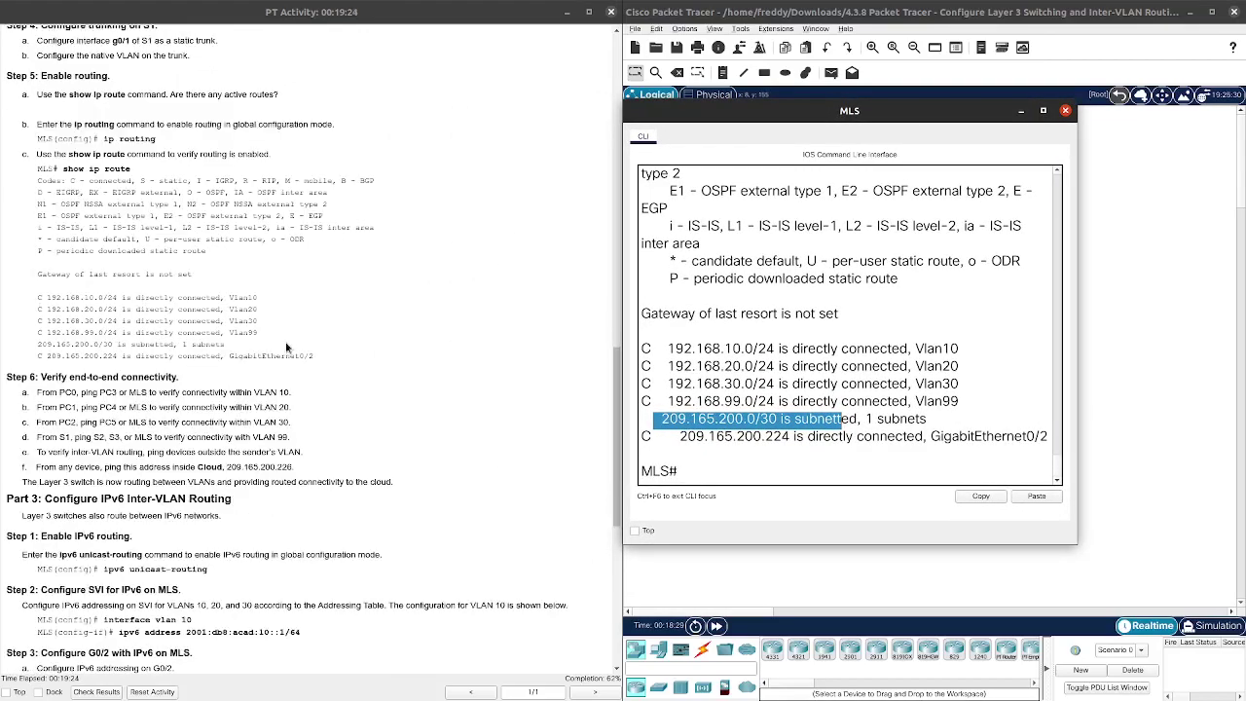
{"action": "scroll", "coordinate": [285, 346], "scroll_direction": "down", "scroll_amount": 2}
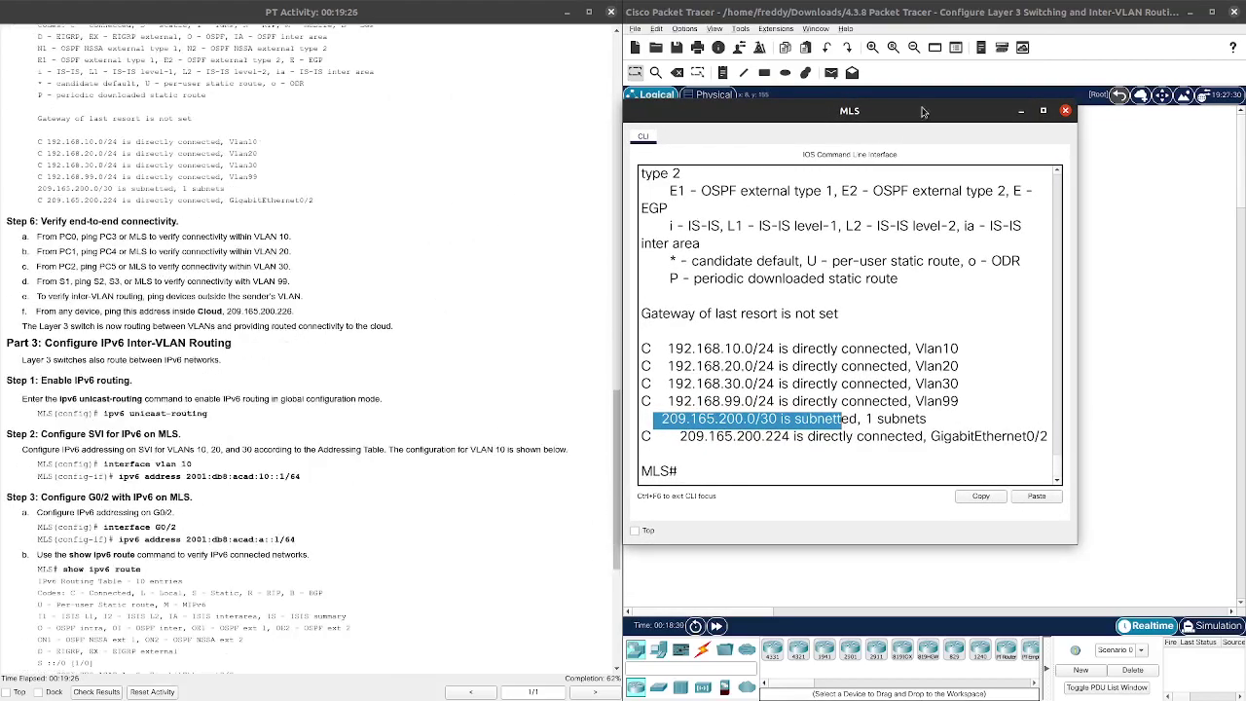
{"action": "left_click_drag", "start_coordinate": [923, 113], "coordinate": [722, 145]}
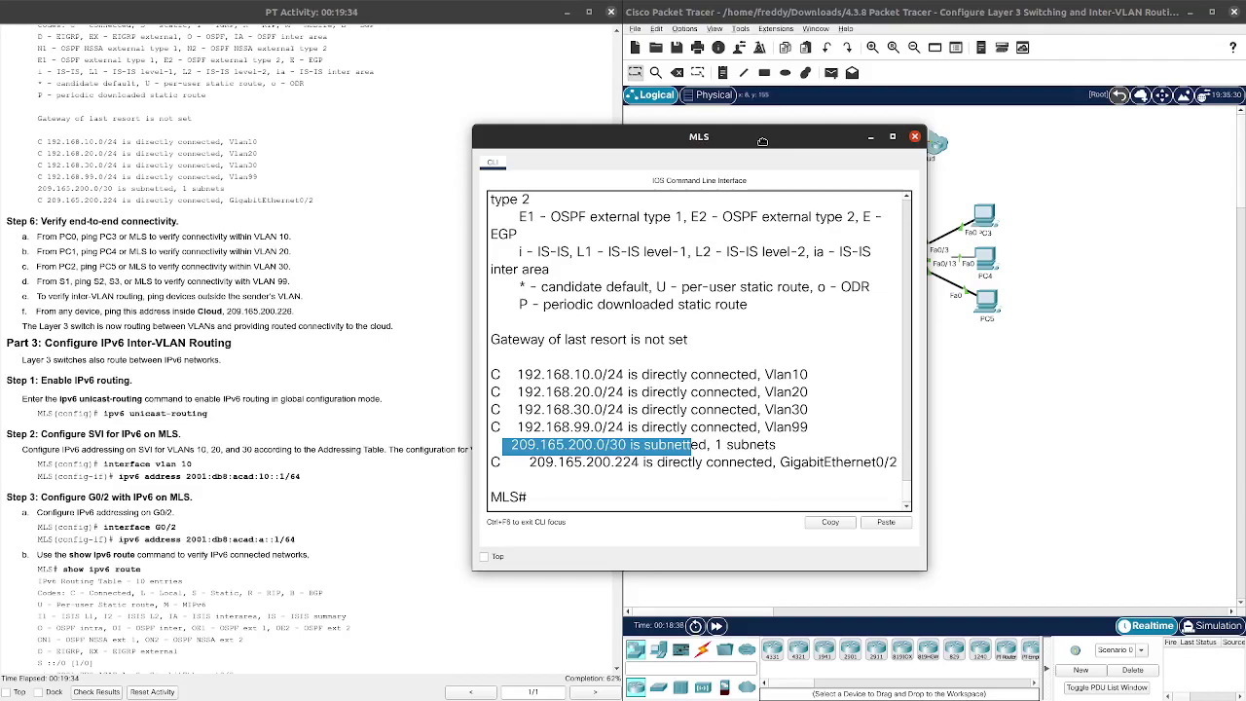
{"action": "left_click_drag", "start_coordinate": [763, 141], "coordinate": [404, 142]}
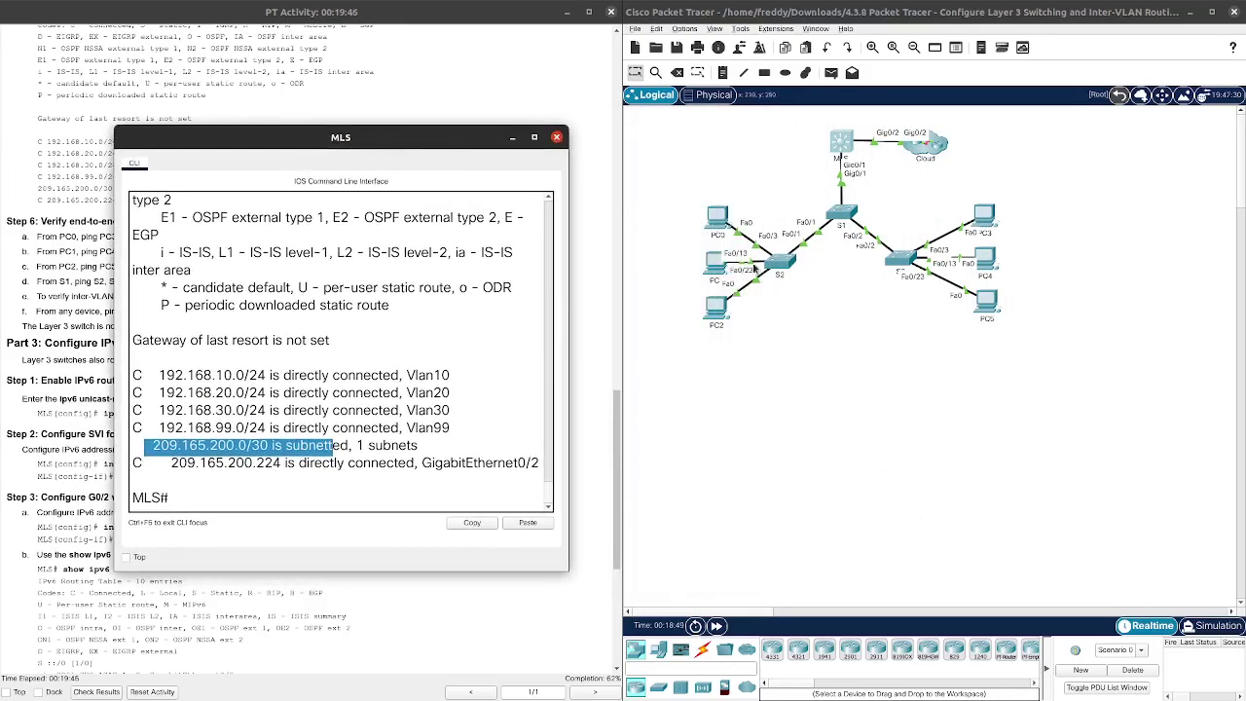
- Open PC0's window and arrange it beside the minimized MLS console
{"action": "left_click", "coordinate": [719, 220]}
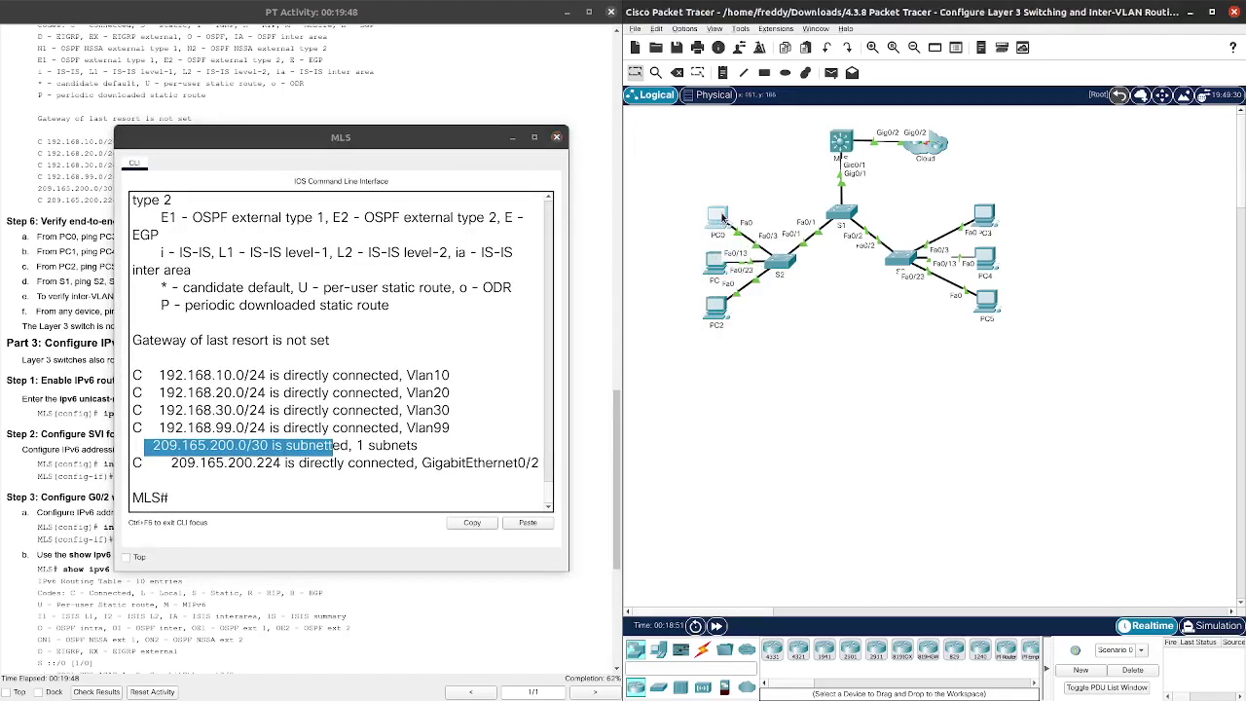
{"action": "left_click_drag", "start_coordinate": [601, 133], "coordinate": [937, 127]}
{"action": "left_click", "coordinate": [513, 139]}
{"action": "scroll", "coordinate": [475, 244], "scroll_direction": "up", "scroll_amount": 20}
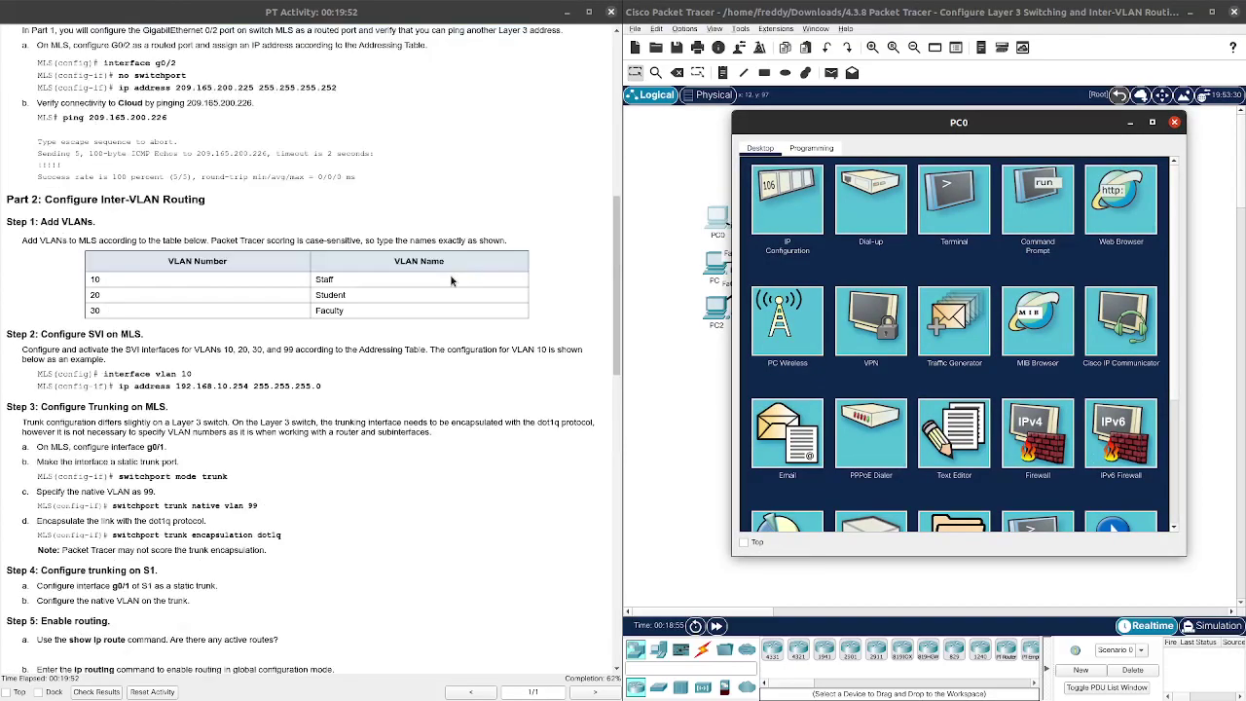
{"action": "scroll", "coordinate": [453, 282], "scroll_direction": "up", "scroll_amount": 2}
{"action": "left_click_drag", "start_coordinate": [851, 126], "coordinate": [699, 181]}
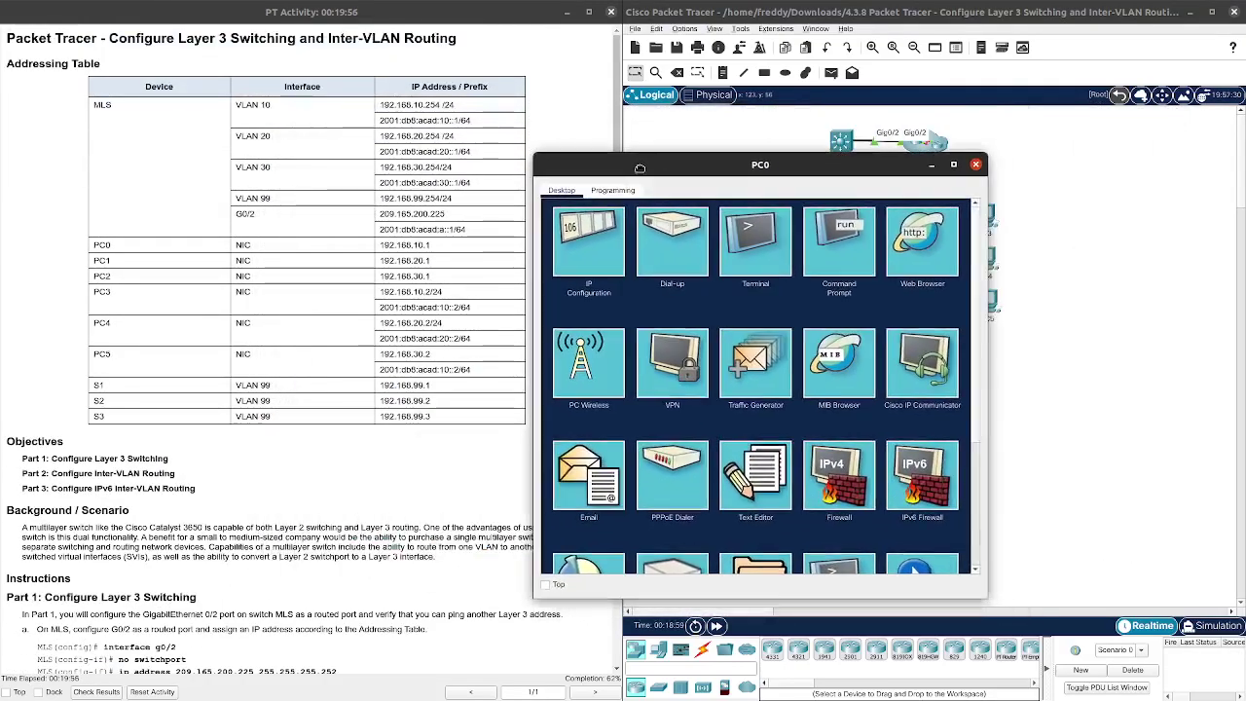
{"action": "left_click_drag", "start_coordinate": [640, 168], "coordinate": [697, 129]}
- Ping 192.168.10.1 from PC0's command prompt
{"action": "left_click", "coordinate": [892, 205]}
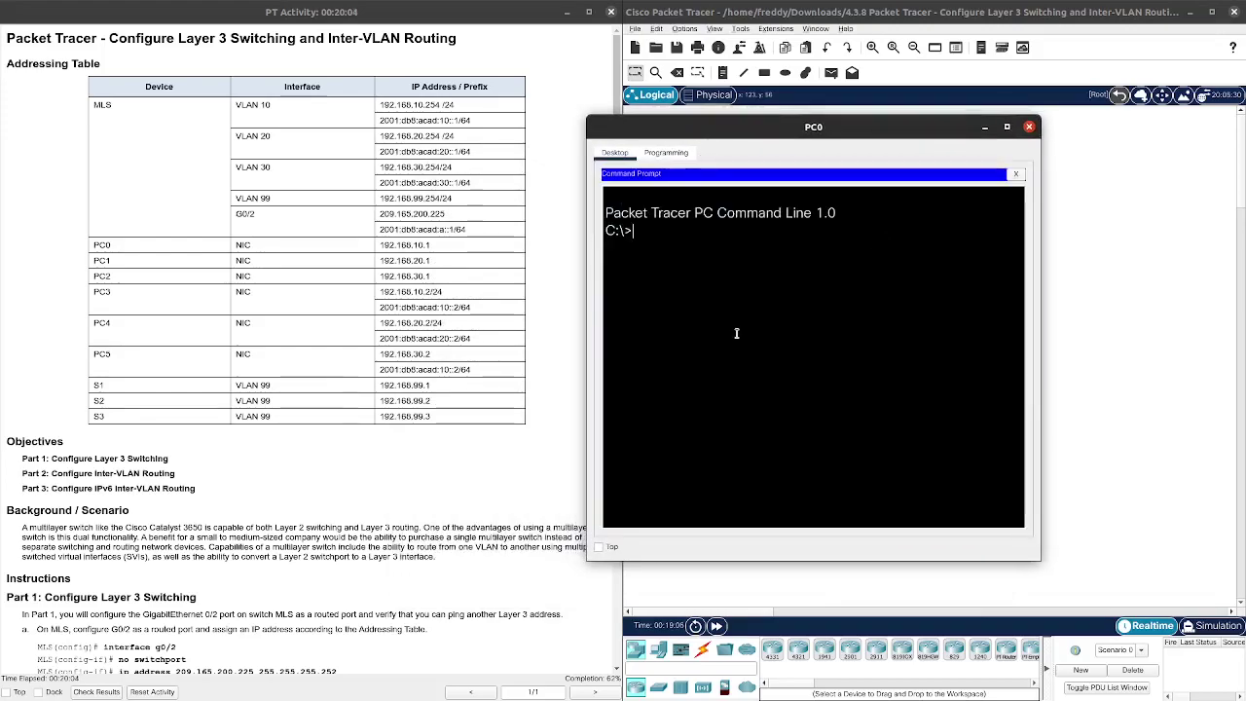
{"action": "type", "text": "ping 192.168"}
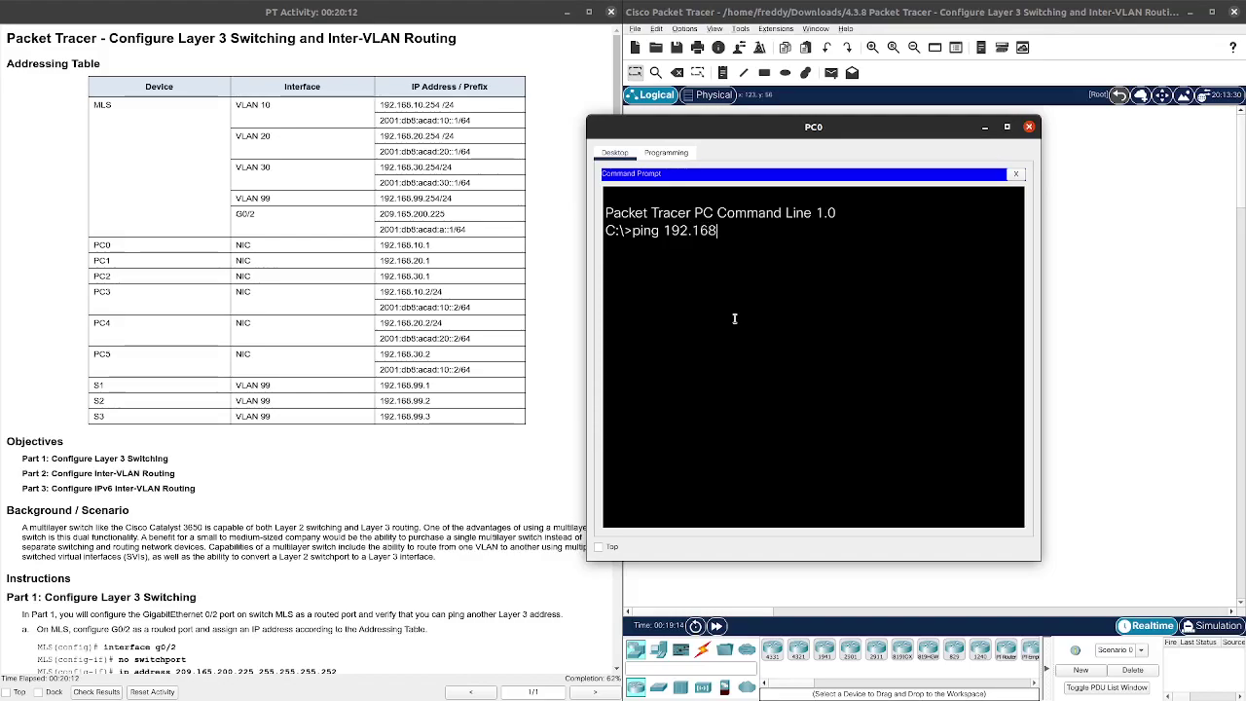
{"action": "type", "text": ".10.1"}
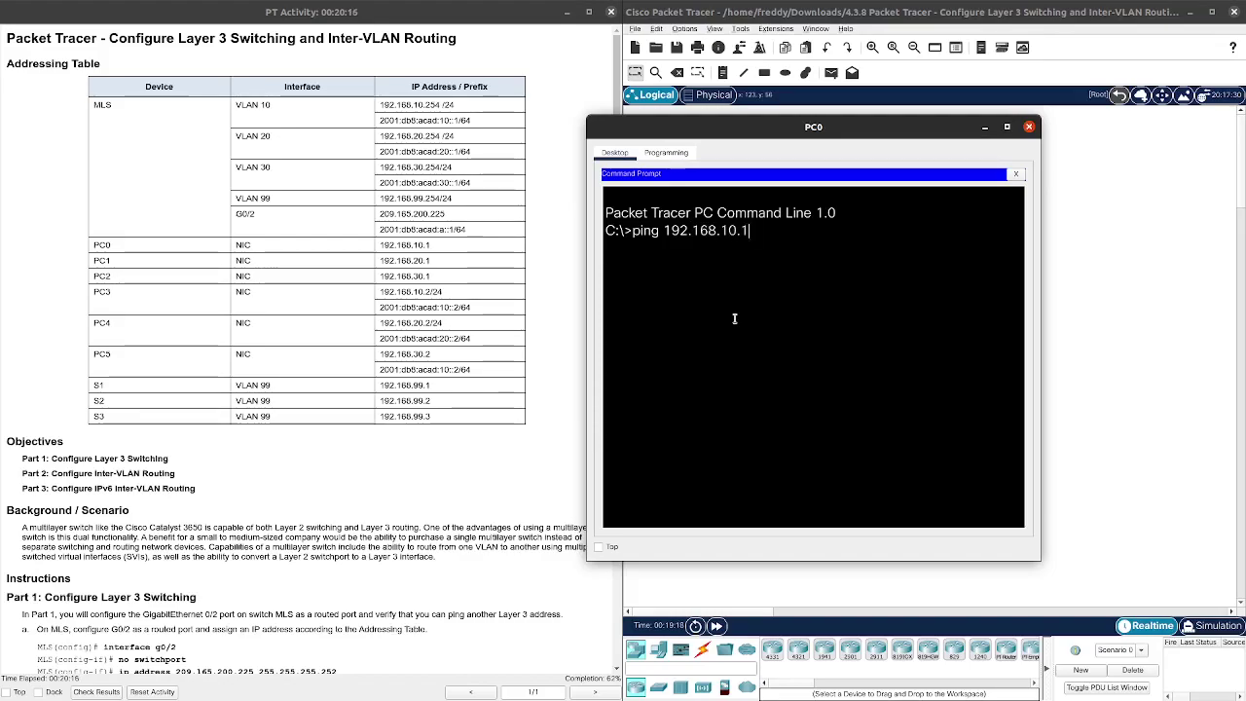
{"action": "key", "text": "Return"}
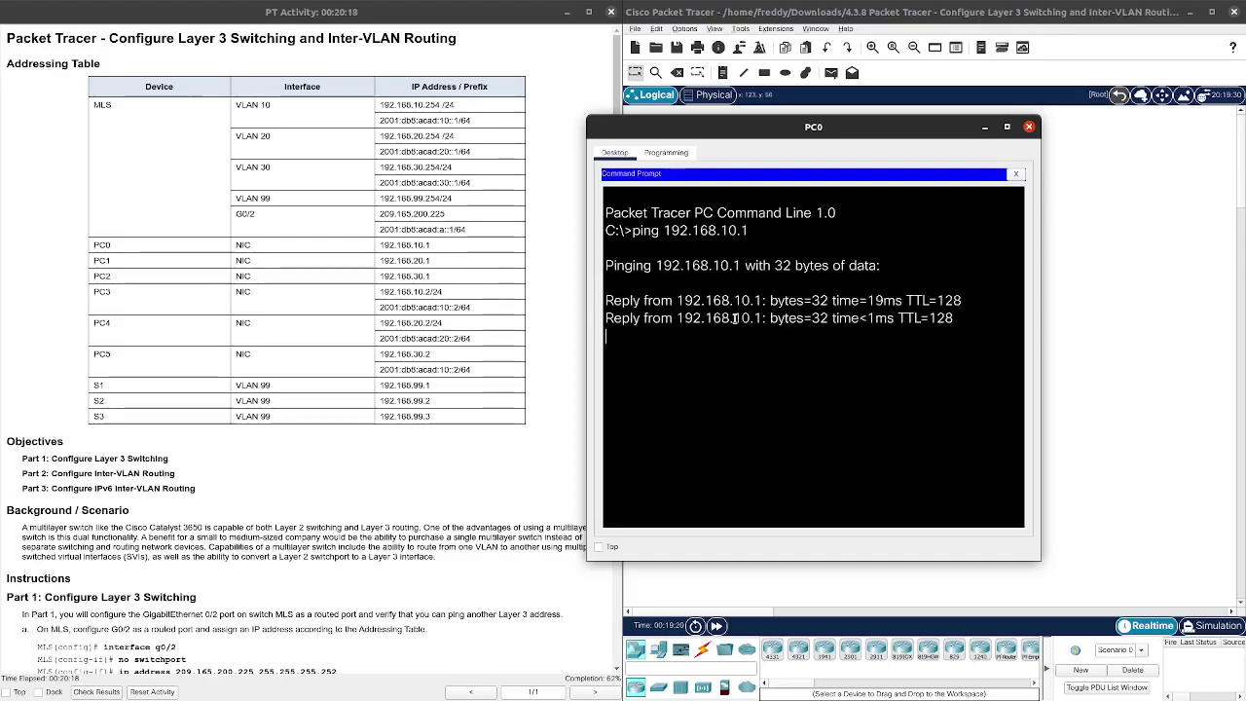
- Stop that ping and ping 192.168.10.2 from PC0
{"action": "key", "text": "ctrl+c"}
{"action": "key", "text": "Up"}
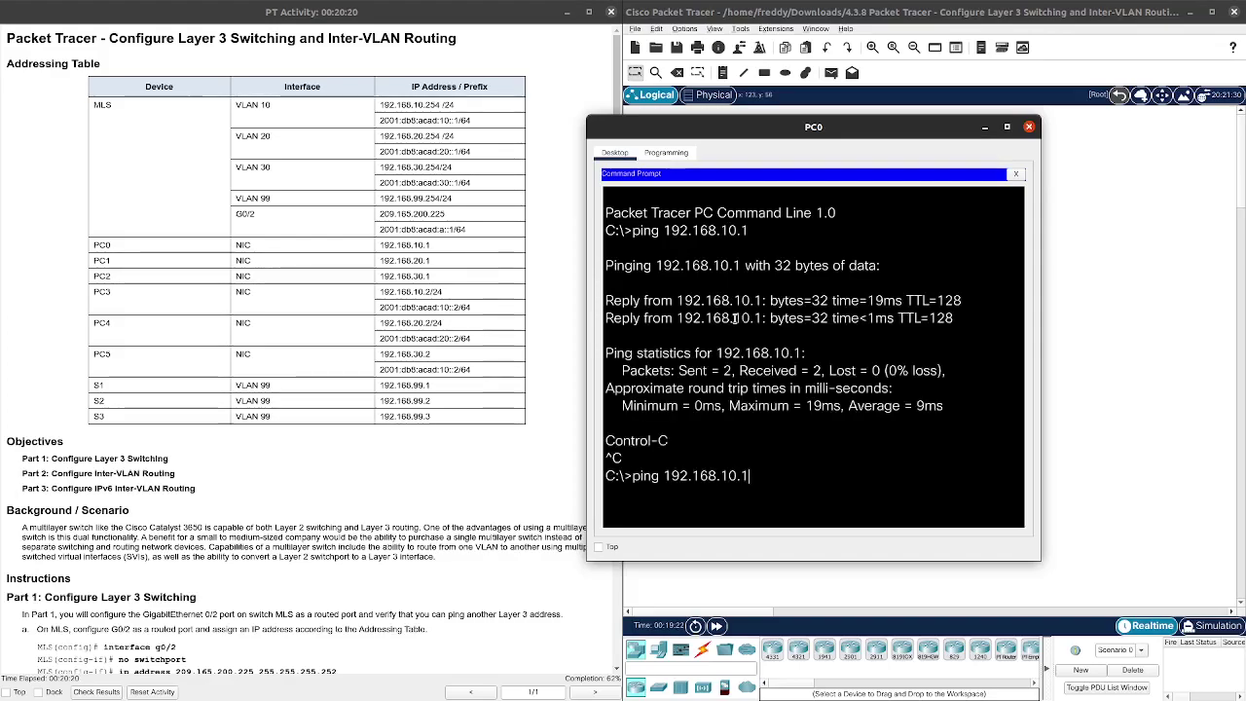
{"action": "type", "text": "2"}
{"action": "key", "text": "Return"}
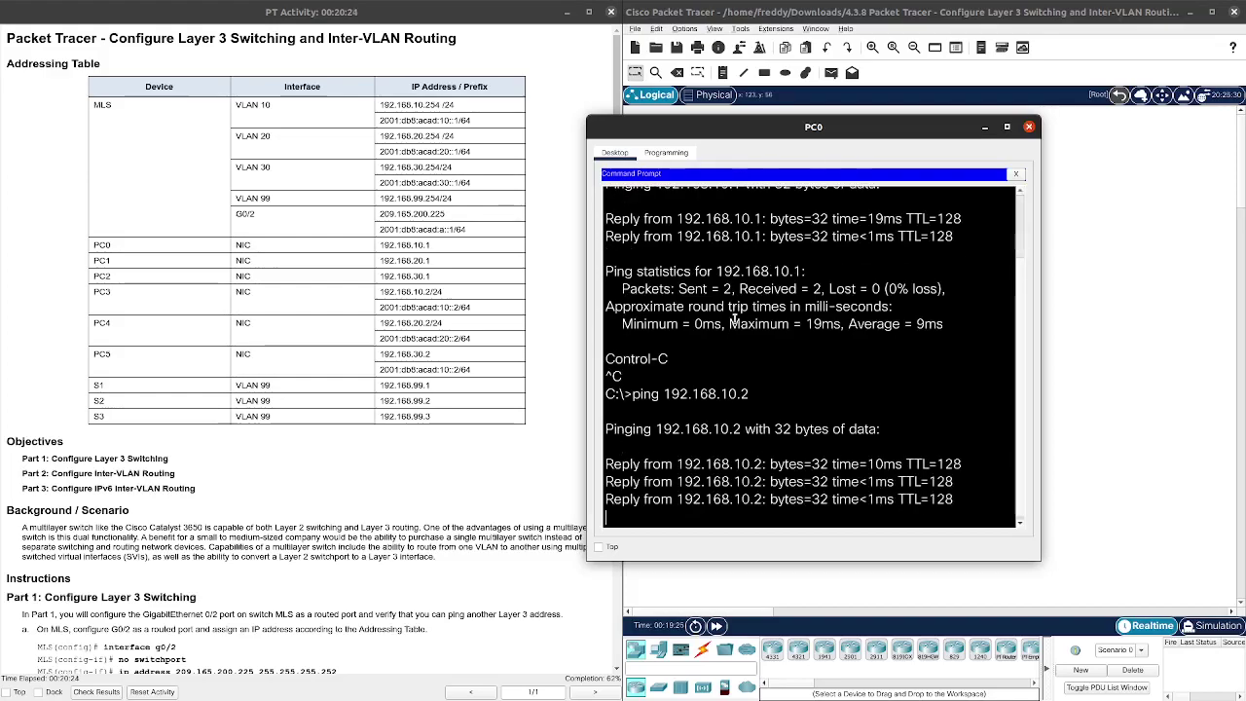
- From PC1's Command Prompt, ping 192.168.20.2 and confirm 4 of 4 replies
{"action": "left_click", "coordinate": [1030, 127]}
{"action": "left_click", "coordinate": [714, 263]}
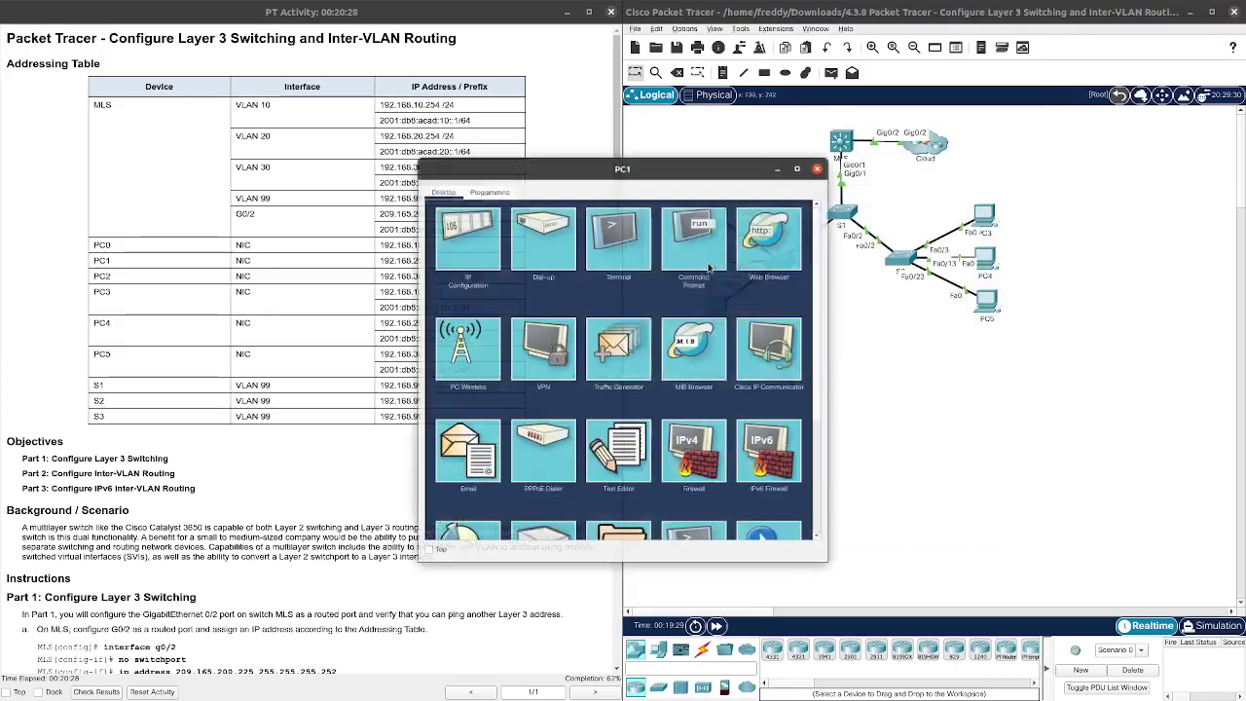
{"action": "left_click", "coordinate": [701, 195]}
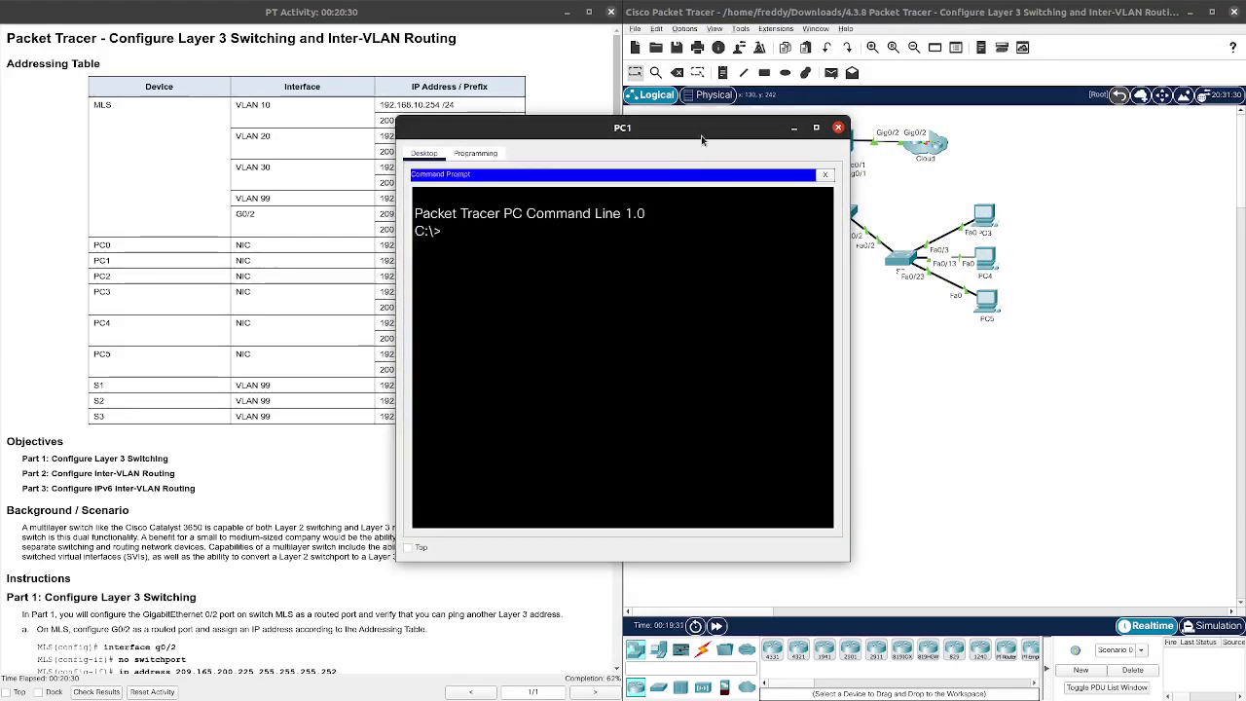
{"action": "left_click_drag", "start_coordinate": [703, 123], "coordinate": [976, 111]}
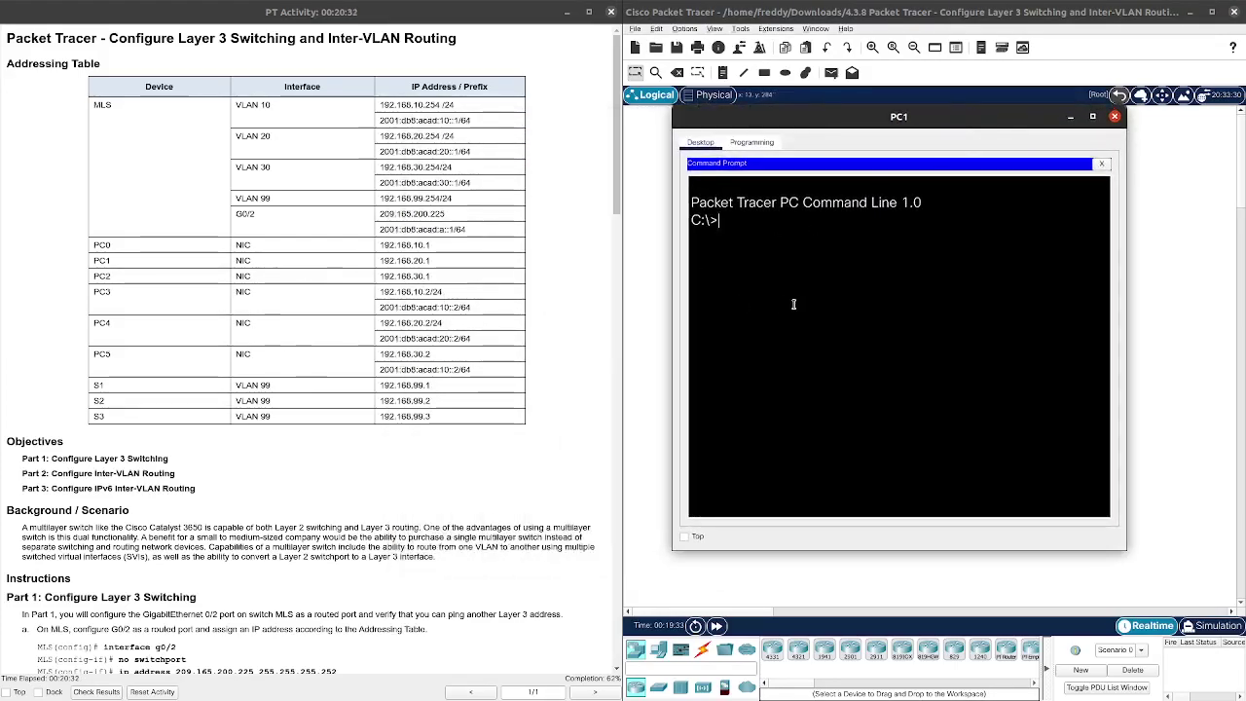
{"action": "type", "text": "ping 1902"}
{"action": "key", "text": "BackSpace"}
{"action": "key", "text": "BackSpace"}
{"action": "type", "text": "2."}
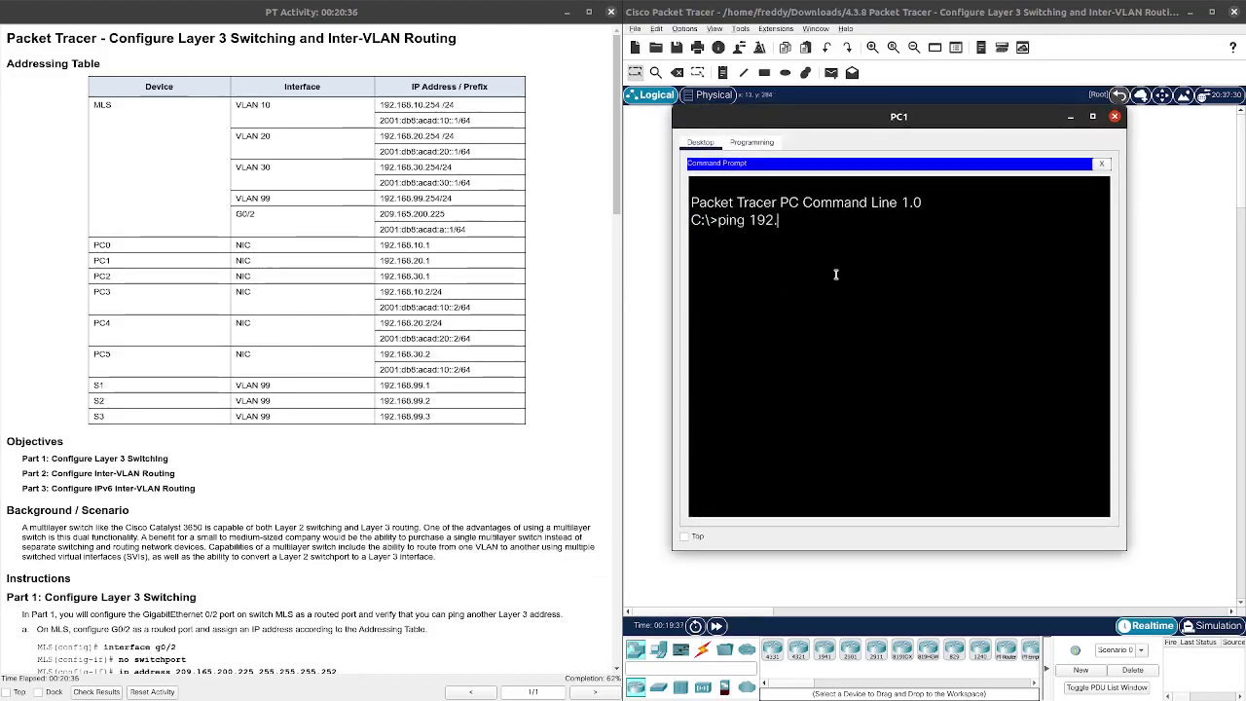
{"action": "type", "text": "168.20.2"}
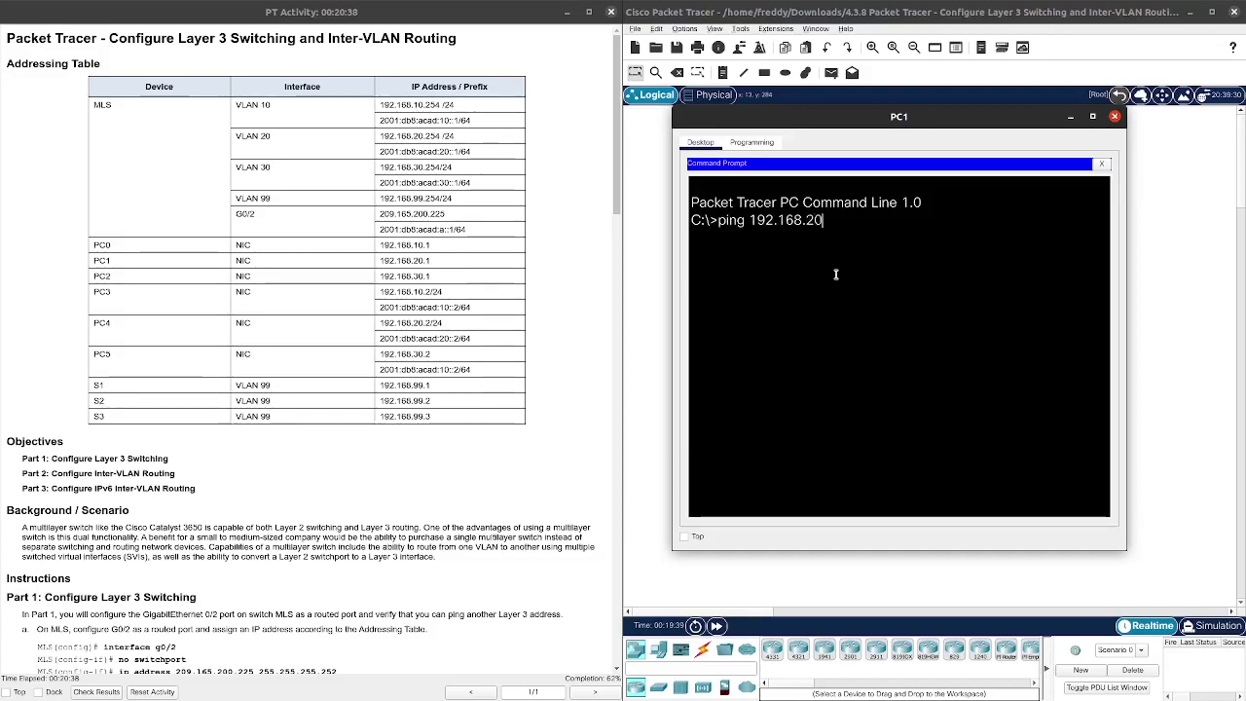
{"action": "key", "text": "Return"}
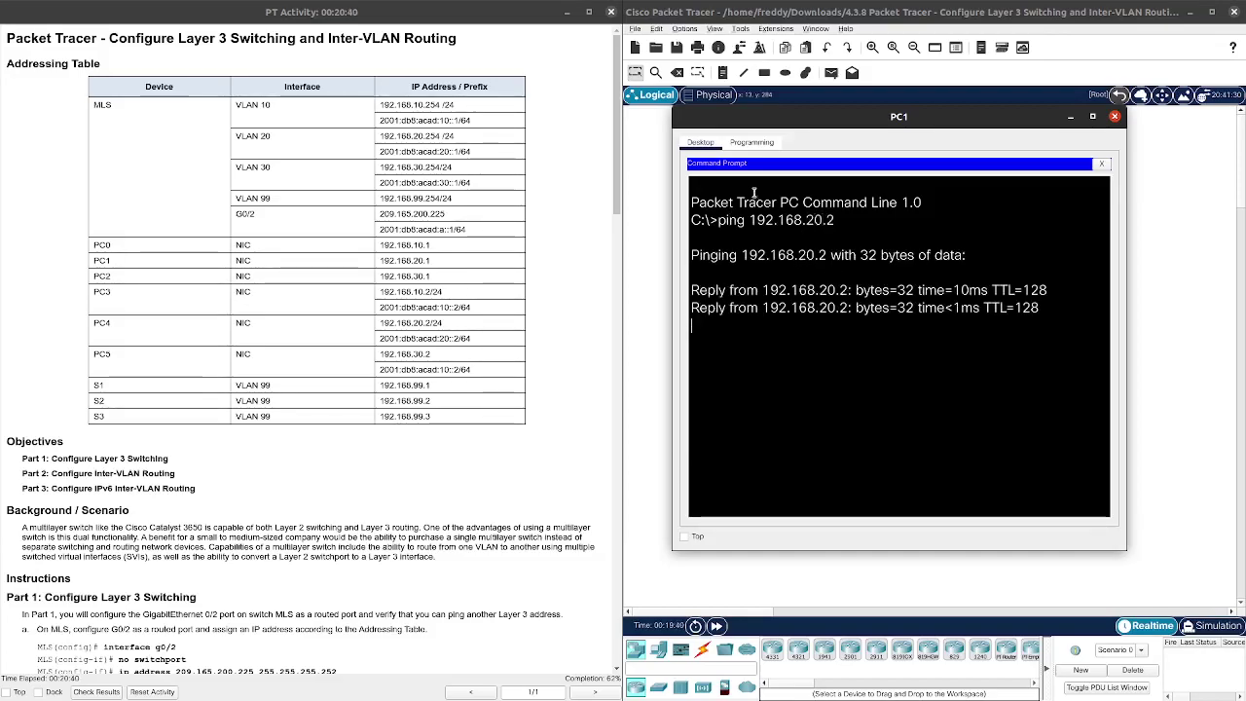
{"action": "left_click", "coordinate": [1115, 116]}
- Ping 192.168.30.2 from PC2's Command Prompt, then put PC2's window away
{"action": "left_click", "coordinate": [718, 309]}
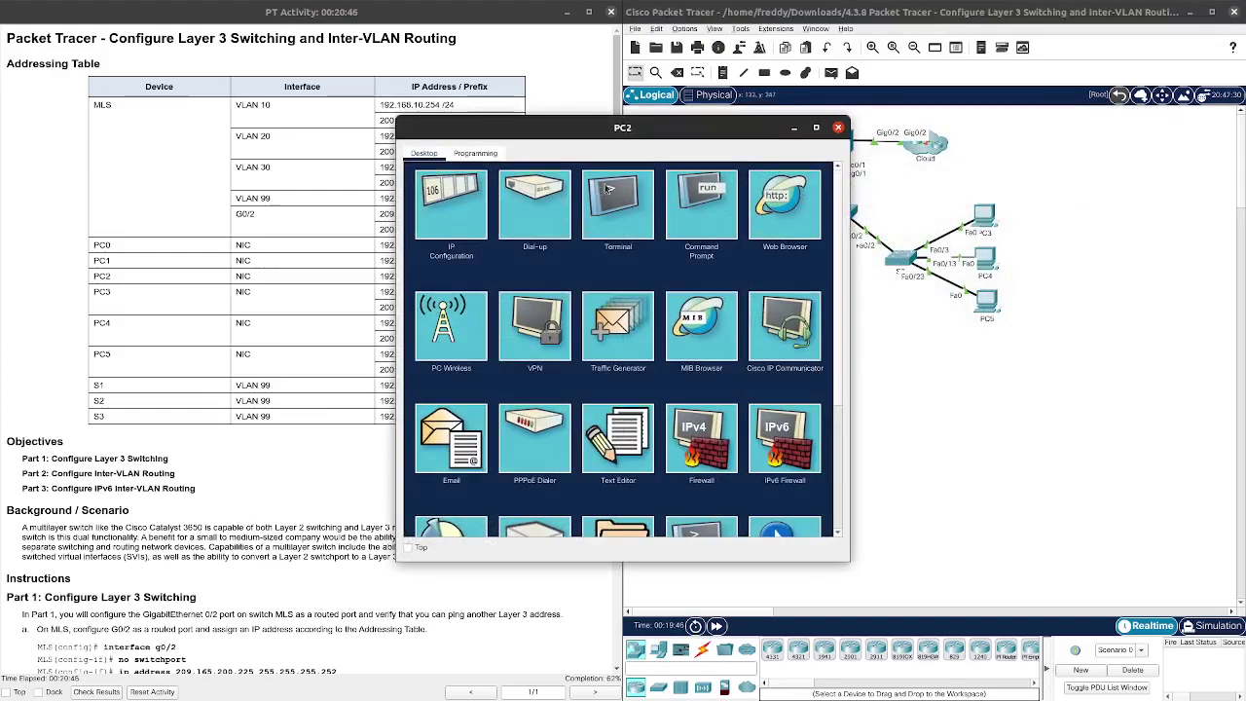
{"action": "left_click", "coordinate": [701, 204]}
{"action": "left_click_drag", "start_coordinate": [763, 128], "coordinate": [950, 70]}
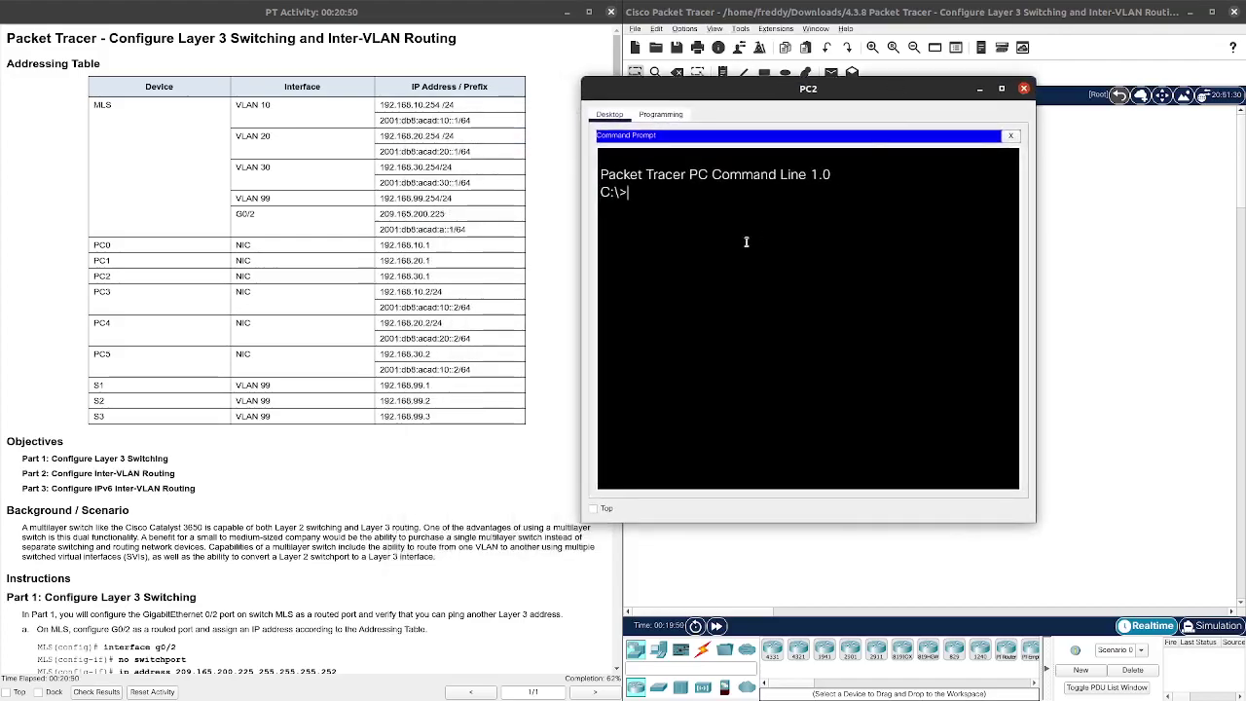
{"action": "left_click_drag", "start_coordinate": [766, 94], "coordinate": [834, 111]}
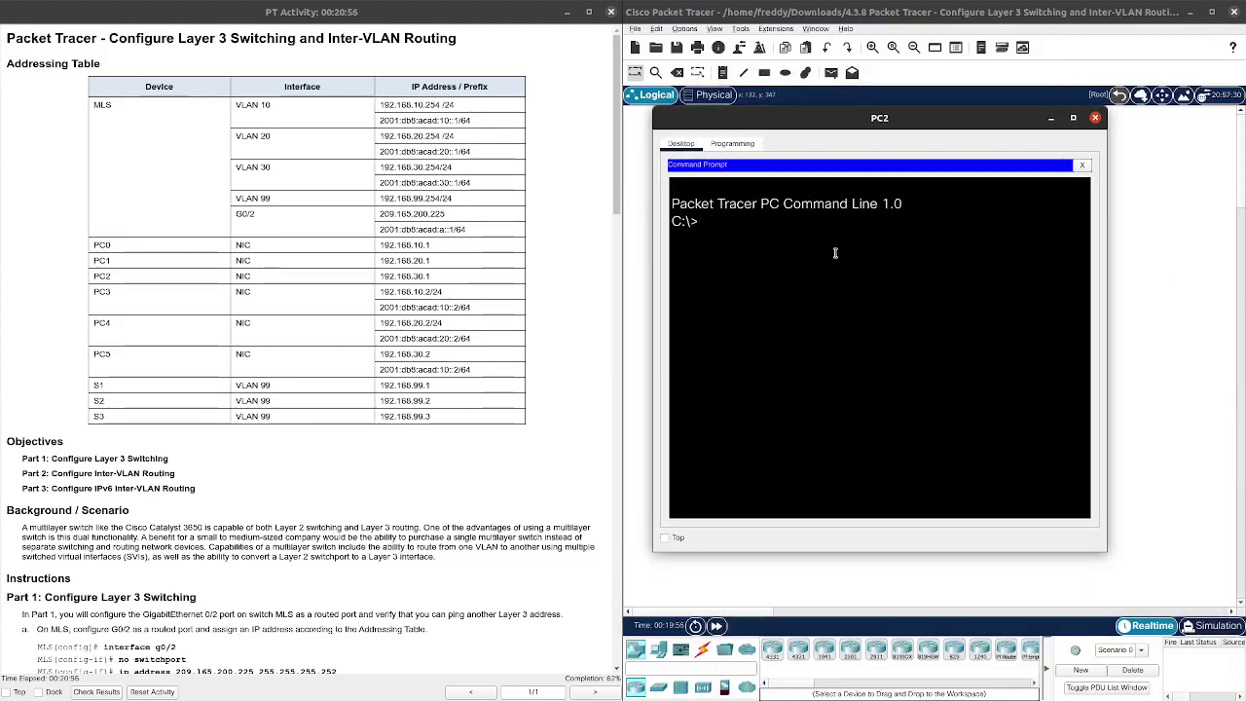
{"action": "type", "text": "ping 192.168"}
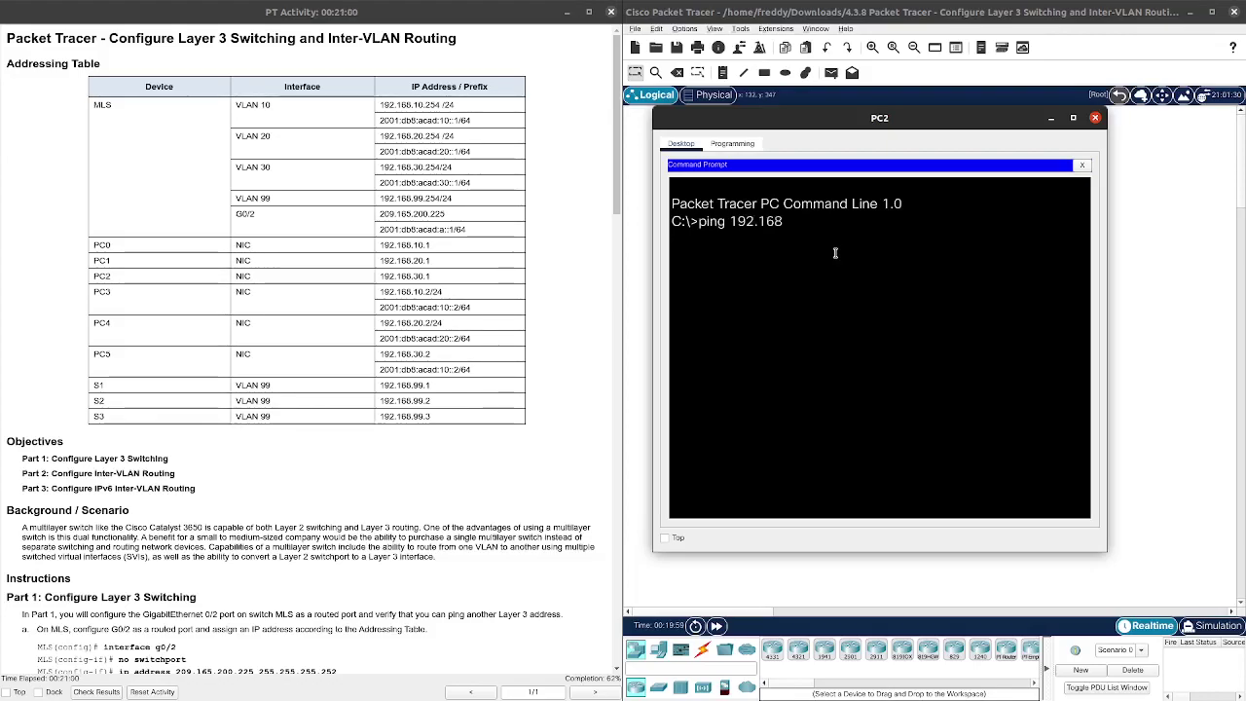
{"action": "type", "text": ".30.2"}
{"action": "key", "text": "Return"}
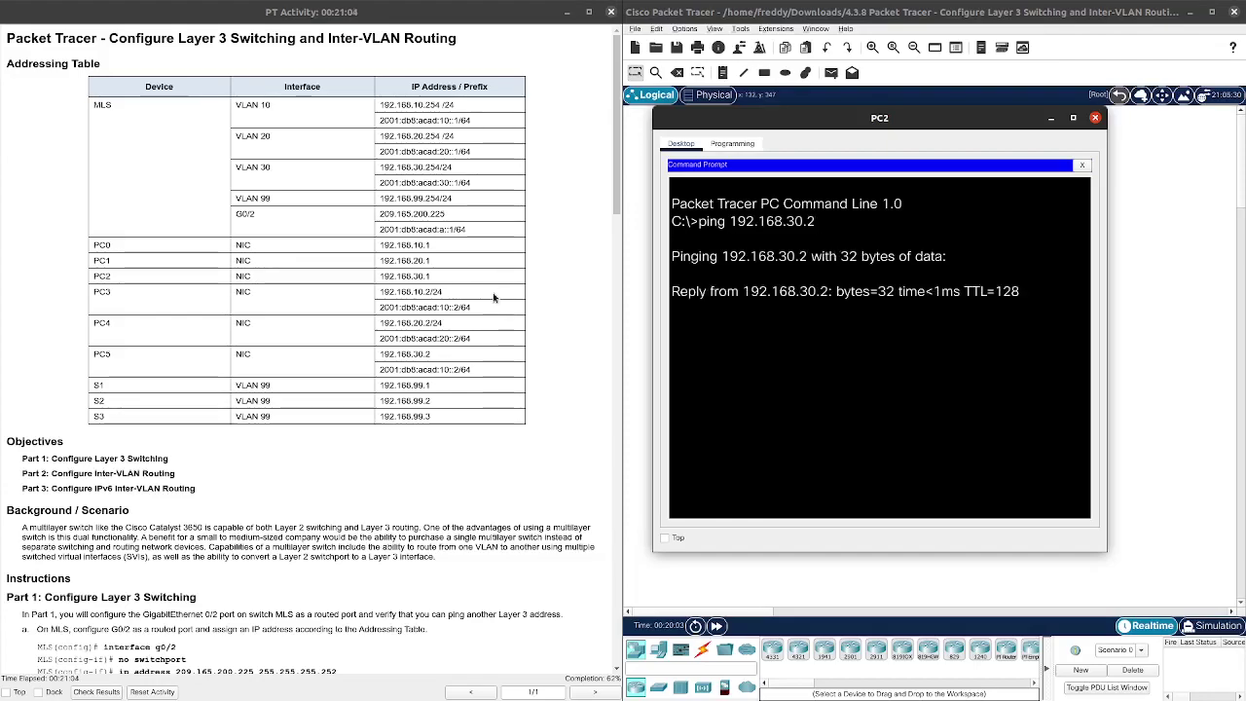
{"action": "scroll", "coordinate": [352, 449], "scroll_direction": "down", "scroll_amount": 15}
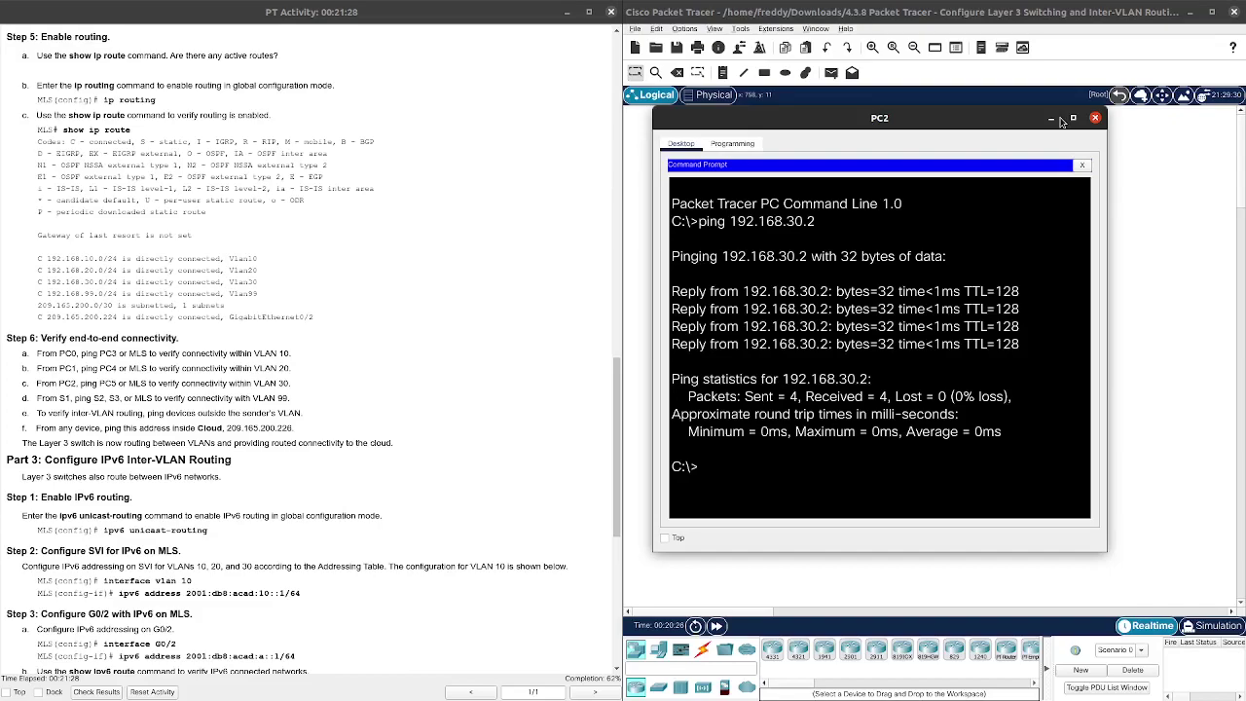
{"action": "left_click", "coordinate": [1052, 119]}
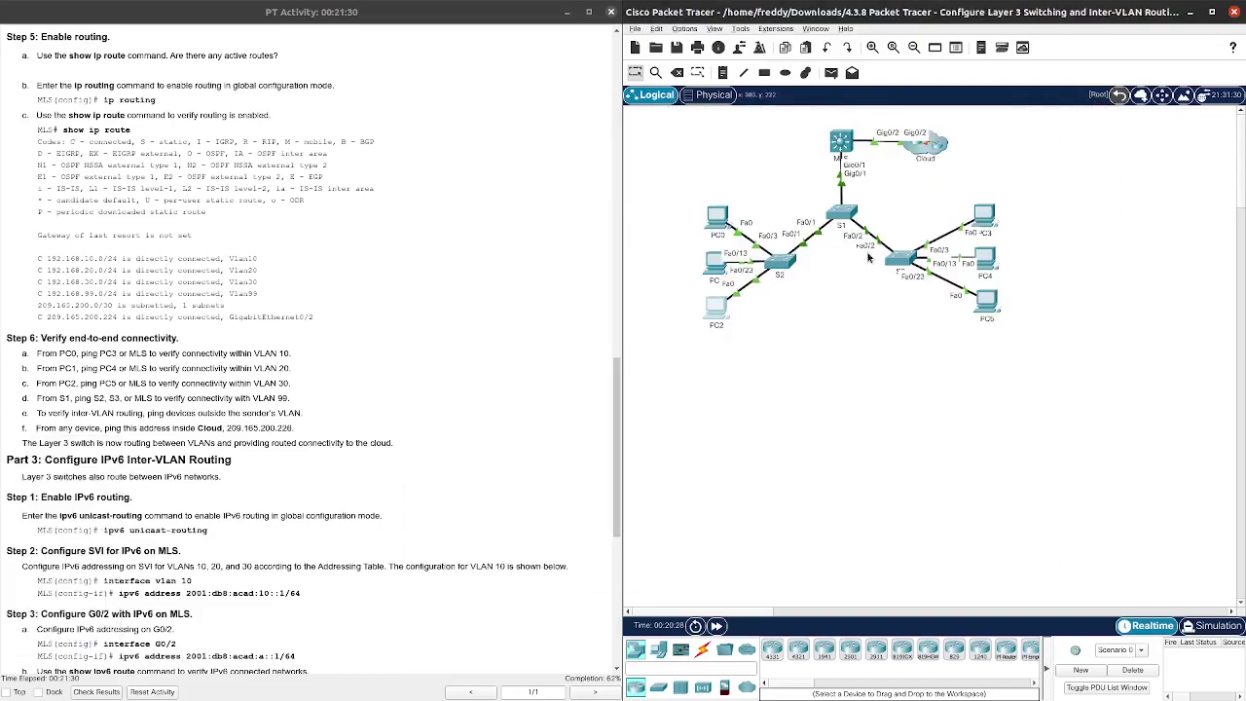
- In S1's CLI, run do ping 192.168.99.2
{"action": "left_click", "coordinate": [842, 213]}
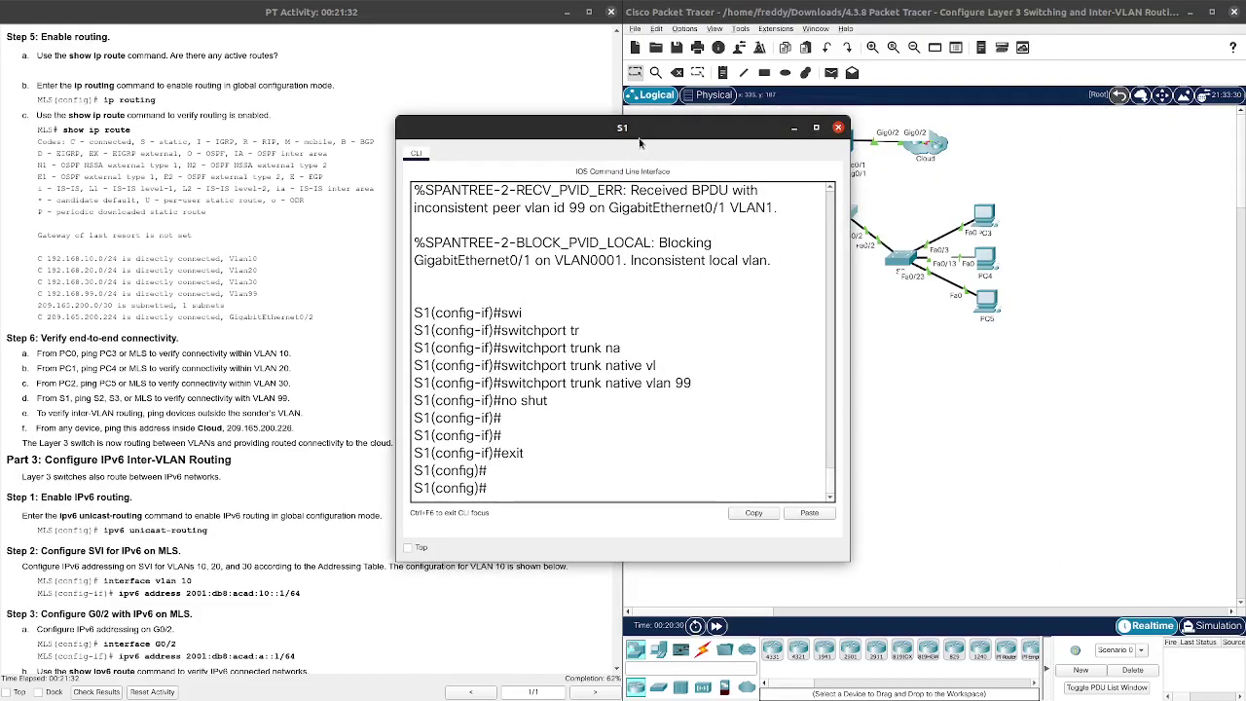
{"action": "left_click_drag", "start_coordinate": [655, 141], "coordinate": [939, 139]}
{"action": "scroll", "coordinate": [356, 340], "scroll_direction": "up", "scroll_amount": 15}
{"action": "scroll", "coordinate": [357, 340], "scroll_direction": "up", "scroll_amount": 3}
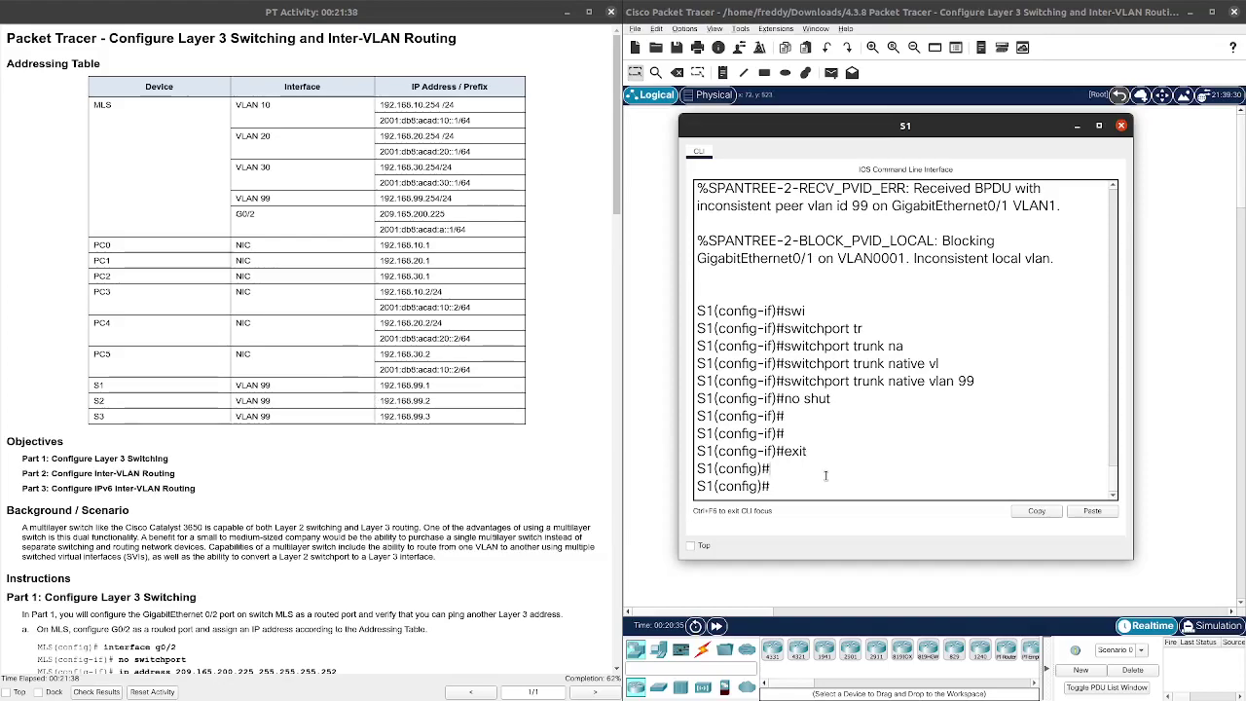
{"action": "type", "text": "ping"}
{"action": "key", "text": "BackSpace"}
{"action": "key", "text": "BackSpace"}
{"action": "key", "text": "BackSpace"}
{"action": "key", "text": "BackSpace"}
{"action": "type", "text": "do ping "}
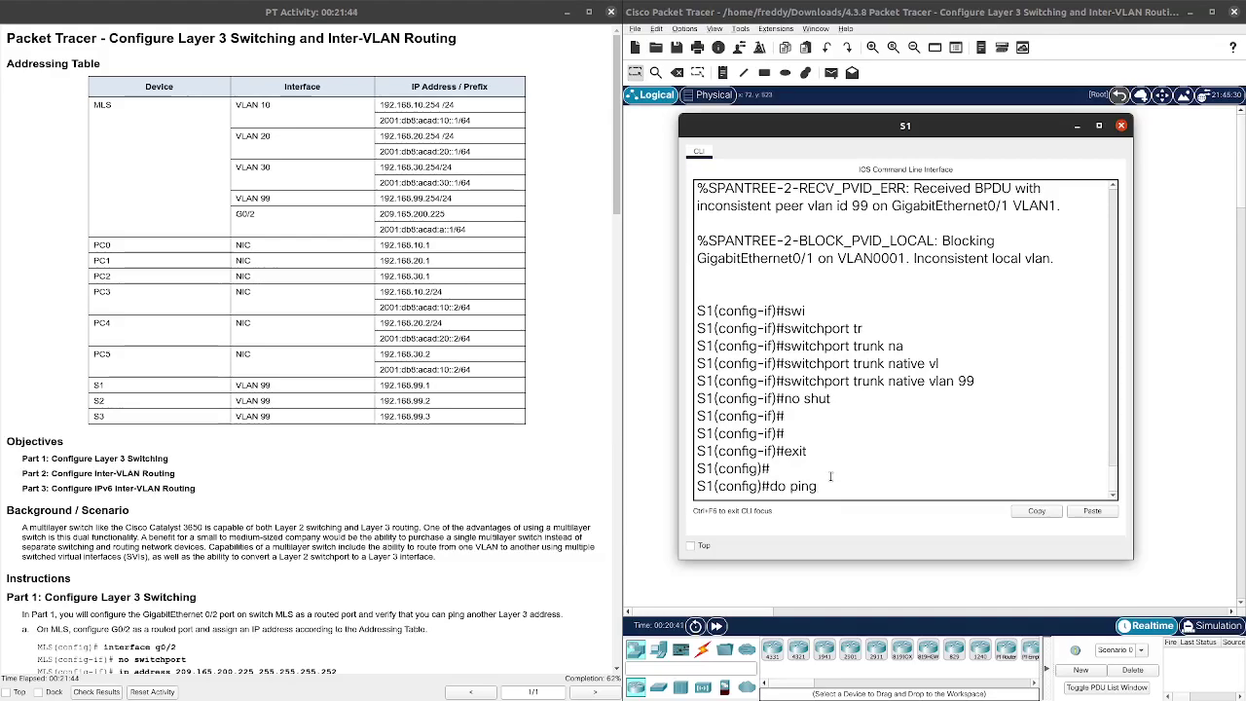
{"action": "type", "text": "192."}
{"action": "key", "text": "BackSpace"}
{"action": "key", "text": "BackSpace"}
{"action": "key", "text": "BackSpace"}
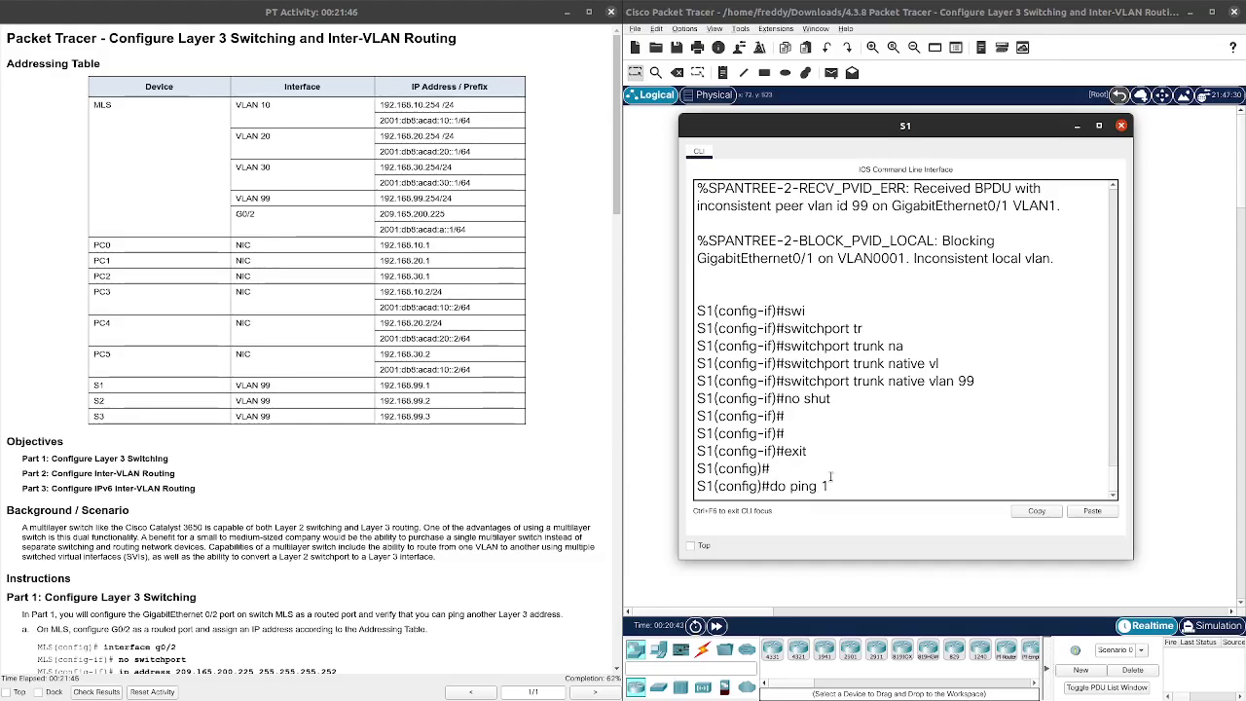
{"action": "type", "text": "92.168.99.2"}
{"action": "key", "text": "Return"}
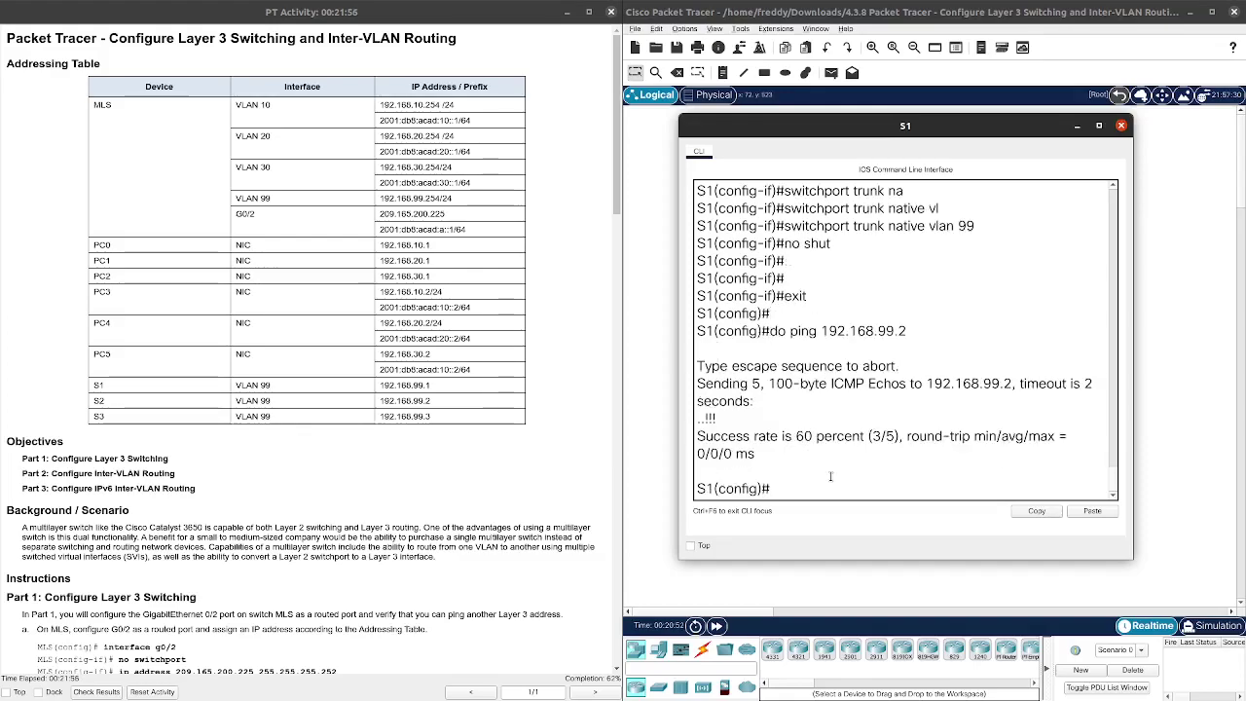
- From S1, ping 192.168.99.3 and the MLS at 192.168.99.254
{"action": "key", "text": "Up"}
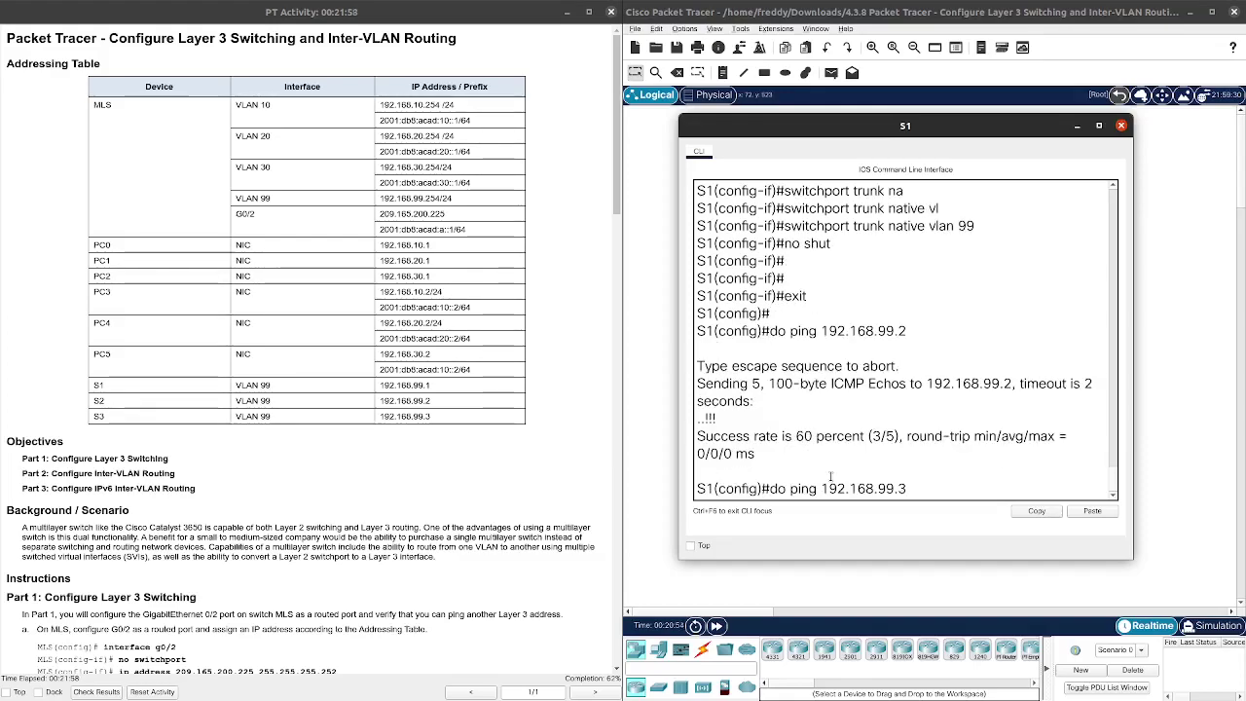
{"action": "key", "text": "Return"}
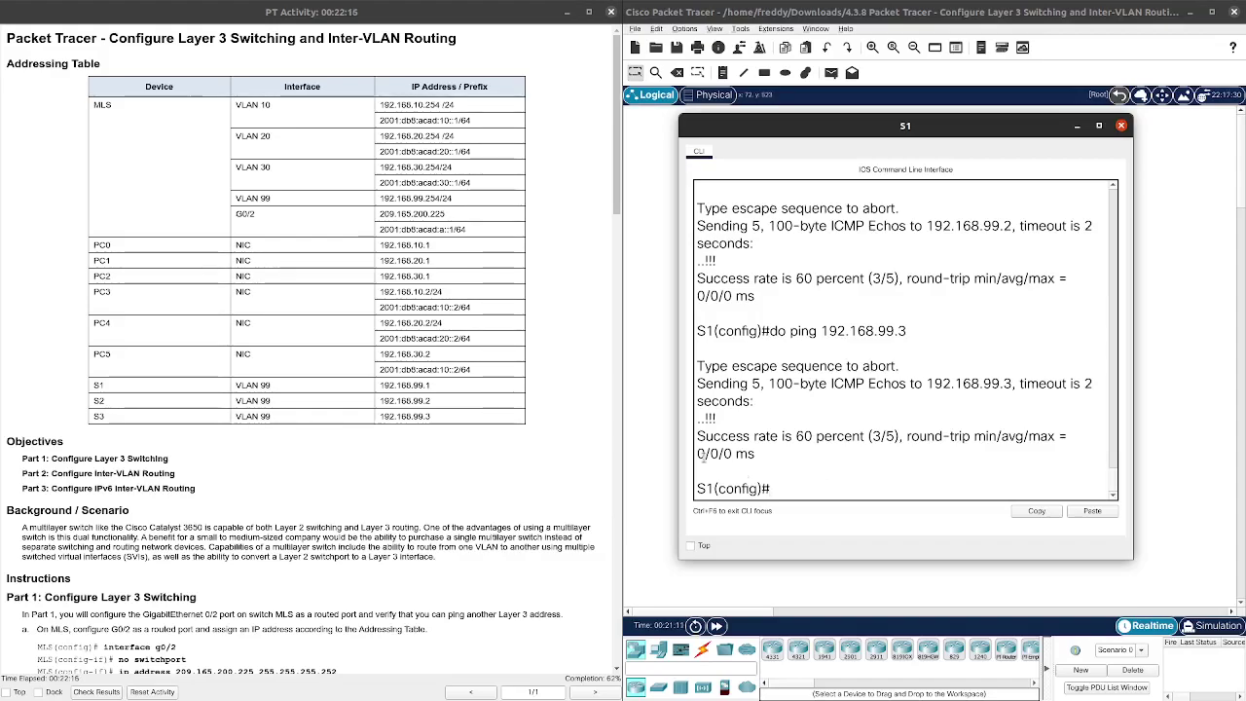
{"action": "scroll", "coordinate": [500, 380], "scroll_direction": "down", "scroll_amount": 10}
{"action": "scroll", "coordinate": [498, 390], "scroll_direction": "down", "scroll_amount": 8}
{"action": "scroll", "coordinate": [498, 395], "scroll_direction": "up", "scroll_amount": 18}
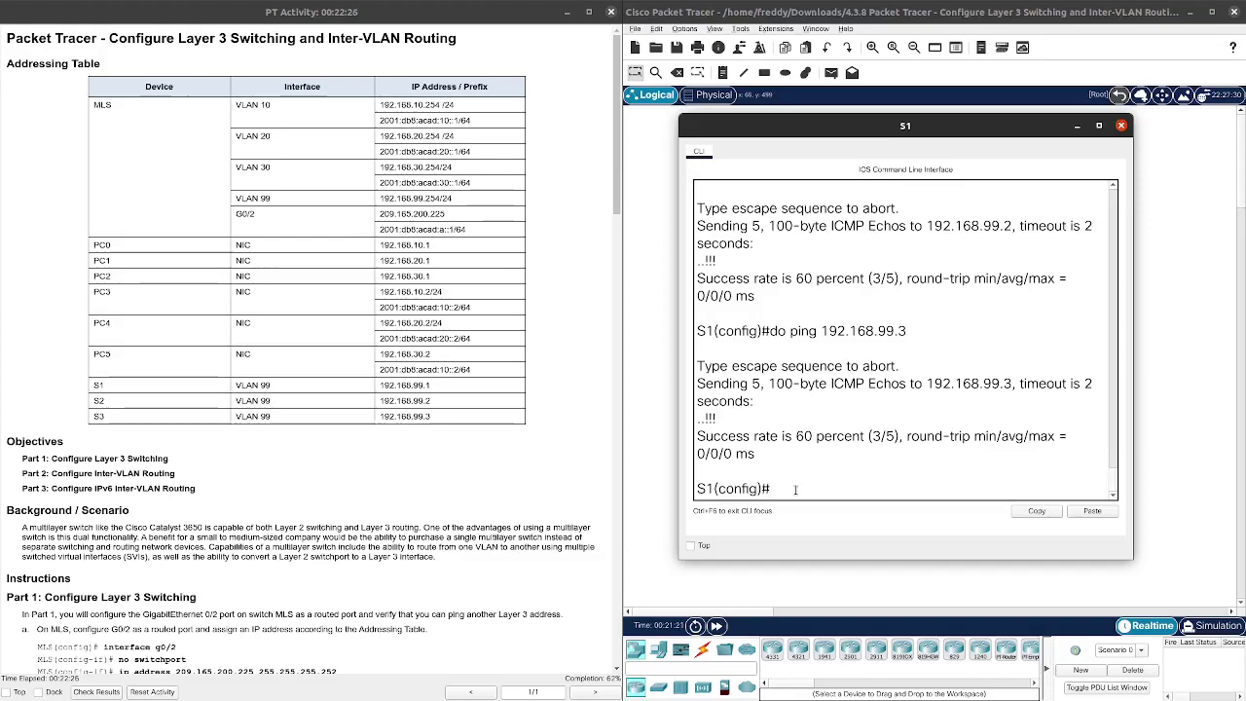
{"action": "key", "text": "Up"}
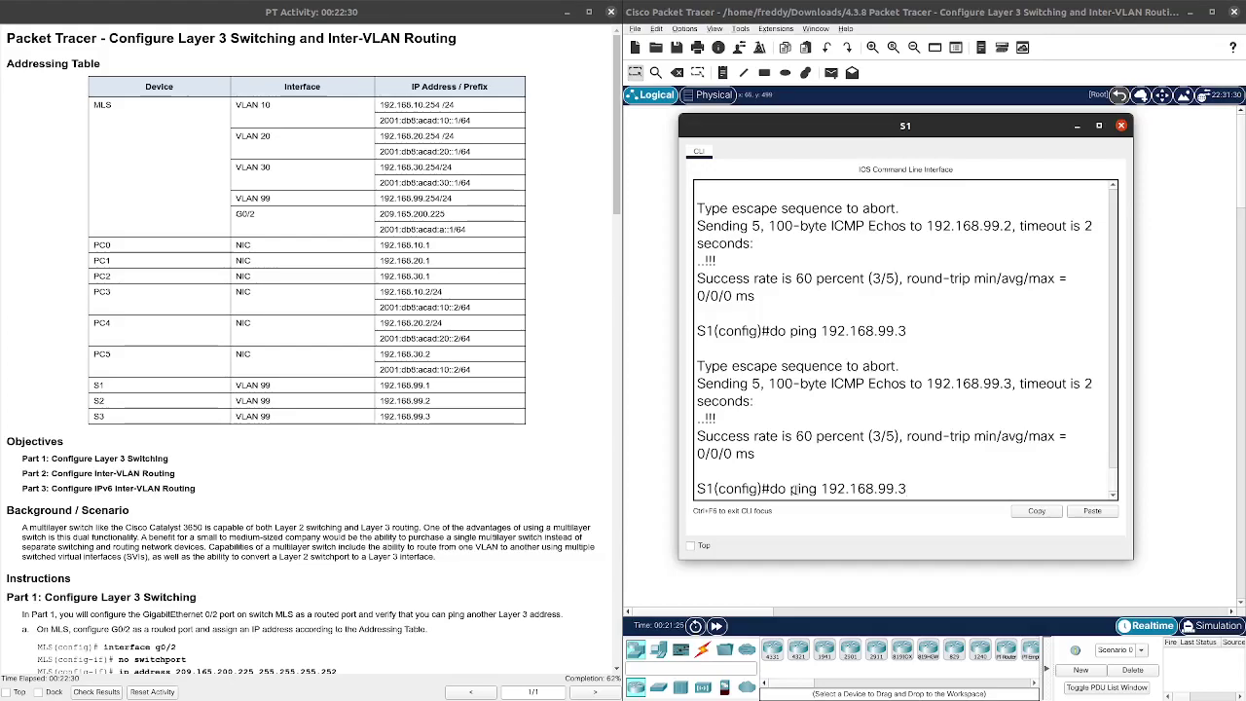
{"action": "key", "text": "BackSpace"}
{"action": "type", "text": "254"}
{"action": "key", "text": "Return"}
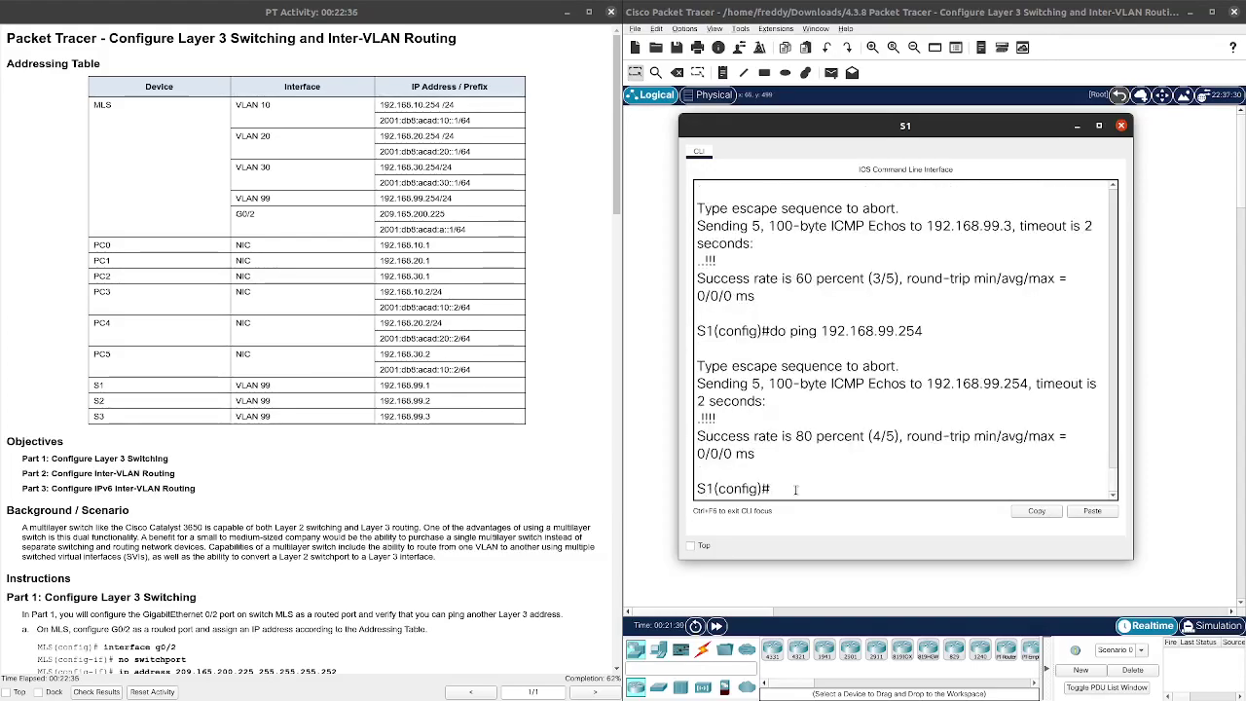
{"action": "scroll", "coordinate": [384, 436], "scroll_direction": "down", "scroll_amount": 15}
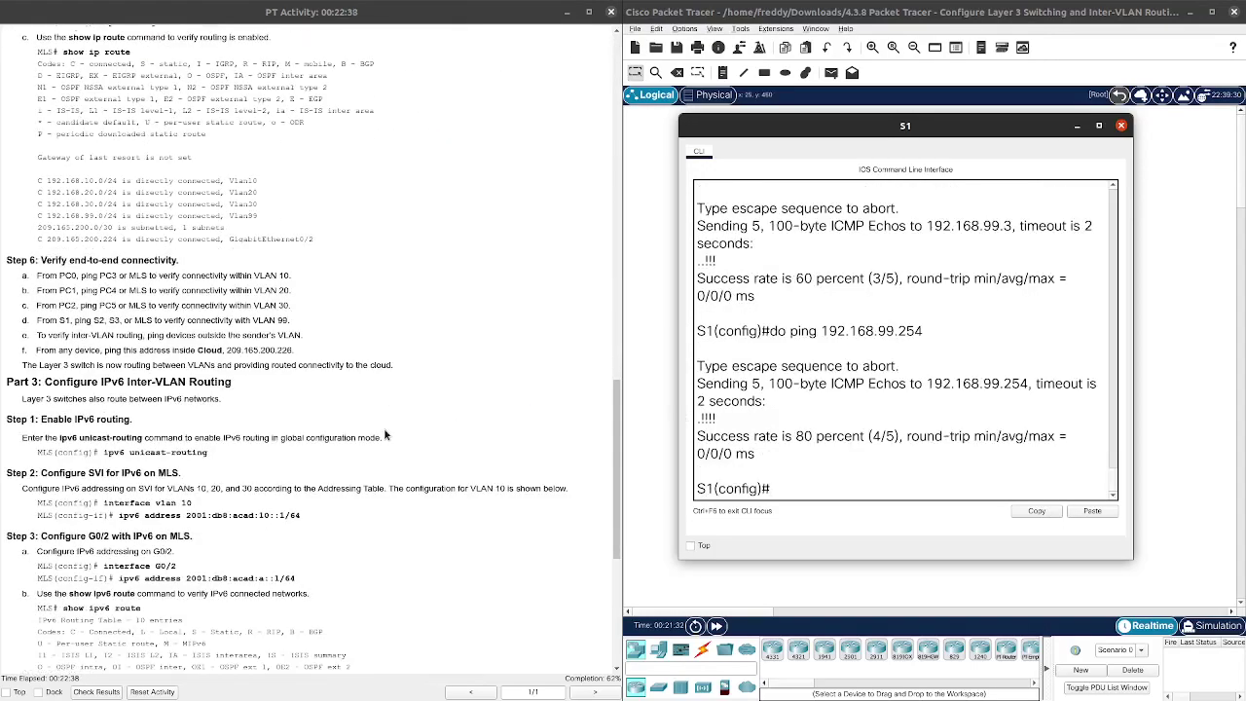
{"action": "scroll", "coordinate": [384, 436], "scroll_direction": "down", "scroll_amount": 5}
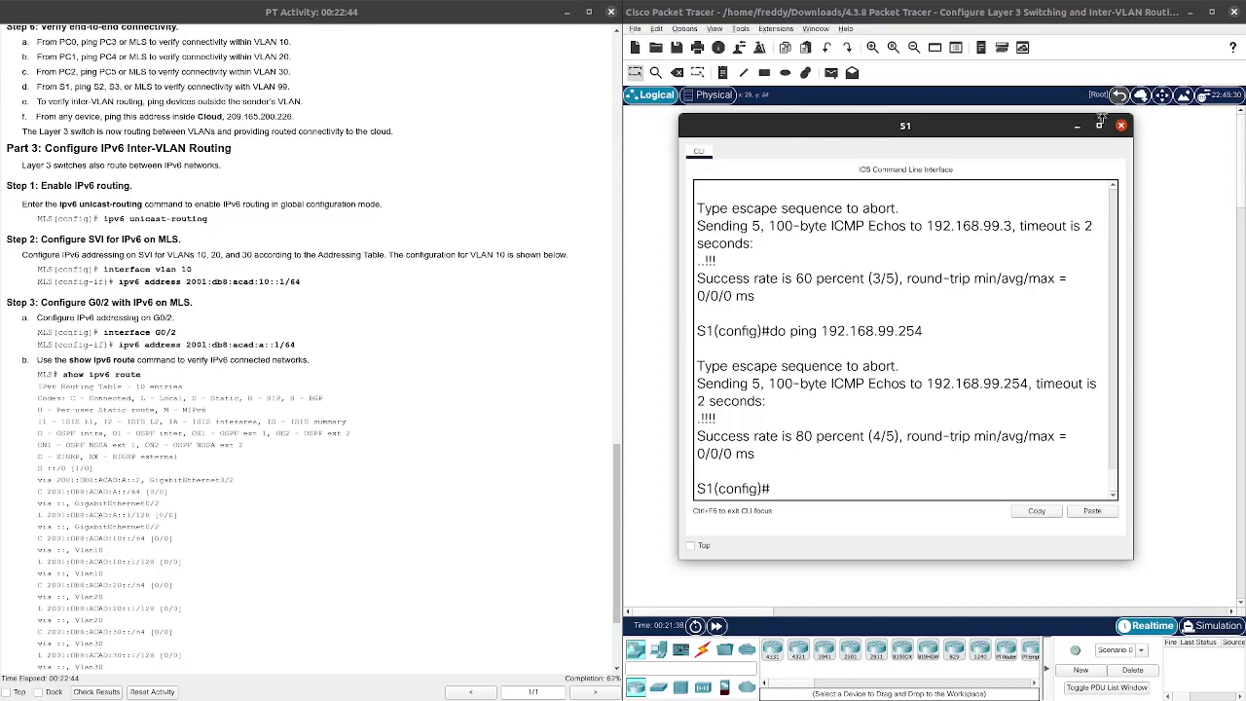
- From PC0's Command Prompt, ping 192.168.20.2 and stop it after the replies
{"action": "left_click", "coordinate": [1121, 126]}
{"action": "left_click", "coordinate": [720, 219]}
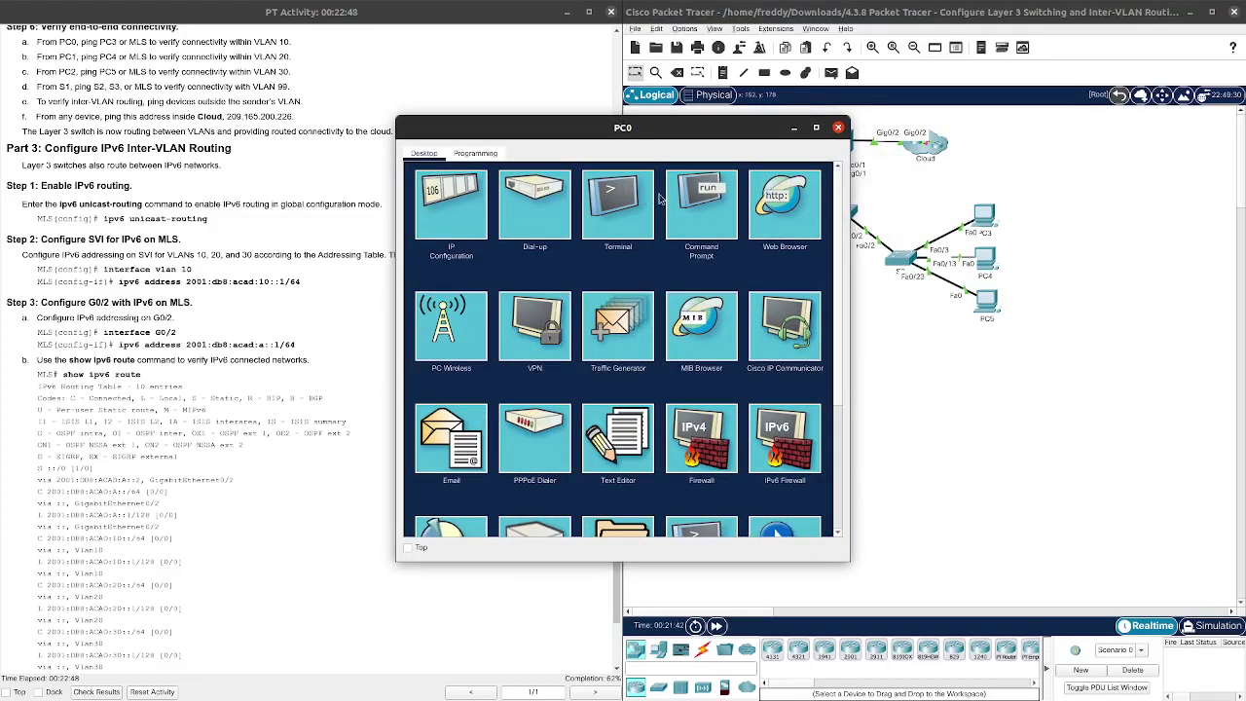
{"action": "left_click", "coordinate": [703, 195]}
{"action": "left_click_drag", "start_coordinate": [706, 130], "coordinate": [956, 95]}
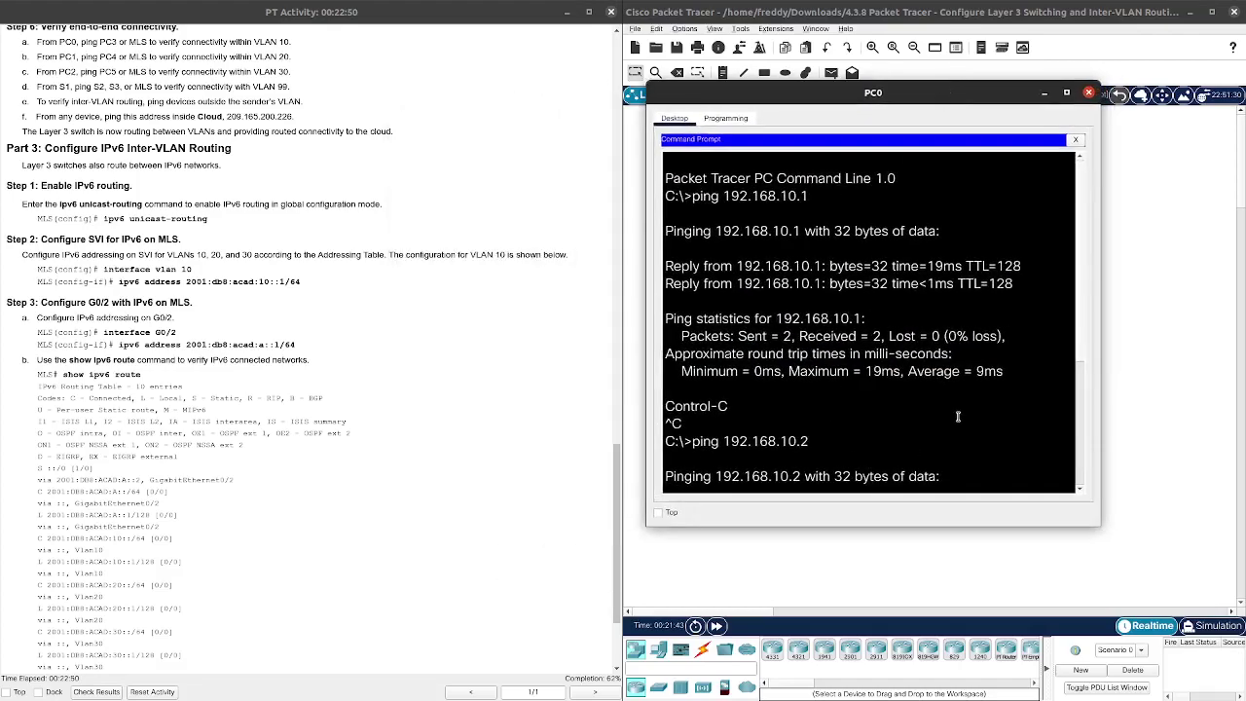
{"action": "key", "text": "Up"}
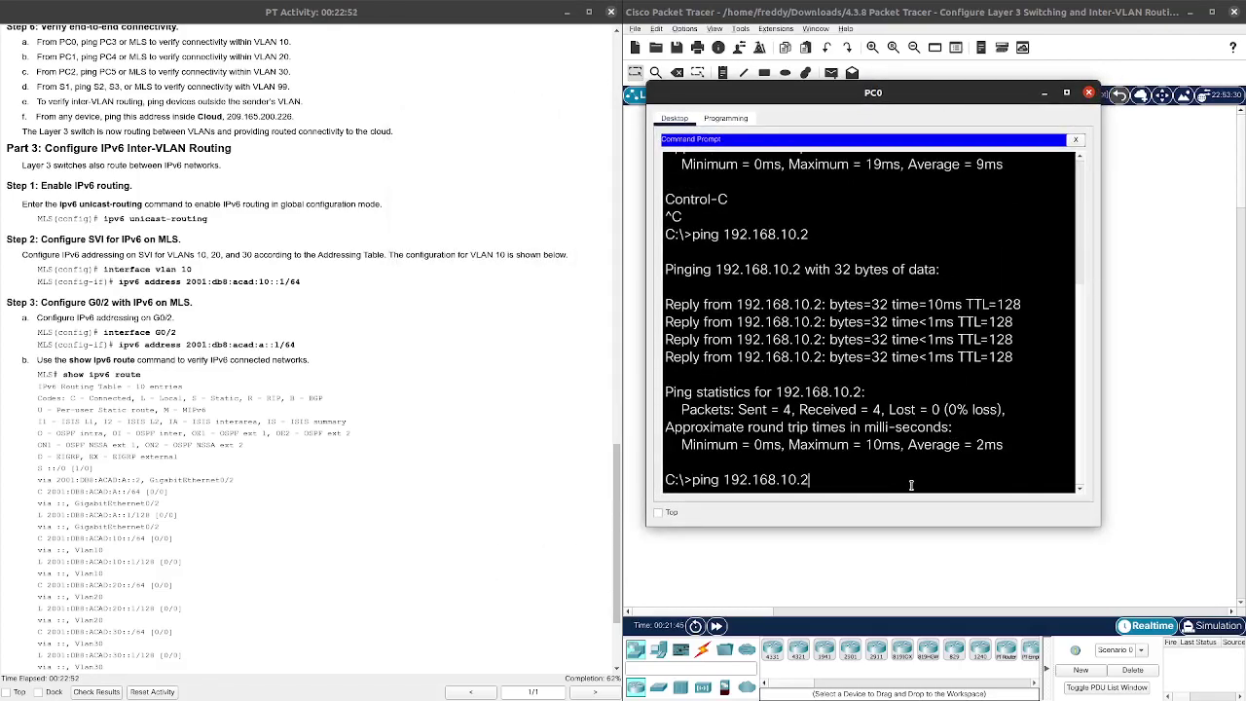
{"action": "key", "text": "BackSpace"}
{"action": "type", "text": "2"}
{"action": "key", "text": "Return"}
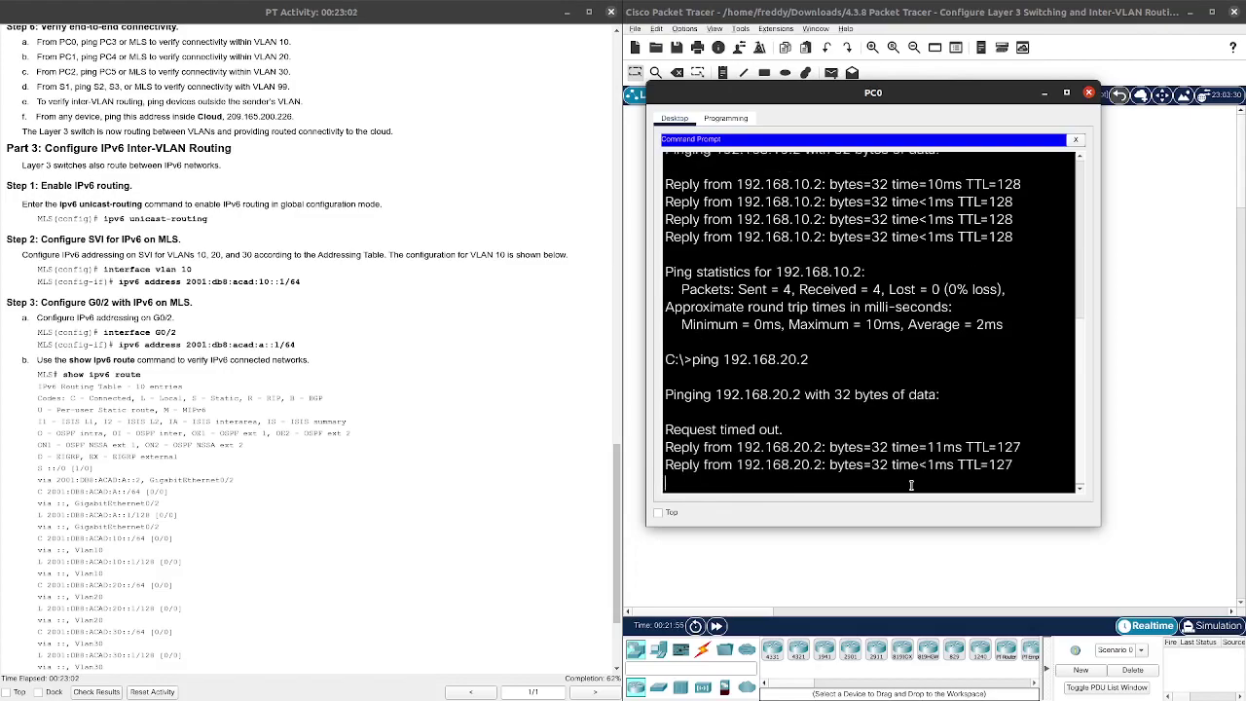
{"action": "key", "text": "ctrl+c"}
- Ping 192.168.30.2 from PC0, stop after replies, and move the window aside
{"action": "key", "text": "Up"}
{"action": "key", "text": "BackSpace"}
{"action": "key", "text": "BackSpace"}
{"action": "type", "text": "30"}
{"action": "key", "text": "Return"}
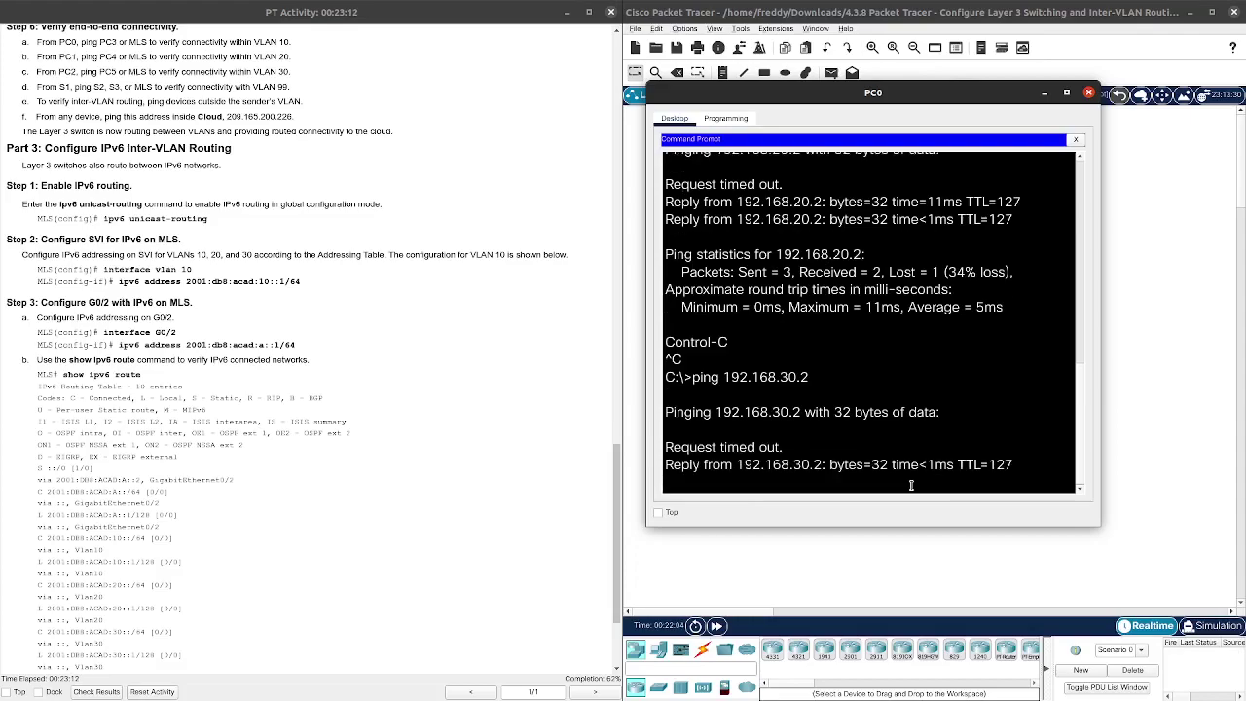
{"action": "key", "text": "ctrl+c"}
{"action": "scroll", "coordinate": [222, 481], "scroll_direction": "down", "scroll_amount": 5}
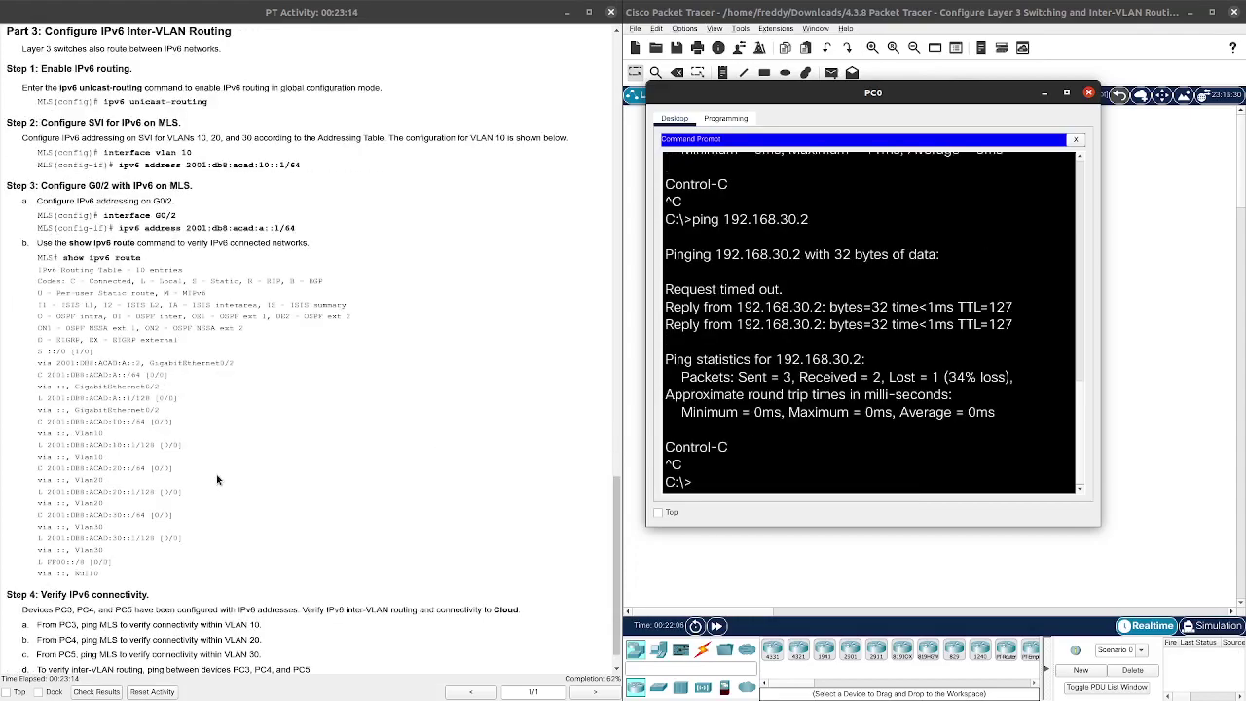
{"action": "scroll", "coordinate": [229, 477], "scroll_direction": "up", "scroll_amount": 4}
{"action": "scroll", "coordinate": [229, 477], "scroll_direction": "up", "scroll_amount": 2}
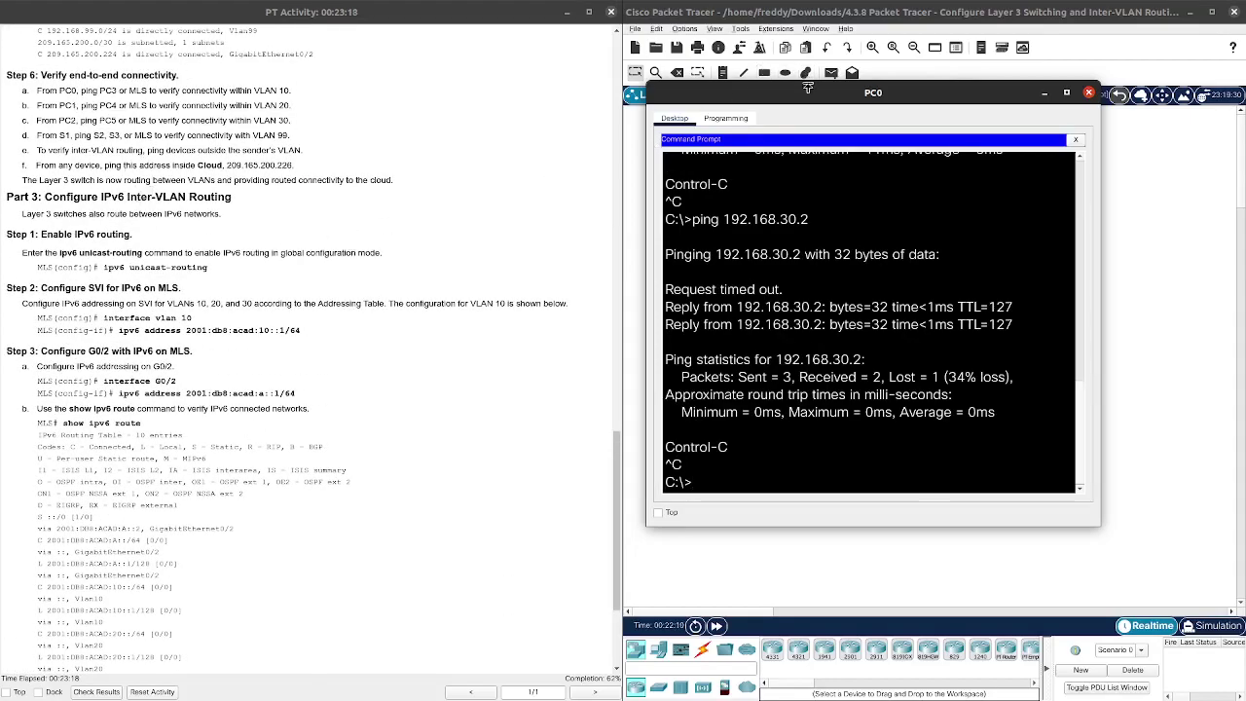
{"action": "left_click_drag", "start_coordinate": [803, 87], "coordinate": [831, 167]}
{"action": "scroll", "coordinate": [402, 362], "scroll_direction": "up", "scroll_amount": 15}
- From PC0, ping the Cloud at 209.165.200.226 and stop after two replies
{"action": "scroll", "coordinate": [401, 362], "scroll_direction": "up", "scroll_amount": 3}
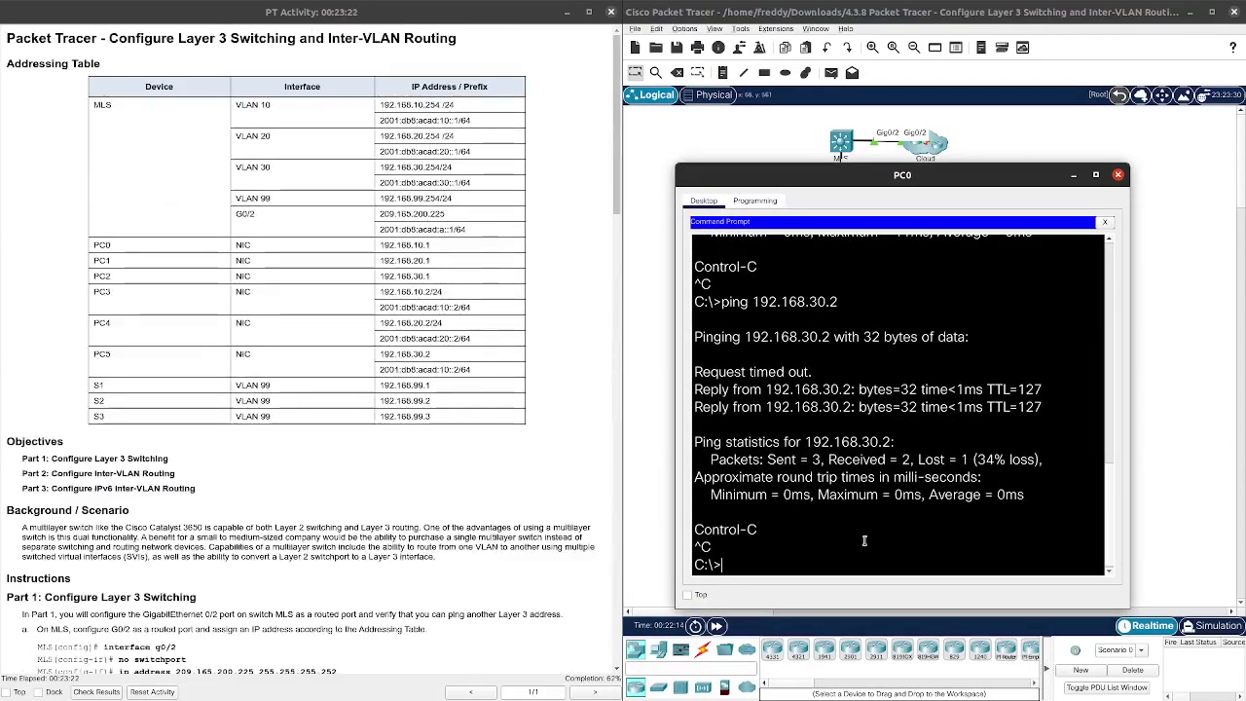
{"action": "key", "text": "Up"}
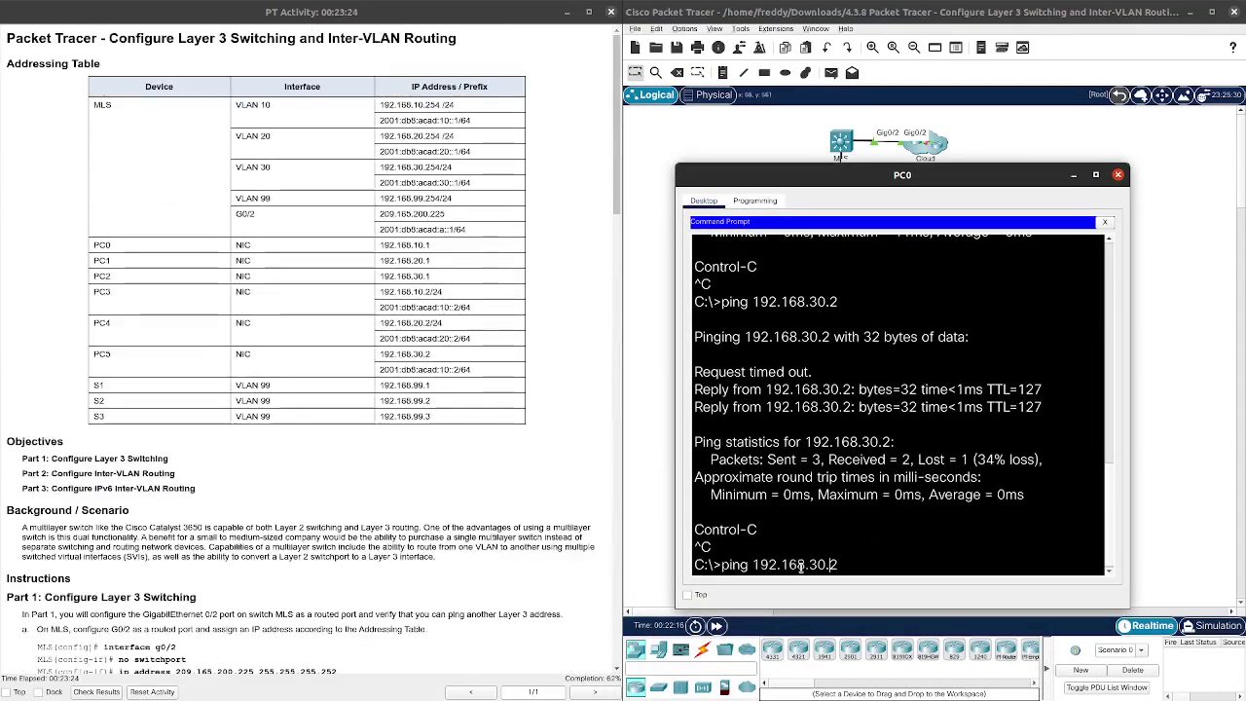
{"action": "key", "text": "BackSpace"}
{"action": "key", "text": "BackSpace"}
{"action": "key", "text": "BackSpace"}
{"action": "key", "text": "BackSpace"}
{"action": "key", "text": "BackSpace"}
{"action": "key", "text": "BackSpace"}
{"action": "key", "text": "BackSpace"}
{"action": "key", "text": "BackSpace"}
{"action": "key", "text": "BackSpace"}
{"action": "key", "text": "BackSpace"}
{"action": "key", "text": "BackSpace"}
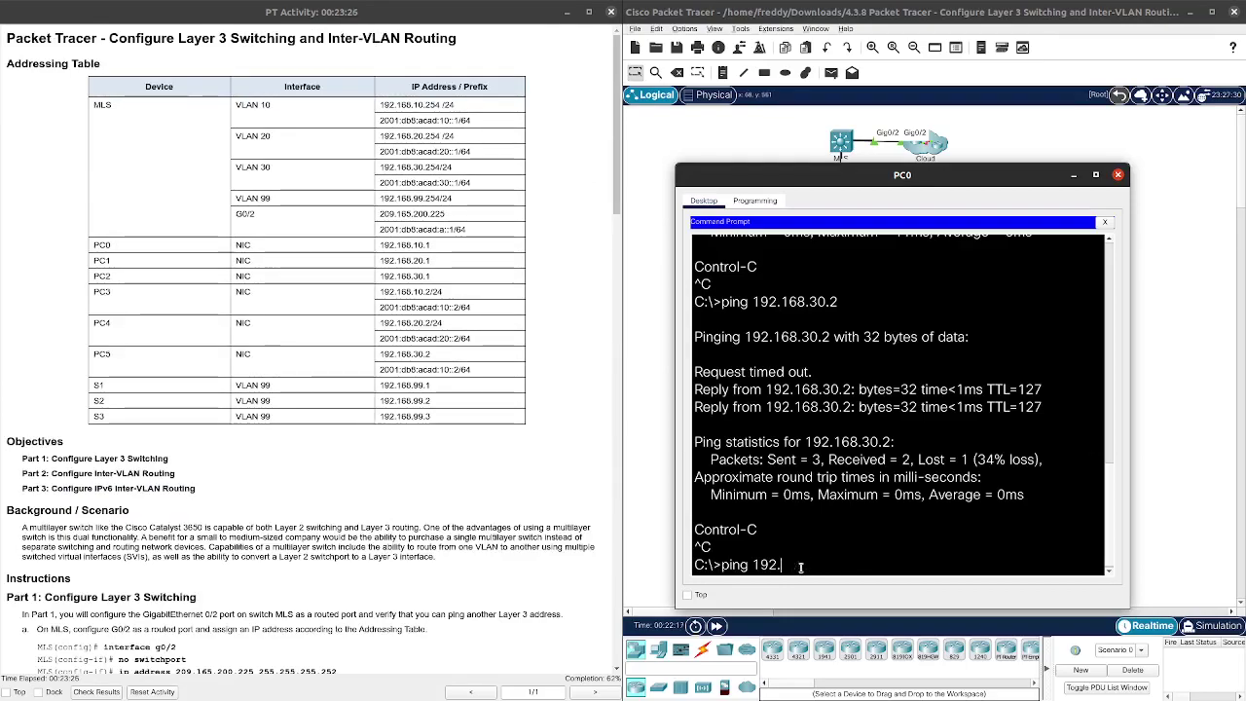
{"action": "key", "text": "BackSpace"}
{"action": "key", "text": "BackSpace"}
{"action": "key", "text": "BackSpace"}
{"action": "key", "text": "BackSpace"}
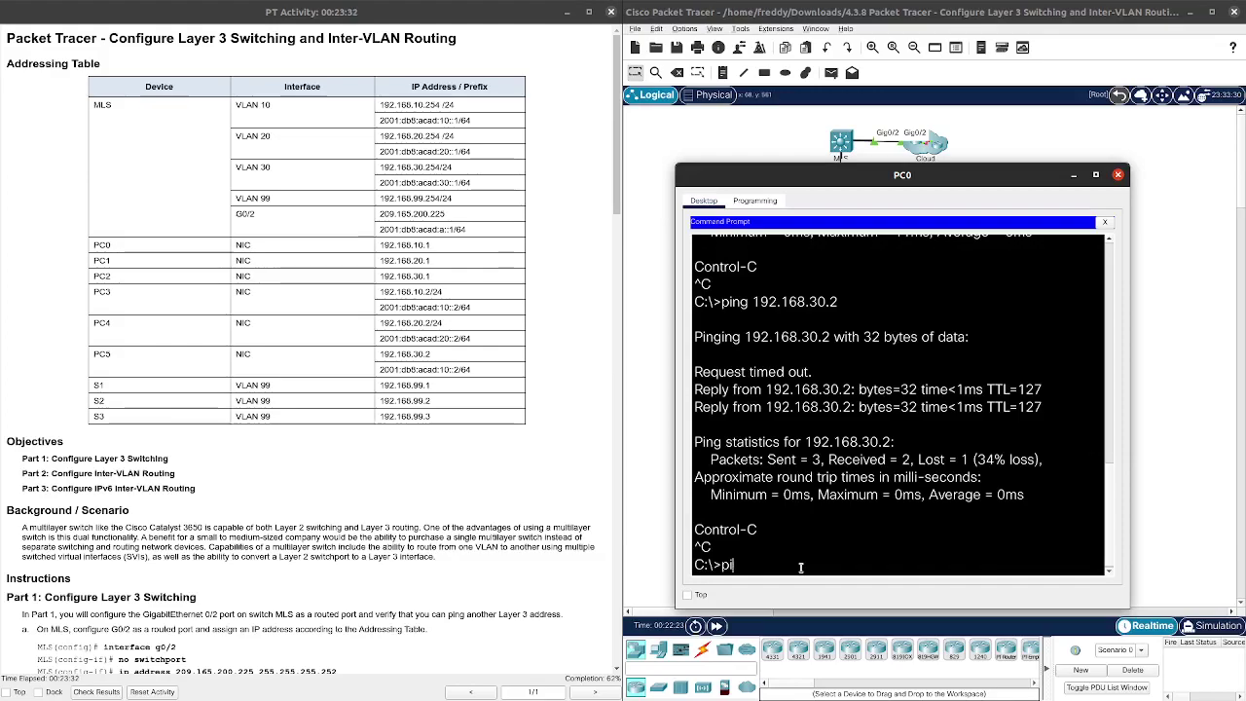
{"action": "type", "text": "ing"}
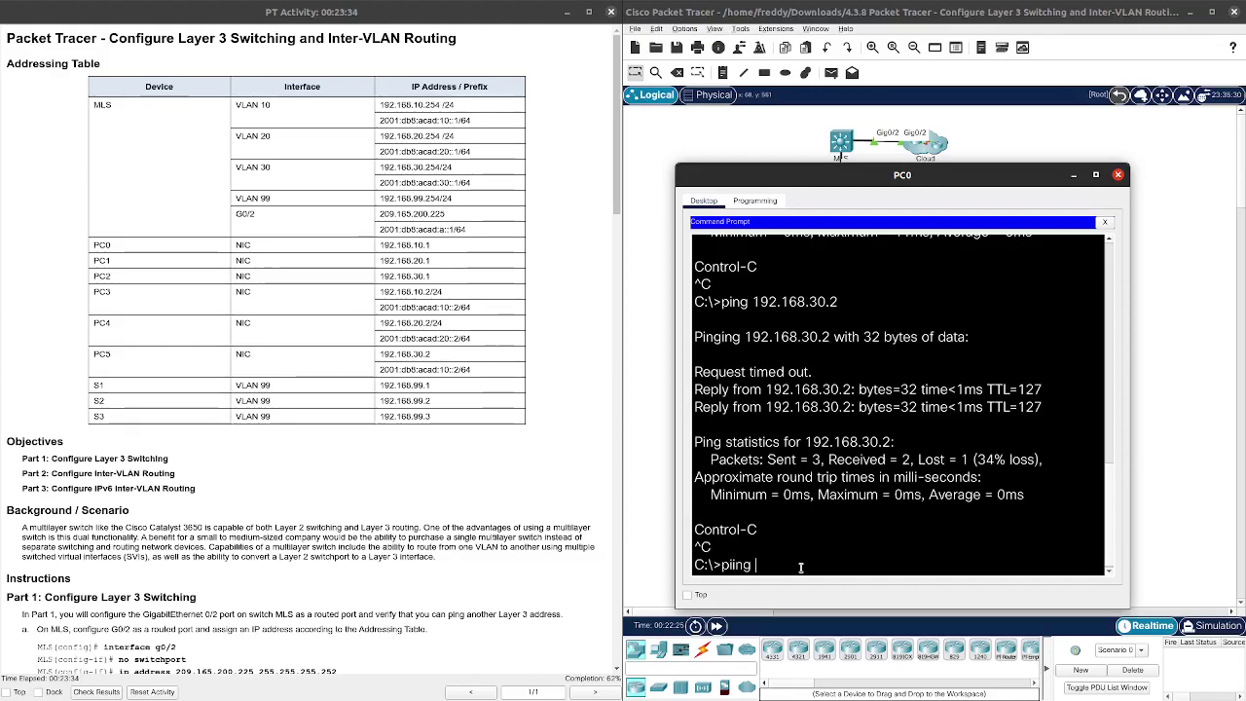
{"action": "key", "text": "BackSpace"}
{"action": "key", "text": "BackSpace"}
{"action": "key", "text": "BackSpace"}
{"action": "key", "text": "BackSpace"}
{"action": "type", "text": "ng "}
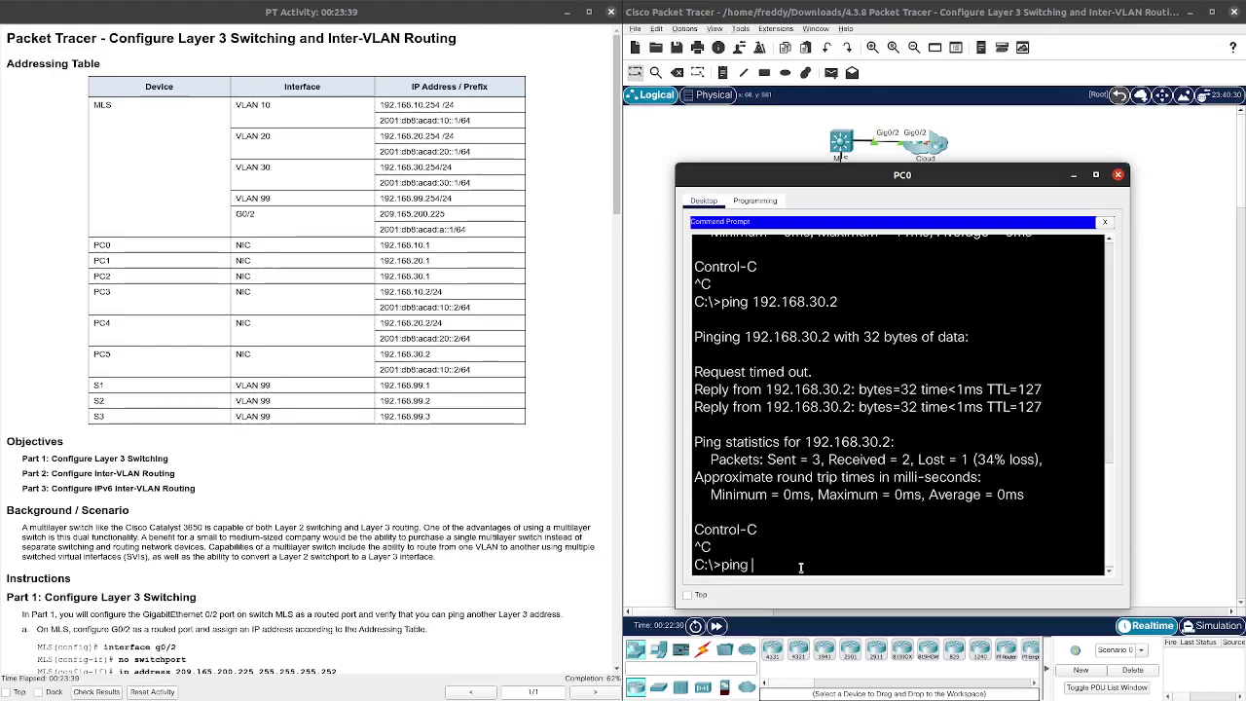
{"action": "type", "text": "20089"}
{"action": "key", "text": "BackSpace"}
{"action": "key", "text": "BackSpace"}
{"action": "key", "text": "BackSpace"}
{"action": "type", "text": "9"}
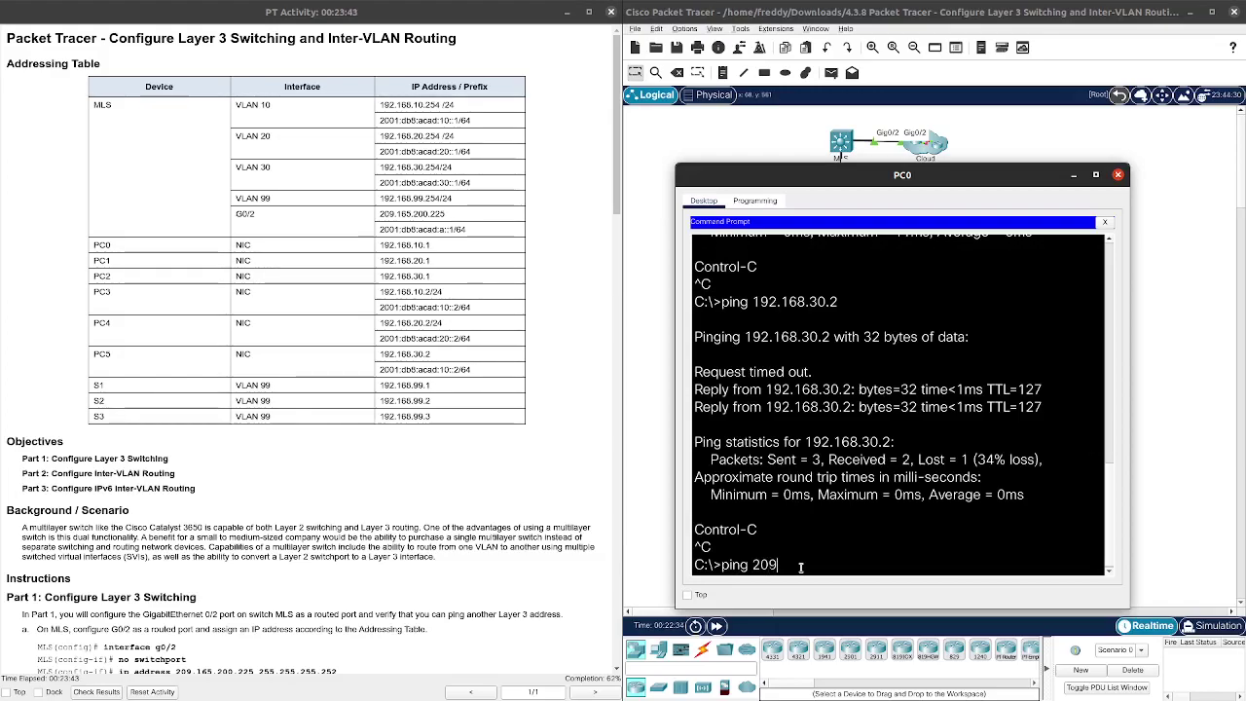
{"action": "type", "text": ".165.200.226"}
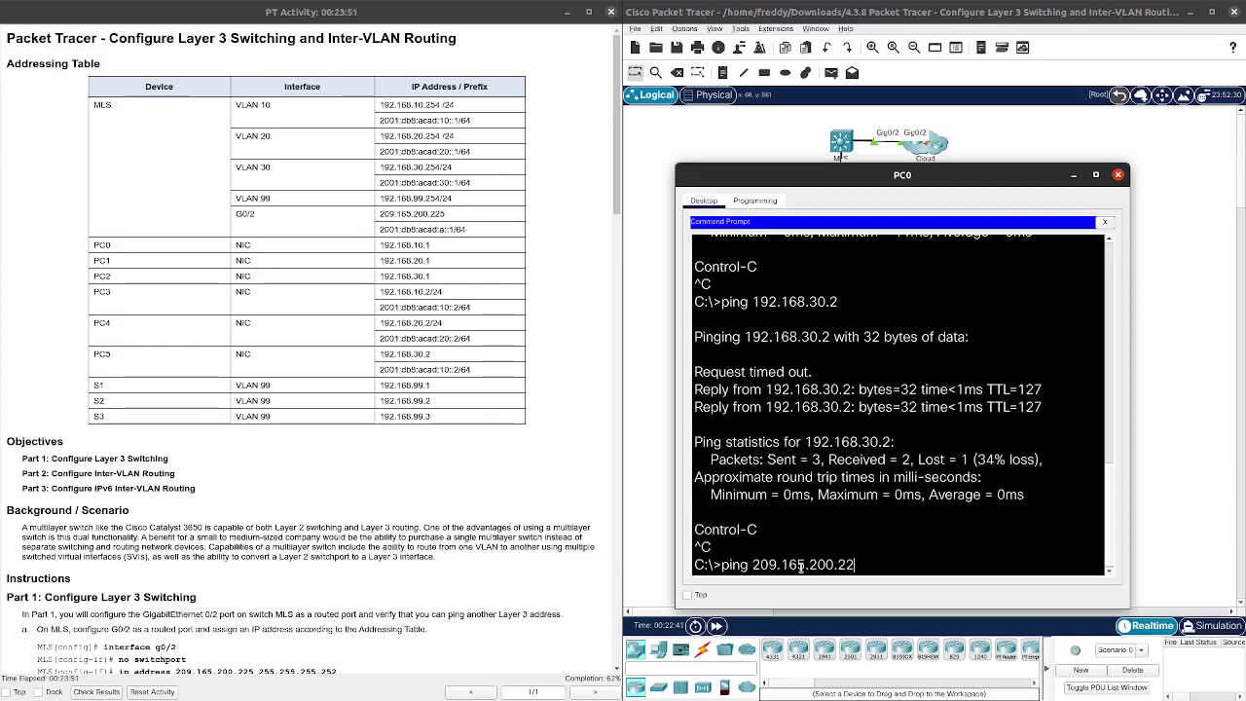
{"action": "key", "text": "Return"}
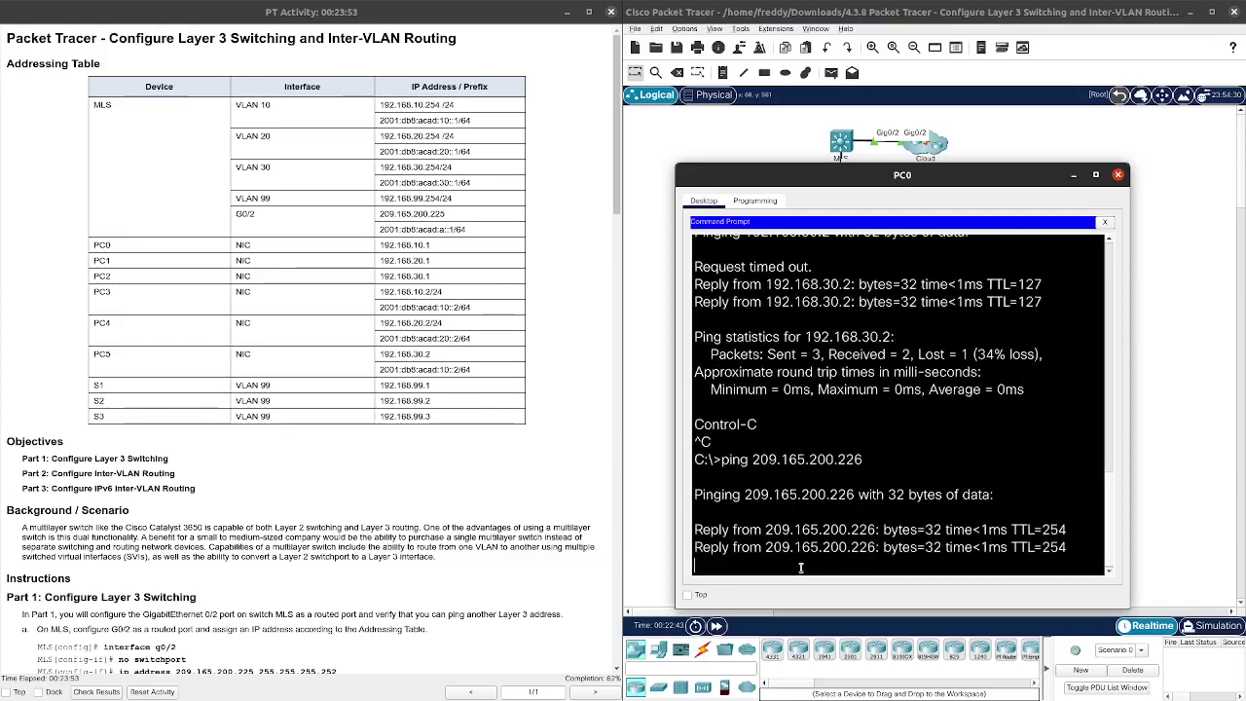
{"action": "key", "text": "ctrl+c"}
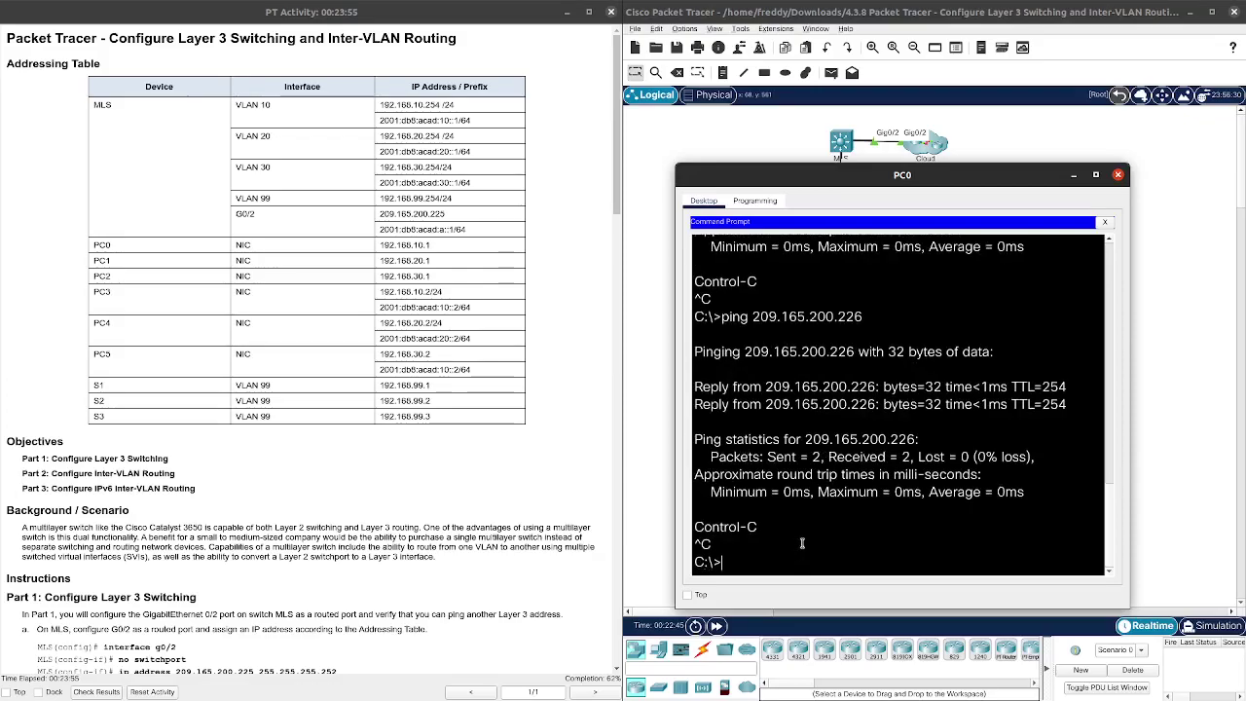
- Close PC0's window and find the ipv6 unicast-routing step in the Part 3 instructions
{"action": "left_click", "coordinate": [1119, 174]}
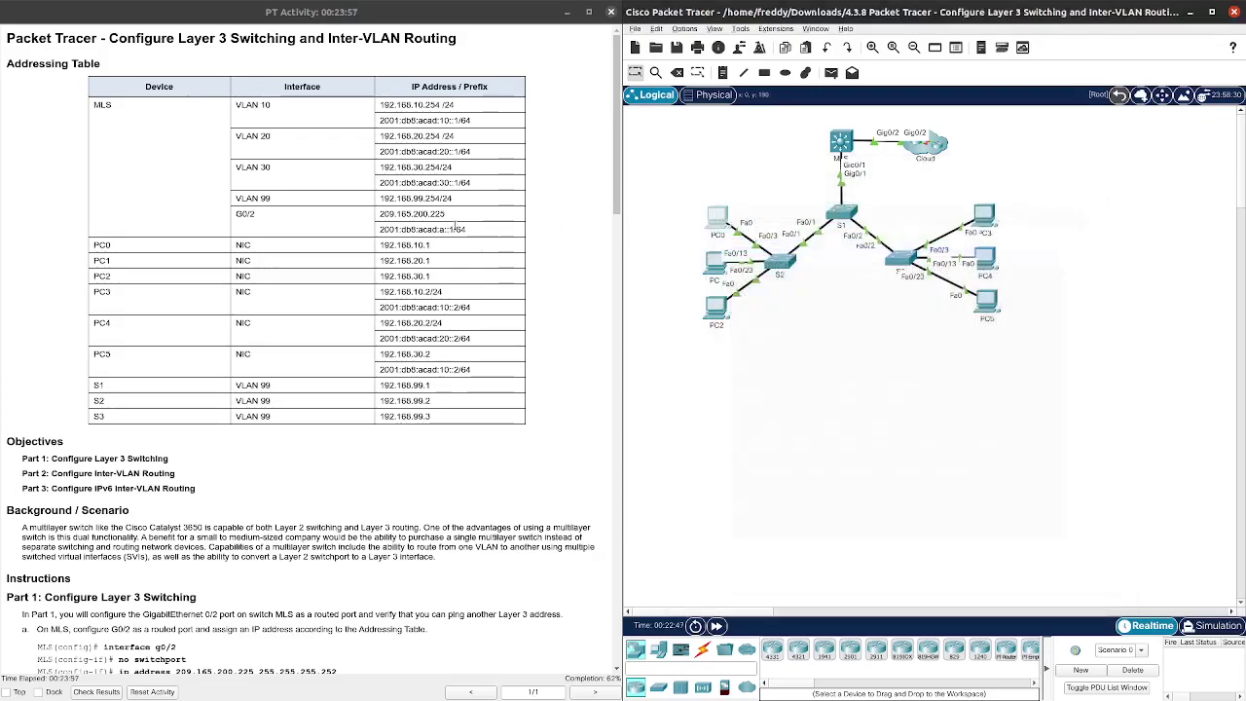
{"action": "scroll", "coordinate": [455, 252], "scroll_direction": "down", "scroll_amount": 15}
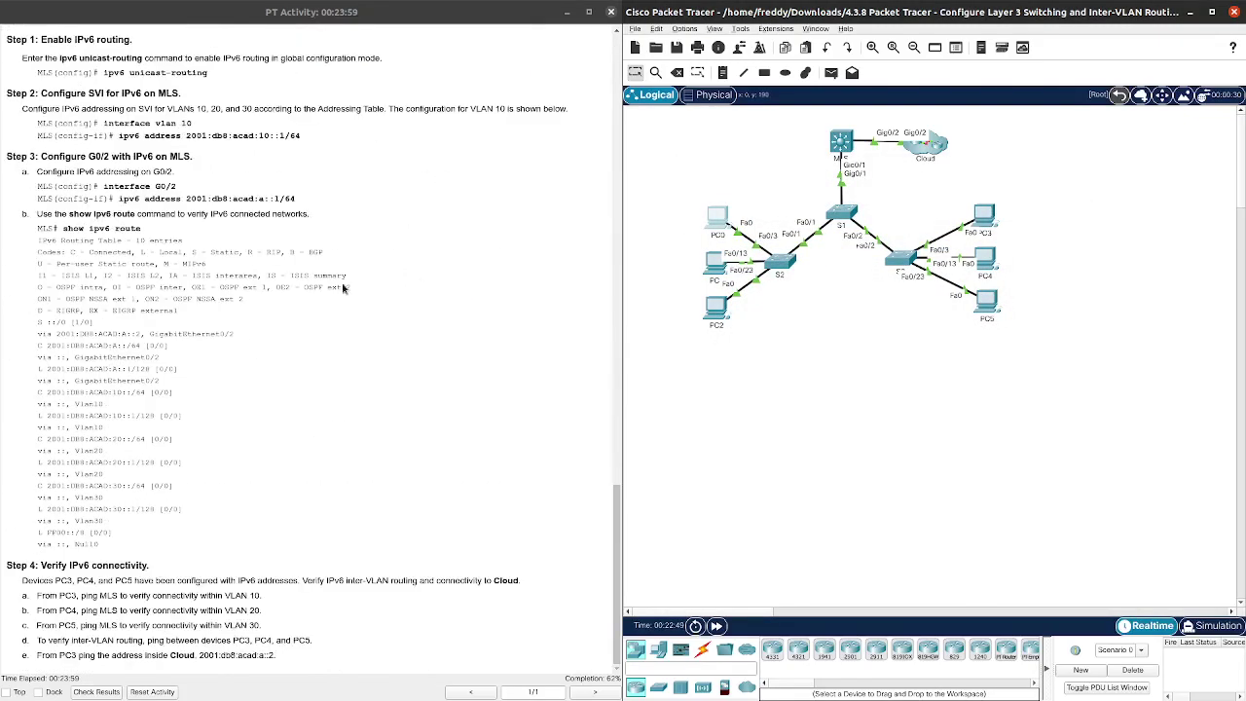
{"action": "scroll", "coordinate": [263, 276], "scroll_direction": "up", "scroll_amount": 4}
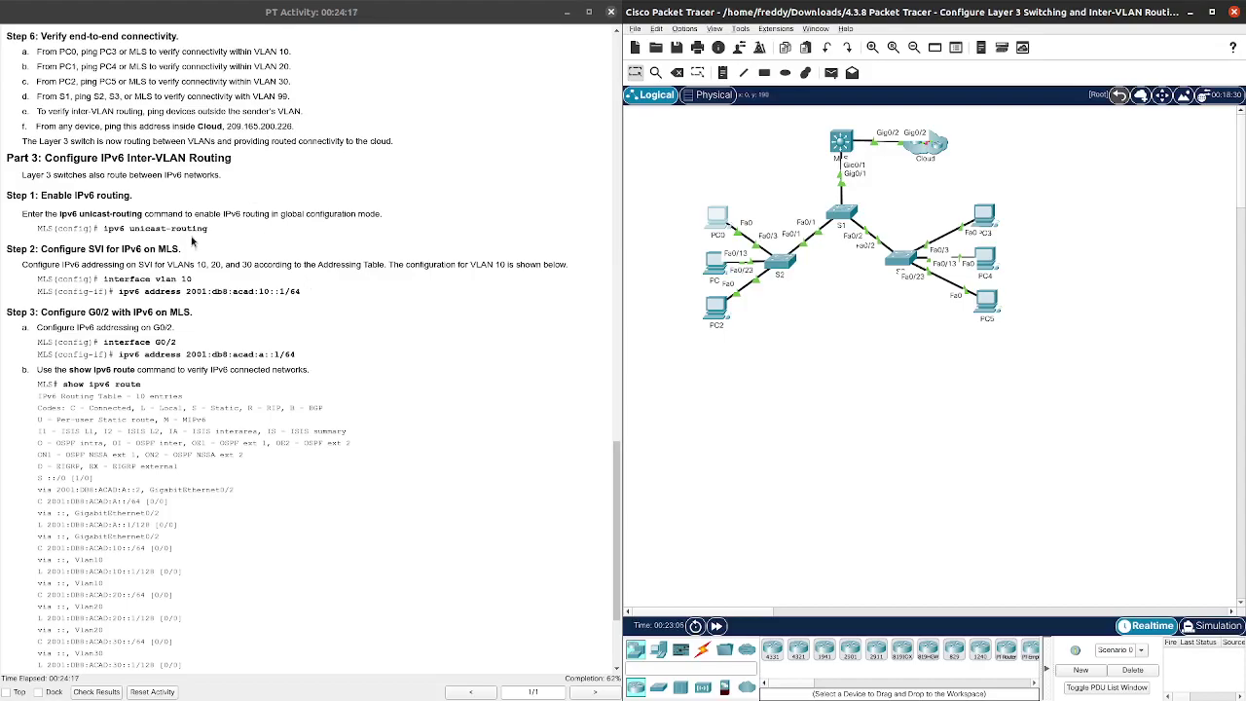
{"action": "left_click_drag", "start_coordinate": [217, 234], "coordinate": [103, 231]}
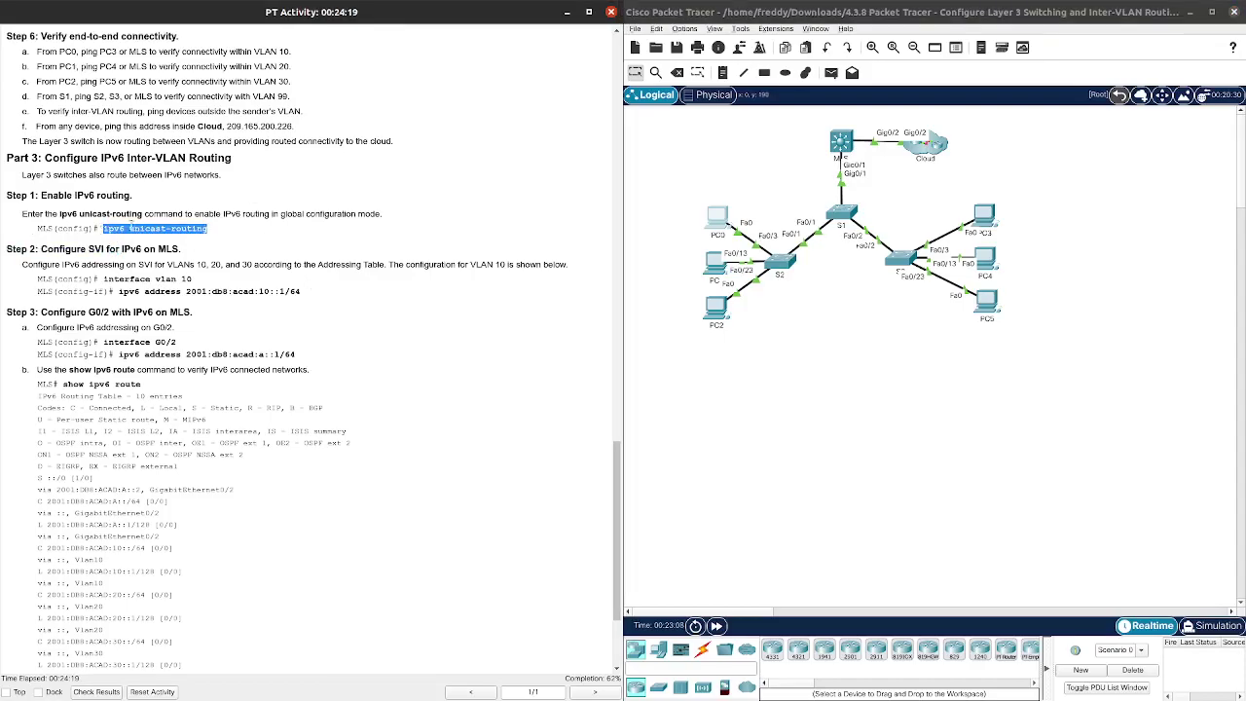
{"action": "scroll", "coordinate": [268, 212], "scroll_direction": "down", "scroll_amount": 3}
{"action": "scroll", "coordinate": [273, 224], "scroll_direction": "down", "scroll_amount": 1}
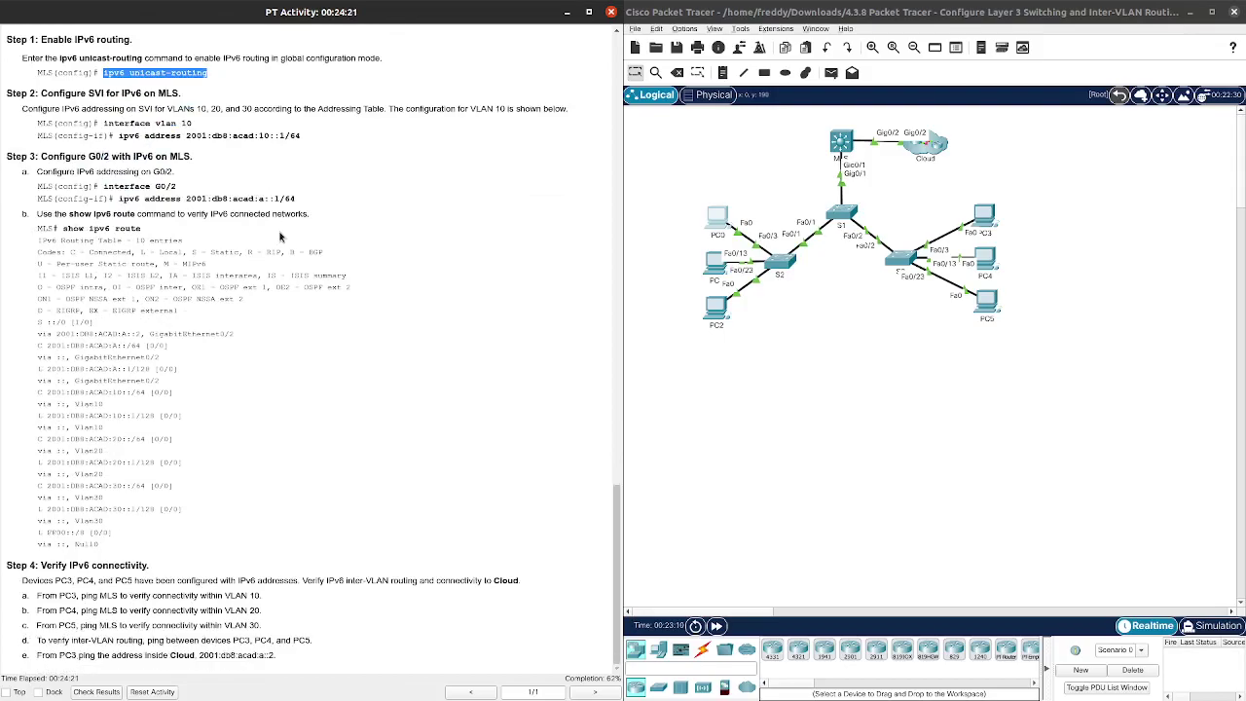
{"action": "scroll", "coordinate": [280, 237], "scroll_direction": "up", "scroll_amount": 4}
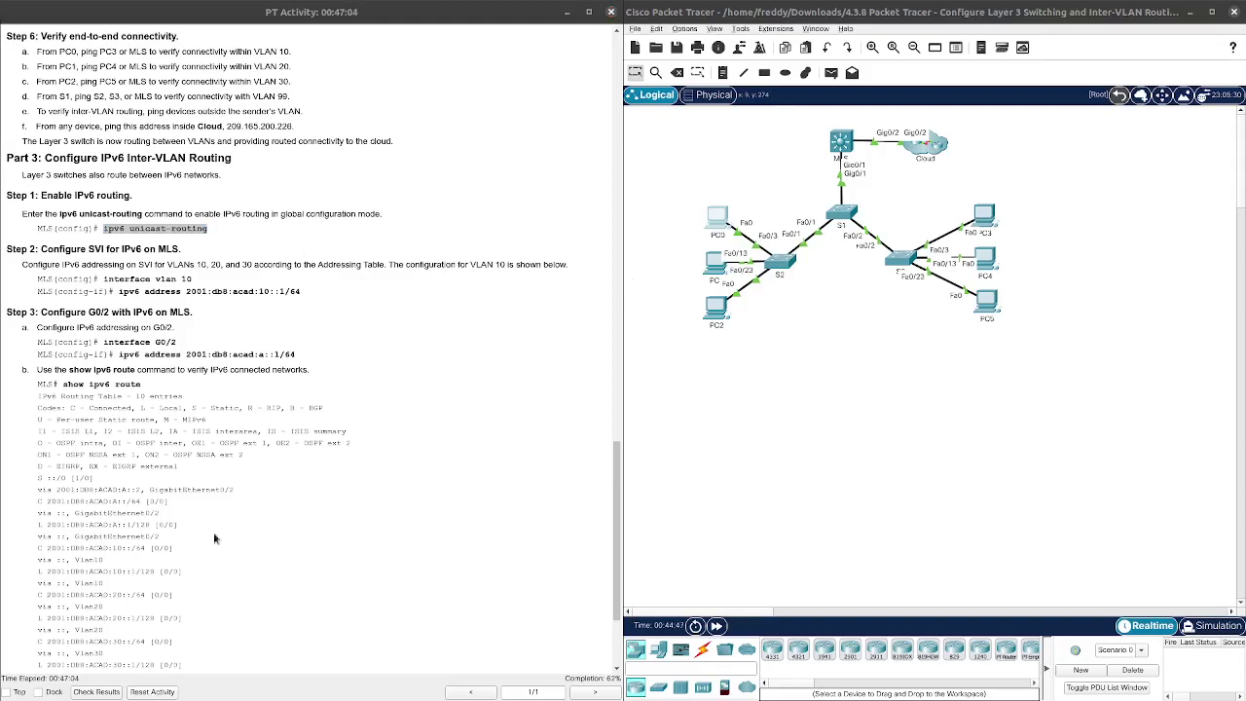
- On the MLS CLI, run en, conf t and ipv6 unicast-routing
{"action": "left_click", "coordinate": [843, 143]}
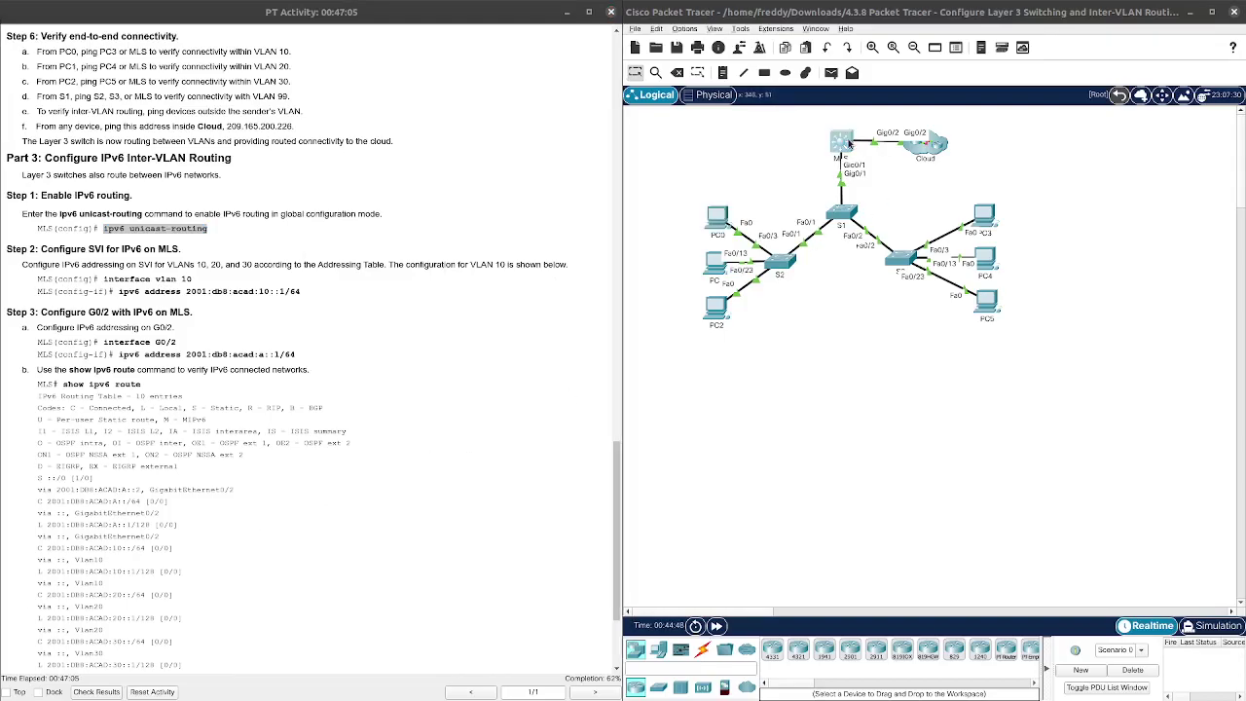
{"action": "left_click_drag", "start_coordinate": [292, 137], "coordinate": [840, 125]}
{"action": "key", "text": "Return"}
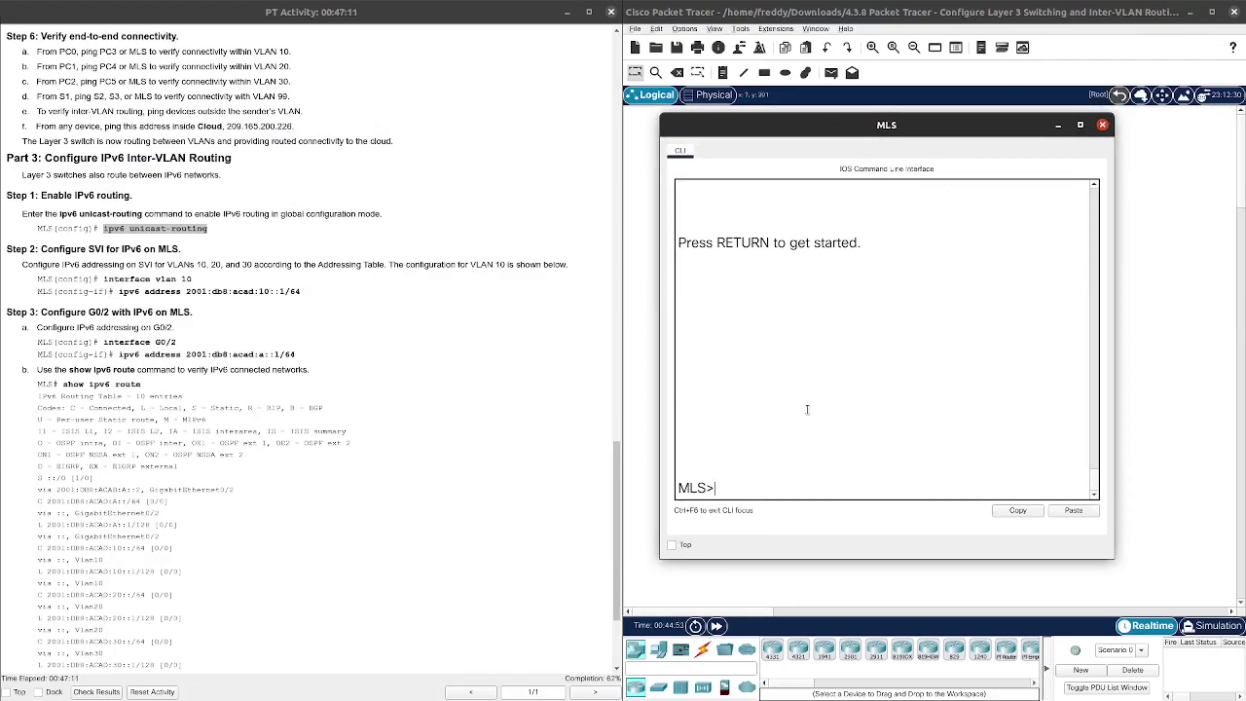
{"action": "type", "text": "en"}
{"action": "key", "text": "Return"}
{"action": "type", "text": "conf t"}
{"action": "key", "text": "Return"}
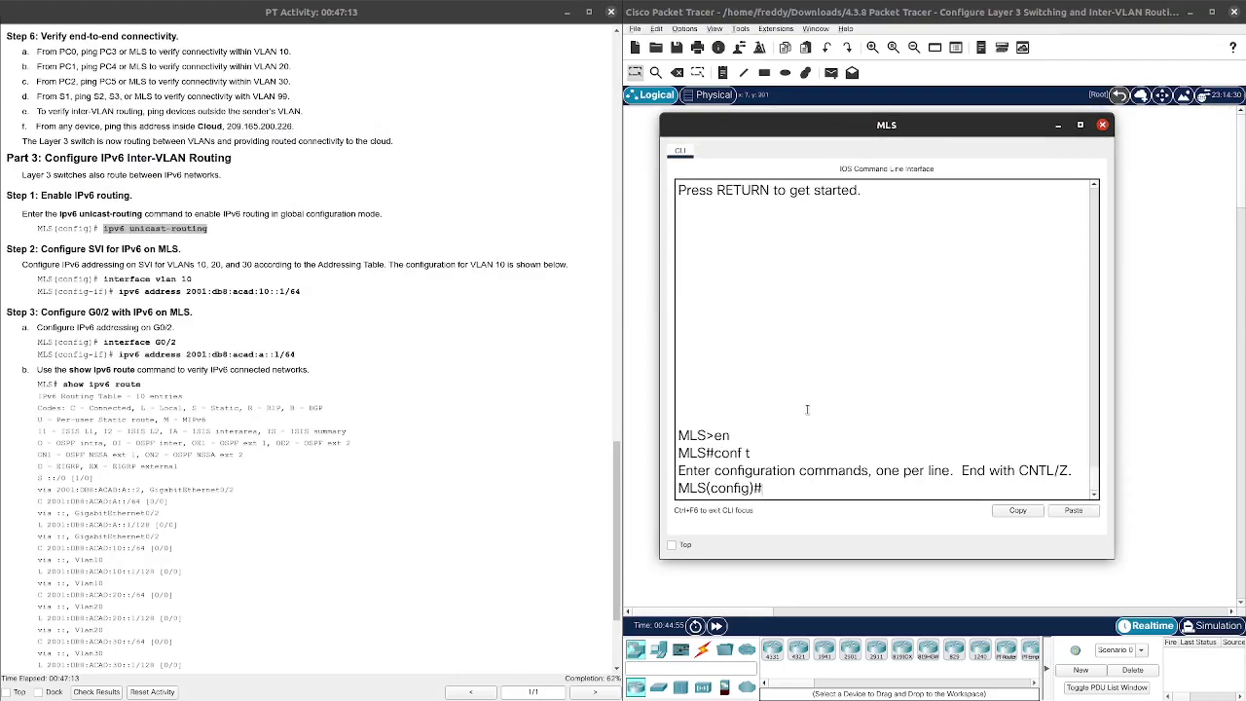
{"action": "type", "text": "ipv6 unic"}
{"action": "key", "text": "Tab"}
{"action": "key", "text": "Return"}
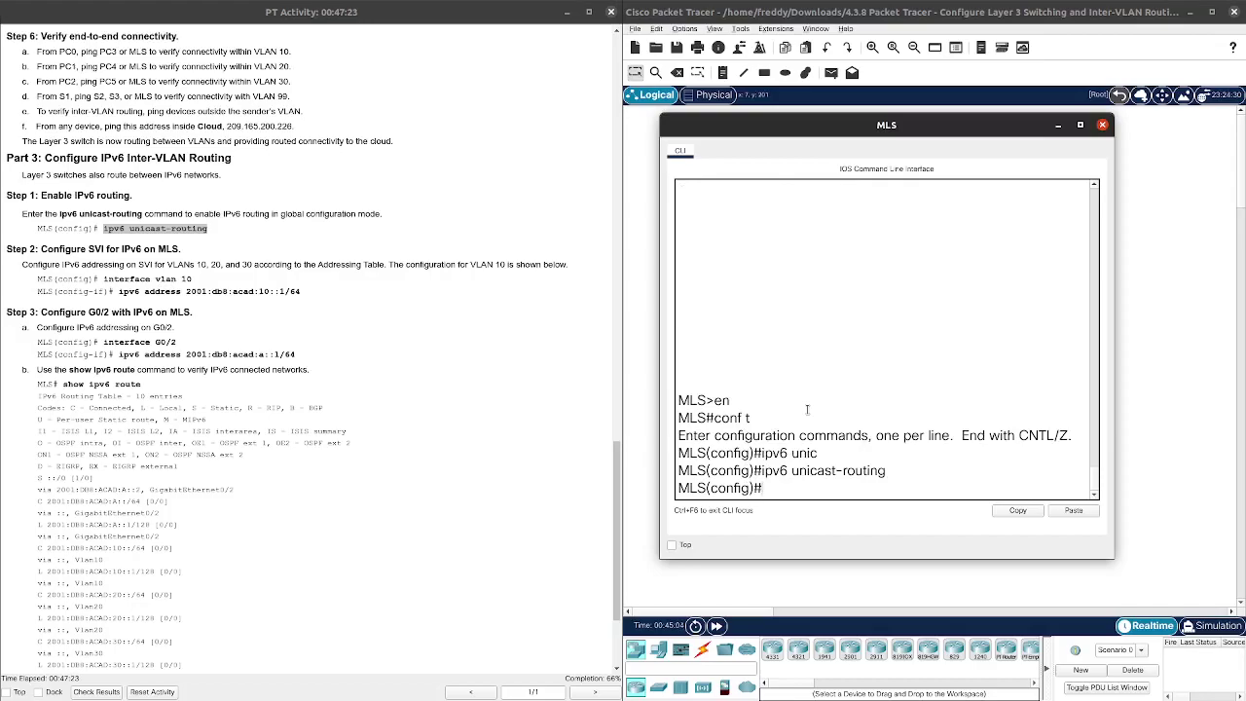
- Review the SVI IPv6 address step in the instructions and return to the MLS console
{"action": "left_click_drag", "start_coordinate": [137, 265], "coordinate": [473, 265]}
{"action": "scroll", "coordinate": [395, 276], "scroll_direction": "up", "scroll_amount": 10}
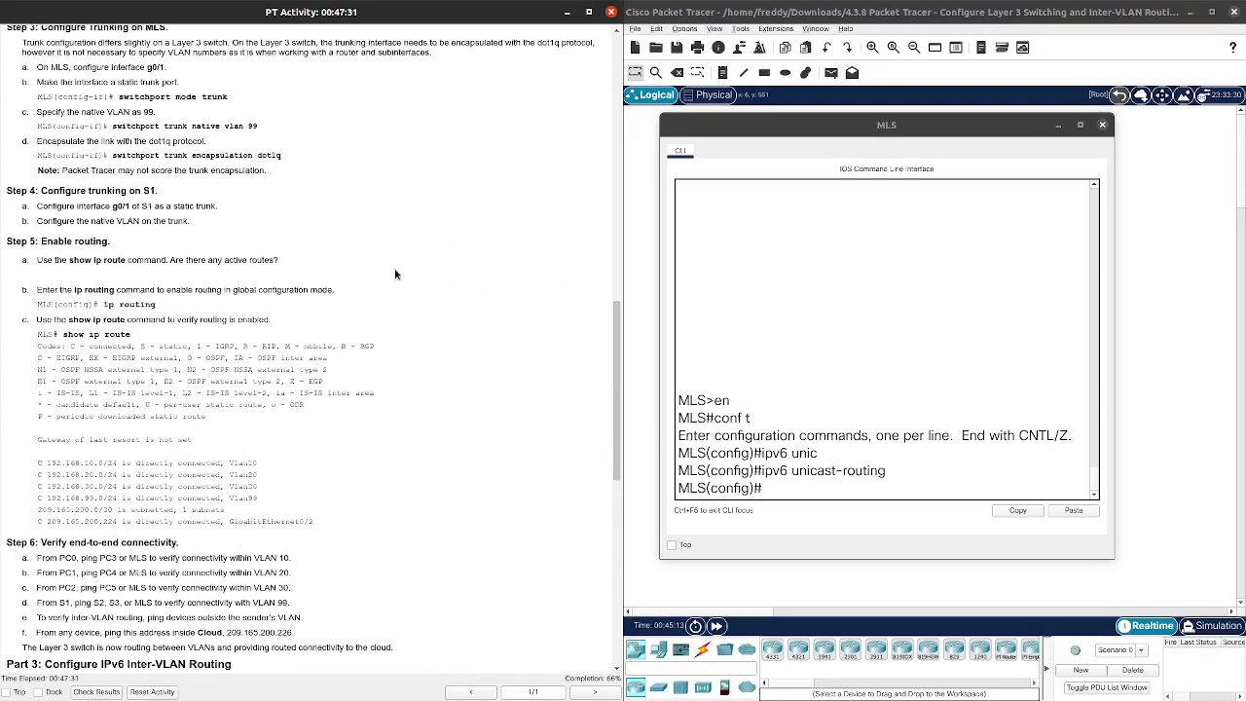
{"action": "scroll", "coordinate": [394, 276], "scroll_direction": "up", "scroll_amount": 5}
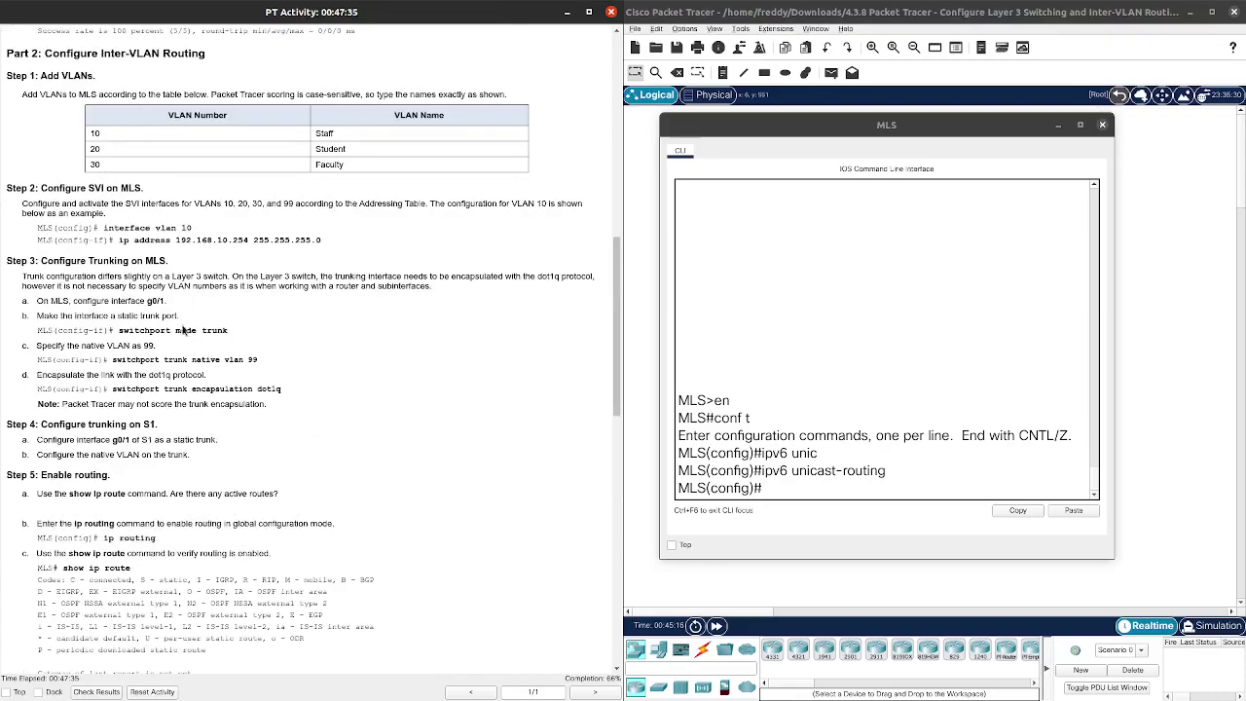
{"action": "scroll", "coordinate": [233, 257], "scroll_direction": "down", "scroll_amount": 15}
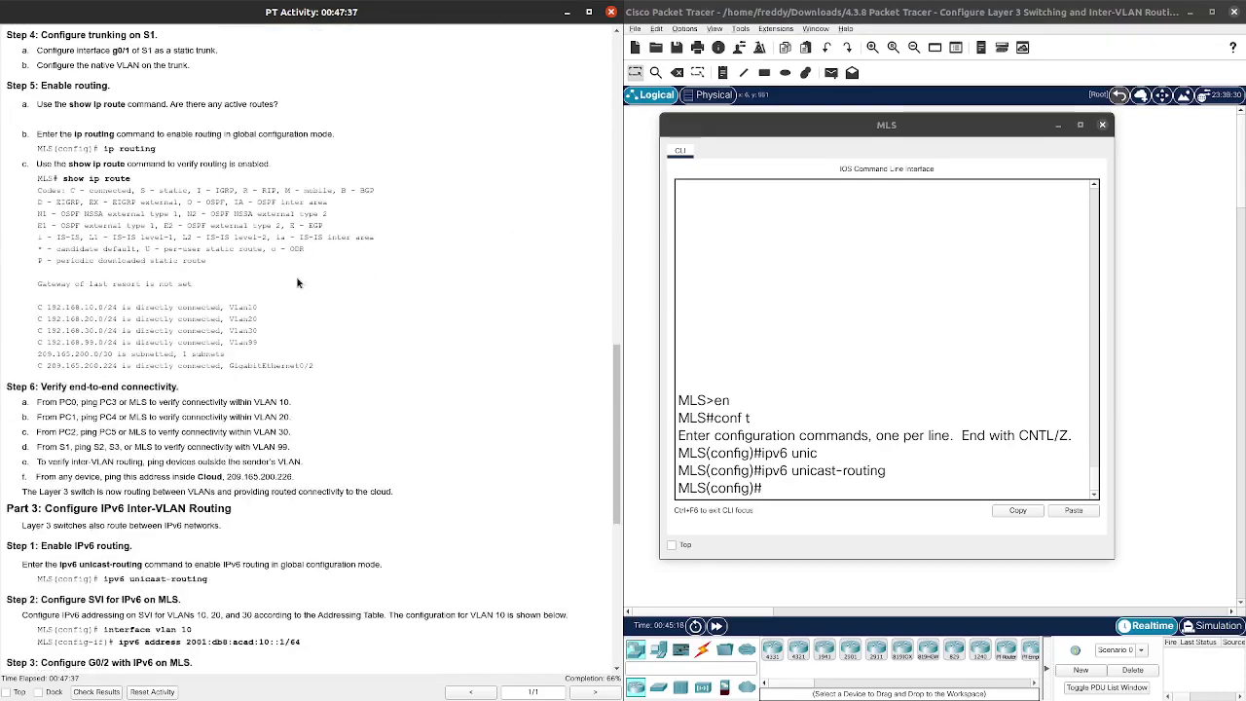
{"action": "left_click_drag", "start_coordinate": [241, 261], "coordinate": [193, 282]}
{"action": "left_click", "coordinate": [255, 294]}
{"action": "scroll", "coordinate": [516, 333], "scroll_direction": "down", "scroll_amount": 1}
{"action": "left_click", "coordinate": [796, 494]}
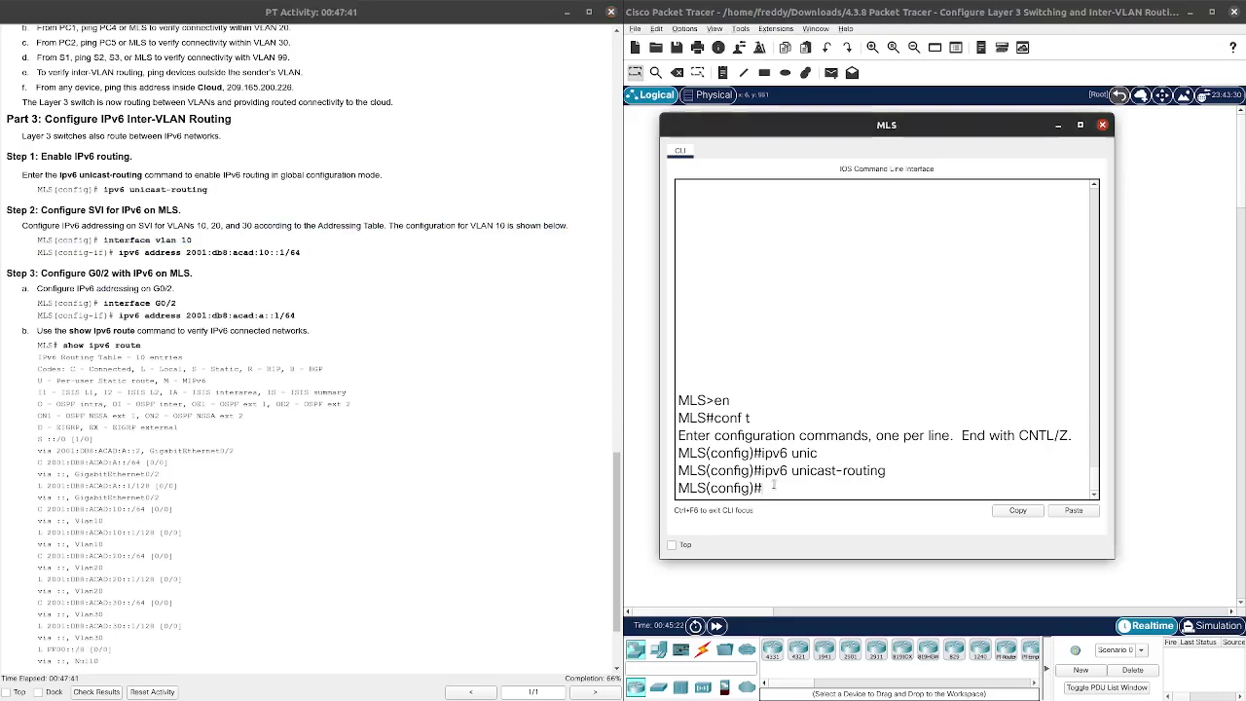
- Assign IPv6 address 2001:db8:acad:10::1/64 to interface VLAN 10 on the MLS
{"action": "type", "text": "int "}
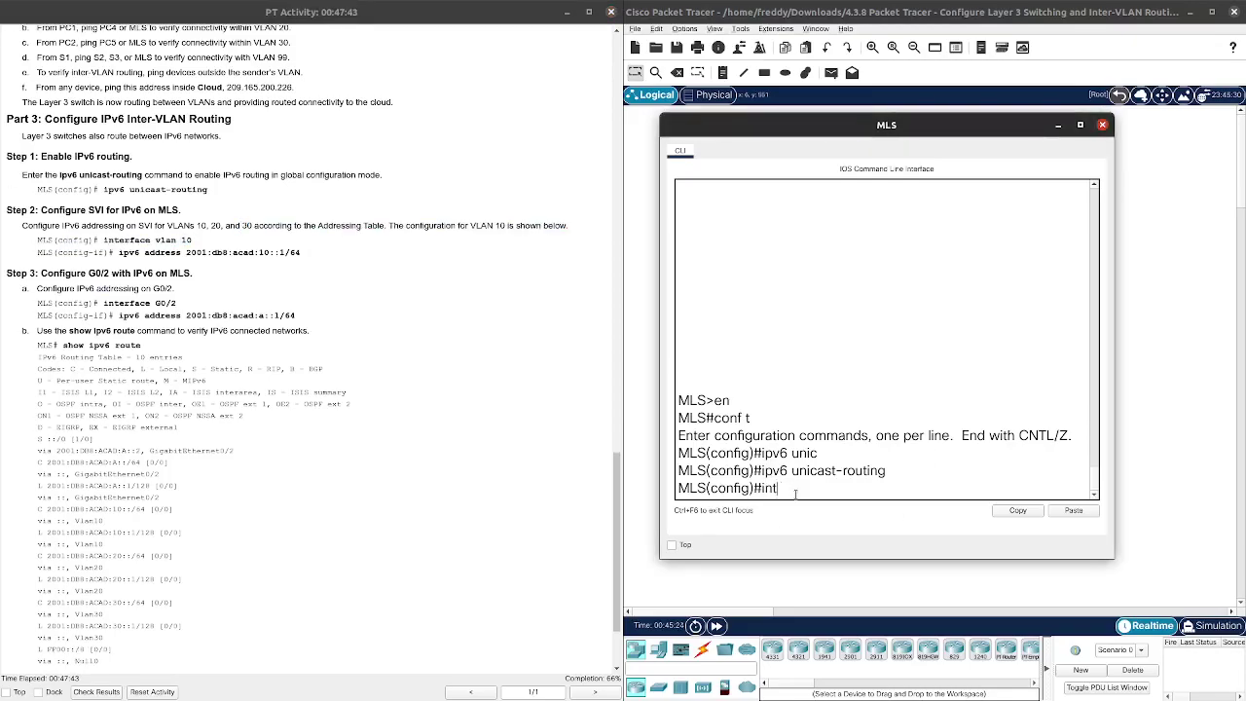
{"action": "type", "text": "vlan 10"}
{"action": "key", "text": "Return"}
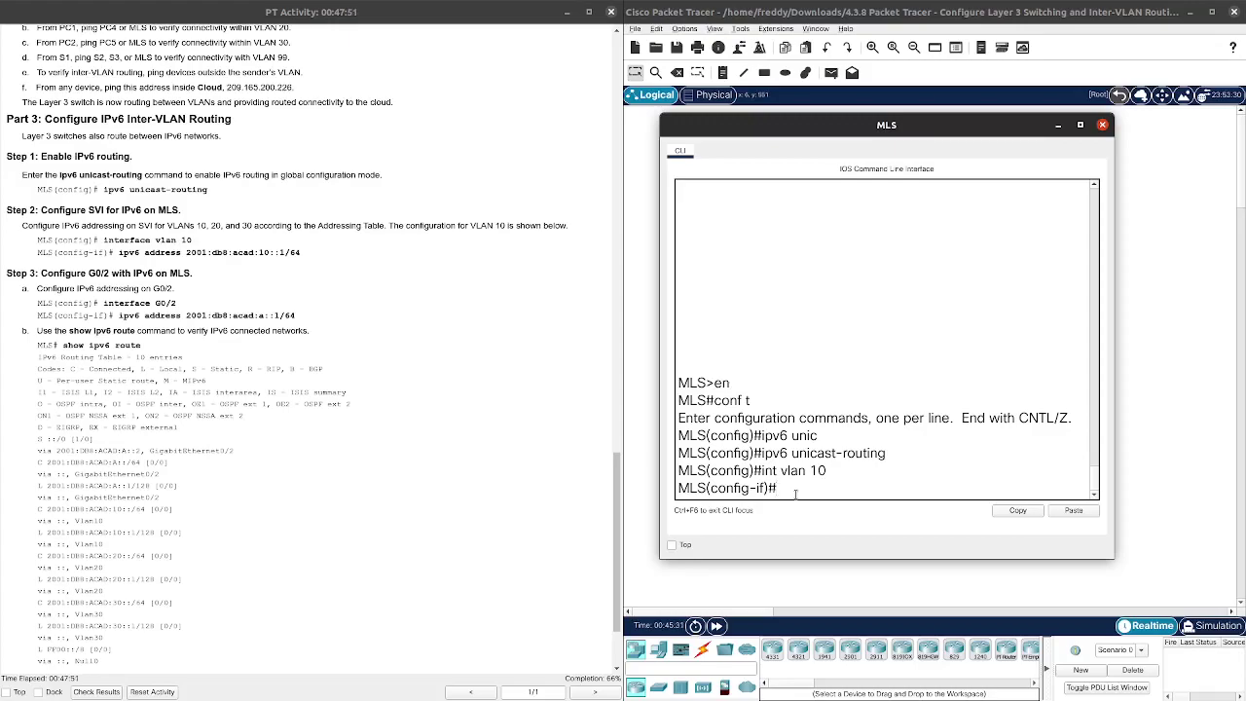
{"action": "type", "text": "ipv6 add"}
{"action": "key", "text": "Tab"}
{"action": "type", "text": "2001"}
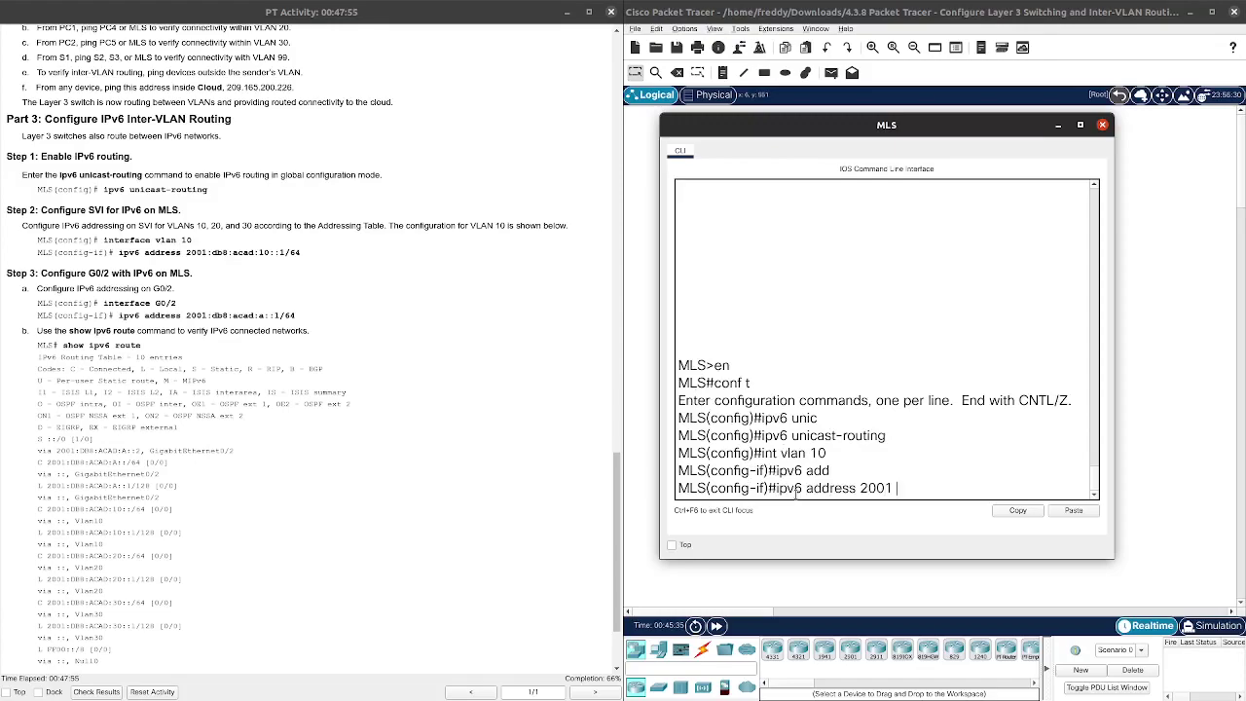
{"action": "type", "text": ":db8:acad:10::1/64"}
{"action": "key", "text": "Return"}
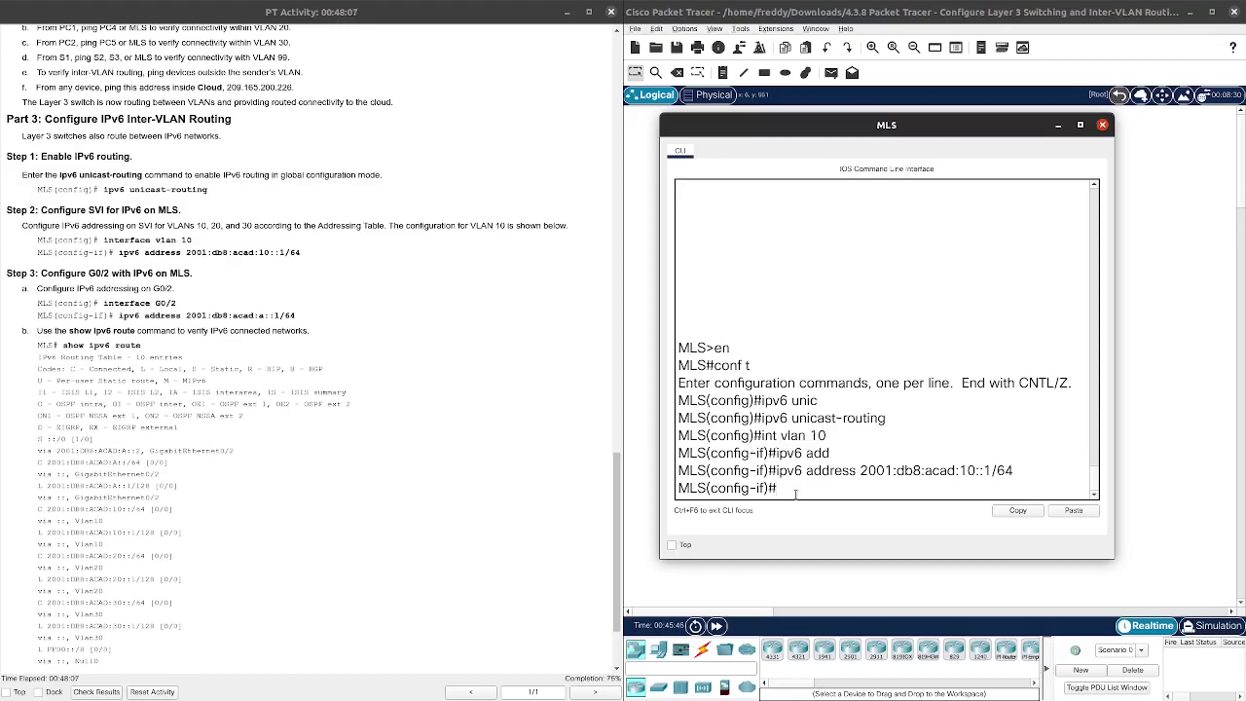
{"action": "scroll", "coordinate": [399, 390], "scroll_direction": "up", "scroll_amount": 8}
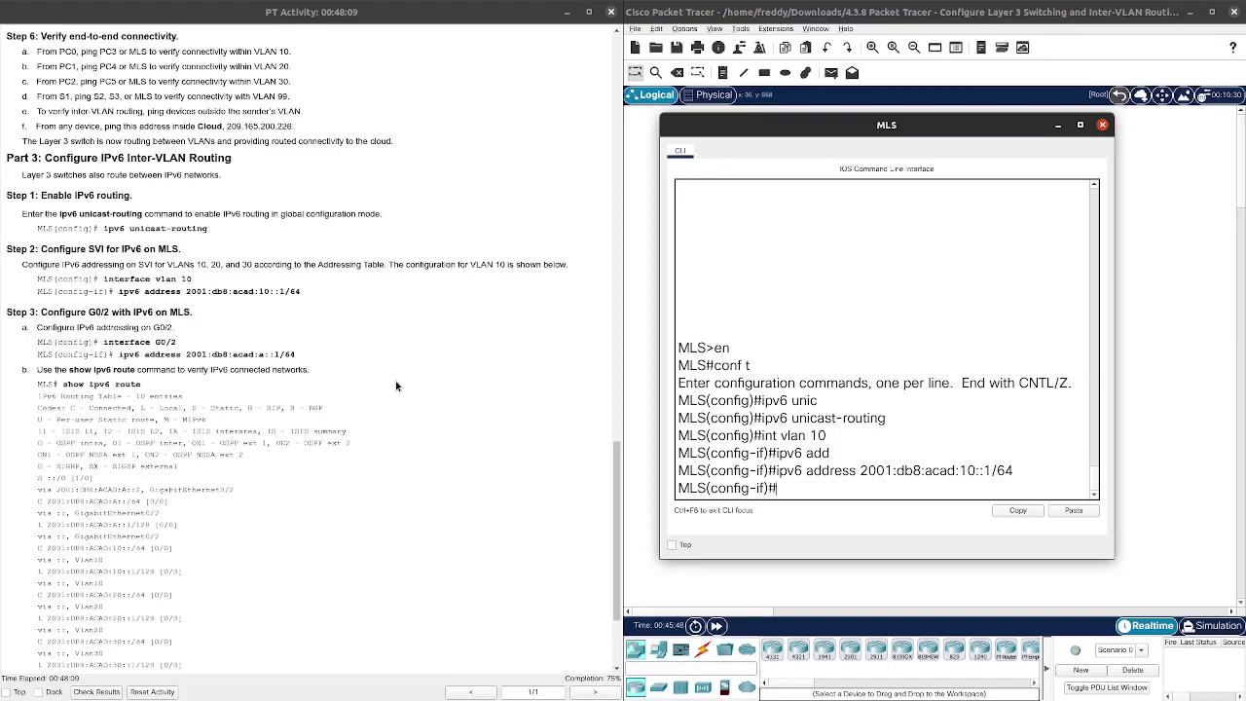
{"action": "scroll", "coordinate": [394, 407], "scroll_direction": "up", "scroll_amount": 15}
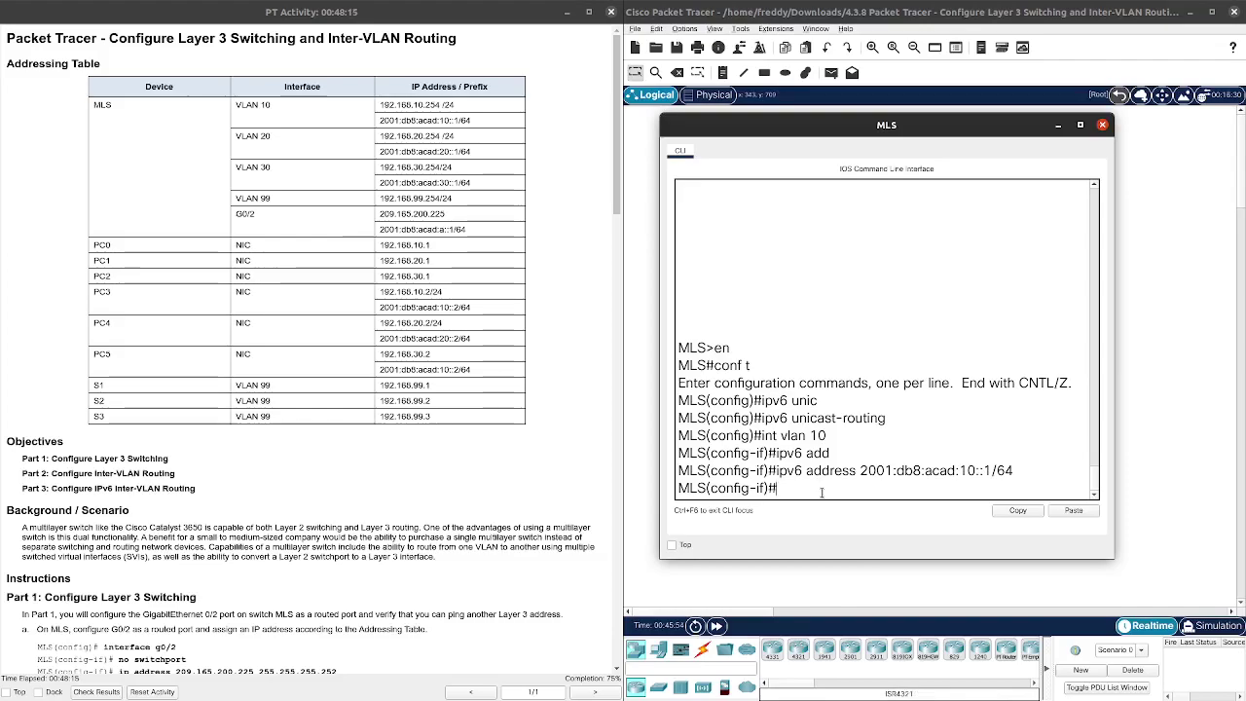
- Assign 2001:db8:acad:20::1/64 to interface VLAN 20
{"action": "key", "text": "Up"}
{"action": "key", "text": "Up"}
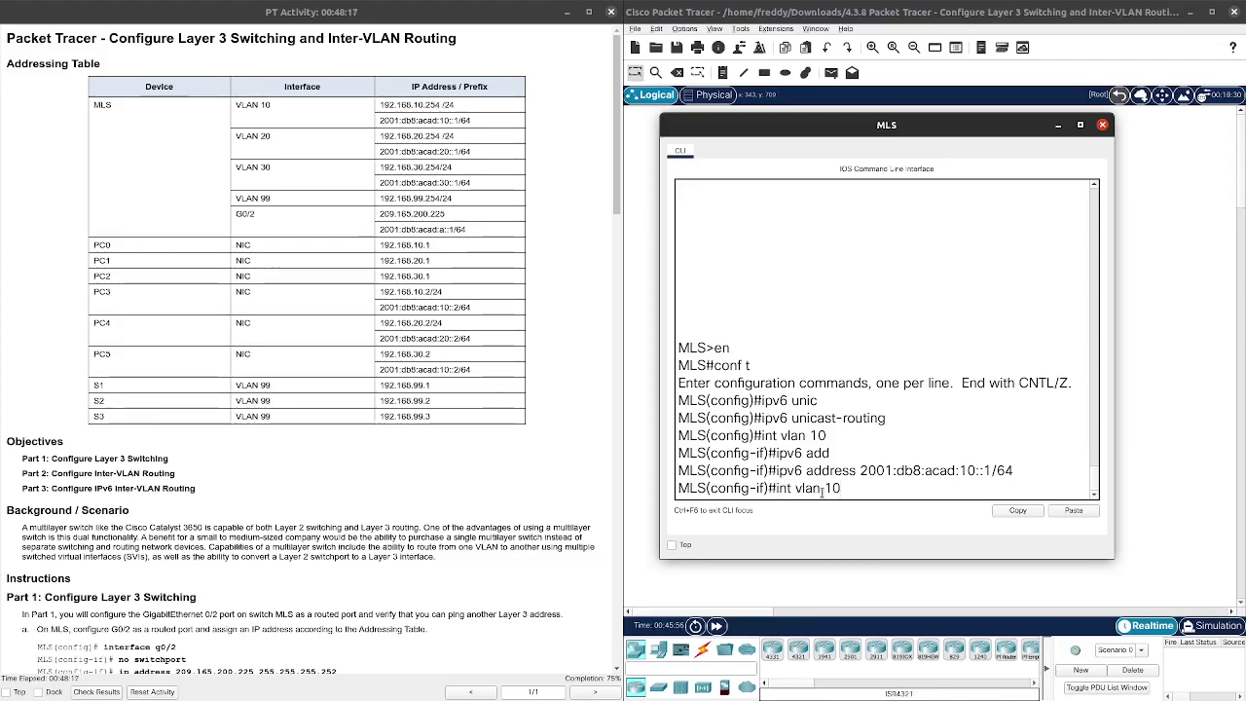
{"action": "key", "text": "BackSpace"}
{"action": "key", "text": "BackSpace"}
{"action": "type", "text": "20"}
{"action": "key", "text": "Return"}
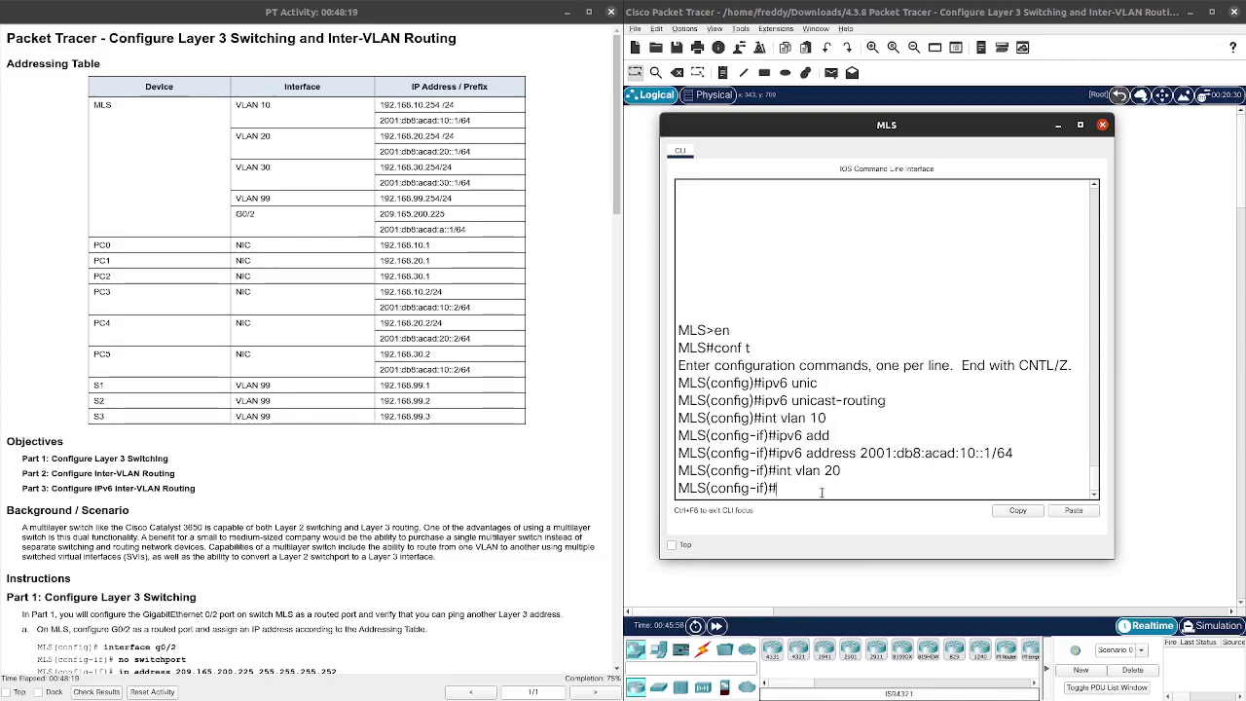
{"action": "key", "text": "Up"}
{"action": "key", "text": "Up"}
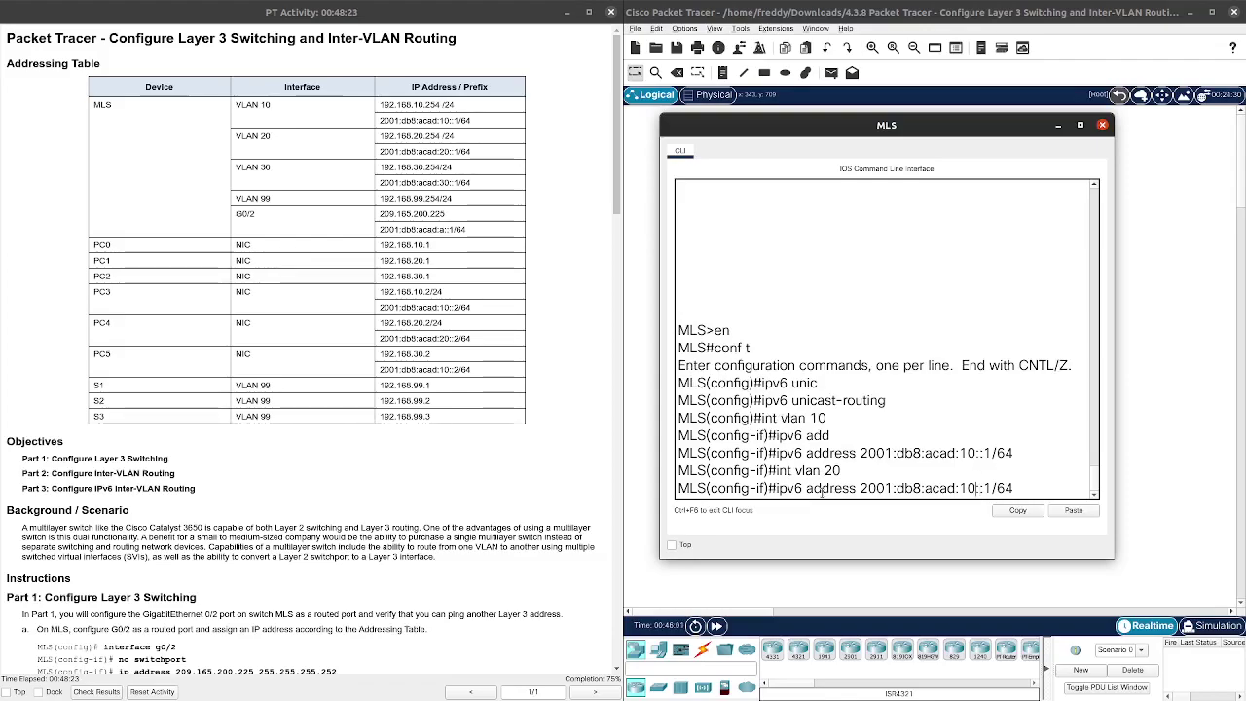
{"action": "key", "text": "Left"}
{"action": "key", "text": "Left"}
{"action": "key", "text": "Left"}
{"action": "key", "text": "Left"}
{"action": "key", "text": "Left"}
{"action": "key", "text": "Left"}
{"action": "key", "text": "Left"}
{"action": "key", "text": "BackSpace"}
{"action": "type", "text": "2"}
{"action": "key", "text": "Return"}
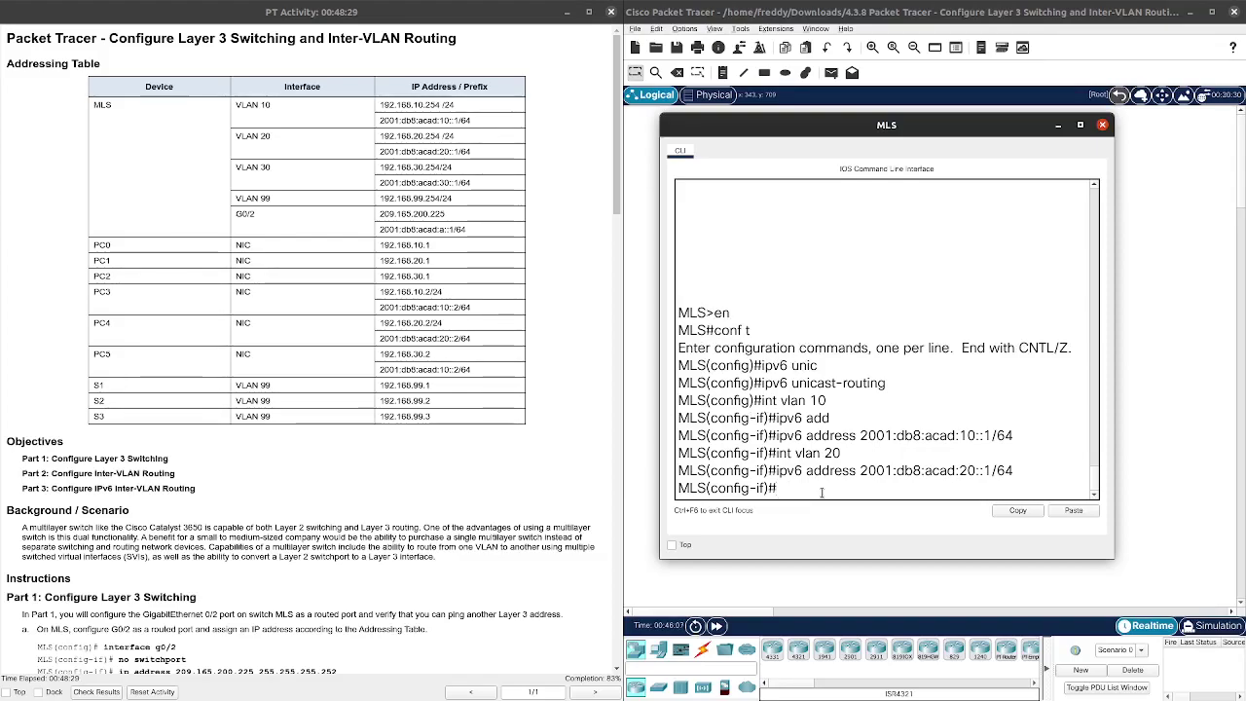
- Assign 2001:db8:acad:30::1/64 to interface VLAN 30
{"action": "key", "text": "Up"}
{"action": "key", "text": "Up"}
{"action": "key", "text": "BackSpace"}
{"action": "key", "text": "BackSpace"}
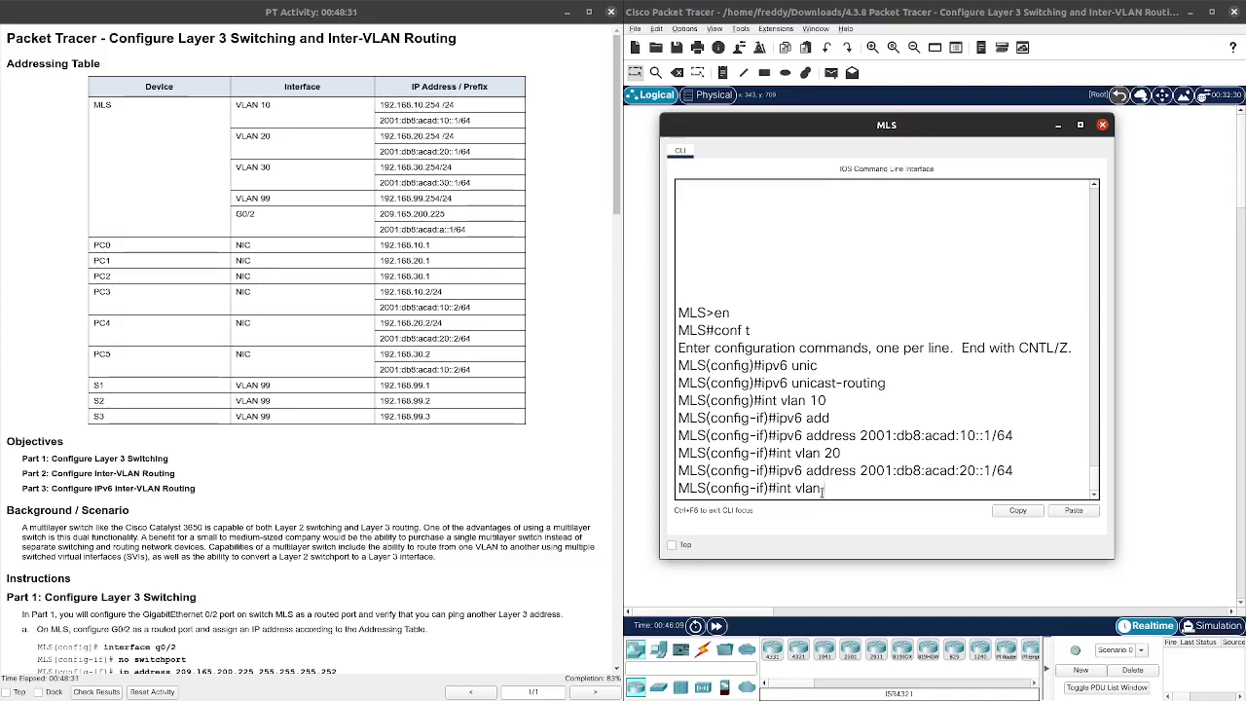
{"action": "type", "text": "30"}
{"action": "key", "text": "Return"}
{"action": "key", "text": "Up"}
{"action": "key", "text": "Up"}
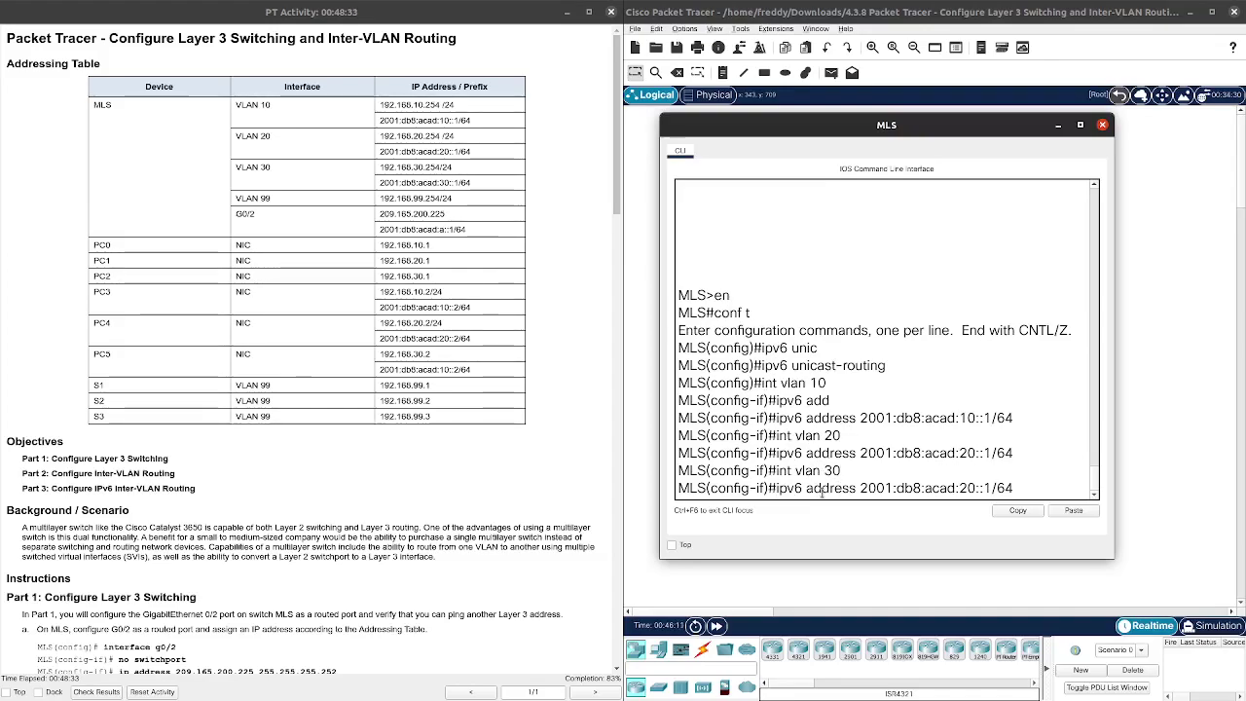
{"action": "key", "text": "Left"}
{"action": "key", "text": "Left"}
{"action": "key", "text": "Left"}
{"action": "key", "text": "Left"}
{"action": "key", "text": "Left"}
{"action": "key", "text": "Left"}
{"action": "key", "text": "Left"}
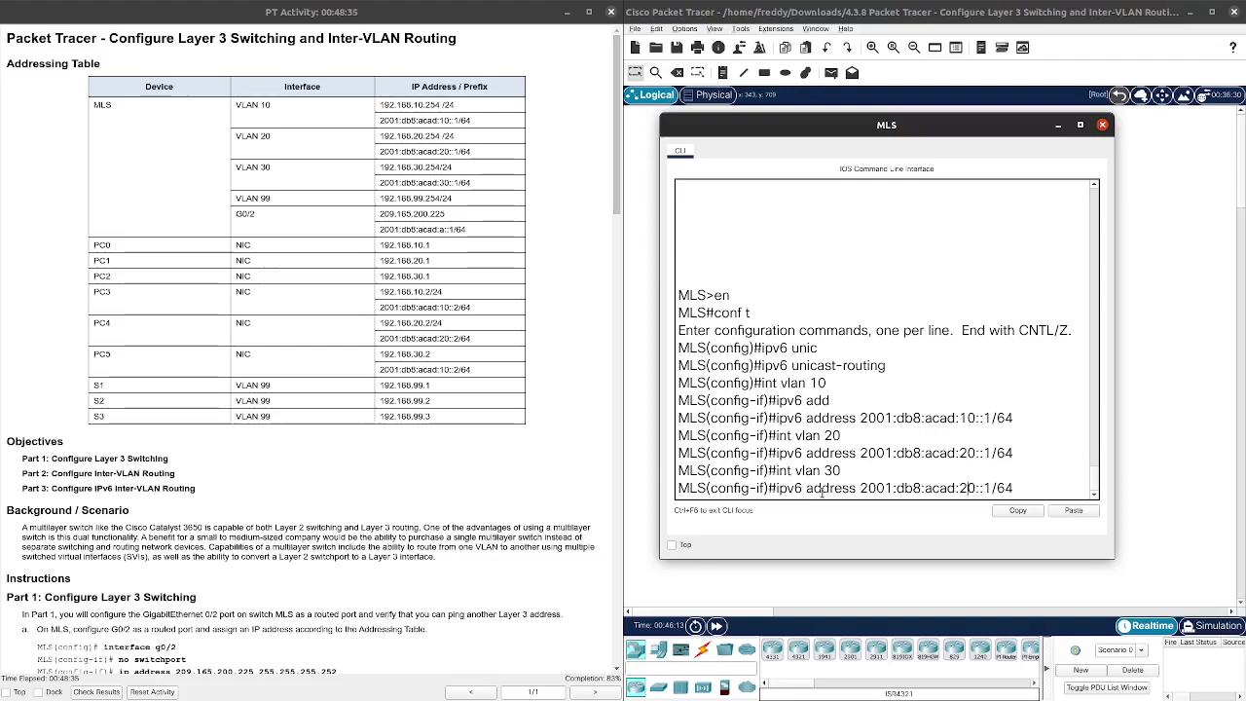
{"action": "key", "text": "BackSpace"}
{"action": "type", "text": "3"}
{"action": "key", "text": "Return"}
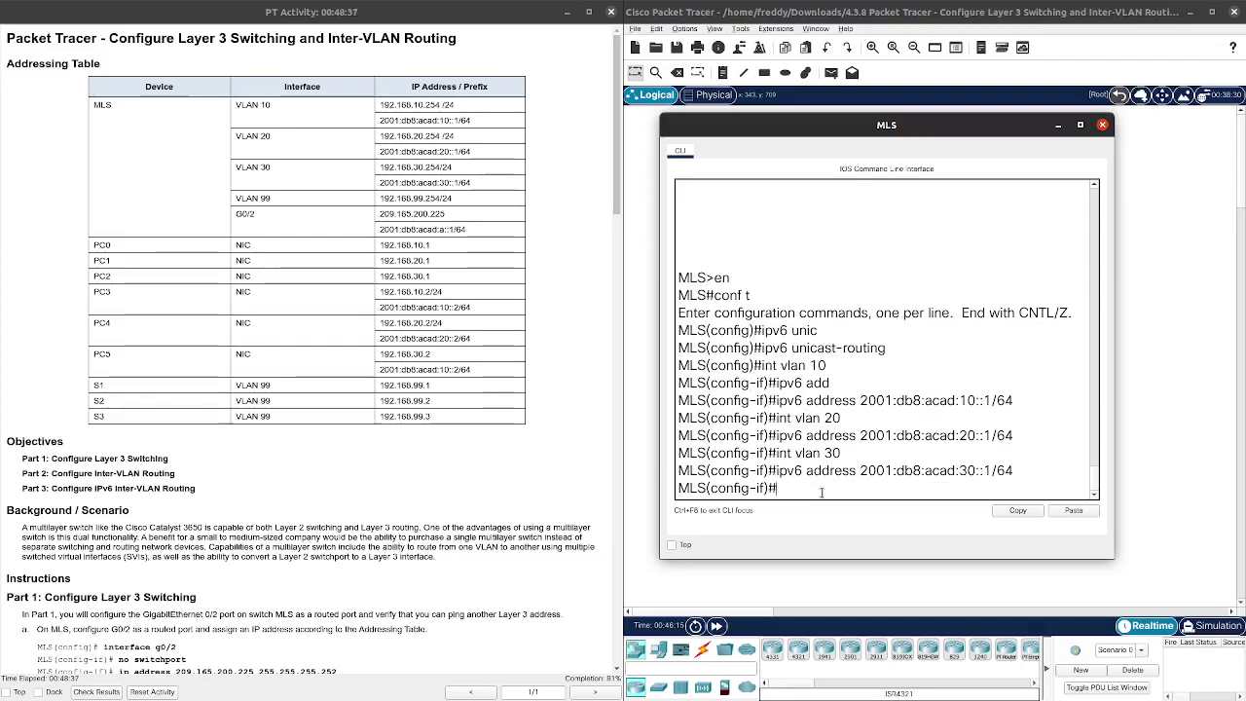
- Enter interface G0/2 configuration on the MLS
{"action": "scroll", "coordinate": [397, 327], "scroll_direction": "down", "scroll_amount": 10}
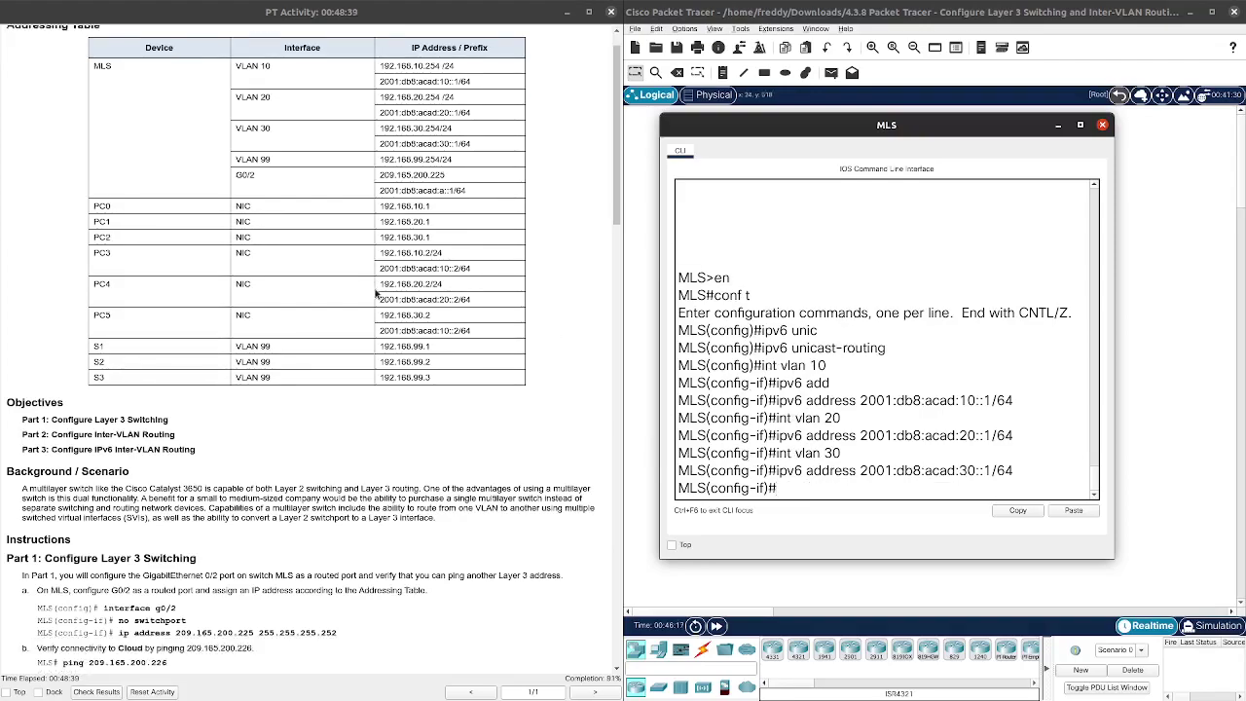
{"action": "scroll", "coordinate": [398, 326], "scroll_direction": "down", "scroll_amount": 5}
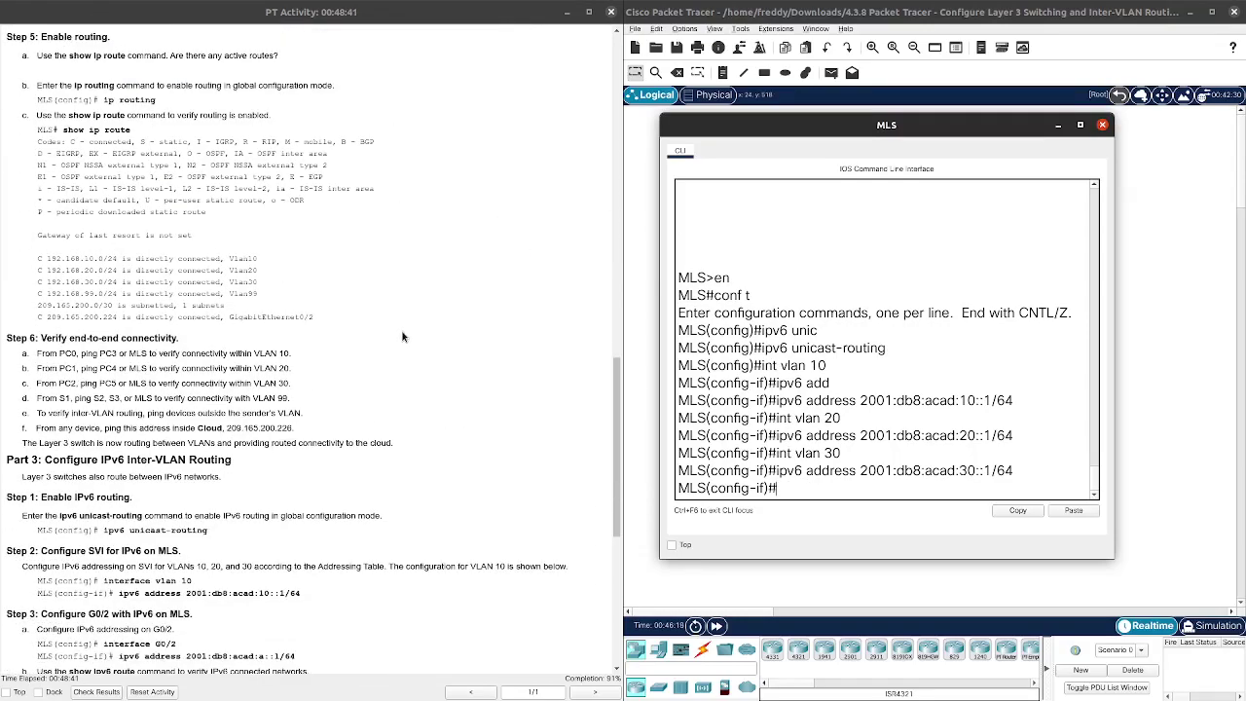
{"action": "scroll", "coordinate": [407, 336], "scroll_direction": "down", "scroll_amount": 6}
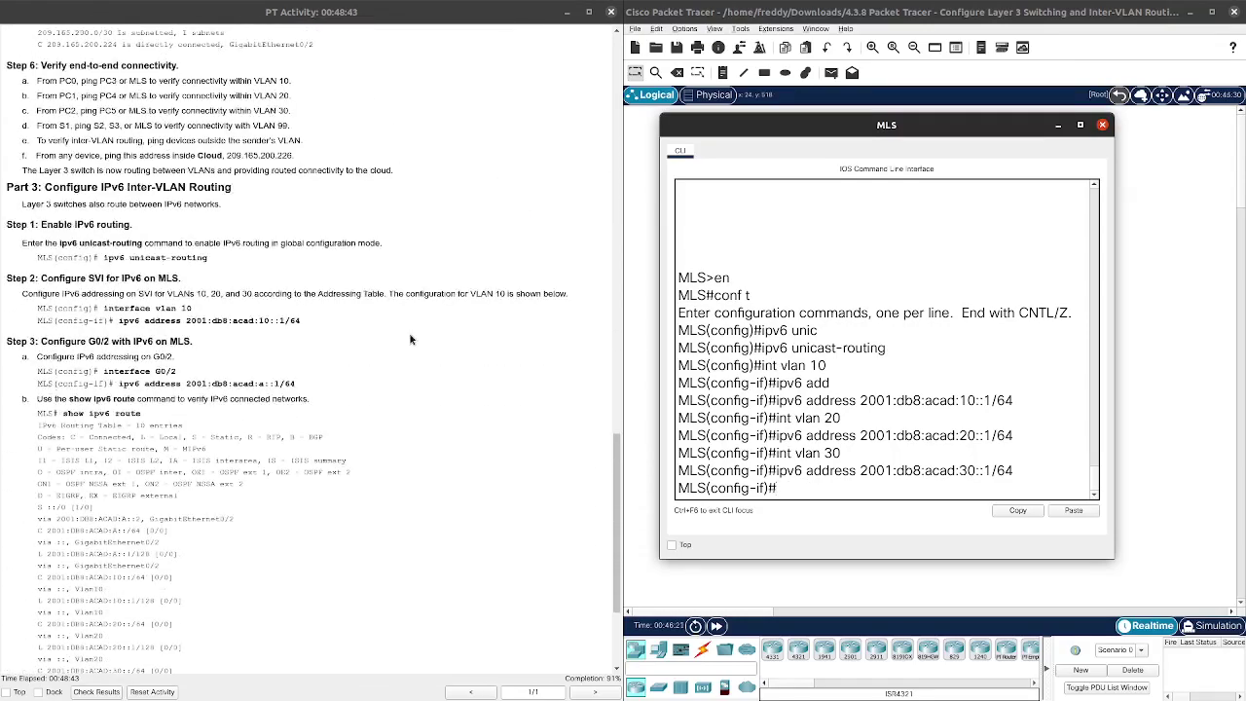
{"action": "scroll", "coordinate": [410, 339], "scroll_direction": "down", "scroll_amount": 3}
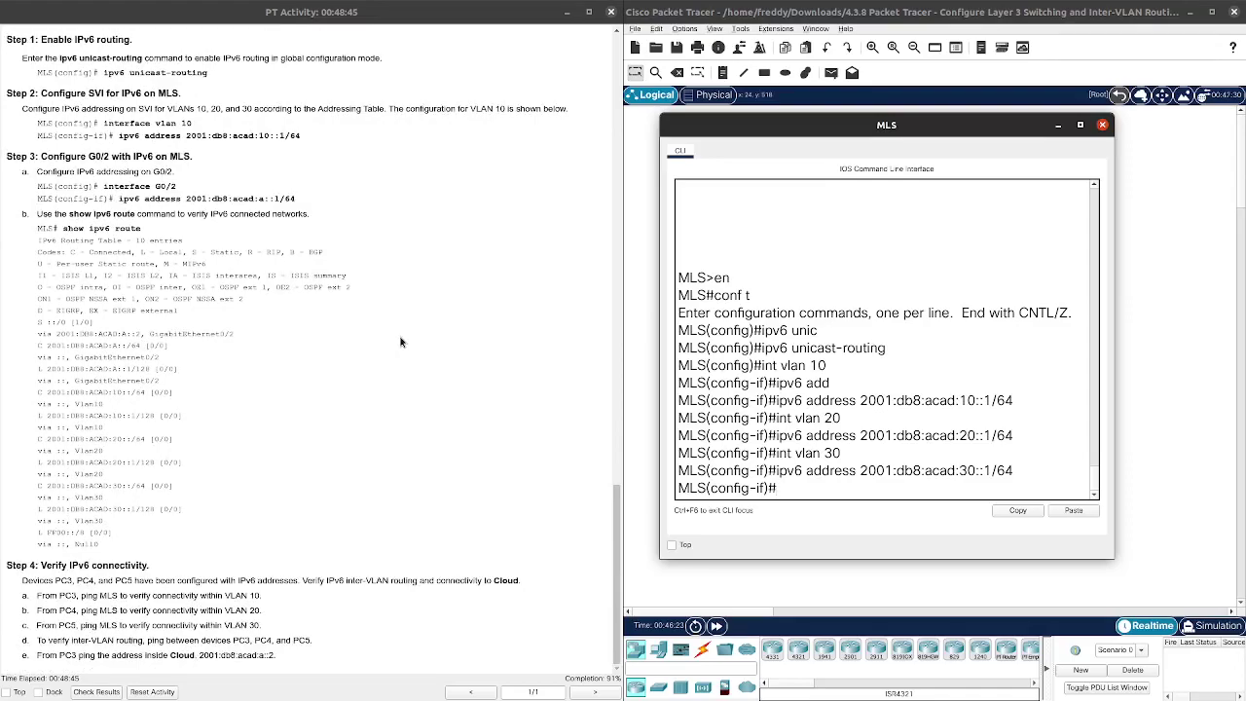
{"action": "scroll", "coordinate": [401, 342], "scroll_direction": "up", "scroll_amount": 1}
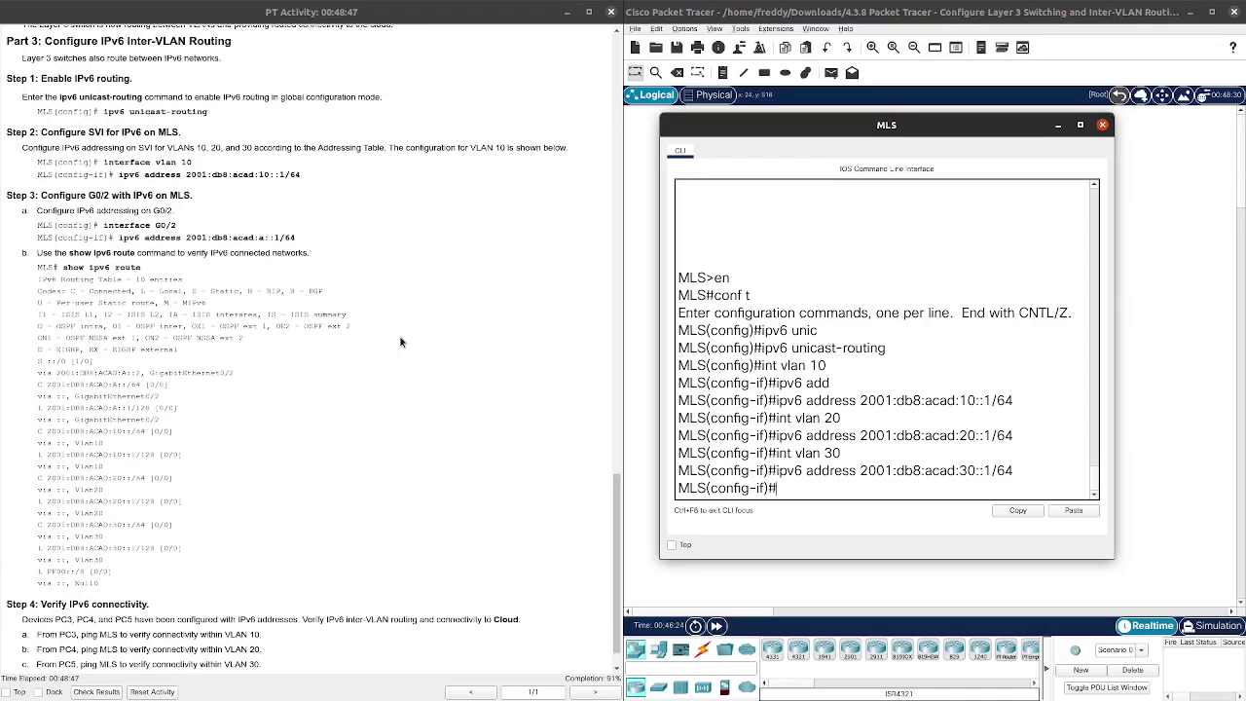
{"action": "scroll", "coordinate": [475, 435], "scroll_direction": "down", "scroll_amount": 1}
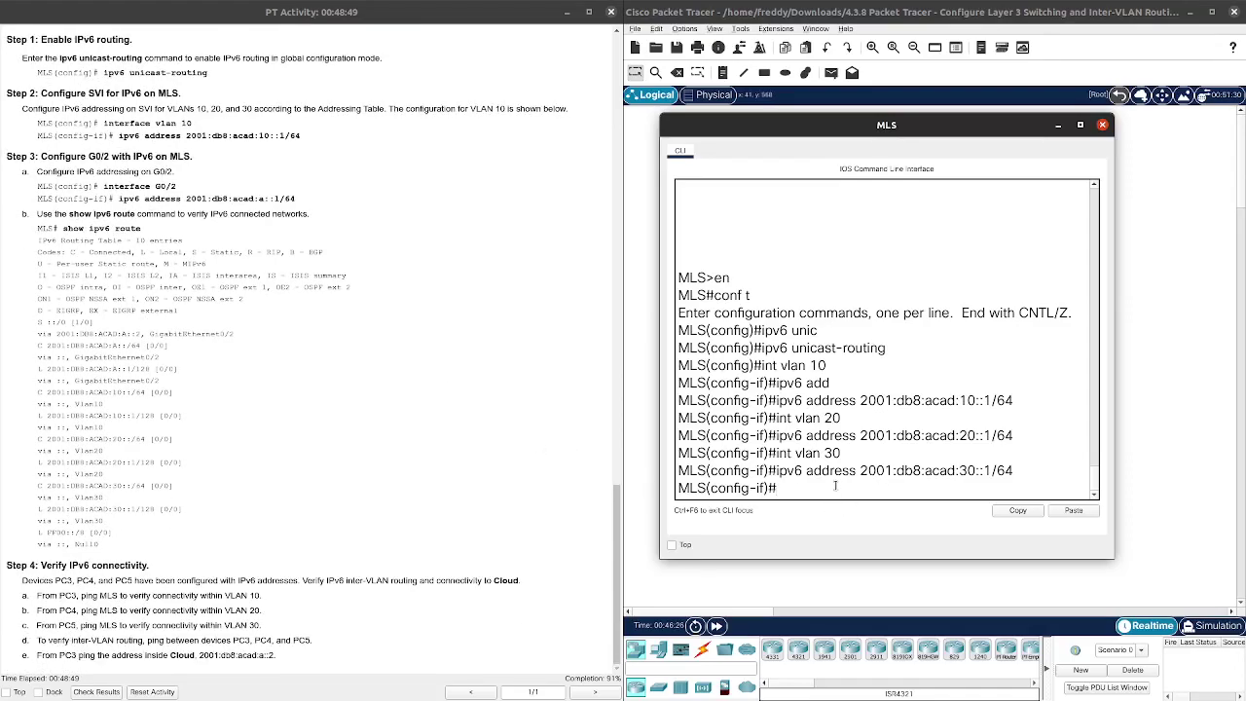
{"action": "type", "text": "t g0/2"}
{"action": "key", "text": "Return"}
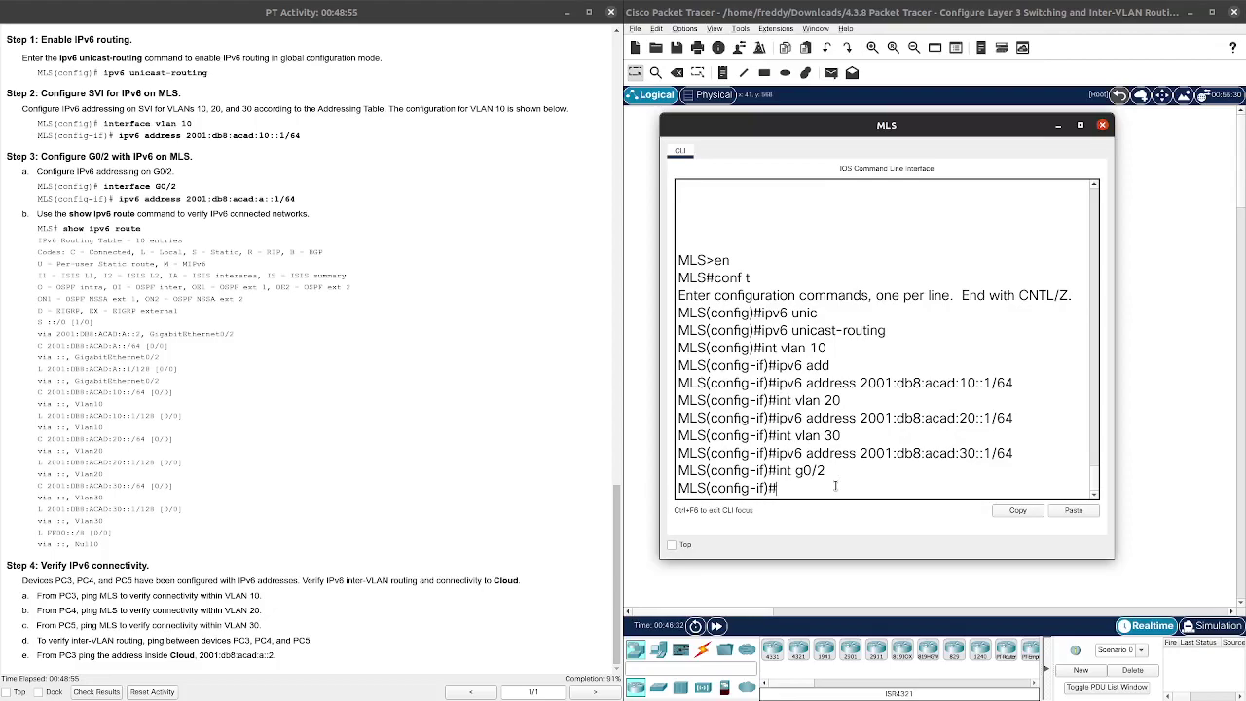
- Give G0/2 the IPv6 address 2001:db8:acad:a::1/64, editing the recalled VLAN 30 command
{"action": "type", "text": "ipv6 addr"}
{"action": "key", "text": "Tab"}
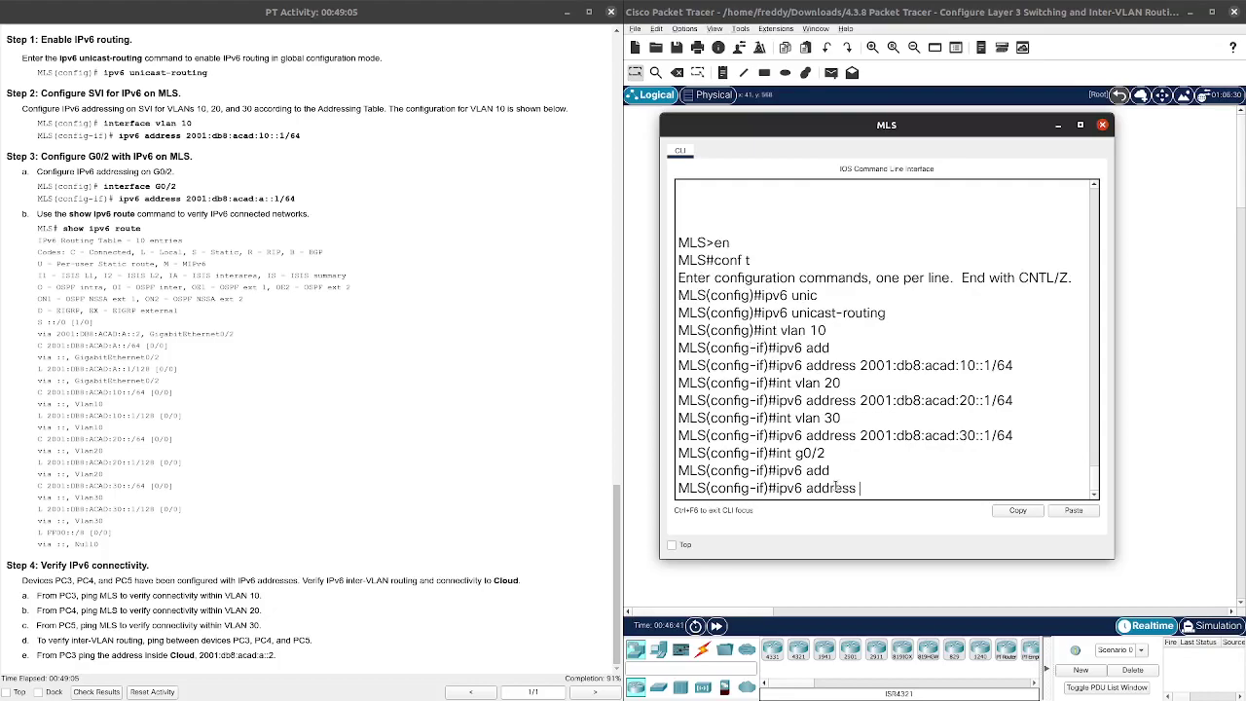
{"action": "key", "text": "BackSpace"}
{"action": "key", "text": "BackSpace"}
{"action": "key", "text": "BackSpace"}
{"action": "key", "text": "BackSpace"}
{"action": "key", "text": "BackSpace"}
{"action": "key", "text": "BackSpace"}
{"action": "key", "text": "BackSpace"}
{"action": "key", "text": "BackSpace"}
{"action": "key", "text": "BackSpace"}
{"action": "key", "text": "BackSpace"}
{"action": "key", "text": "BackSpace"}
{"action": "key", "text": "Up"}
{"action": "key", "text": "Up"}
{"action": "key", "text": "Up"}
{"action": "key", "text": "Down"}
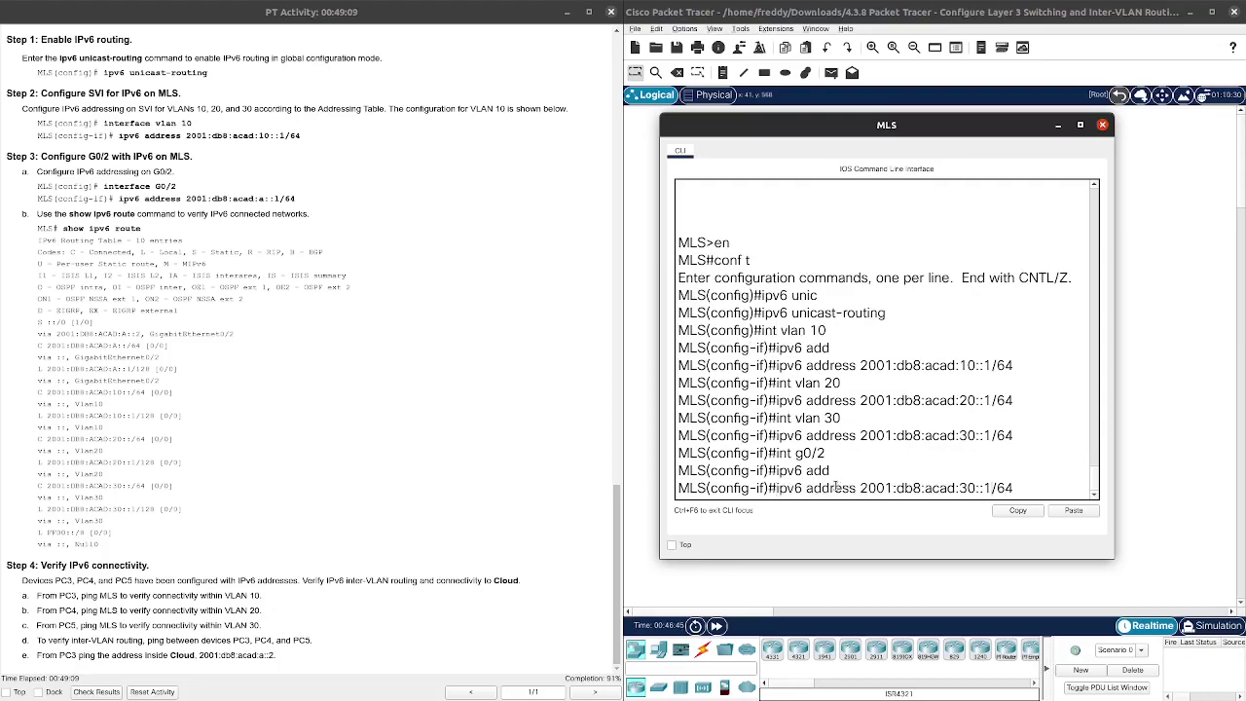
{"action": "key", "text": "Left"}
{"action": "key", "text": "Left"}
{"action": "key", "text": "Left"}
{"action": "key", "text": "Left"}
{"action": "key", "text": "Left"}
{"action": "key", "text": "Left"}
{"action": "key", "text": "BackSpace"}
{"action": "key", "text": "BackSpace"}
{"action": "type", "text": "a"}
{"action": "key", "text": "Return"}
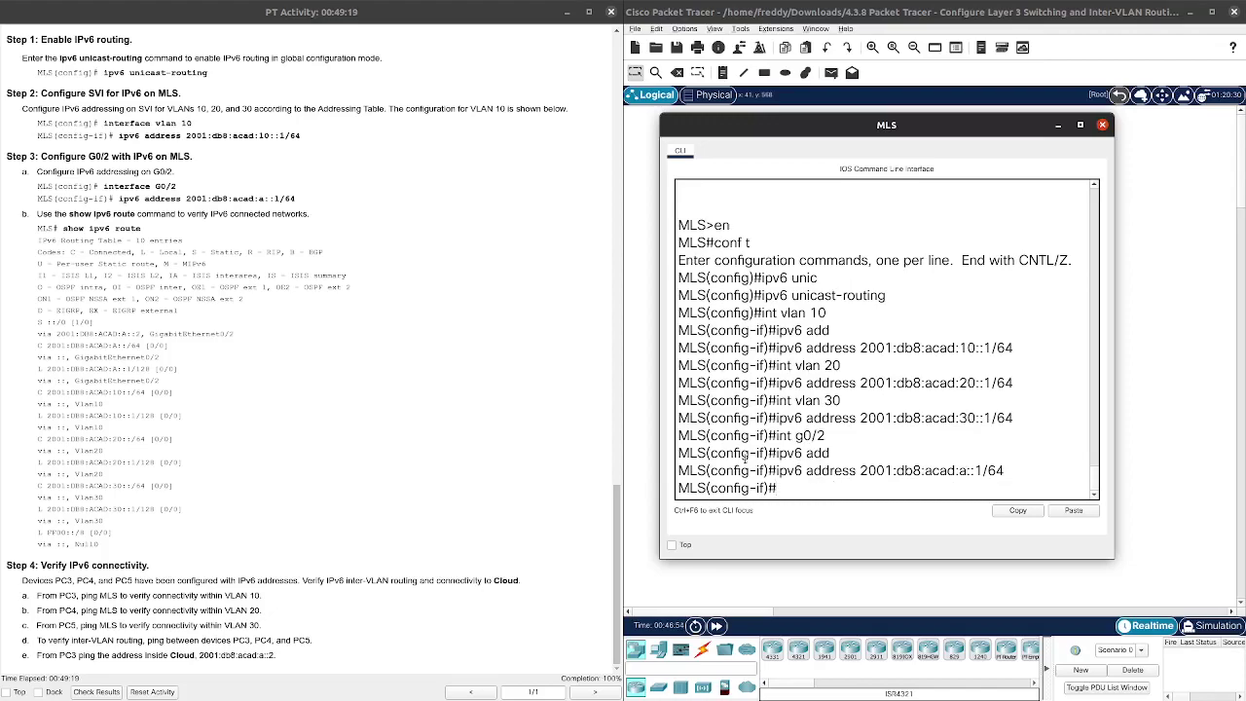
- Close the MLS console window and return to the topology workspace and instructions pane
{"action": "left_click", "coordinate": [326, 506]}
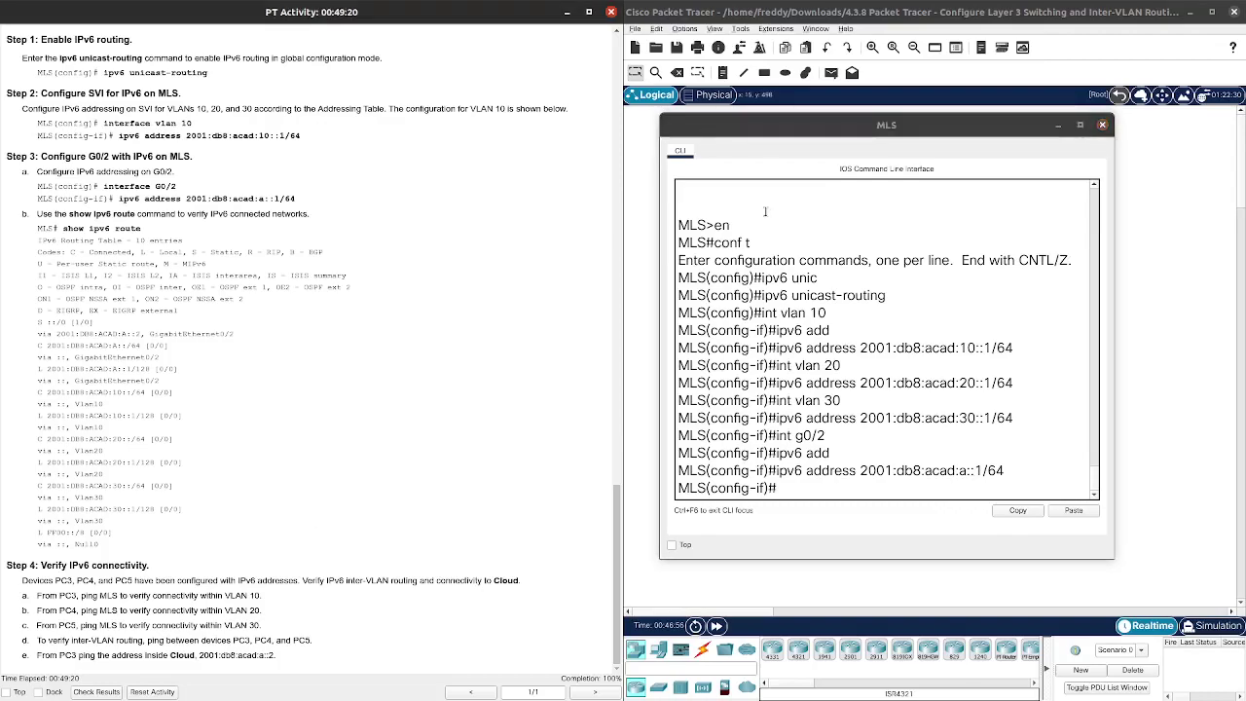
{"action": "left_click", "coordinate": [1105, 125]}
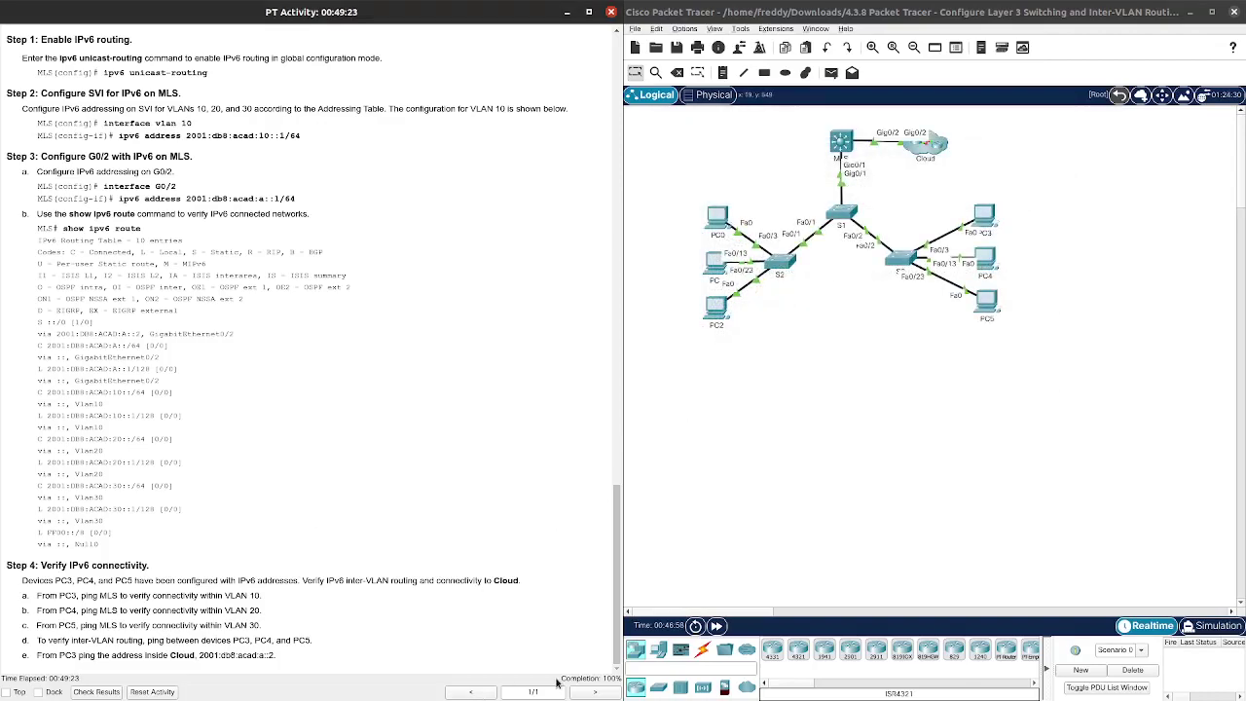
{"action": "left_click", "coordinate": [743, 585]}
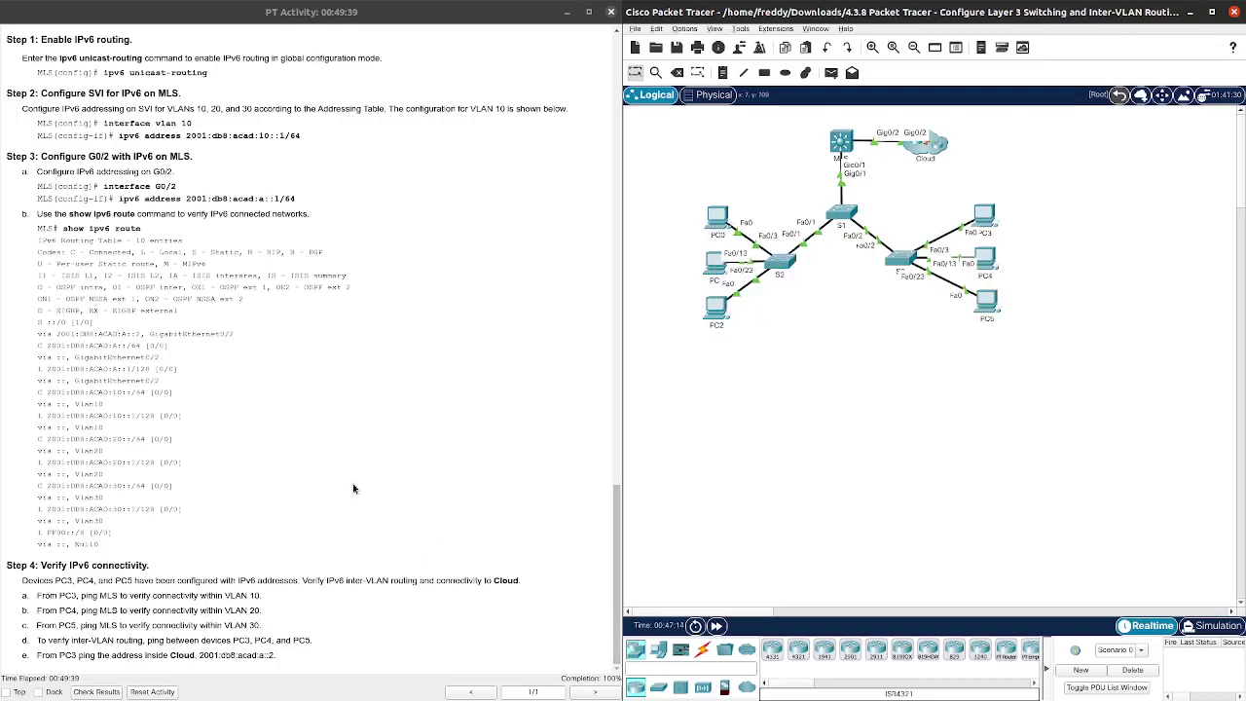
{"action": "scroll", "coordinate": [356, 477], "scroll_direction": "up", "scroll_amount": 3}
{"action": "scroll", "coordinate": [375, 477], "scroll_direction": "down", "scroll_amount": 3}
{"action": "scroll", "coordinate": [380, 475], "scroll_direction": "up", "scroll_amount": 10}
{"action": "scroll", "coordinate": [378, 492], "scroll_direction": "down", "scroll_amount": 10}
{"action": "scroll", "coordinate": [379, 518], "scroll_direction": "up", "scroll_amount": 2}
{"action": "scroll", "coordinate": [380, 520], "scroll_direction": "up", "scroll_amount": 20}
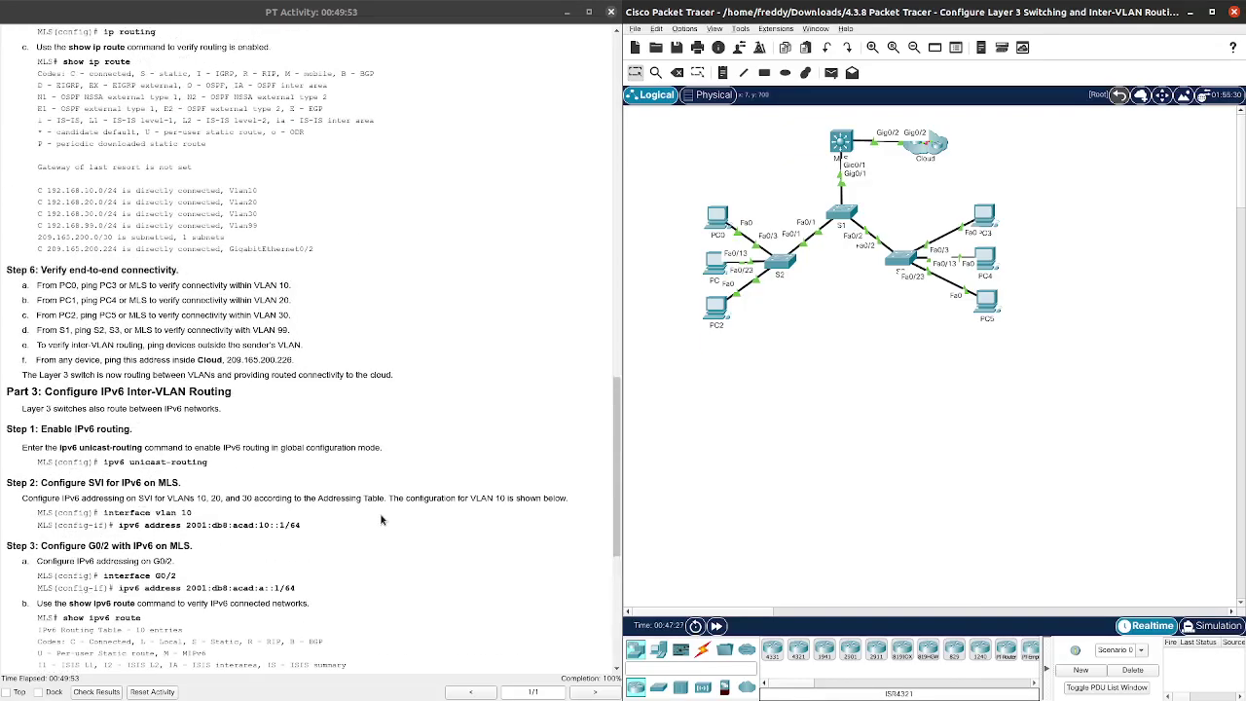
{"action": "scroll", "coordinate": [382, 521], "scroll_direction": "up", "scroll_amount": 3}
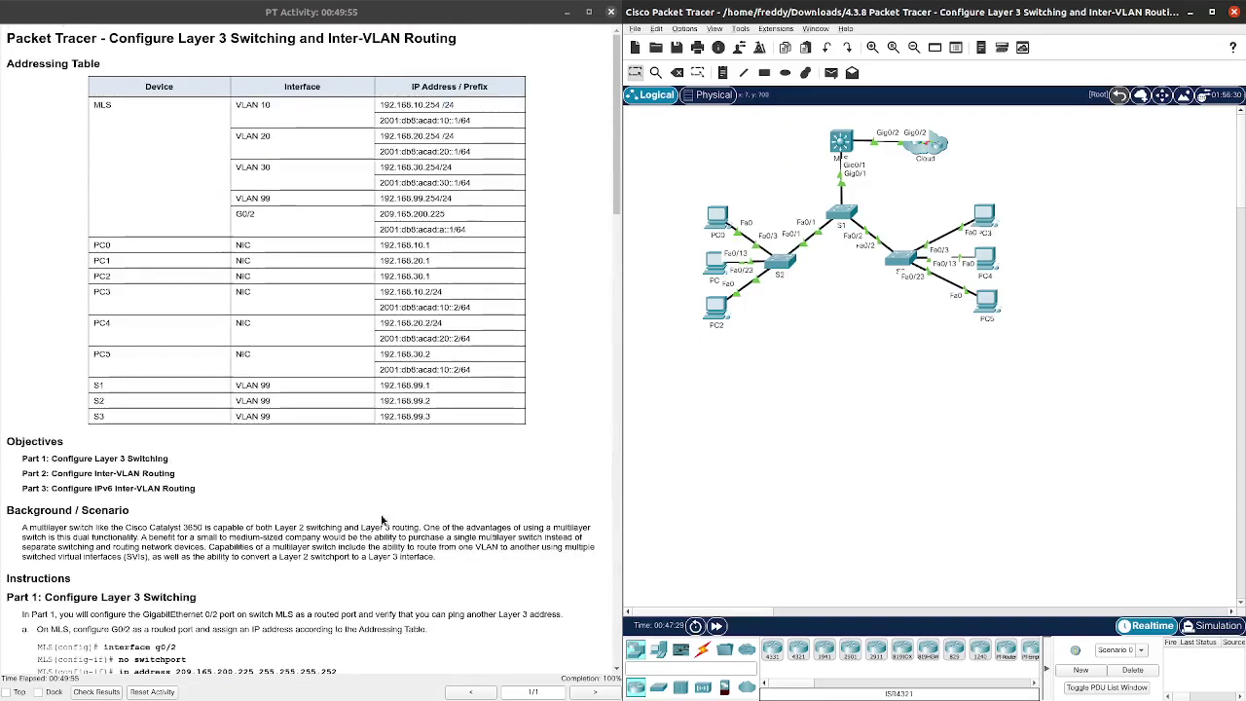
- From PC3's Command Prompt, ping the VLAN 10 gateway 2001:db8:acad:10::1
{"action": "left_click", "coordinate": [981, 226]}
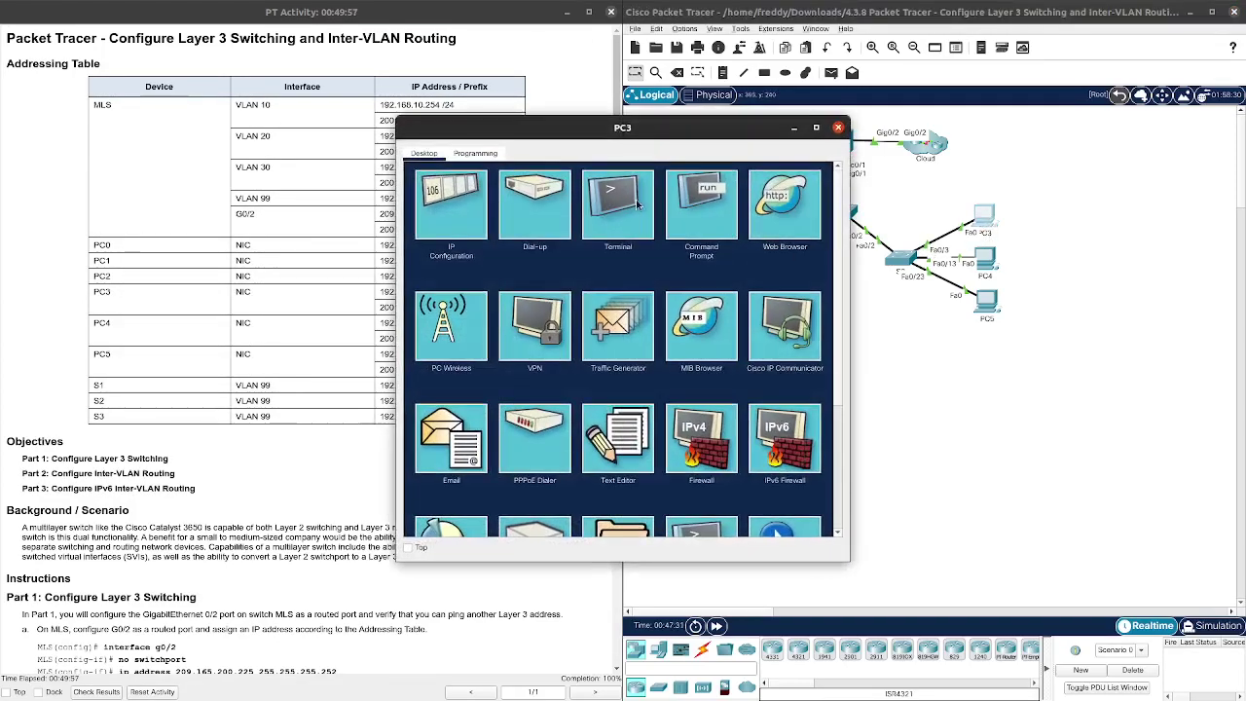
{"action": "left_click", "coordinate": [710, 205]}
{"action": "left_click_drag", "start_coordinate": [655, 137], "coordinate": [1004, 145]}
{"action": "type", "text": "ping"}
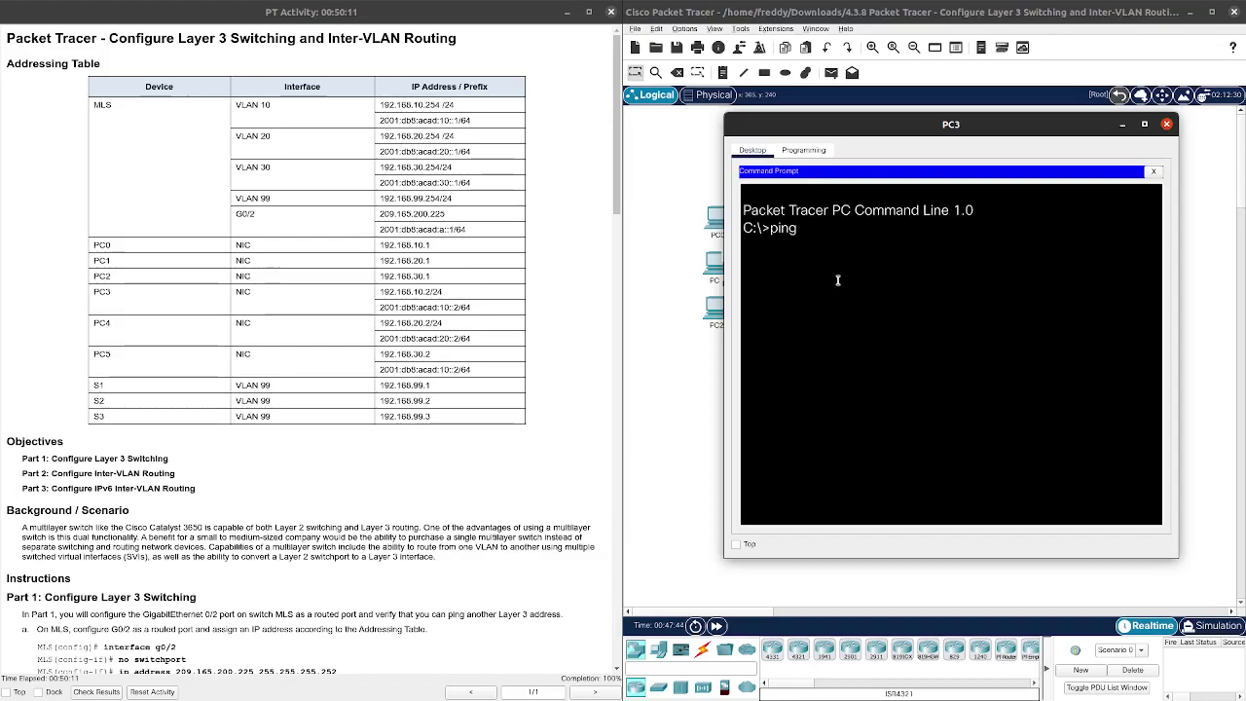
{"action": "type", "text": "2001:db"}
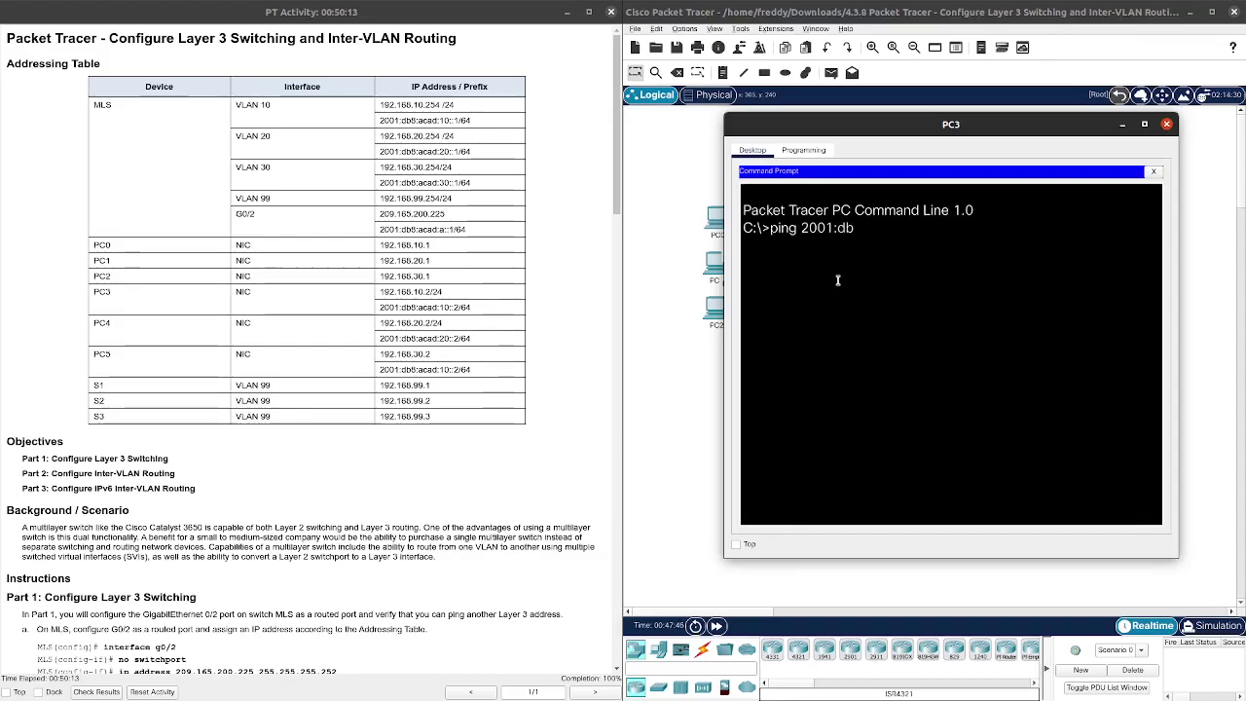
{"action": "type", "text": "8:acad:10::1"}
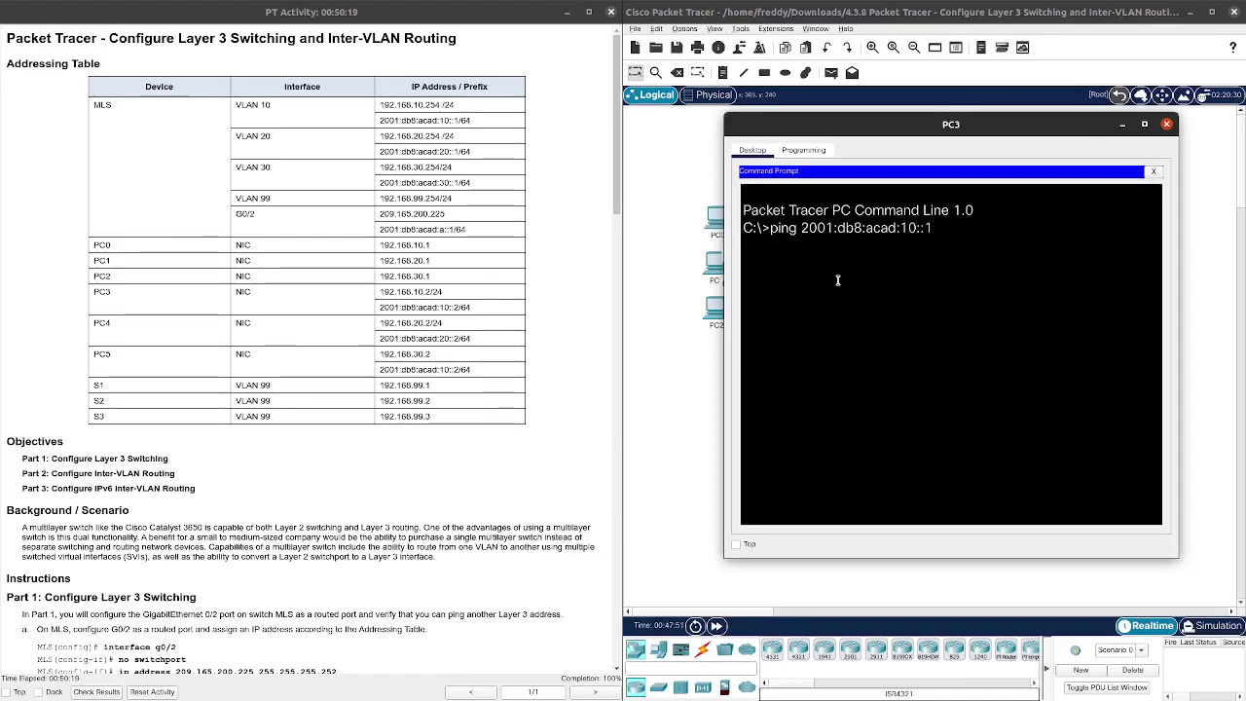
{"action": "key", "text": "Return"}
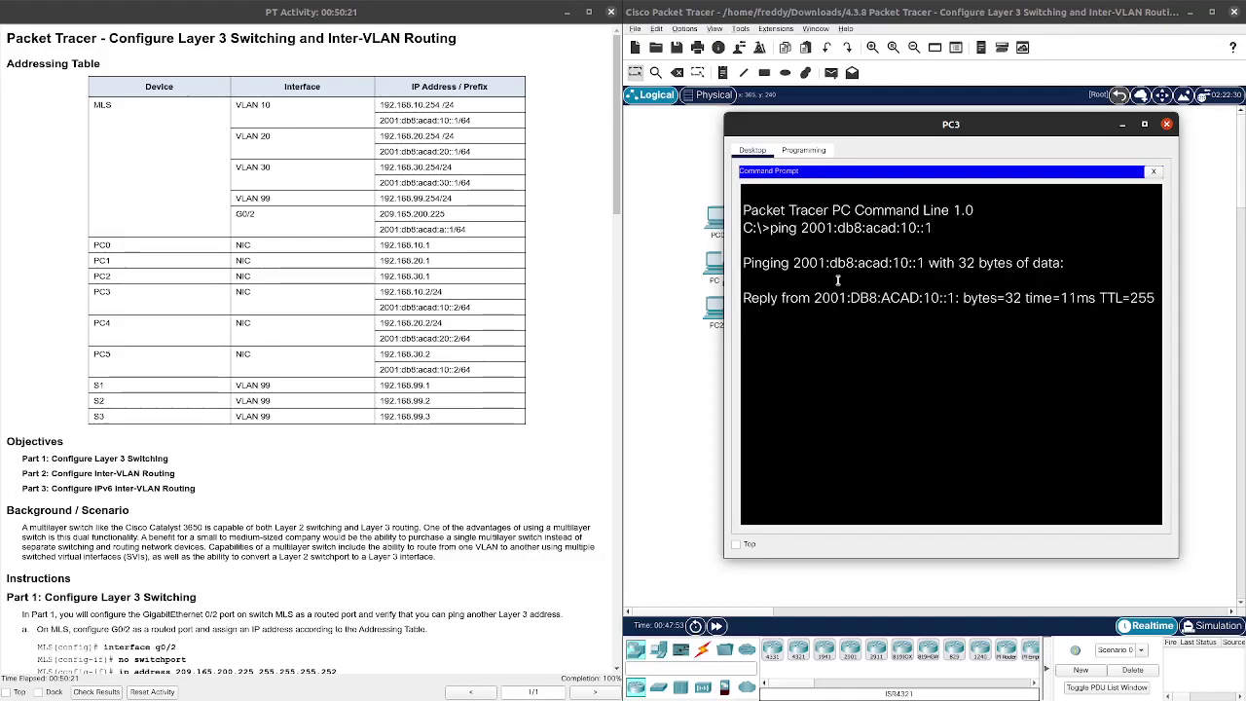
{"action": "left_click", "coordinate": [1167, 124]}
- From PC4's Command Prompt, ping the VLAN 20 gateway 2001:db8:acad:20::1
{"action": "left_click", "coordinate": [985, 258]}
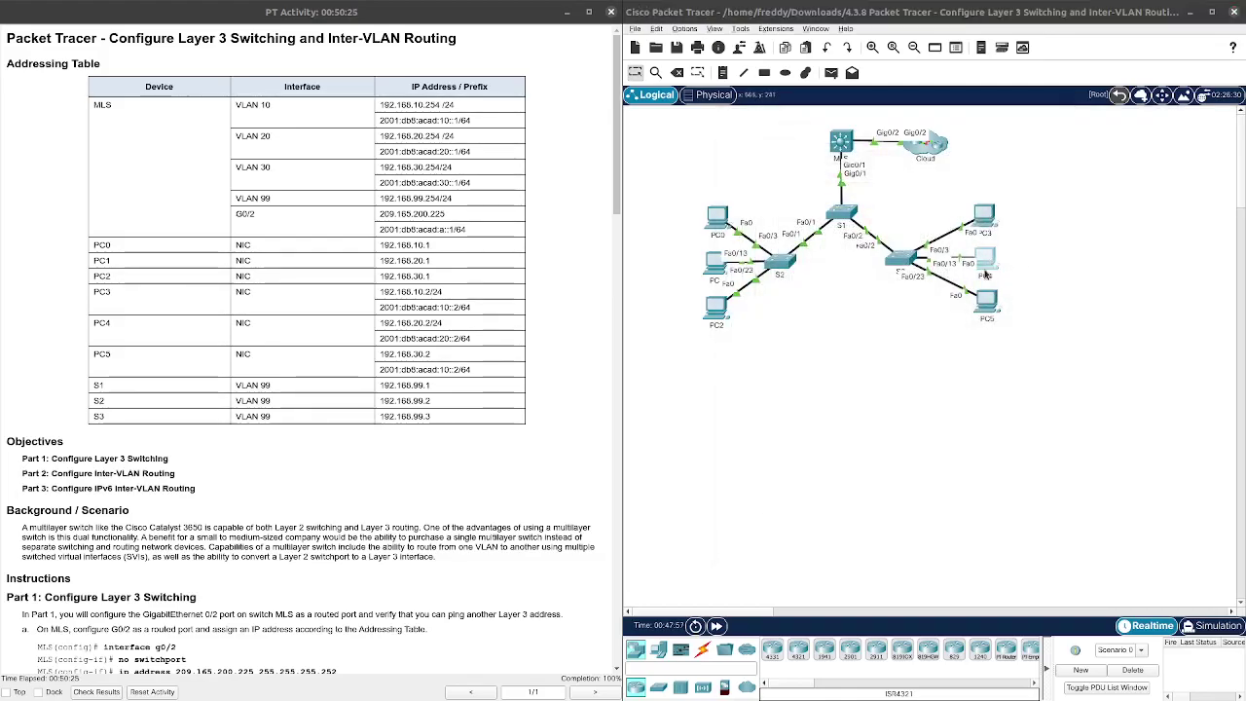
{"action": "left_click", "coordinate": [703, 185]}
{"action": "left_click_drag", "start_coordinate": [703, 128], "coordinate": [996, 106]}
{"action": "type", "text": "pin"}
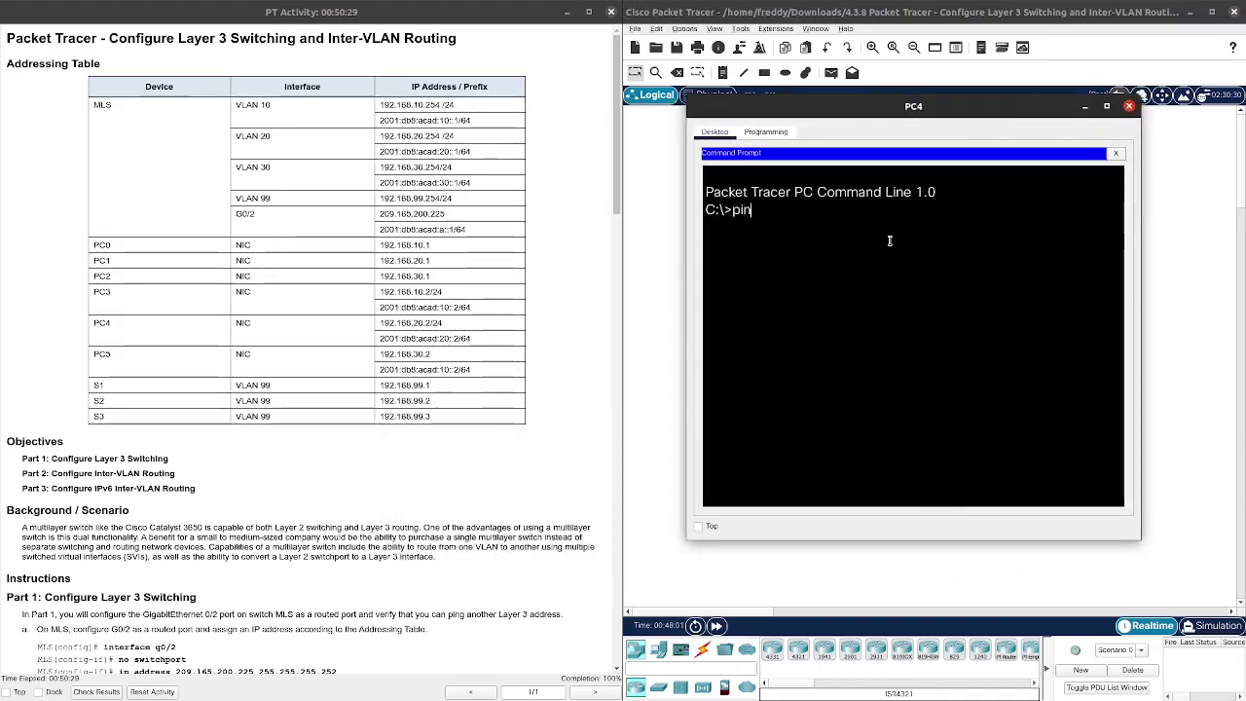
{"action": "type", "text": "g 2001;:db8:acad:20::1"}
{"action": "key", "text": "Return"}
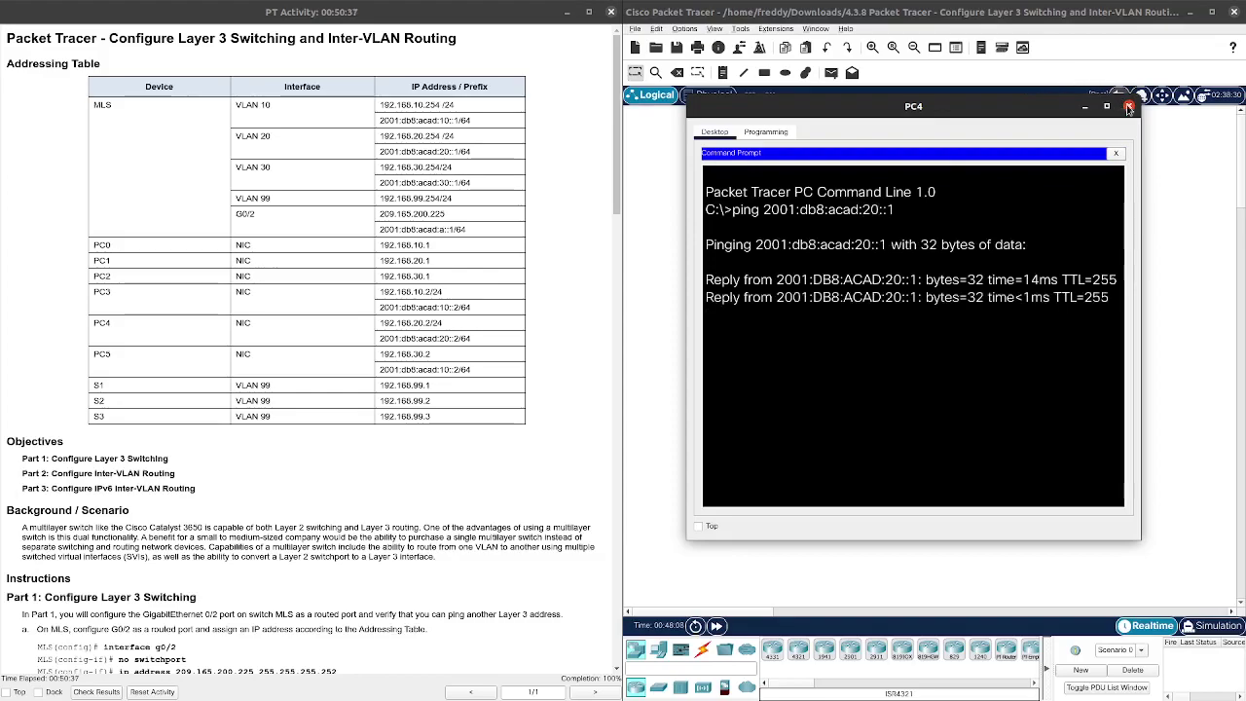
{"action": "left_click", "coordinate": [1128, 107]}
- From PC5's Command Prompt, ping the VLAN 30 gateway 2001:db8:acad:30::1
{"action": "left_click", "coordinate": [990, 305]}
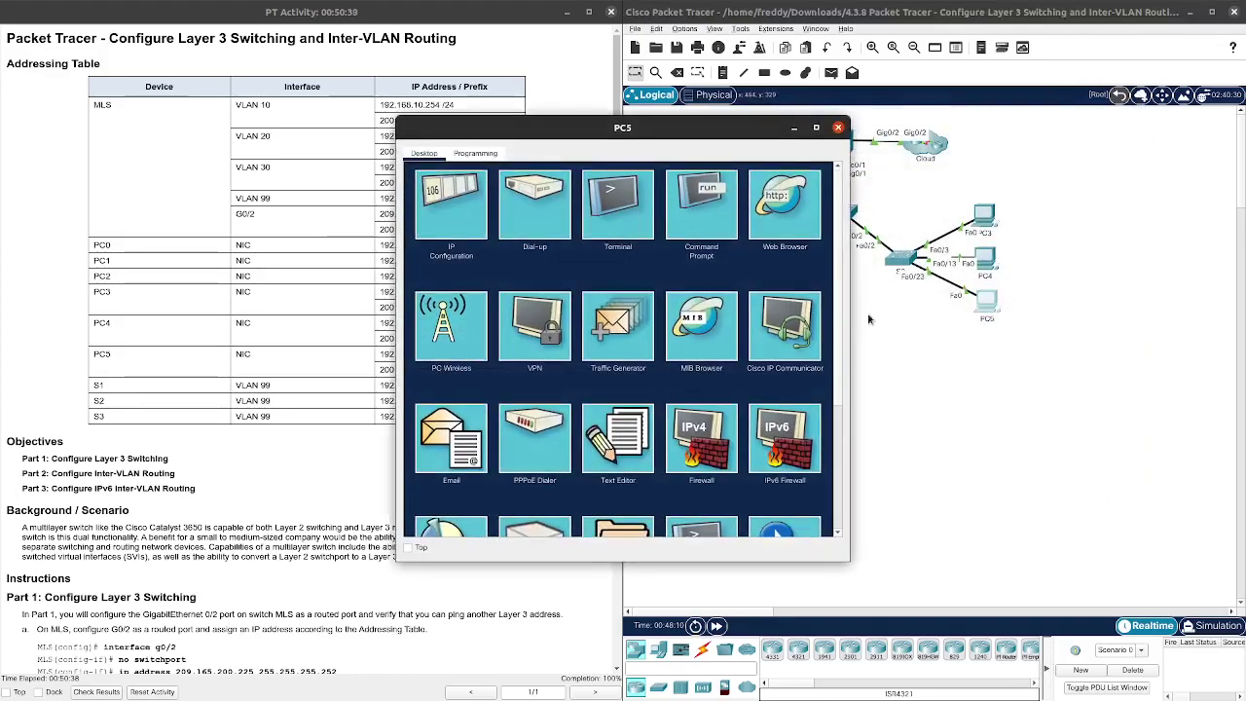
{"action": "left_click", "coordinate": [702, 204]}
{"action": "left_click_drag", "start_coordinate": [695, 128], "coordinate": [956, 170]}
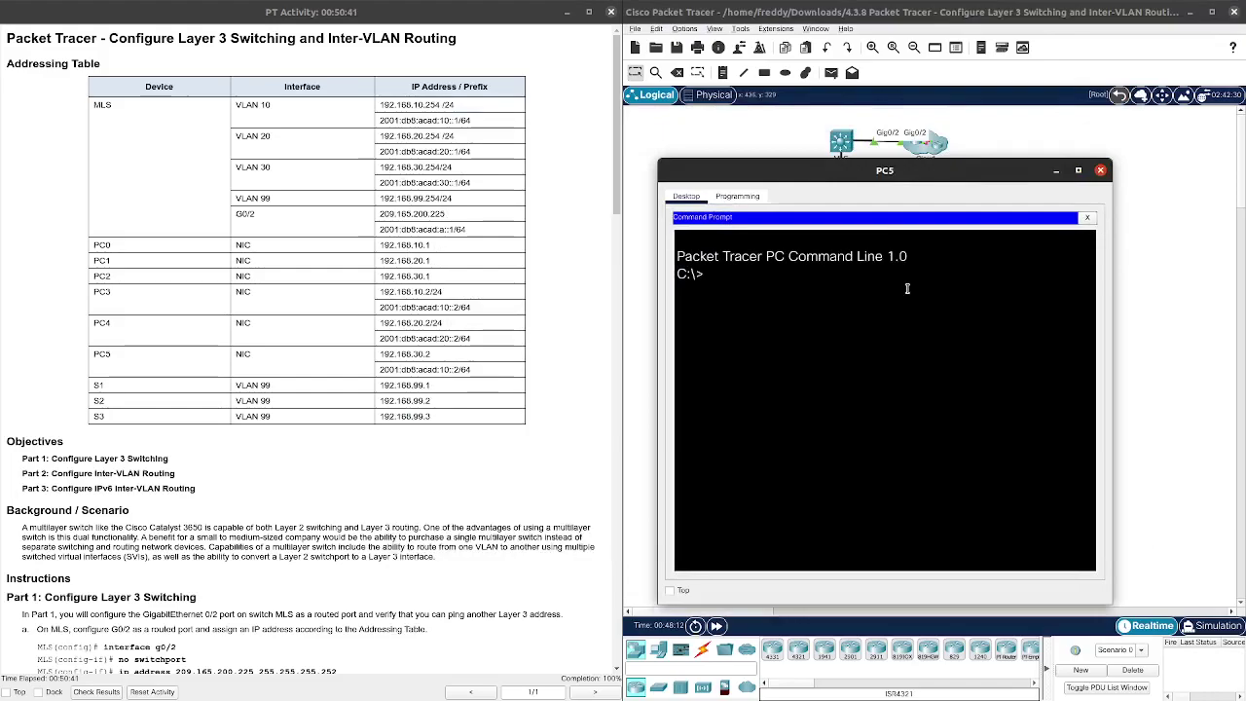
{"action": "type", "text": "ping d"}
{"action": "type", "text": "b"}
{"action": "type", "text": "2001:d"}
{"action": "type", "text": "b8"}
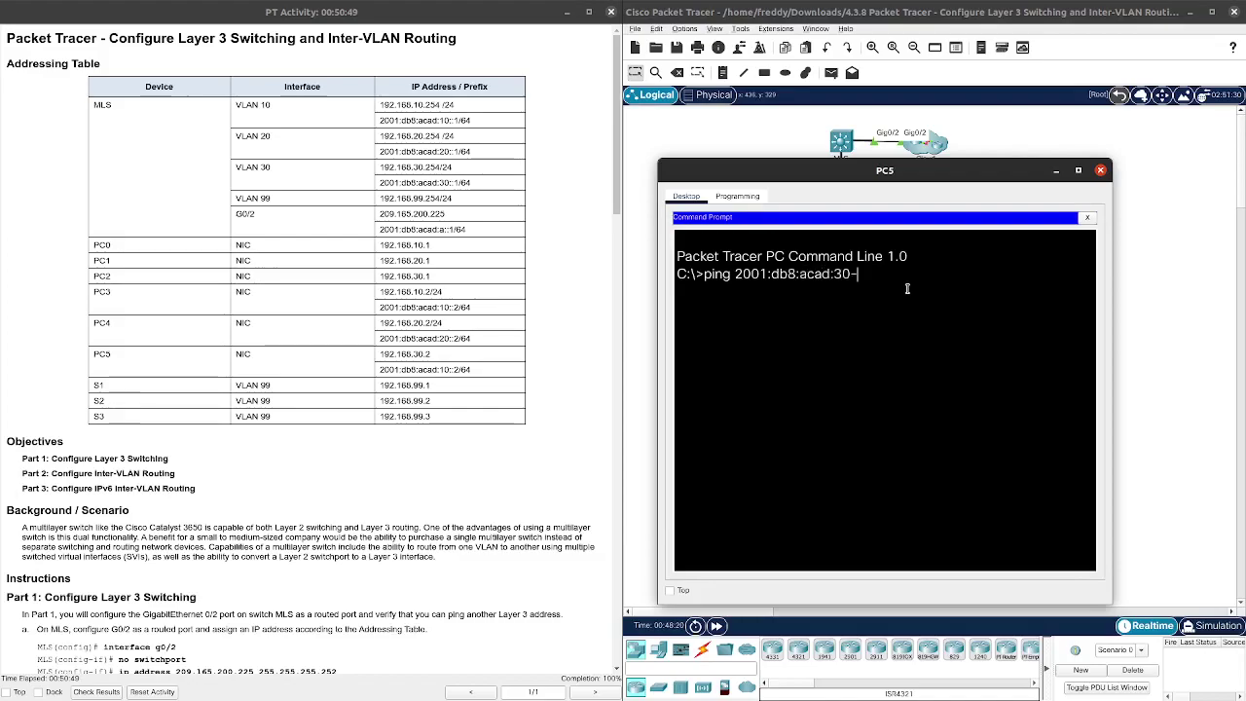
{"action": "type", "text": ":acad:30::1"}
{"action": "key", "text": "Return"}
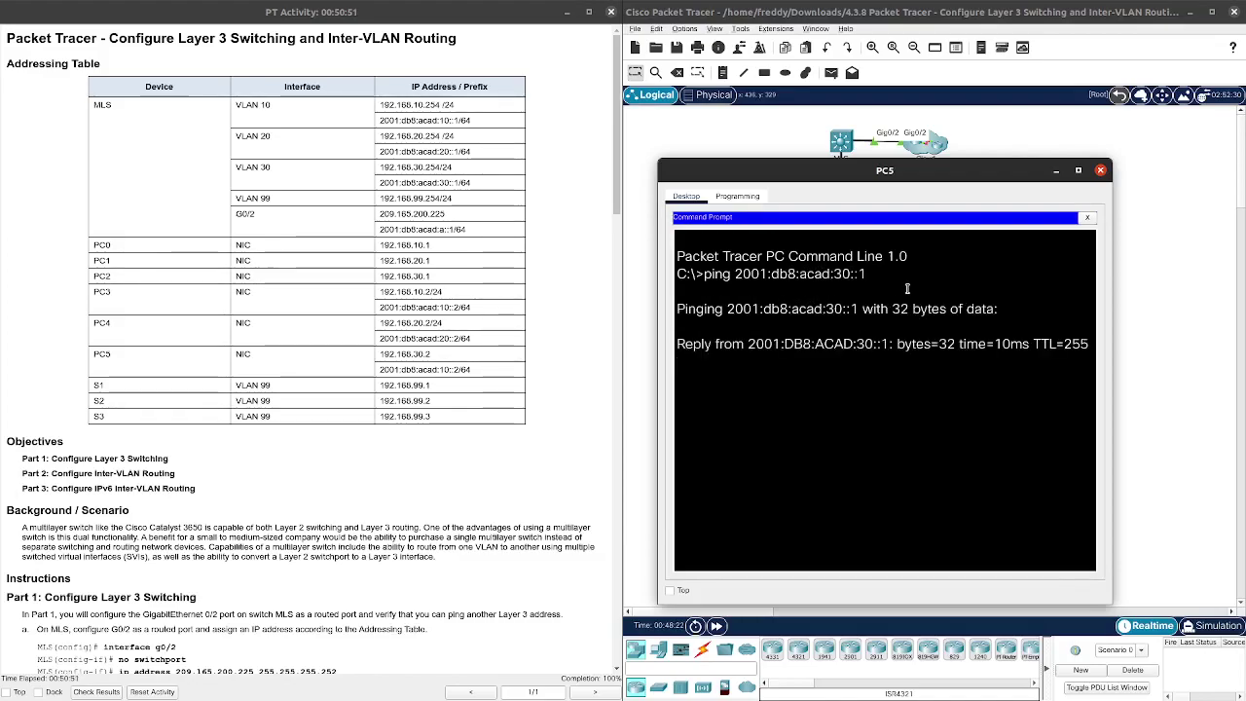
{"action": "left_click", "coordinate": [1101, 171]}
{"action": "scroll", "coordinate": [463, 396], "scroll_direction": "down", "scroll_amount": 10}
{"action": "scroll", "coordinate": [463, 396], "scroll_direction": "down", "scroll_amount": 15}
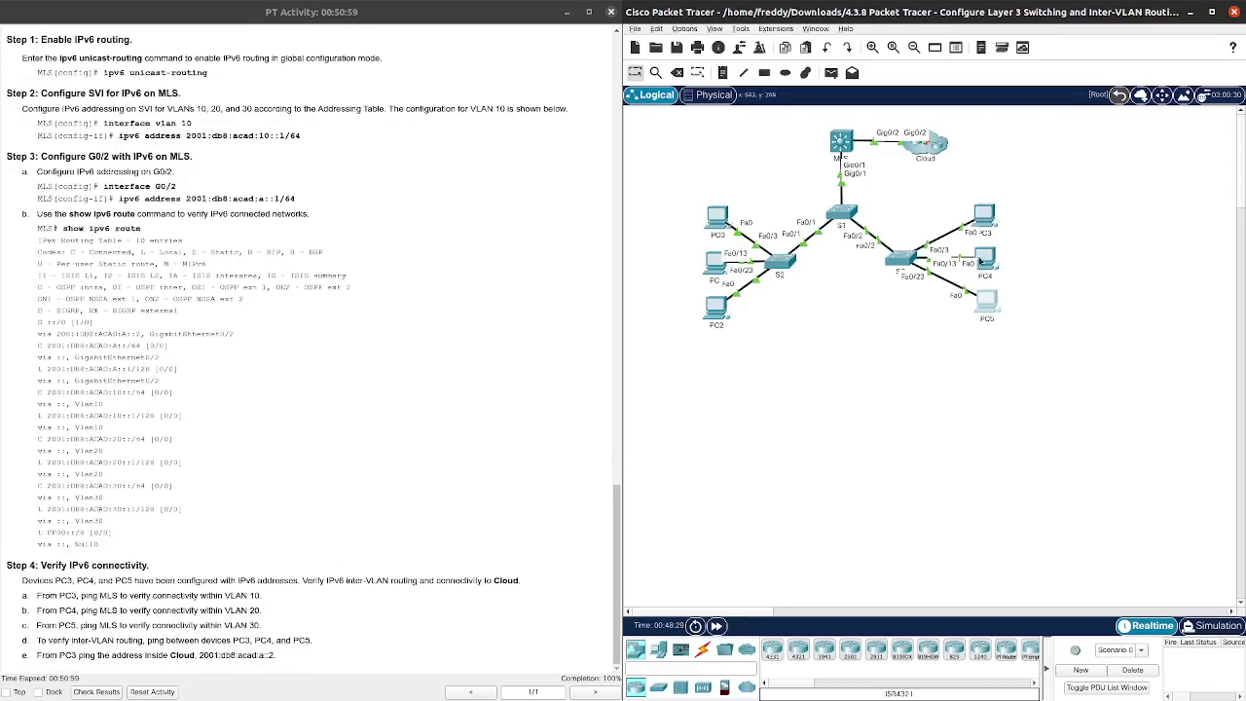
- From PC3's Command Prompt, ping the VLAN 20 gateway 2001:db8:acad:20::1
{"action": "left_click", "coordinate": [986, 219]}
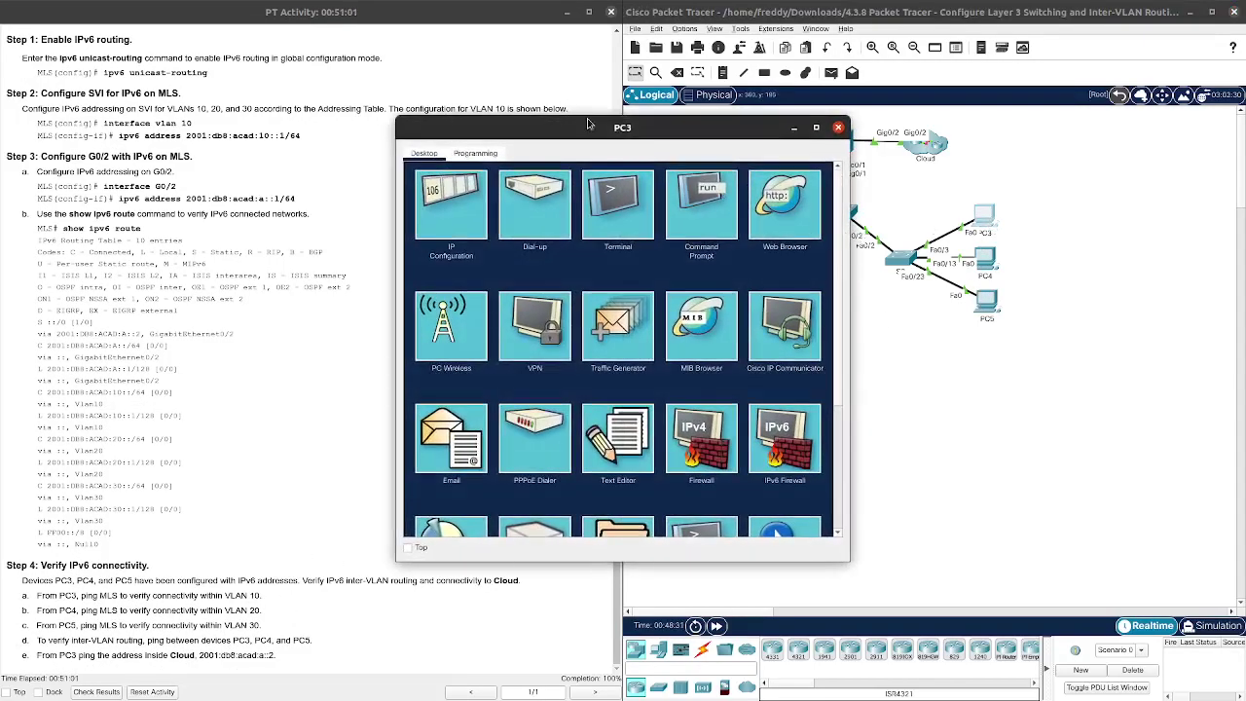
{"action": "left_click_drag", "start_coordinate": [590, 115], "coordinate": [793, 101]}
{"action": "left_click", "coordinate": [882, 220]}
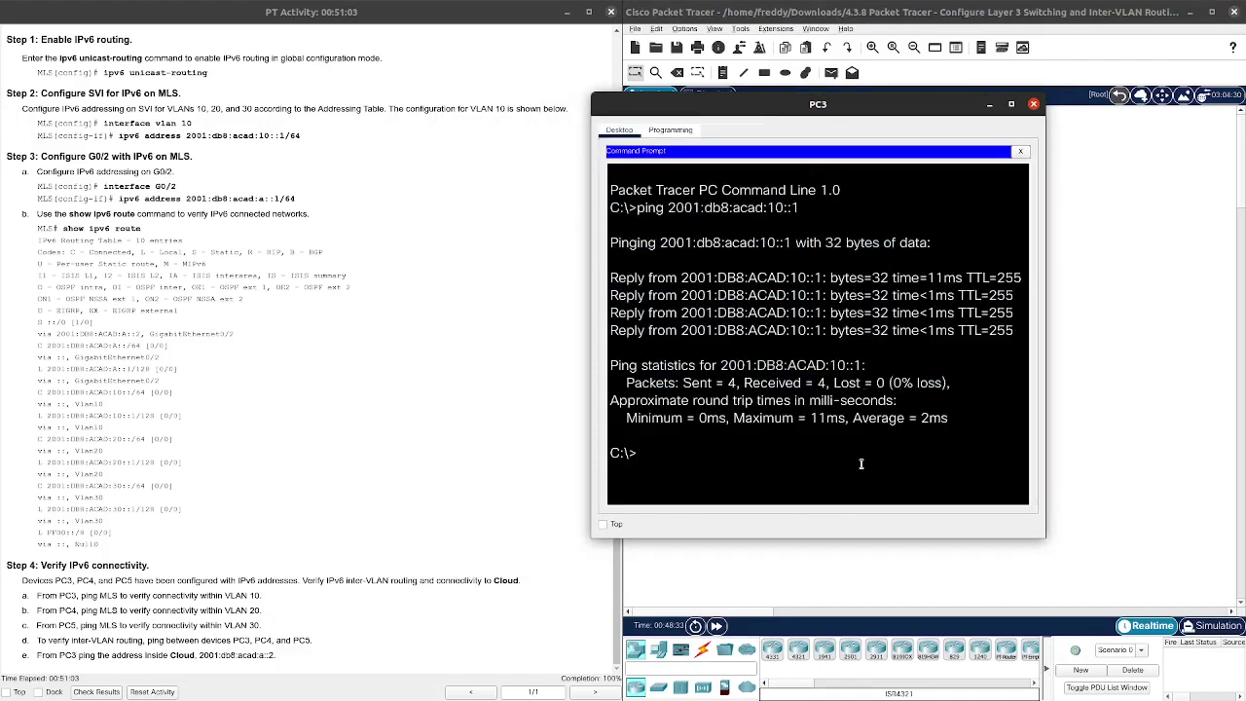
{"action": "key", "text": "Up"}
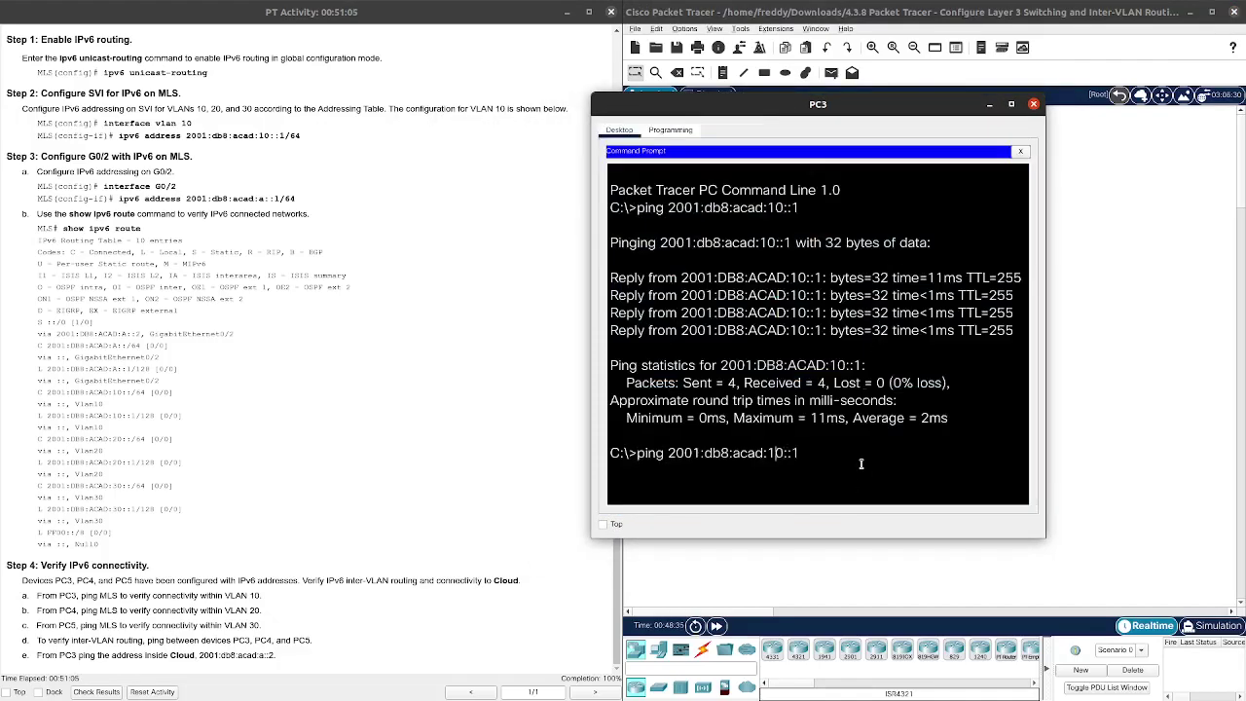
{"action": "key", "text": "Return"}
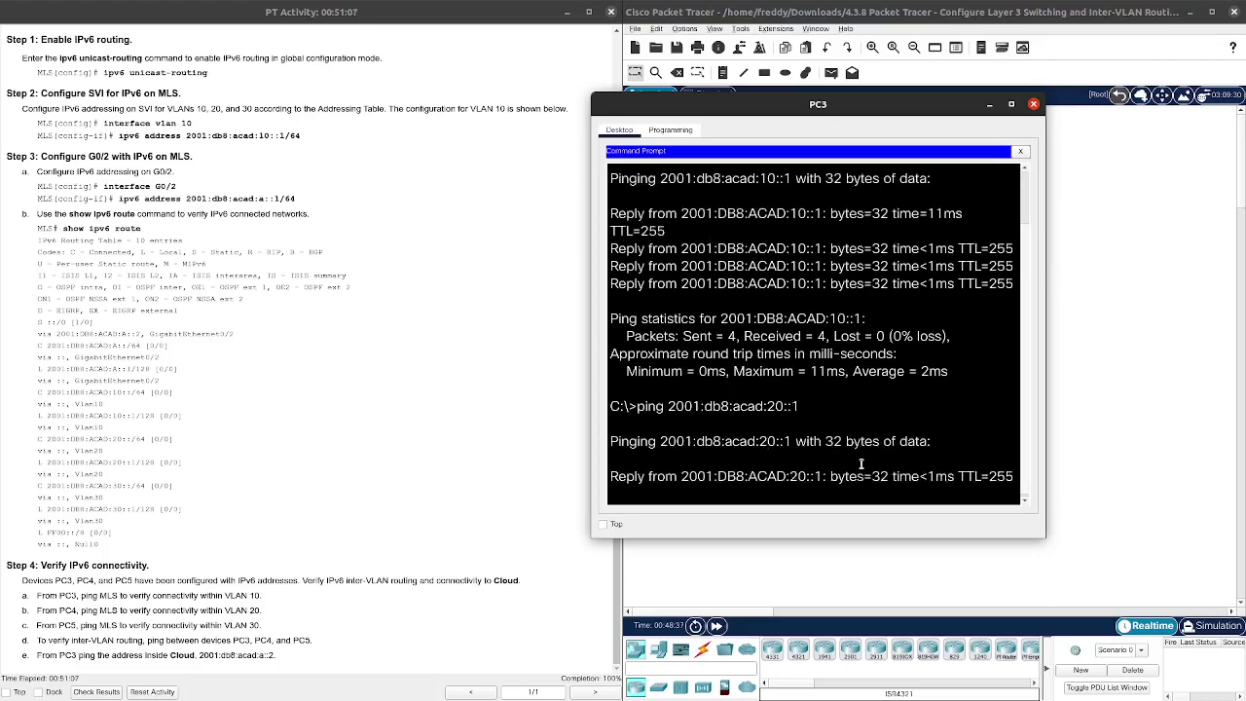
{"action": "key", "text": "ctrl+c"}
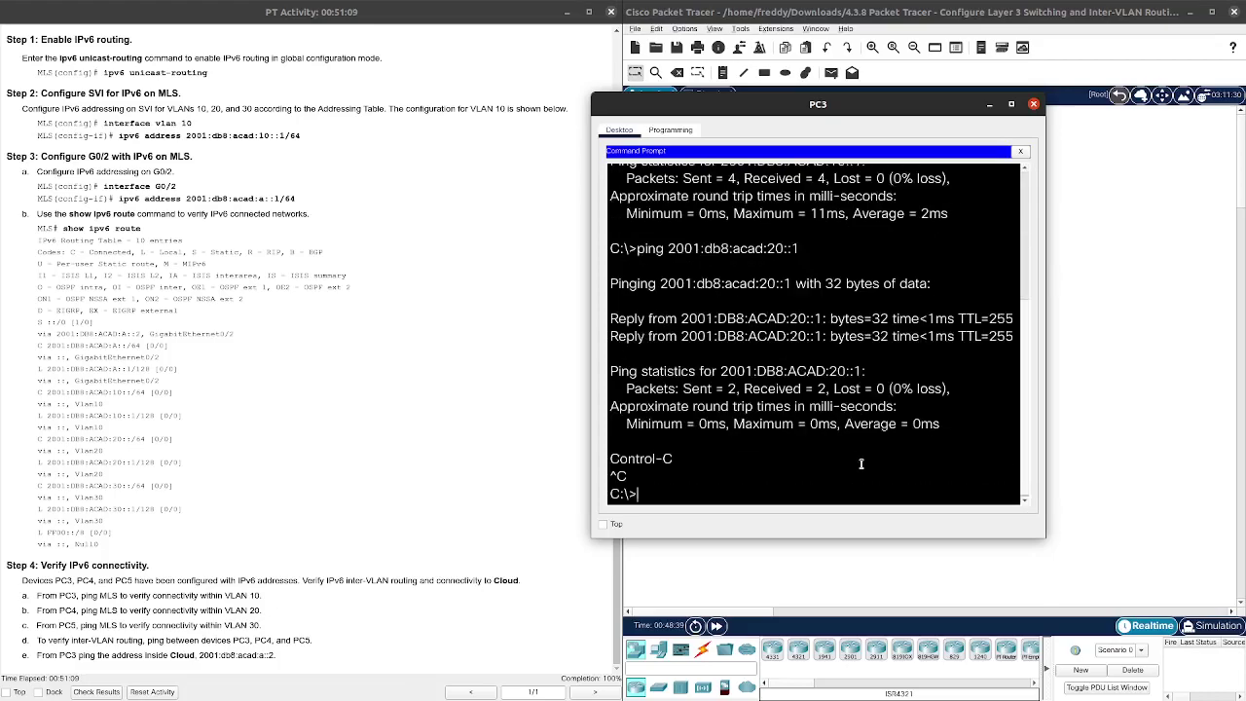
- Ping PC4 at 2001:db8:acad:20::2 from PC3
{"action": "key", "text": "Up"}
{"action": "type", "text": "2"}
{"action": "key", "text": "Return"}
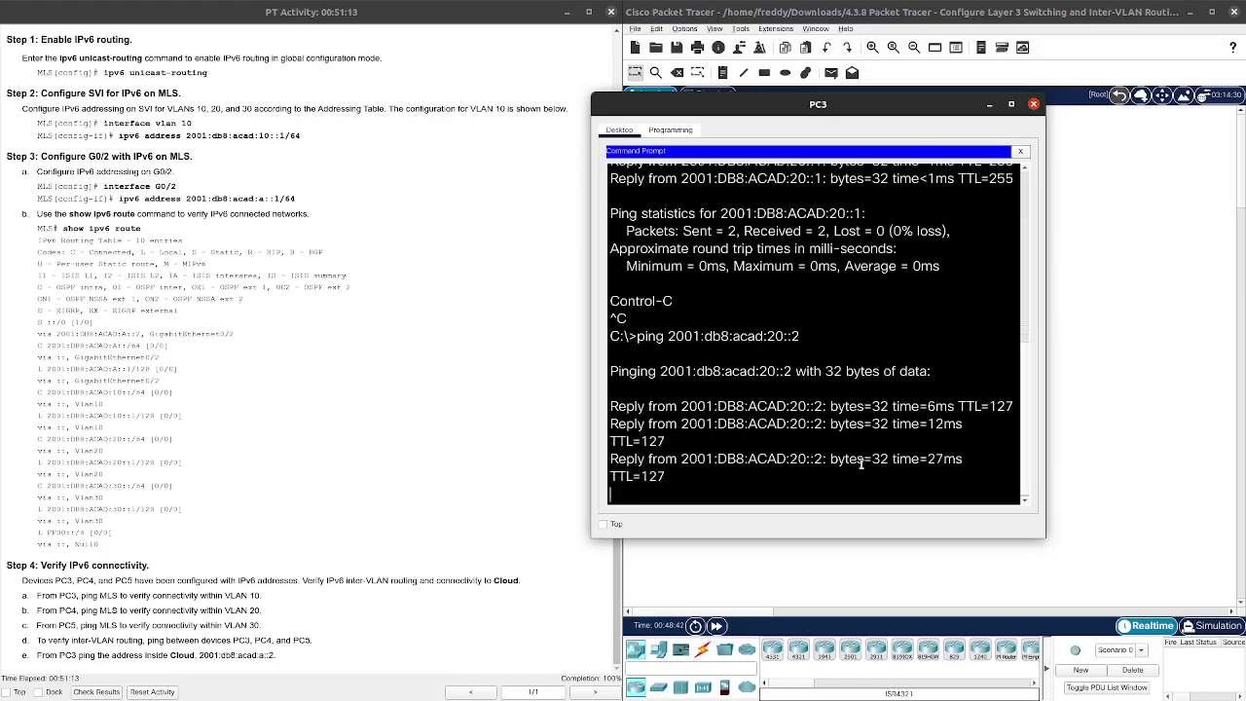
{"action": "key", "text": "Return"}
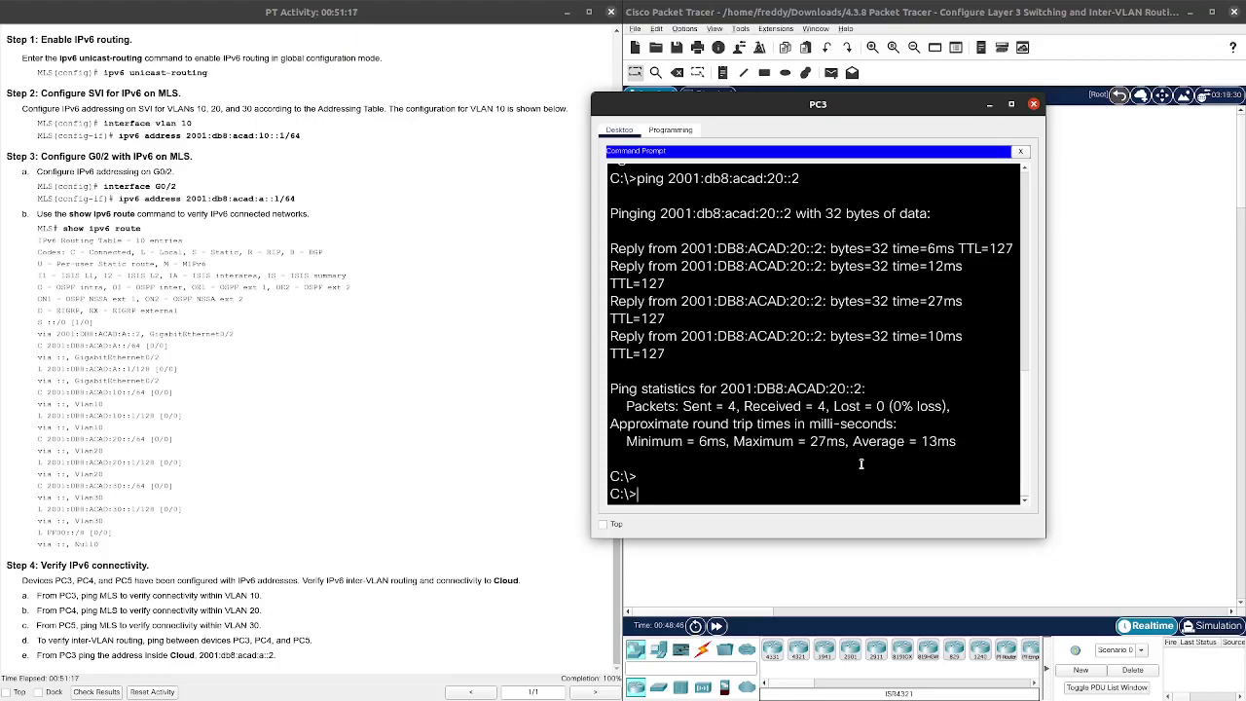
- Ping the Cloud at 2001:db8:acad:a::2 from PC3, then close PC3's window
{"action": "type", "text": "2001:db8:acad:a::2"}
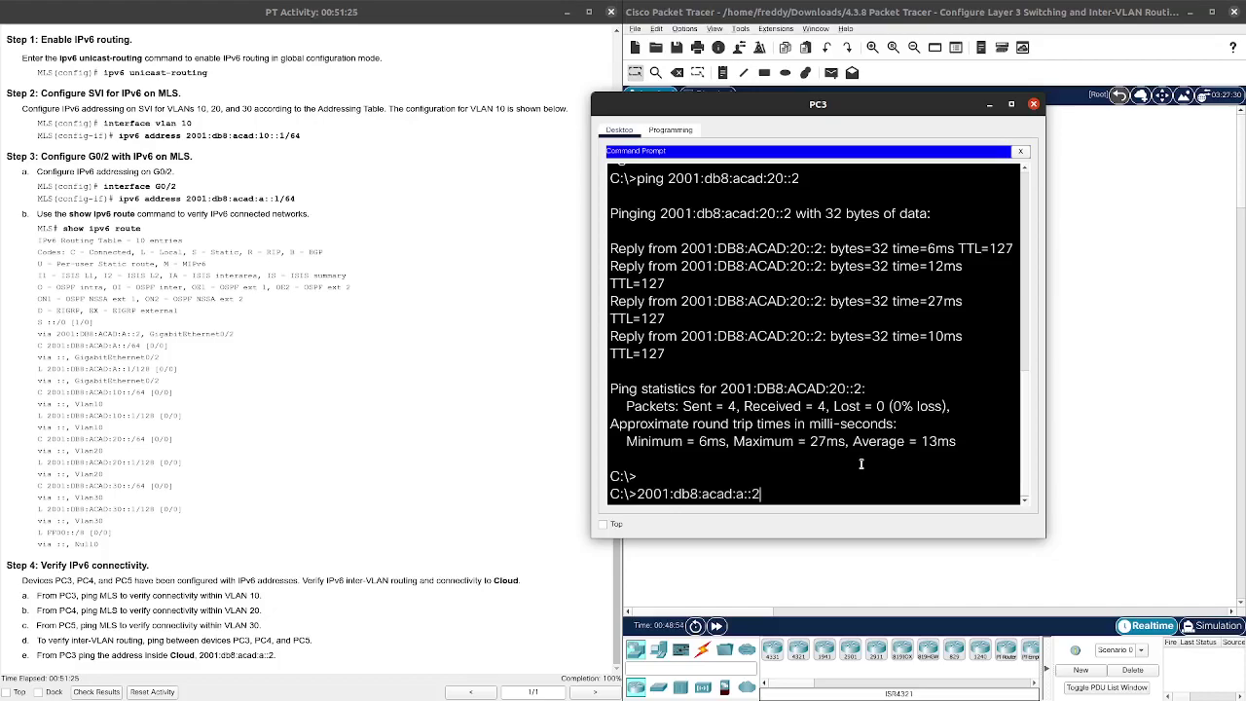
{"action": "key", "text": "Return"}
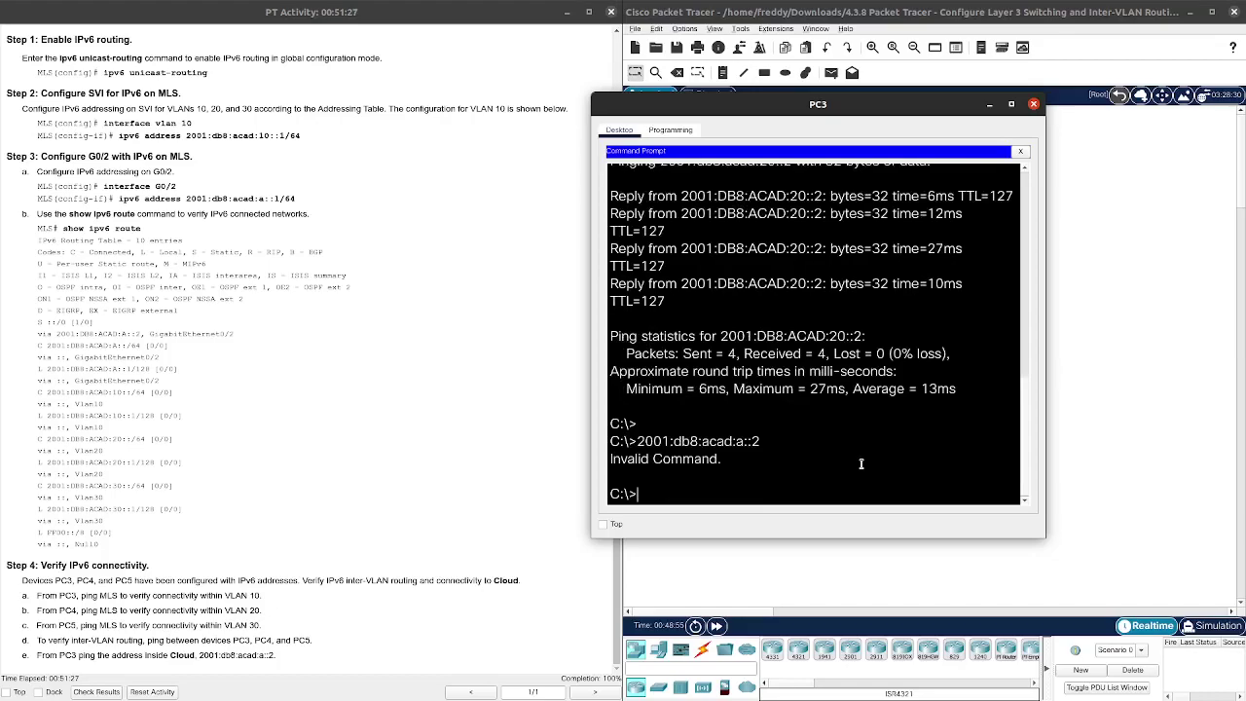
{"action": "key", "text": "Up"}
{"action": "key", "text": "Home"}
{"action": "type", "text": "ping"}
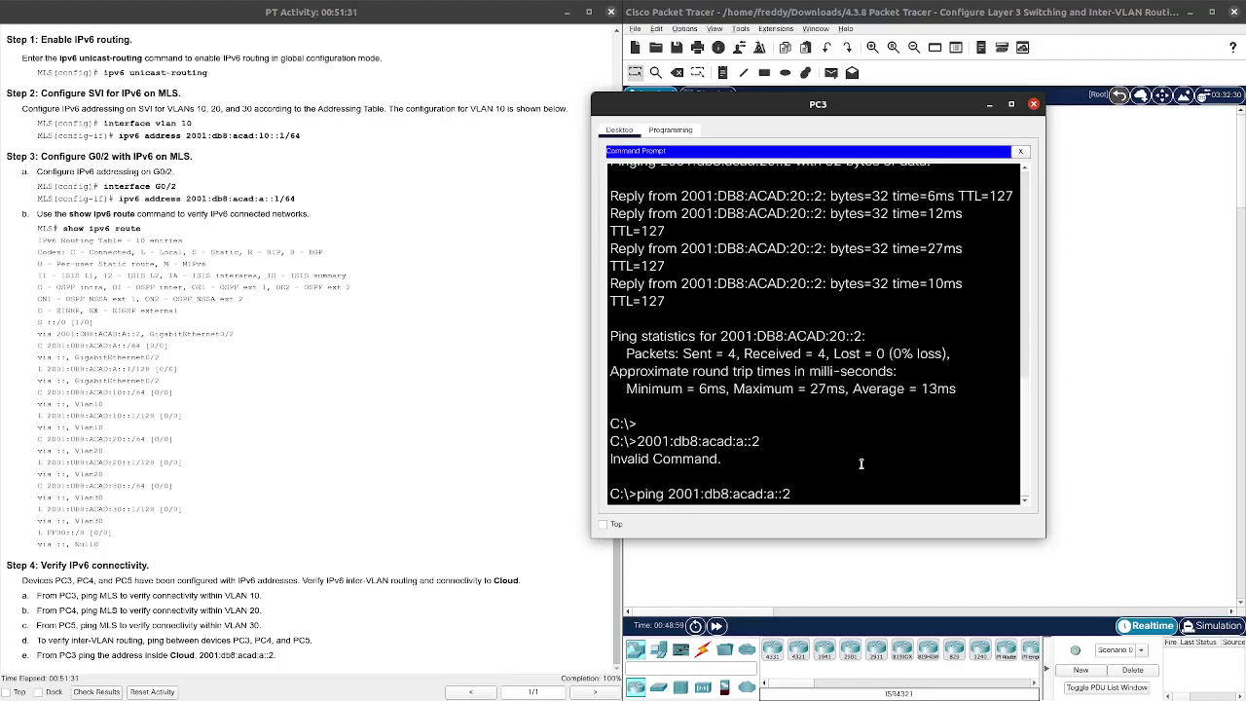
{"action": "key", "text": "Return"}
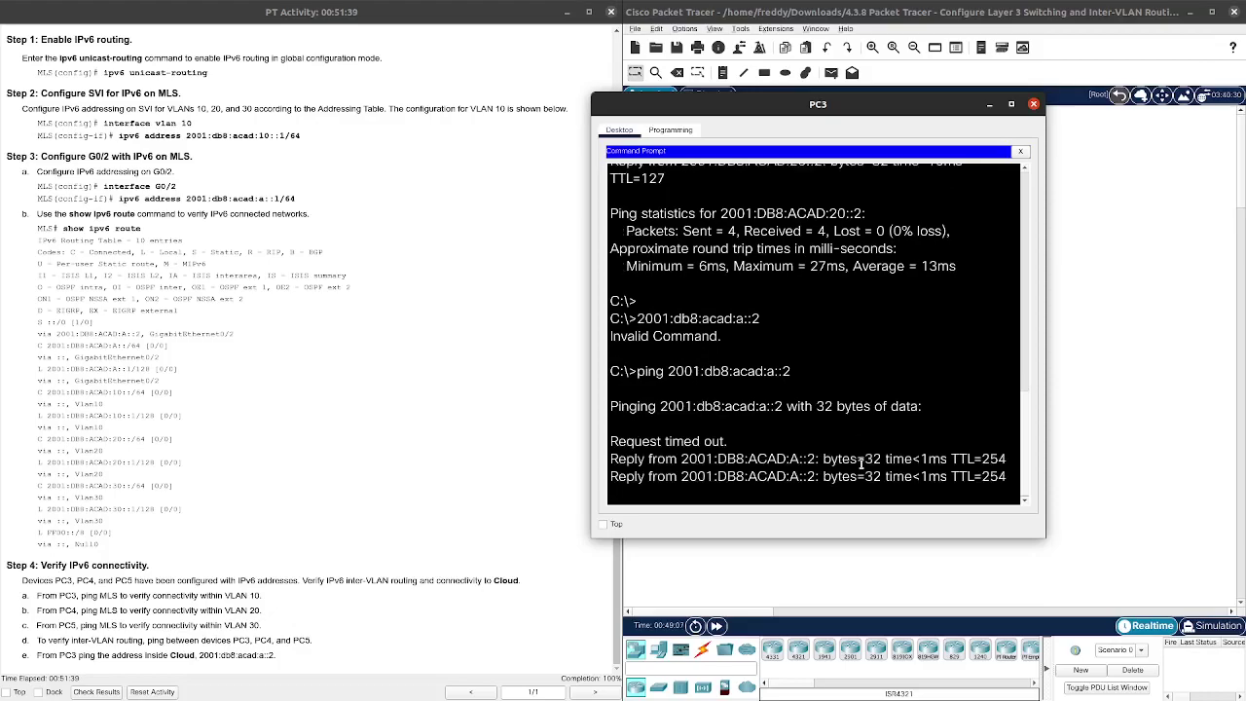
{"action": "left_click", "coordinate": [1034, 104]}
- Scroll the instructions pane back to the Addressing Table
{"action": "scroll", "coordinate": [321, 493], "scroll_direction": "up", "scroll_amount": 15}
{"action": "scroll", "coordinate": [320, 494], "scroll_direction": "up", "scroll_amount": 20}
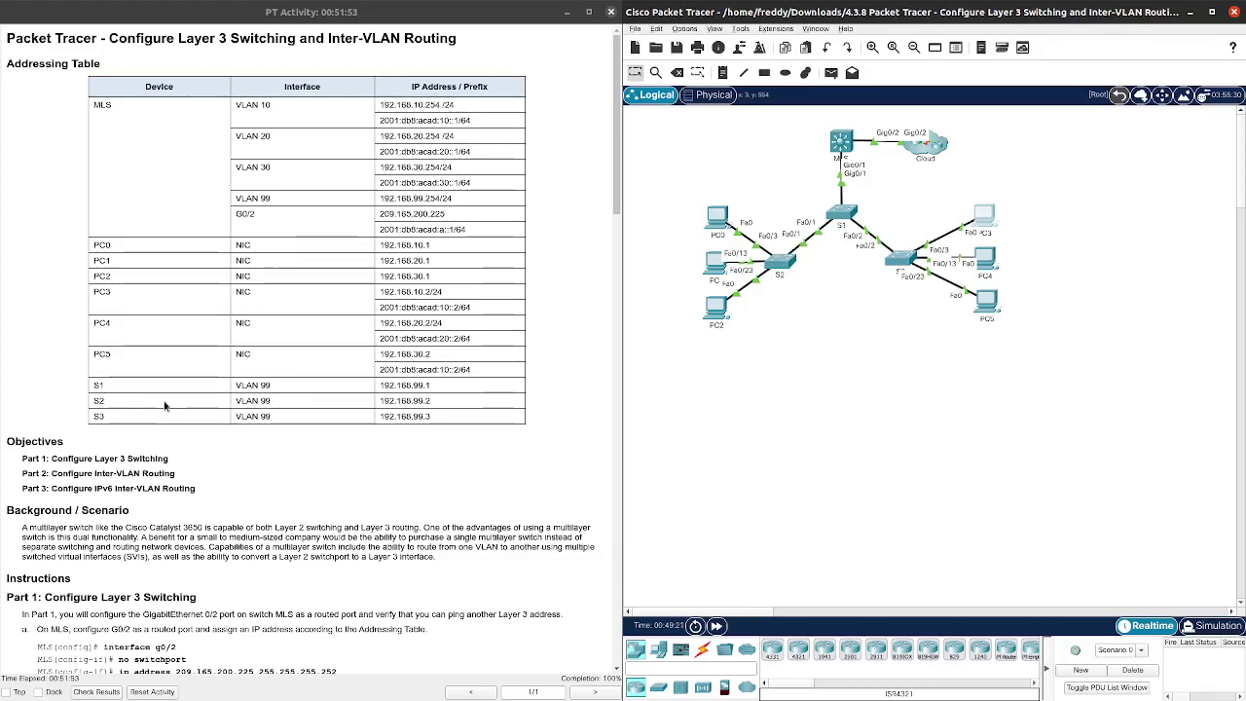
{"action": "scroll", "coordinate": [186, 397], "scroll_direction": "down", "scroll_amount": 5}
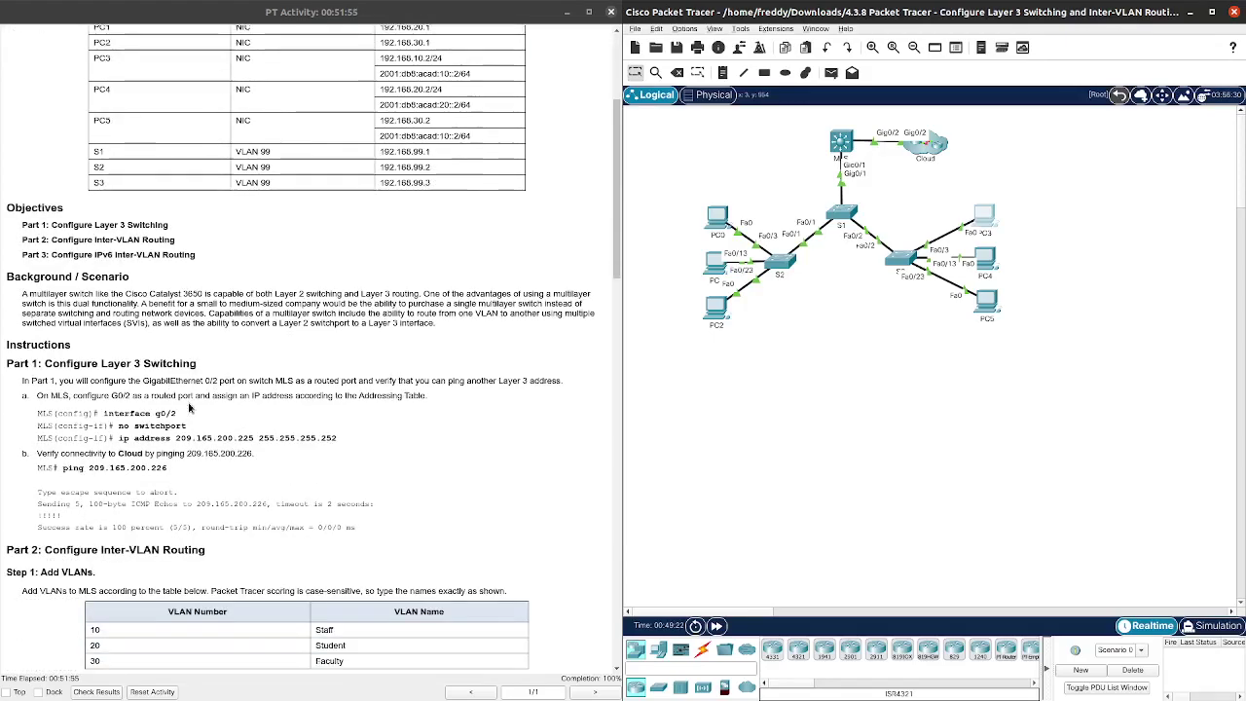
{"action": "scroll", "coordinate": [190, 408], "scroll_direction": "up", "scroll_amount": 5}
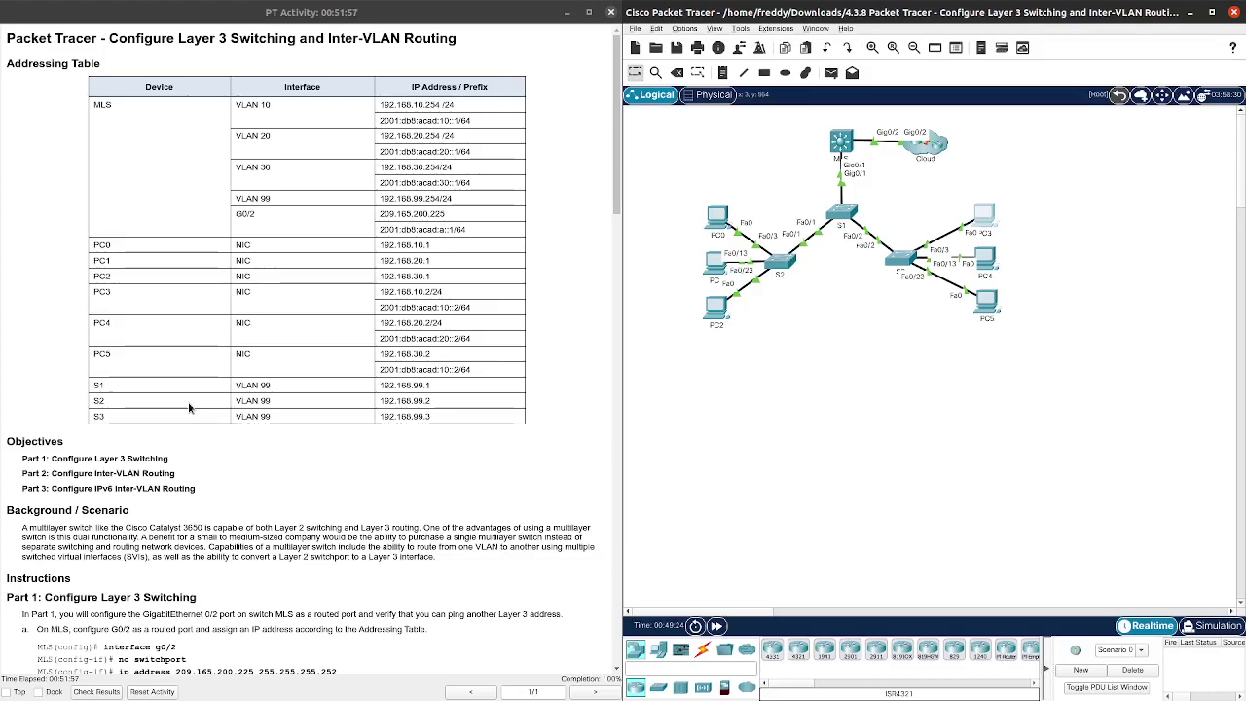